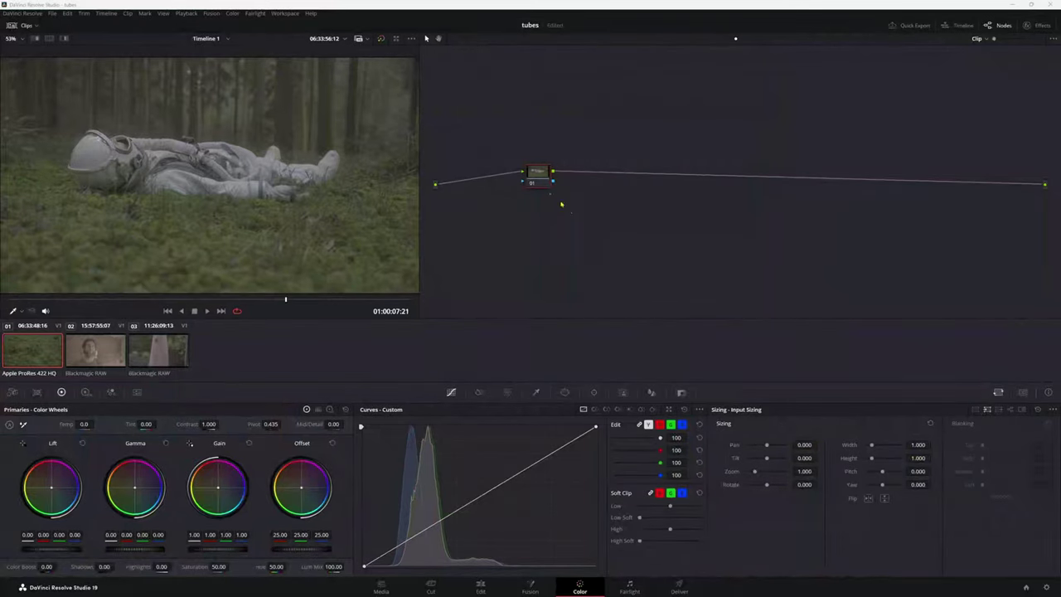
# - Position node 01 and return the playhead to the astronaut shot
pyautogui.moveTo(543, 175); pyautogui.dragTo(524, 196)
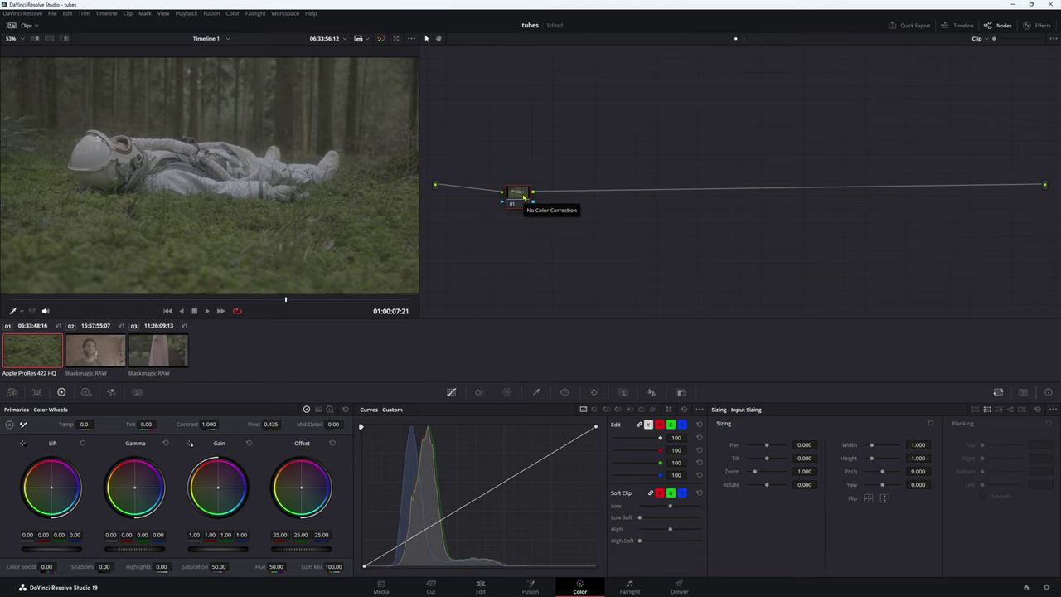
pyautogui.moveTo(524, 197)
pyautogui.mouseDown()
pyautogui.moveTo(523, 176)
pyautogui.moveTo(522, 196)
pyautogui.mouseUp()
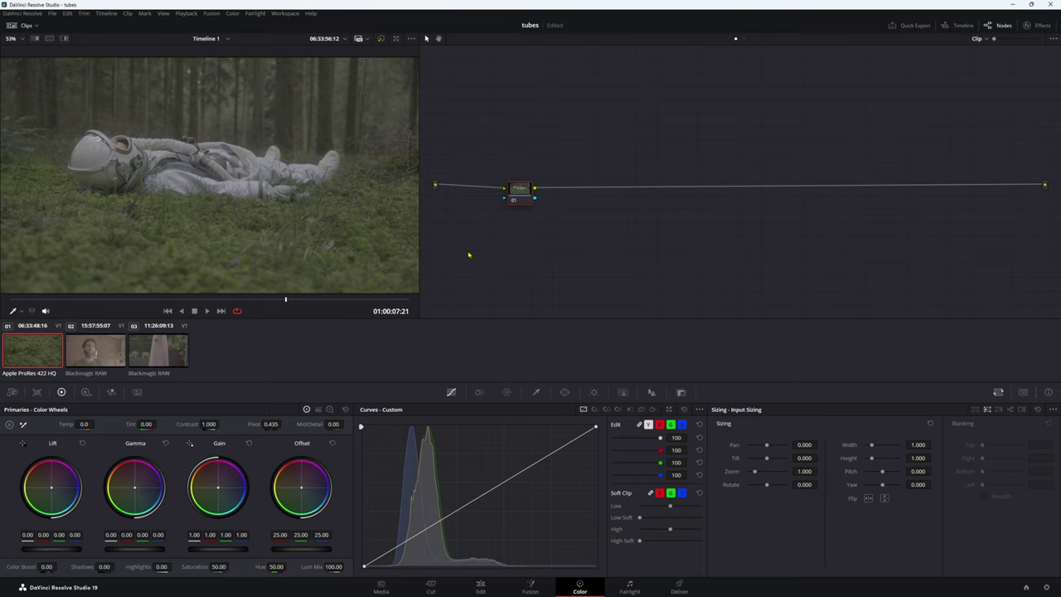
pyautogui.moveTo(520, 189); pyautogui.dragTo(576, 170)
pyautogui.click(96, 350)
pyautogui.click(156, 354)
pyautogui.press('Home')
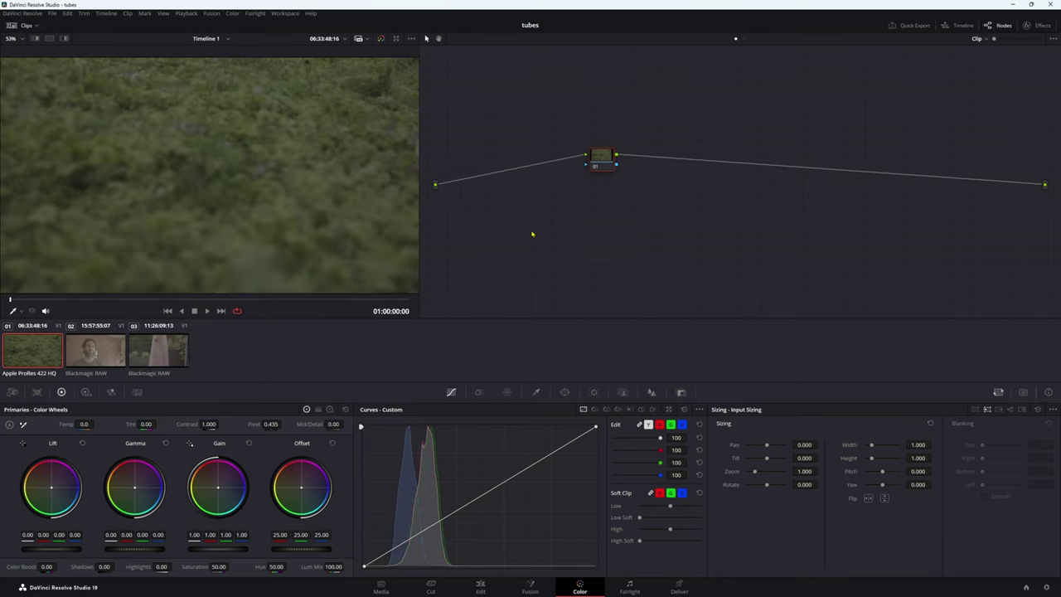
pyautogui.moveTo(245, 300); pyautogui.dragTo(278, 302)
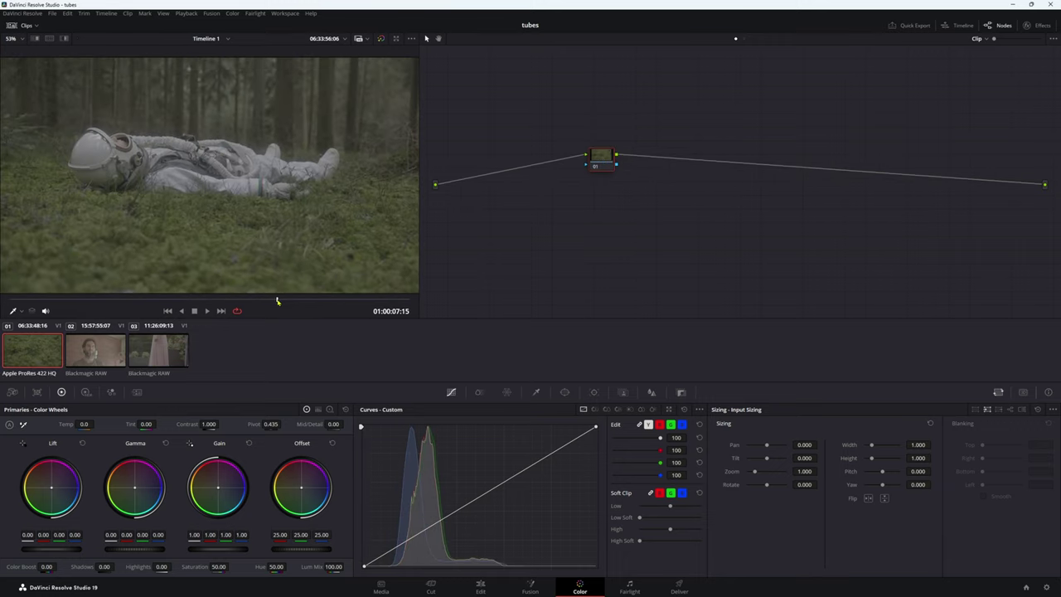
# - Nudge node 01 into place and label it CSTR
pyautogui.moveTo(601, 165); pyautogui.dragTo(552, 206)
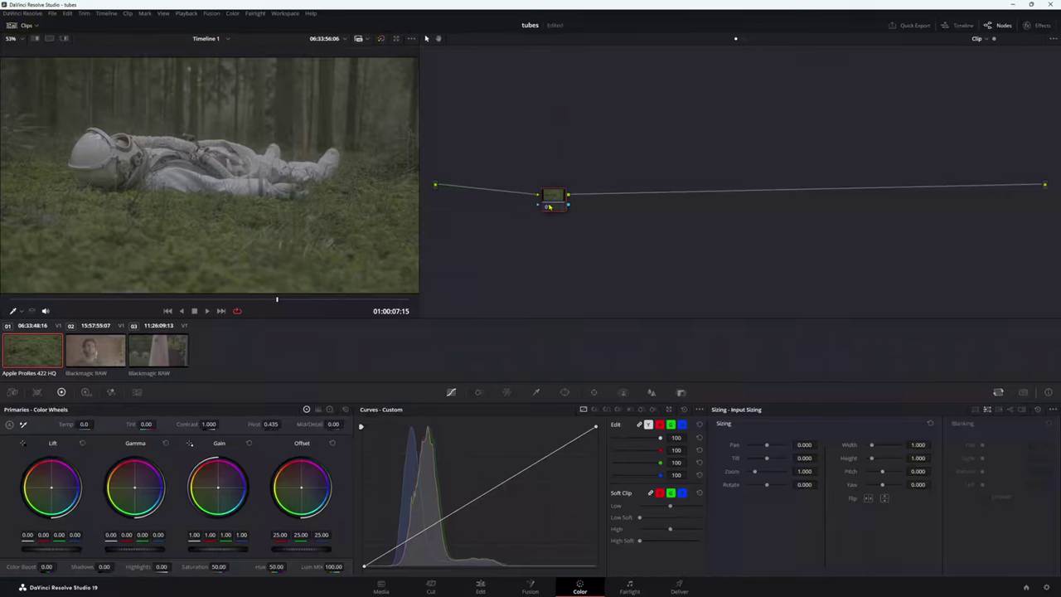
pyautogui.moveTo(549, 207); pyautogui.dragTo(536, 193)
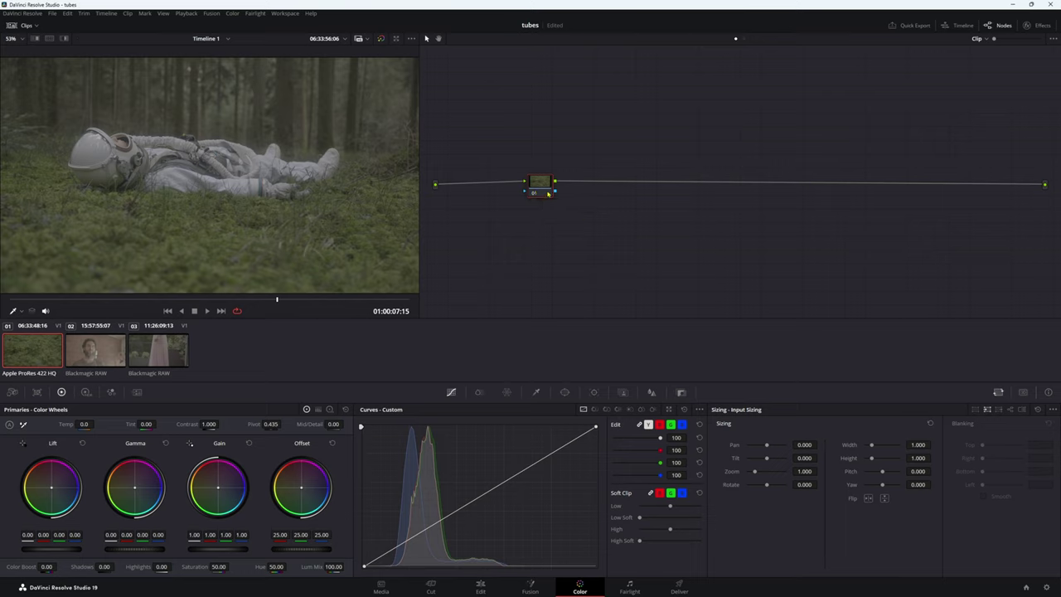
pyautogui.moveTo(548, 193); pyautogui.dragTo(521, 188)
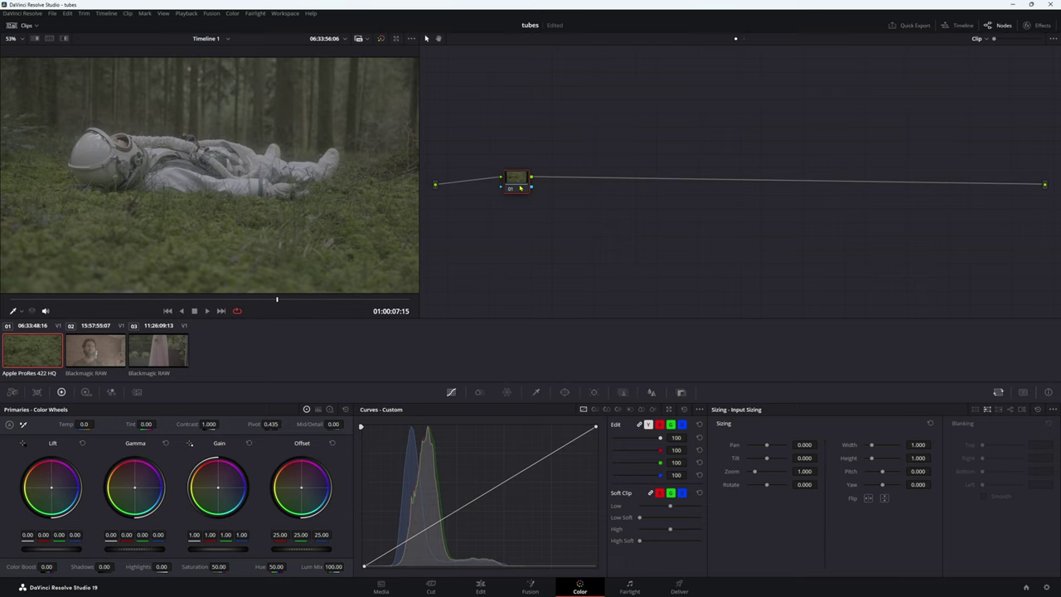
pyautogui.moveTo(520, 188); pyautogui.dragTo(509, 184)
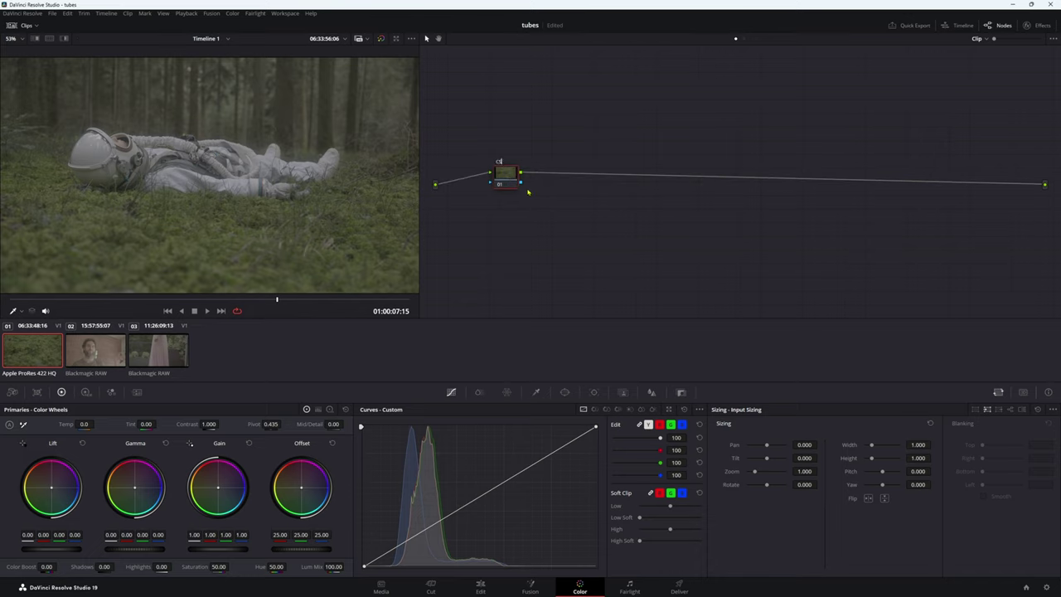
pyautogui.write('STR')
pyautogui.press('Return')
# - Add serial node 02, label it BAL, and align it with node 01
pyautogui.hotkey('alt', 's')
pyautogui.moveTo(546, 176); pyautogui.dragTo(569, 207)
pyautogui.rightClick(570, 208)
pyautogui.click(592, 224)
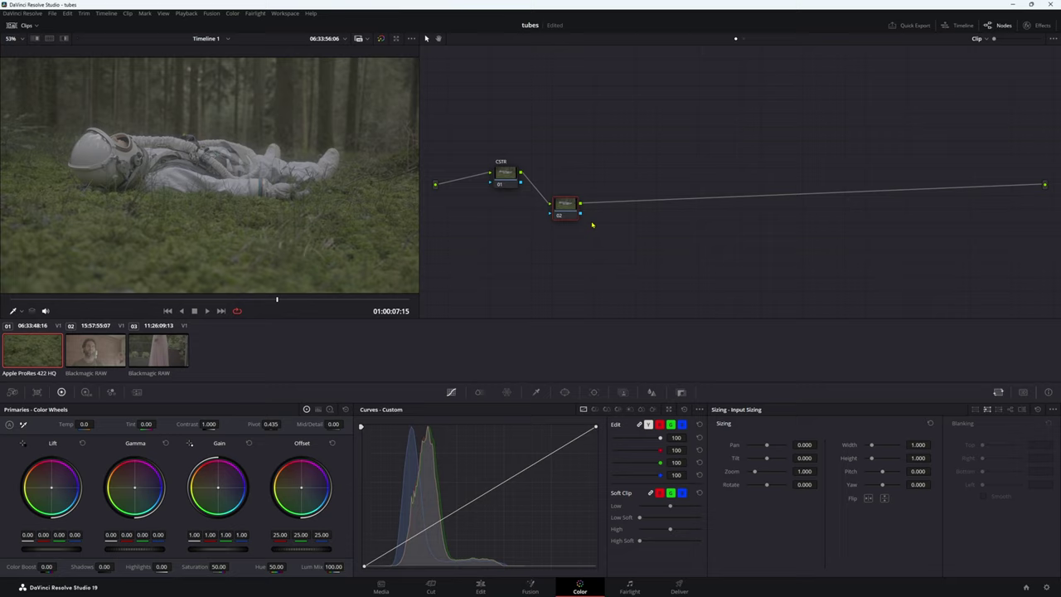
pyautogui.write('BAL')
pyautogui.moveTo(565, 203); pyautogui.dragTo(564, 164)
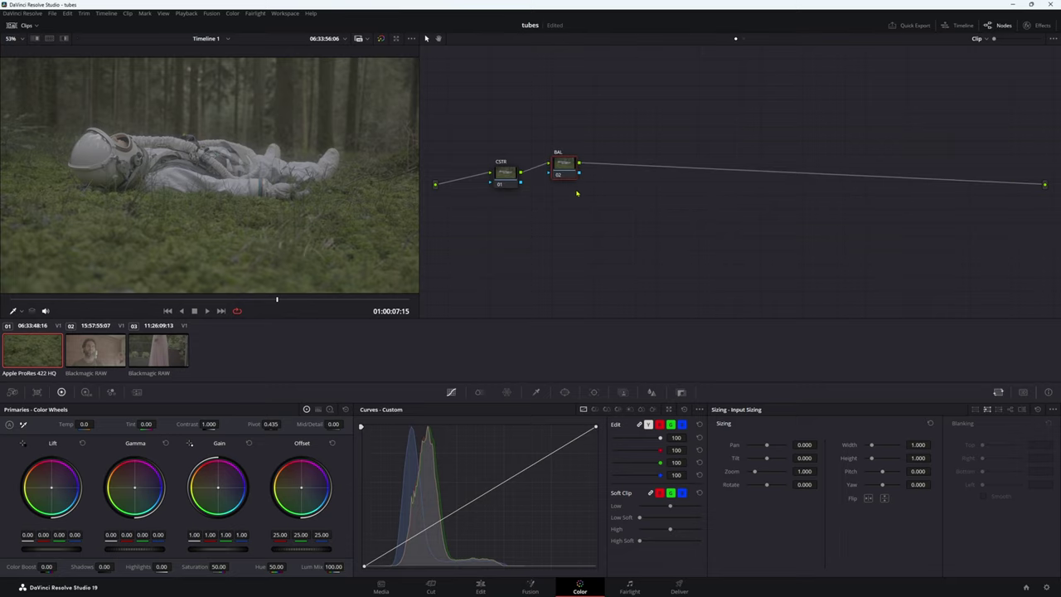
# - Add serial nodes 03 to 05 after BAL and begin labelling node 03
pyautogui.hotkey('alt', 's')
pyautogui.hotkey('alt', 's')
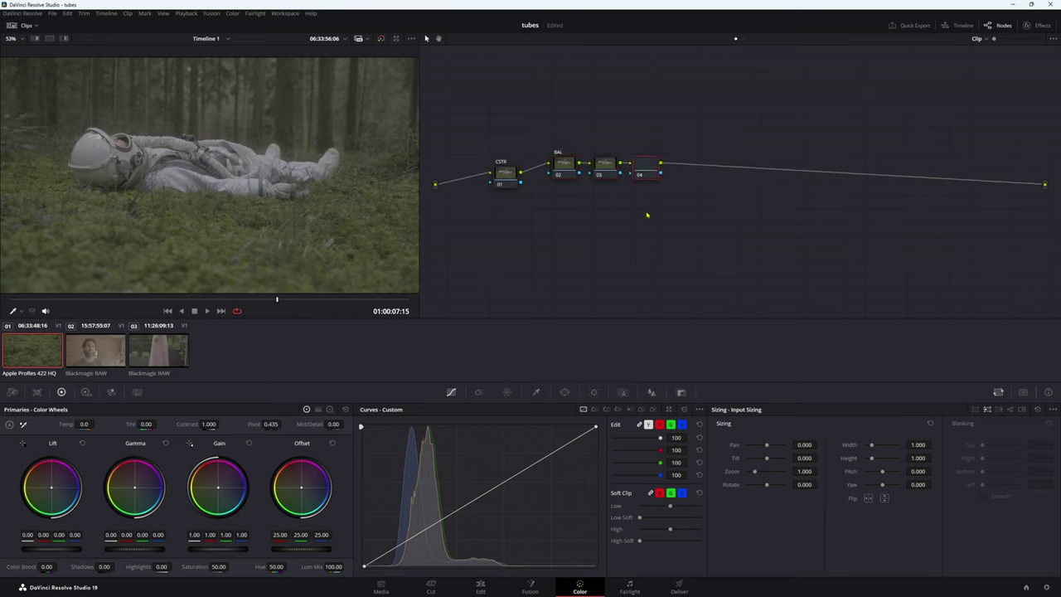
pyautogui.hotkey('alt', 's')
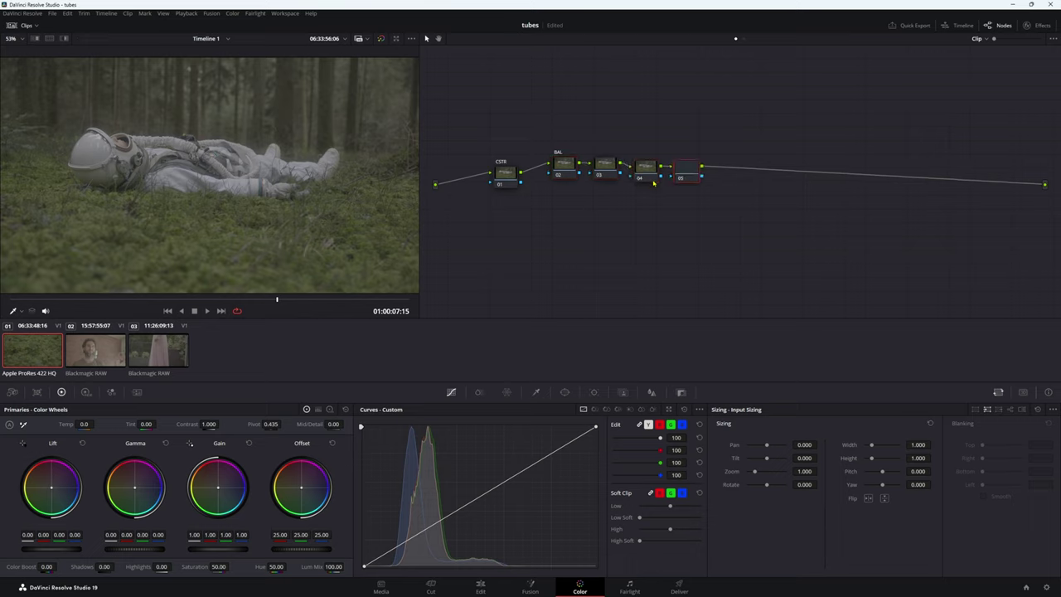
pyautogui.moveTo(685, 175)
pyautogui.mouseDown()
pyautogui.moveTo(685, 163)
pyautogui.moveTo(689, 201)
pyautogui.moveTo(685, 174)
pyautogui.mouseUp()
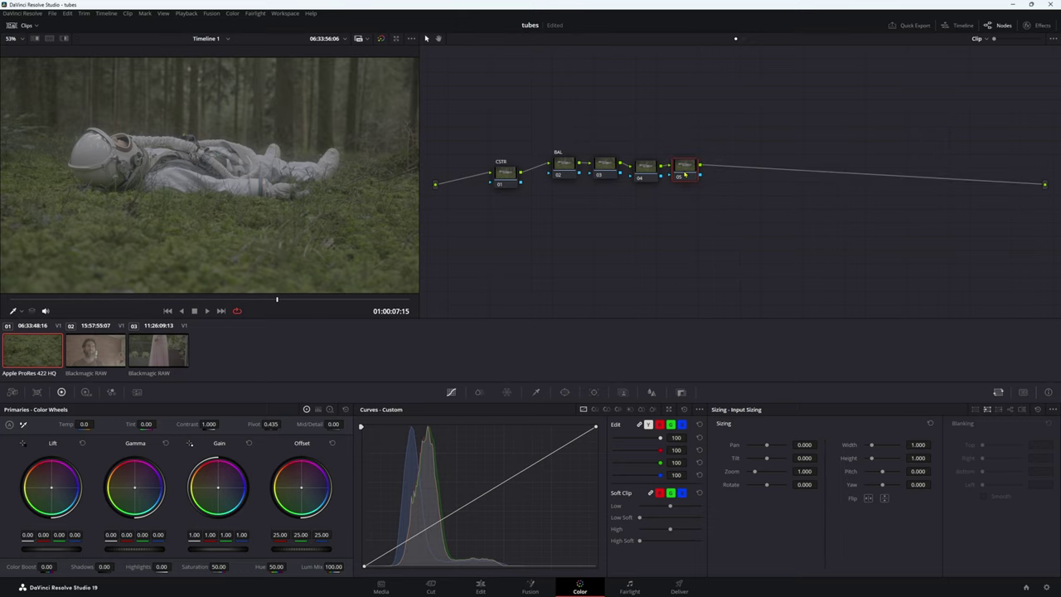
pyautogui.rightClick(685, 174)
pyautogui.rightClick(605, 189)
pyautogui.moveTo(598, 170); pyautogui.dragTo(655, 202)
pyautogui.click(626, 201)
pyautogui.write('SAT')
# - Label node 03 as CONT, correcting the mistyped letters
pyautogui.rightClick(655, 203)
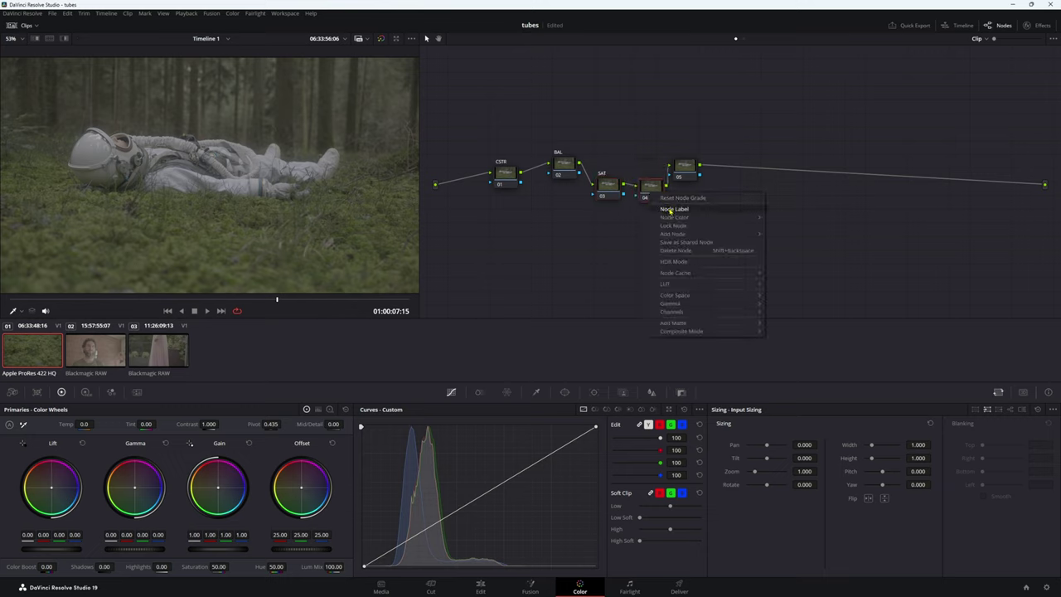
pyautogui.click(654, 254)
pyautogui.rightClick(616, 187)
pyautogui.click(632, 202)
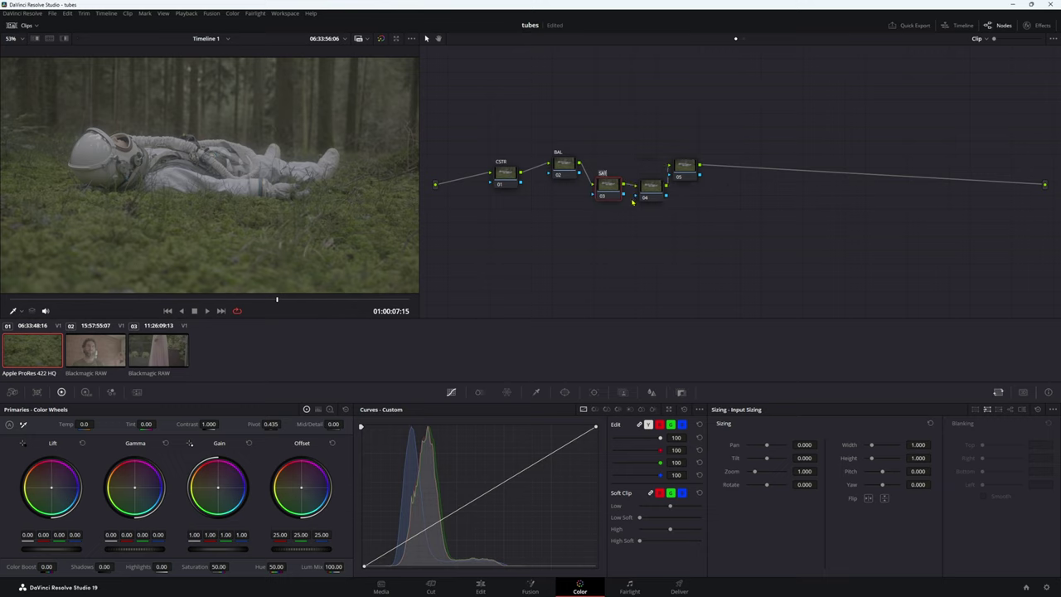
pyautogui.write('CAT')
pyautogui.press('BackSpace')
pyautogui.press('BackSpace')
pyautogui.write('ONT')
pyautogui.press('Return')
# - Label node 04 SAT and node 05 Bright, raising Bright above node 04
pyautogui.moveTo(661, 193); pyautogui.dragTo(687, 196)
pyautogui.rightClick(655, 173)
pyautogui.click(685, 189)
pyautogui.rightClick(688, 197)
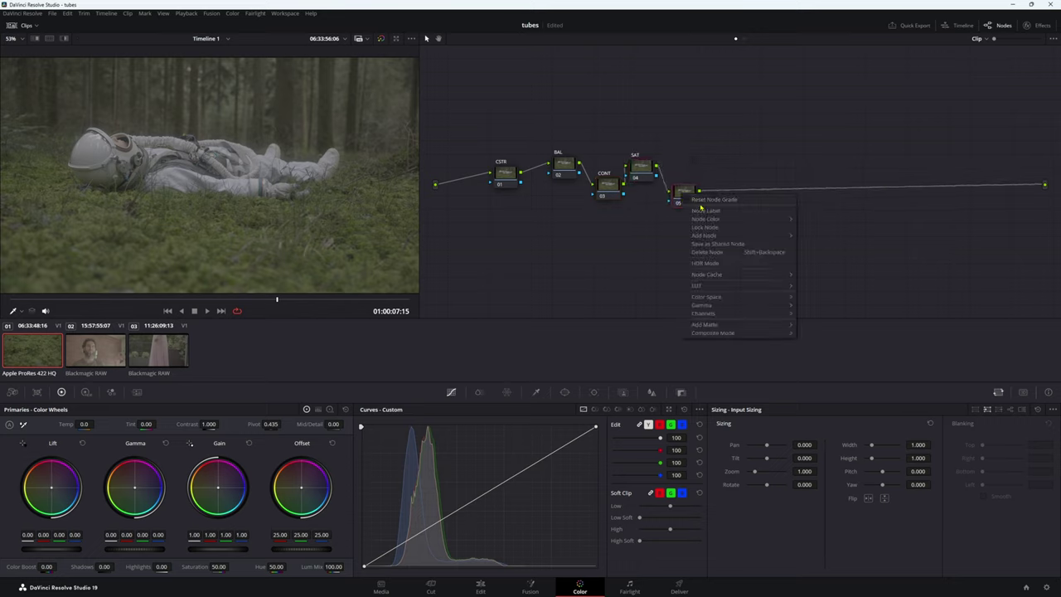
pyautogui.click(688, 199)
pyautogui.write('Bright')
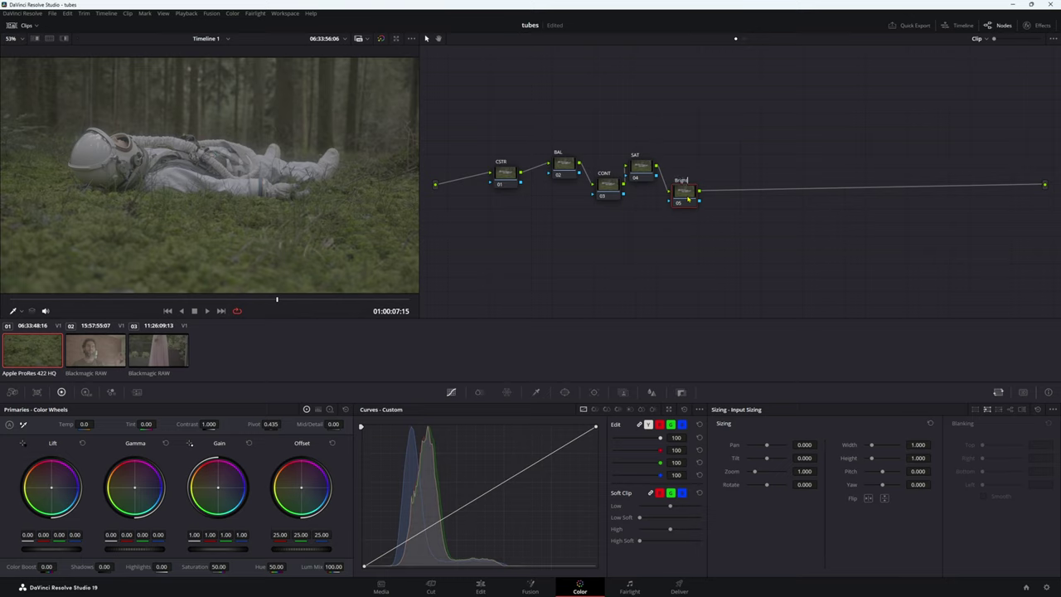
pyautogui.press('Return')
pyautogui.moveTo(690, 197); pyautogui.dragTo(687, 164)
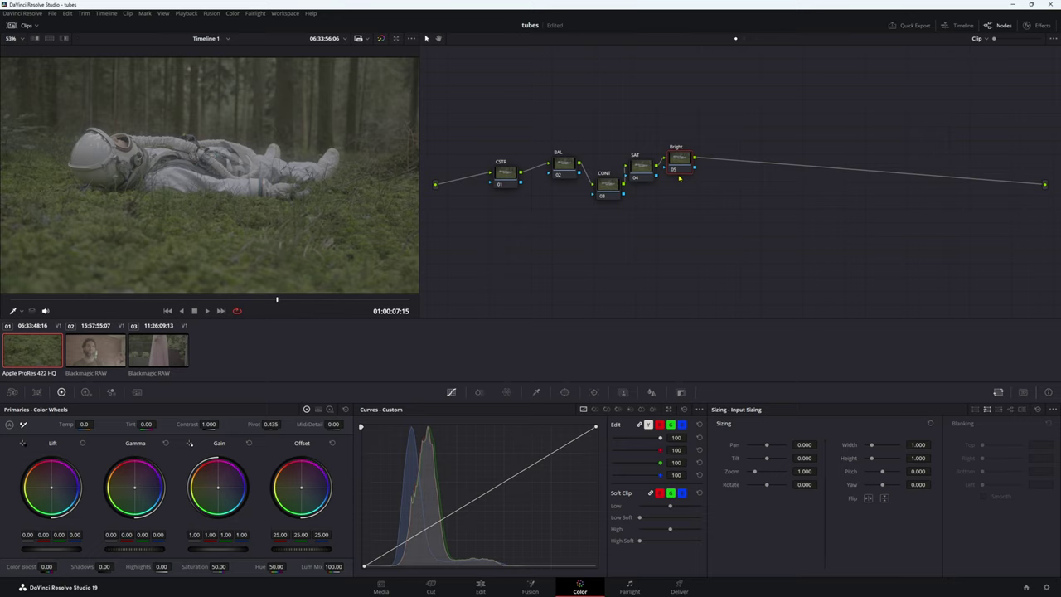
# - Add serial nodes 06 and 07 after Bright, then a parallel node
pyautogui.hotkey('alt', 's')
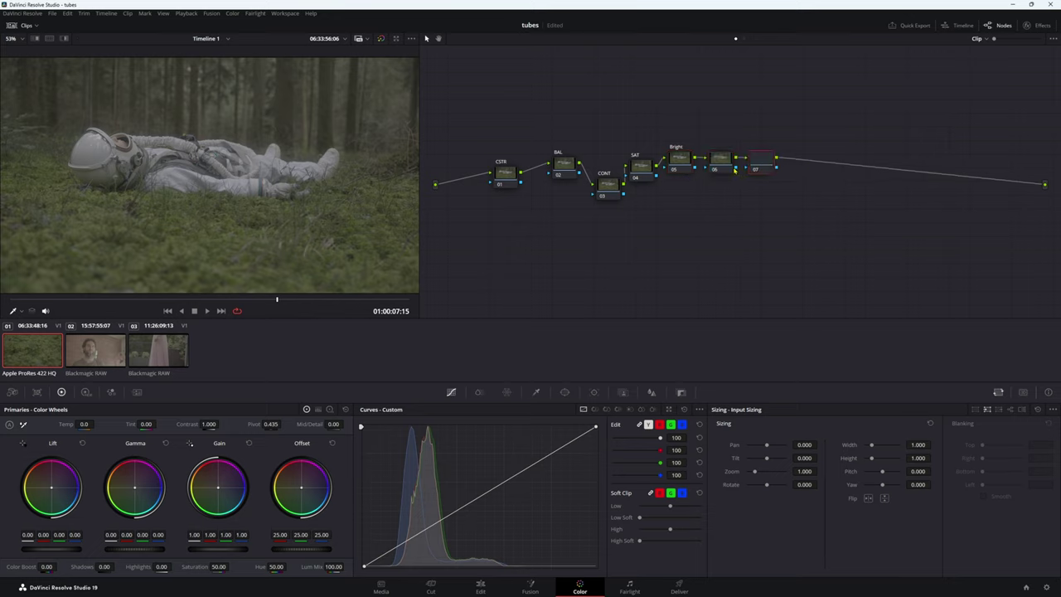
pyautogui.hotkey('alt', 's')
pyautogui.click(726, 169)
pyautogui.moveTo(725, 168)
pyautogui.mouseDown()
pyautogui.moveTo(731, 200)
pyautogui.moveTo(733, 157)
pyautogui.mouseUp()
pyautogui.hotkey('alt', 'p')
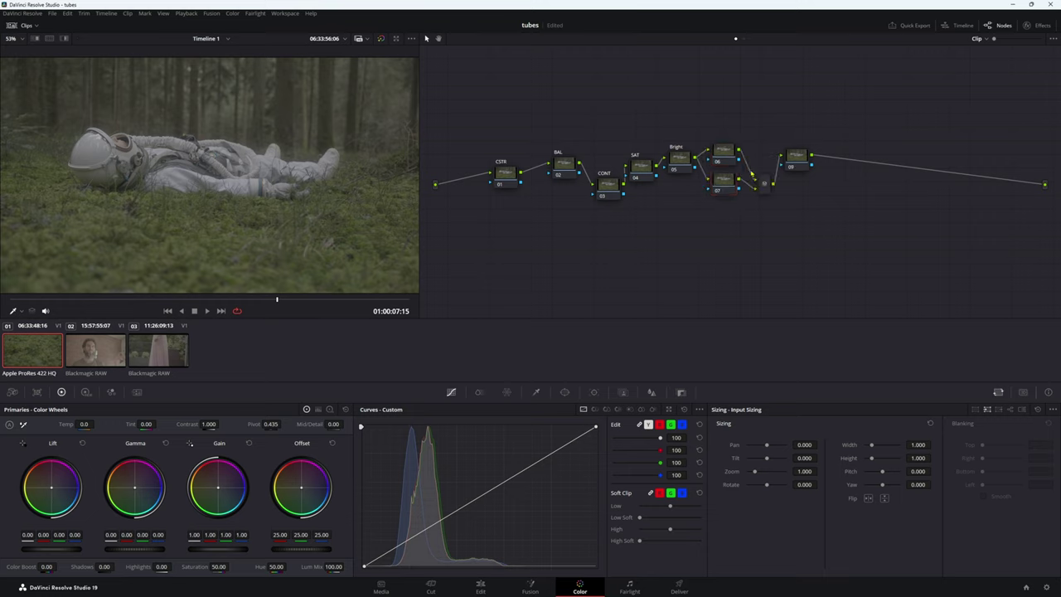
# - Extend each branch with nodes 08 and 09, arrange them, and widen the viewer
pyautogui.click(764, 184)
pyautogui.hotkey('shift', 's')
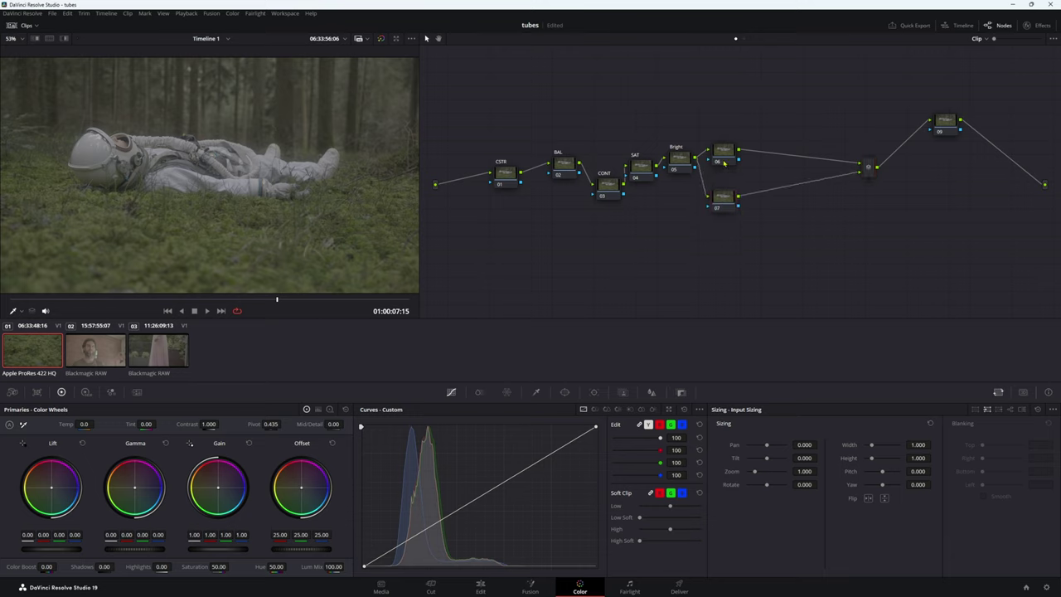
pyautogui.click(727, 199)
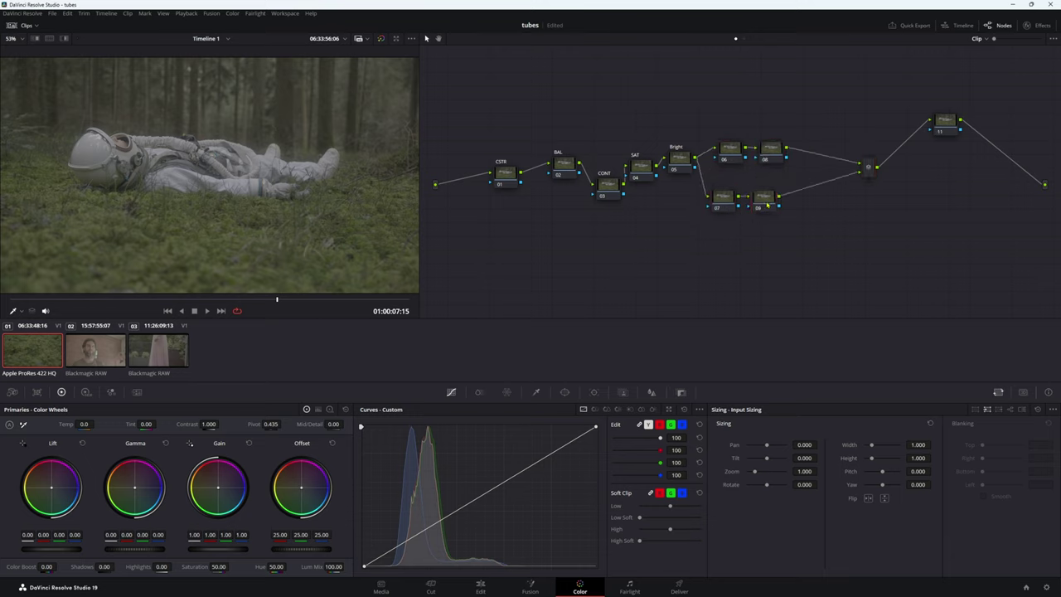
pyautogui.hotkey('shift', 's')
pyautogui.moveTo(731, 206); pyautogui.dragTo(740, 231)
pyautogui.moveTo(730, 154)
pyautogui.mouseDown()
pyautogui.moveTo(790, 158)
pyautogui.moveTo(727, 161)
pyautogui.mouseUp()
pyautogui.click(729, 162)
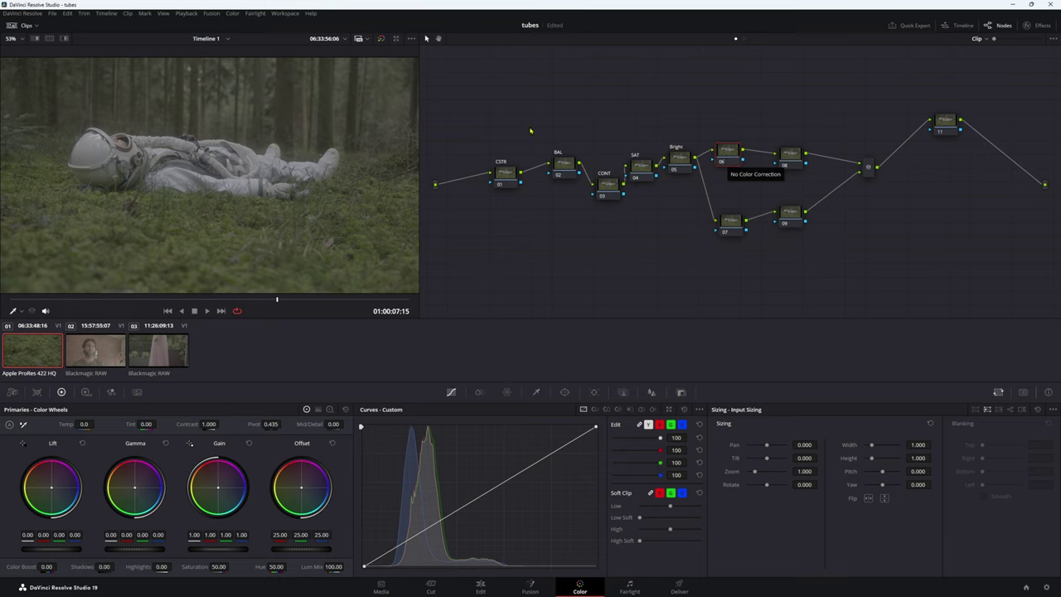
pyautogui.moveTo(420, 152); pyautogui.dragTo(525, 157)
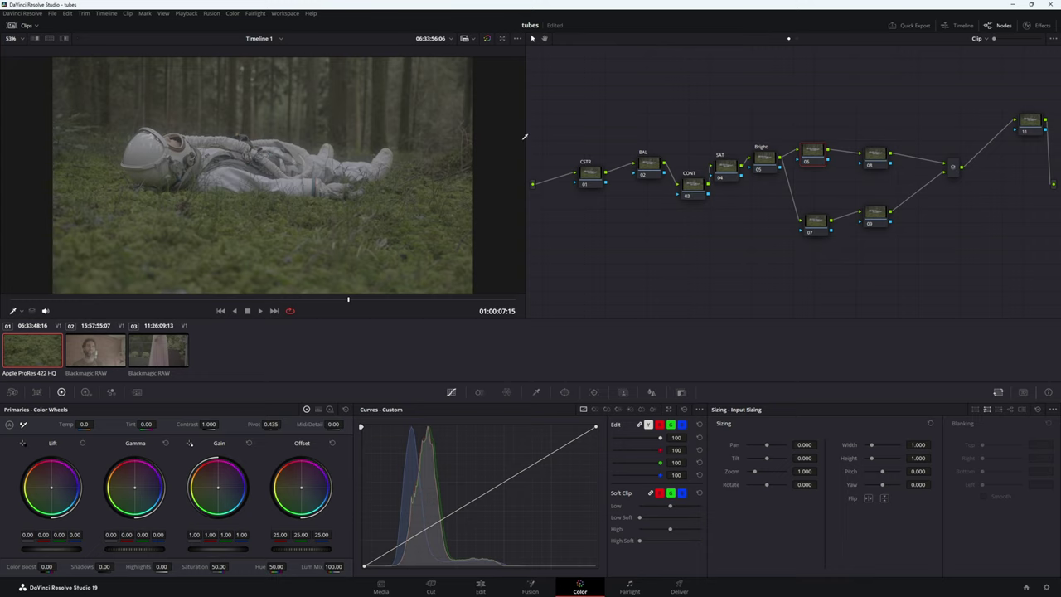
# - Narrow the viewer and label node 06 as DES
pyautogui.moveTo(524, 139); pyautogui.dragTo(452, 145)
pyautogui.moveTo(757, 156); pyautogui.dragTo(744, 123)
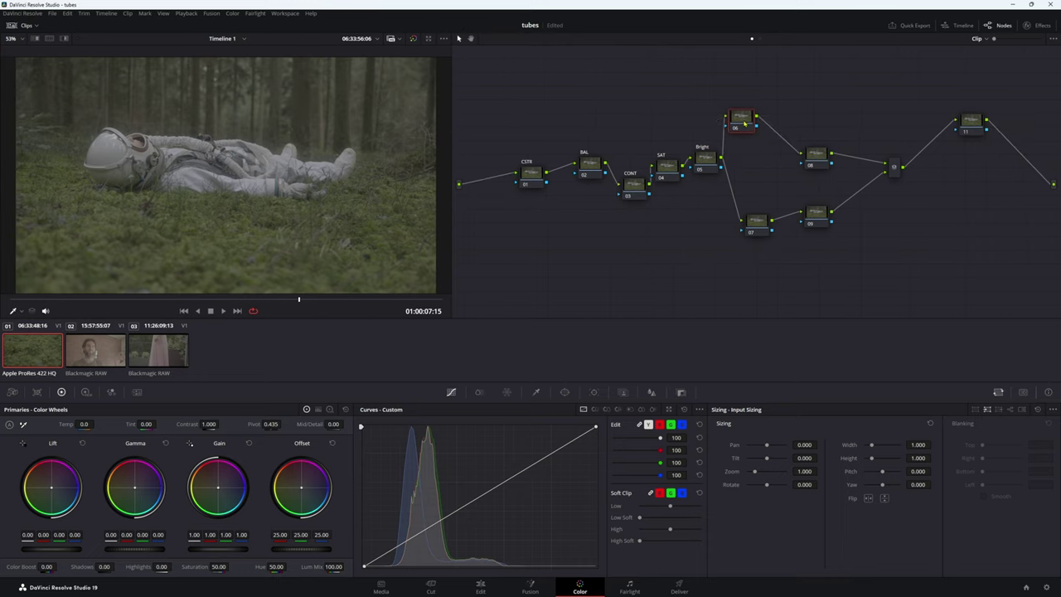
pyautogui.rightClick(745, 123)
pyautogui.click(759, 164)
pyautogui.write('DES')
pyautogui.press('Return')
# - Label node 08 as VINTG and move it up
pyautogui.moveTo(817, 157); pyautogui.dragTo(806, 134)
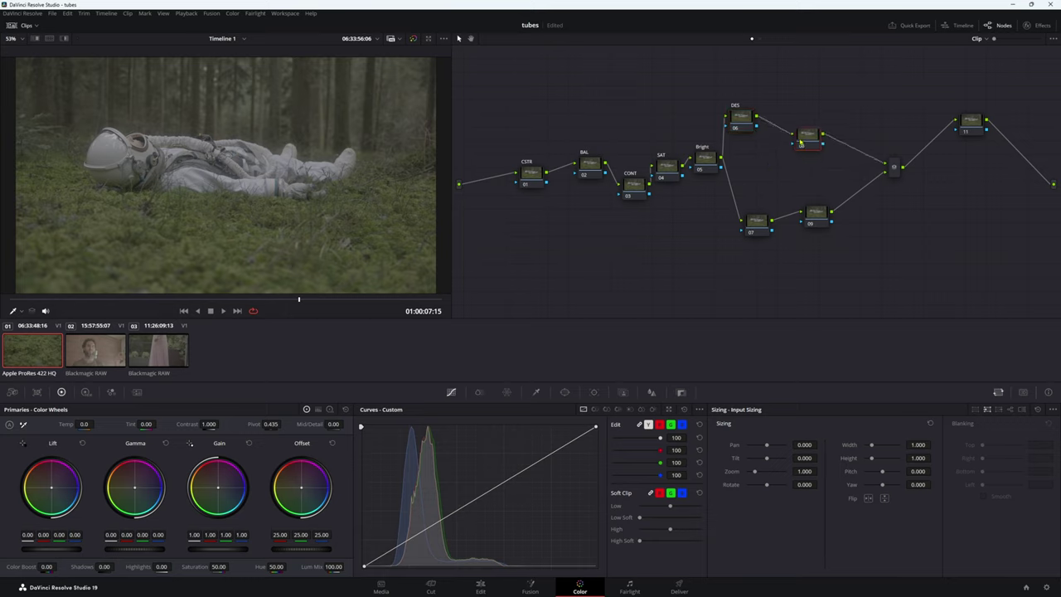
pyautogui.rightClick(806, 134)
pyautogui.click(821, 159)
pyautogui.write('VINTG')
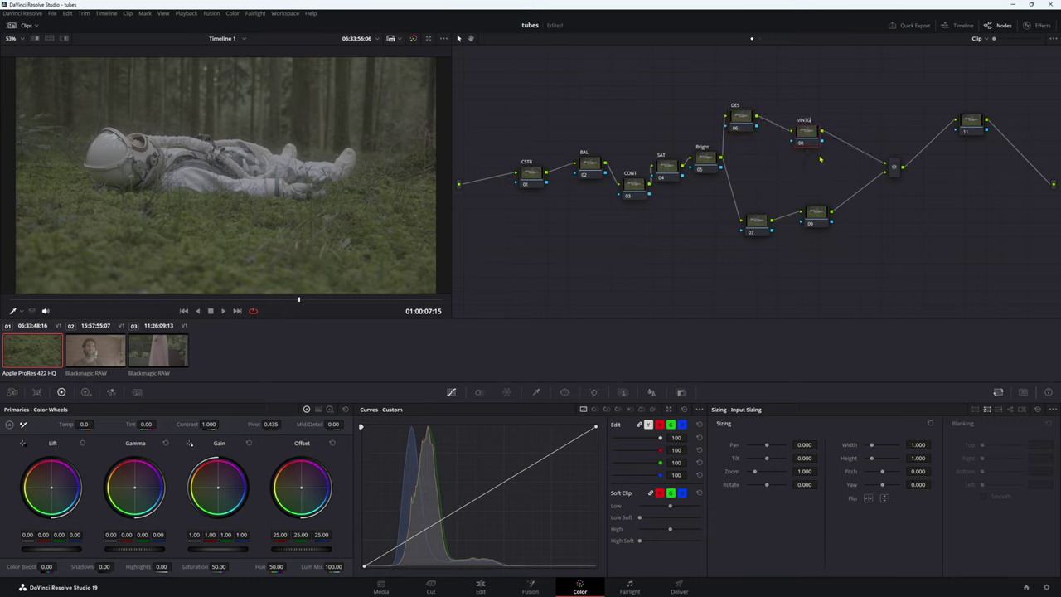
pyautogui.moveTo(806, 133); pyautogui.dragTo(800, 116)
# - Lower nodes 07 and 09 and place node 11 right after the mixer
pyautogui.moveTo(756, 221); pyautogui.dragTo(749, 229)
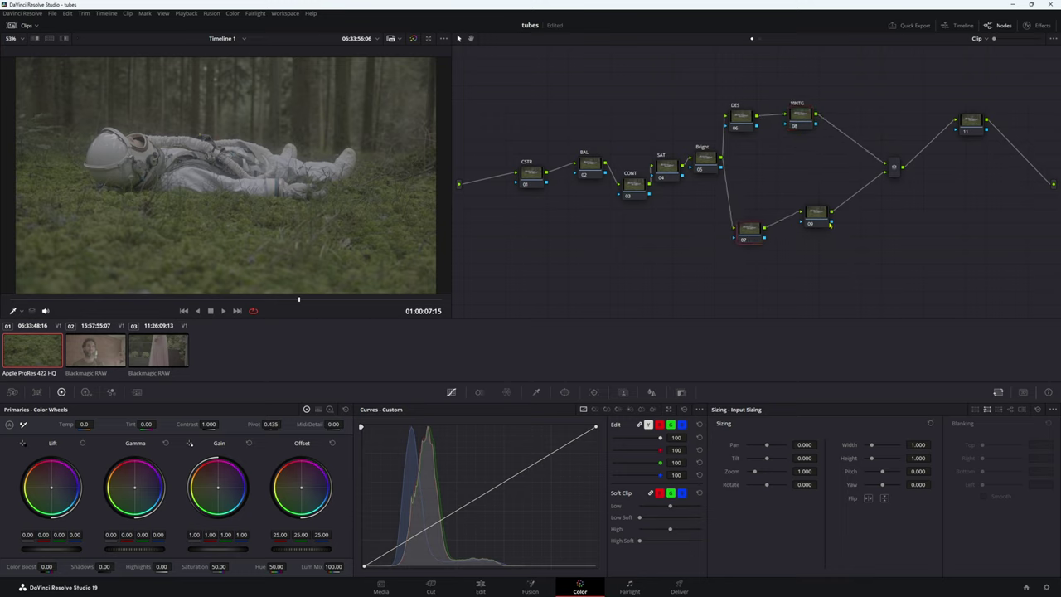
pyautogui.moveTo(817, 214); pyautogui.dragTo(823, 241)
pyautogui.moveTo(753, 233); pyautogui.dragTo(756, 260)
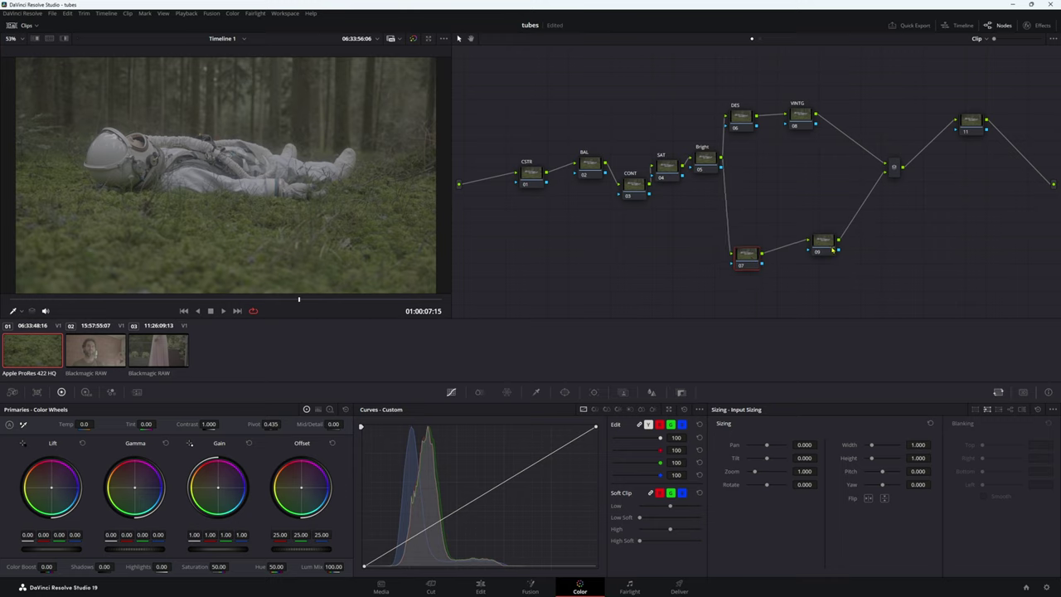
pyautogui.moveTo(832, 249); pyautogui.dragTo(823, 229)
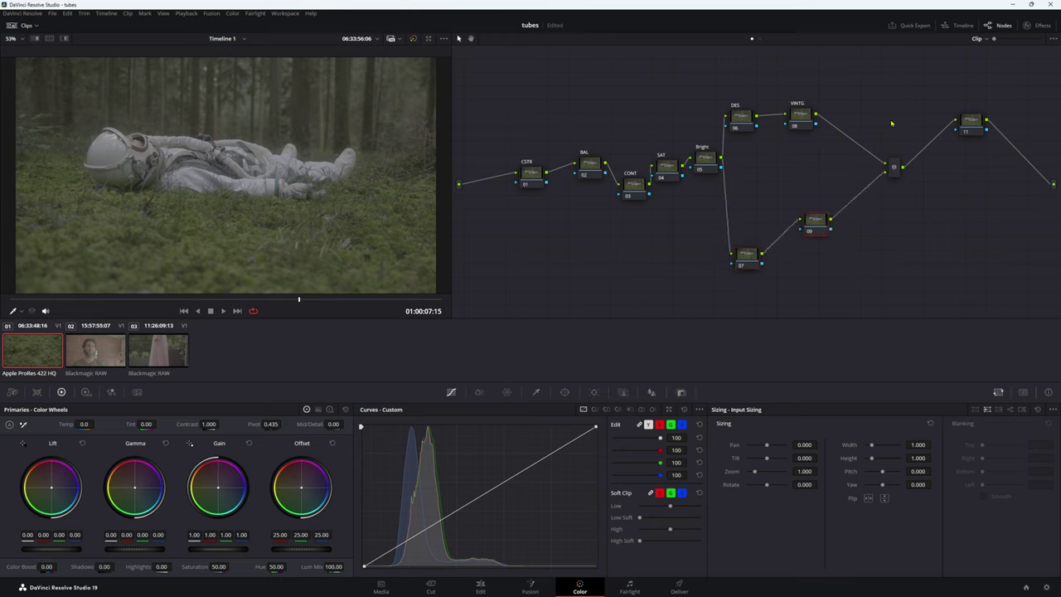
pyautogui.moveTo(894, 167); pyautogui.dragTo(840, 169)
pyautogui.moveTo(973, 130); pyautogui.dragTo(899, 168)
# - Label node 11 as CST and save the project
pyautogui.rightClick(898, 164)
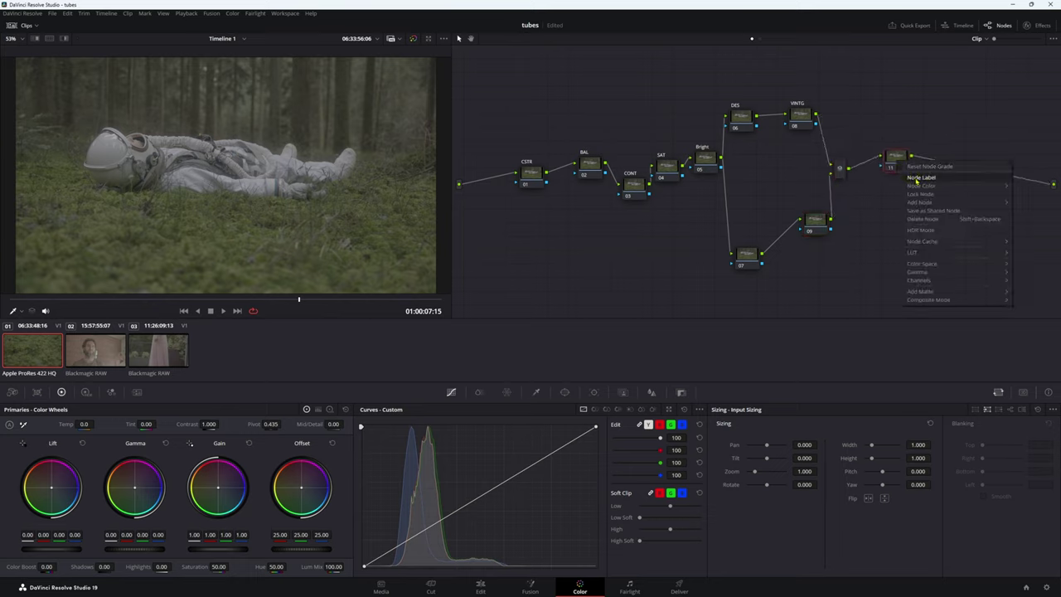
pyautogui.click(897, 192)
pyautogui.write('CST')
pyautogui.press('Return')
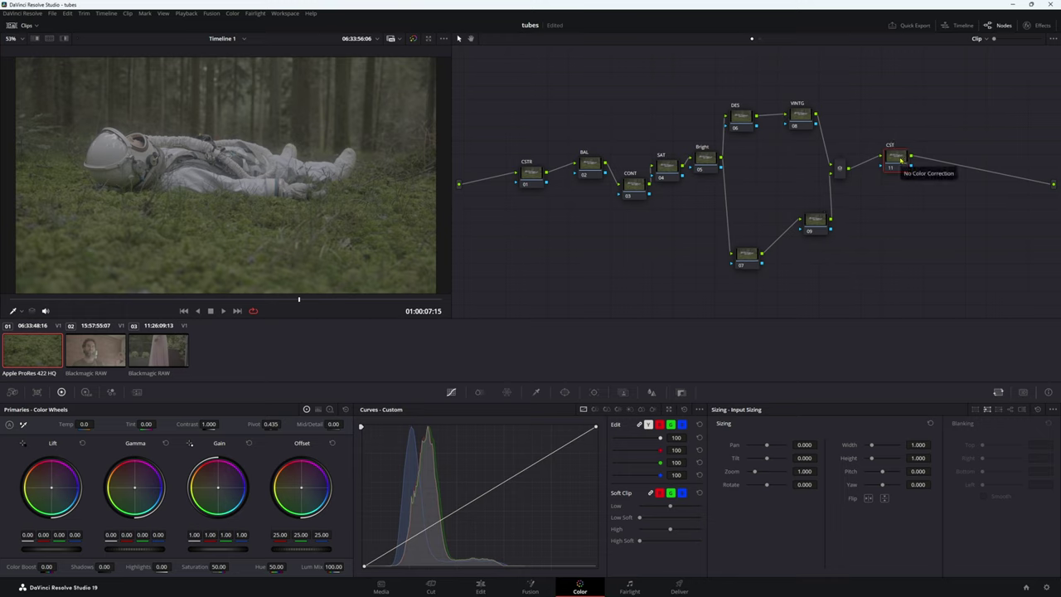
pyautogui.hotkey('ctrl', 's')
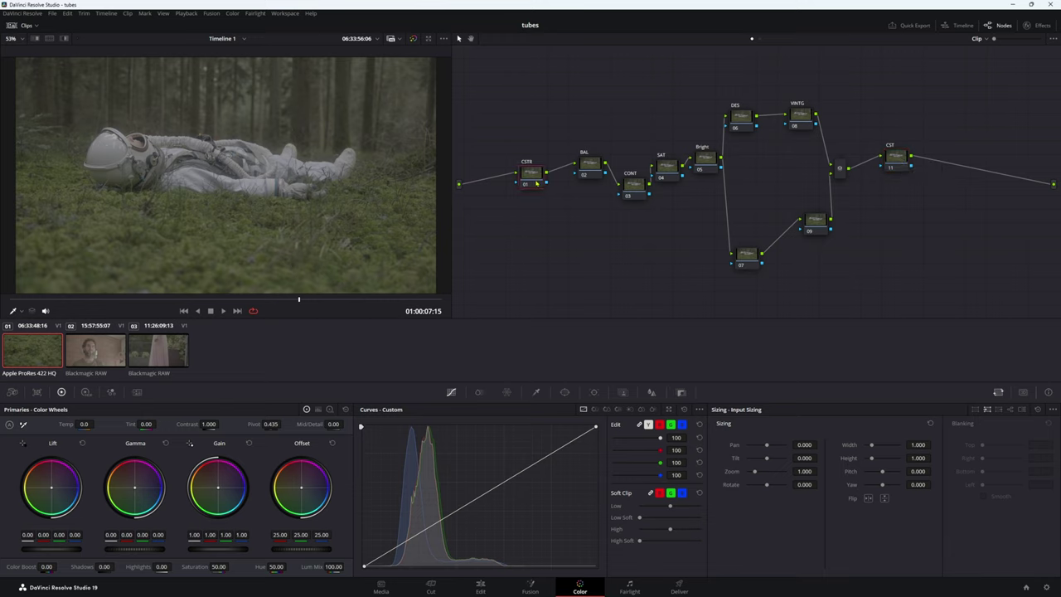
# - Reposition the CSTR node and the CST node at the chain's end
pyautogui.moveTo(536, 183); pyautogui.dragTo(541, 202)
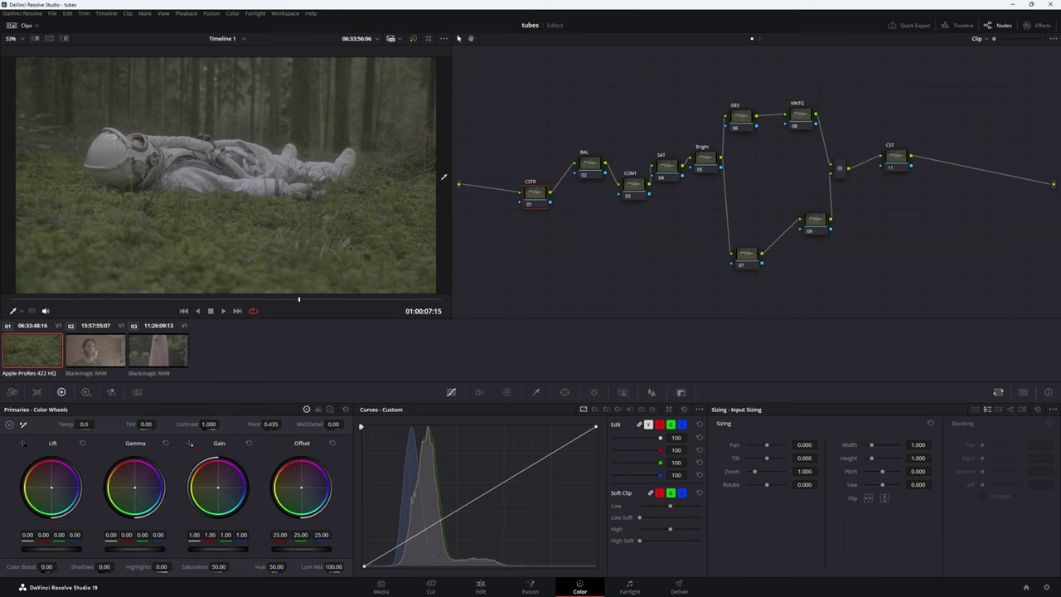
pyautogui.moveTo(894, 161); pyautogui.dragTo(888, 138)
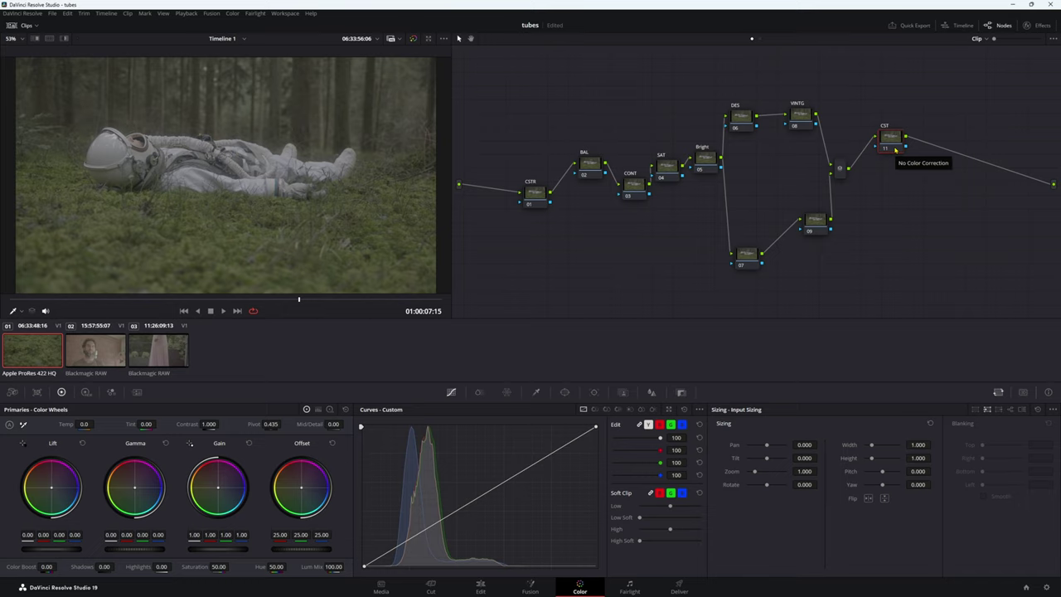
pyautogui.moveTo(896, 150); pyautogui.dragTo(940, 194)
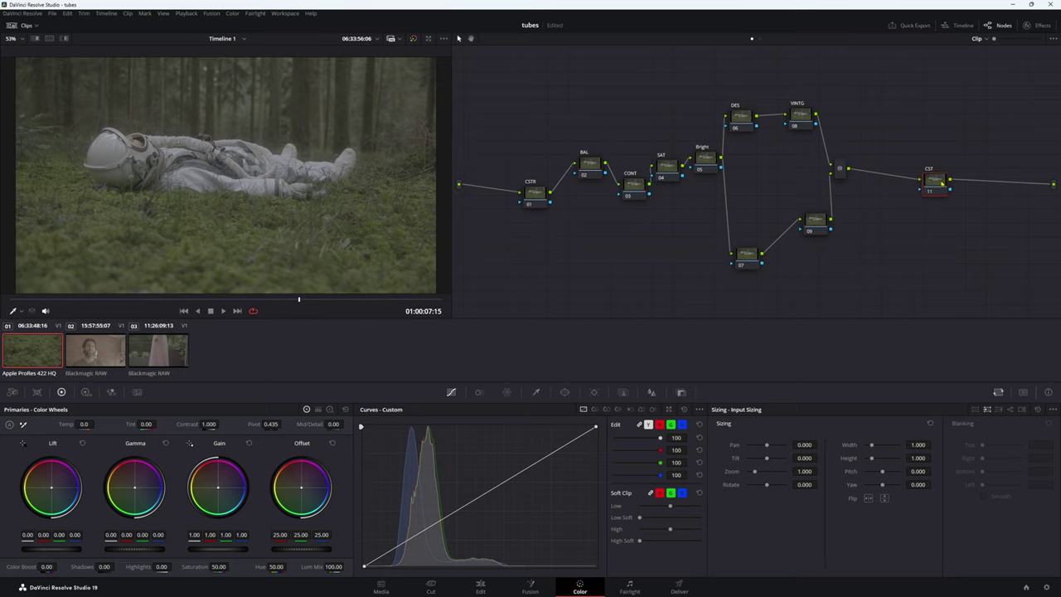
pyautogui.moveTo(942, 184); pyautogui.dragTo(940, 181)
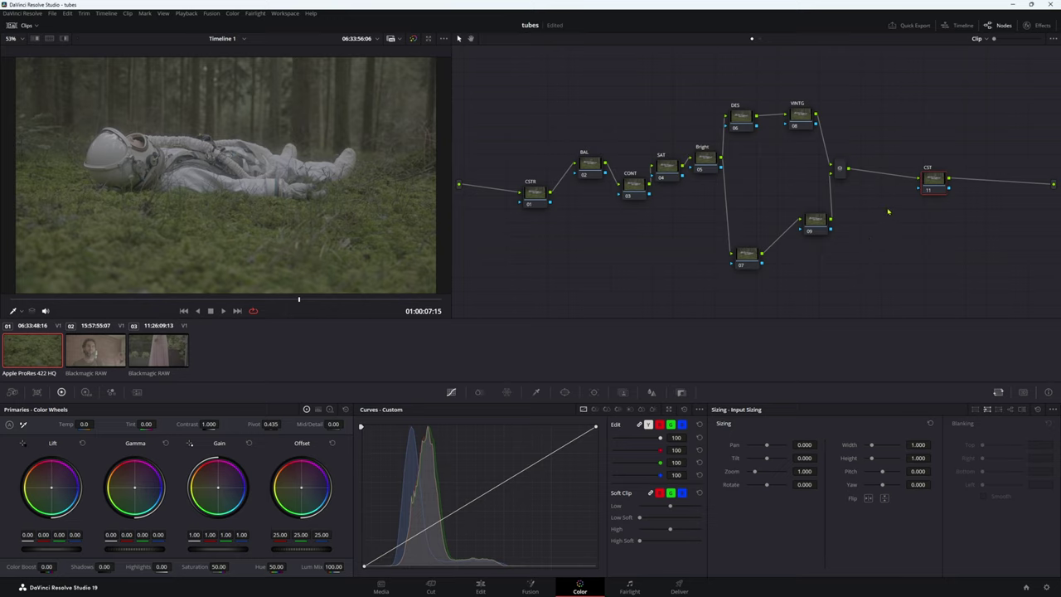
pyautogui.moveTo(936, 190); pyautogui.dragTo(871, 154)
# - Insert a new node before CST and label it Look
pyautogui.hotkey('shift', 's')
pyautogui.rightClick(872, 151)
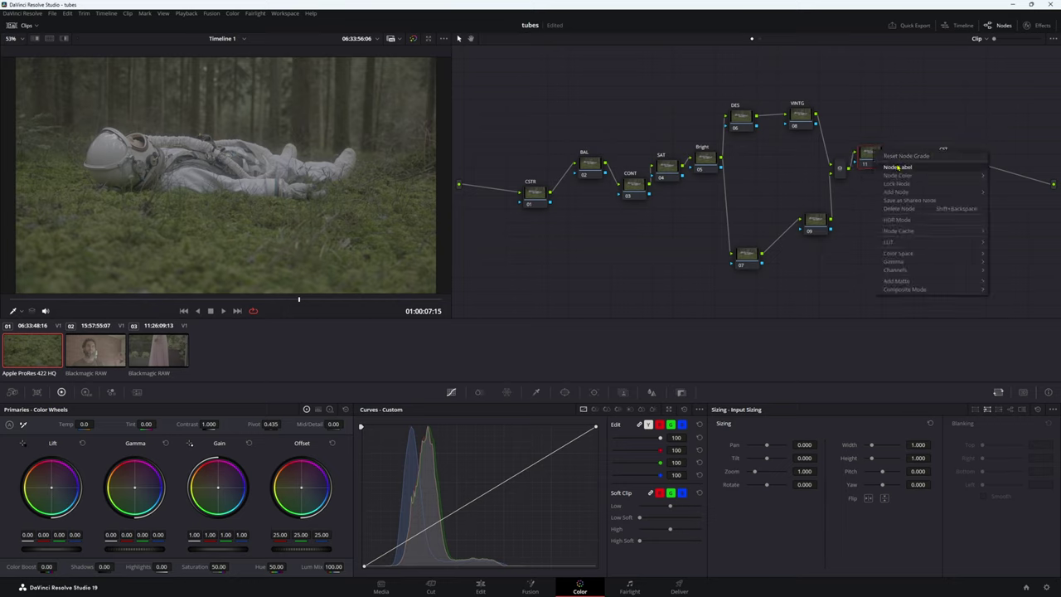
pyautogui.click(893, 169)
pyautogui.write('Look')
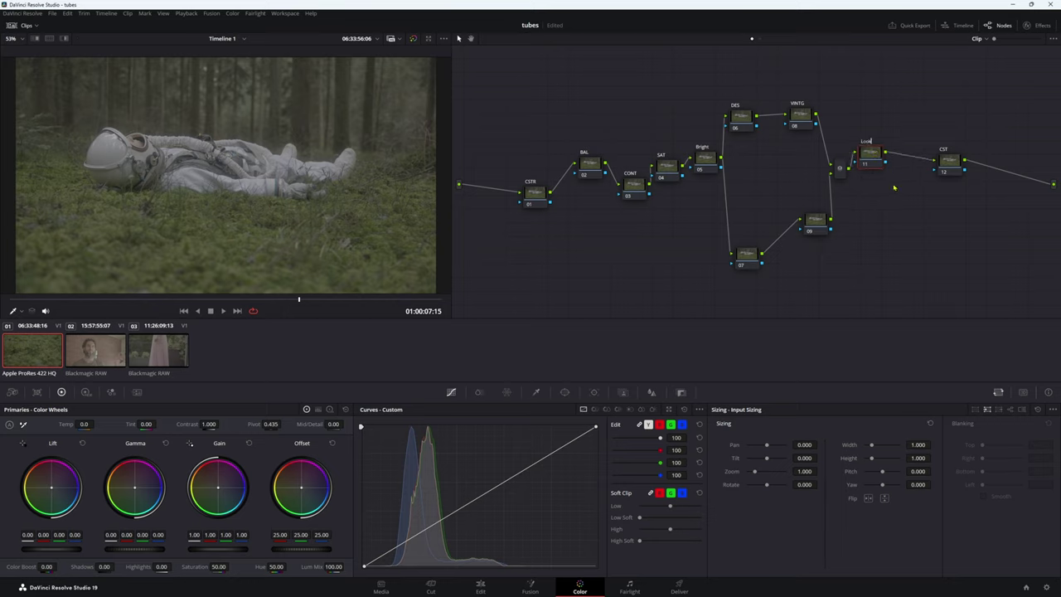
# - Arrange CSTR, BAL, Bright, DES, VINTG, Look and CST, then run Cleanup Node Graph
pyautogui.click(602, 193)
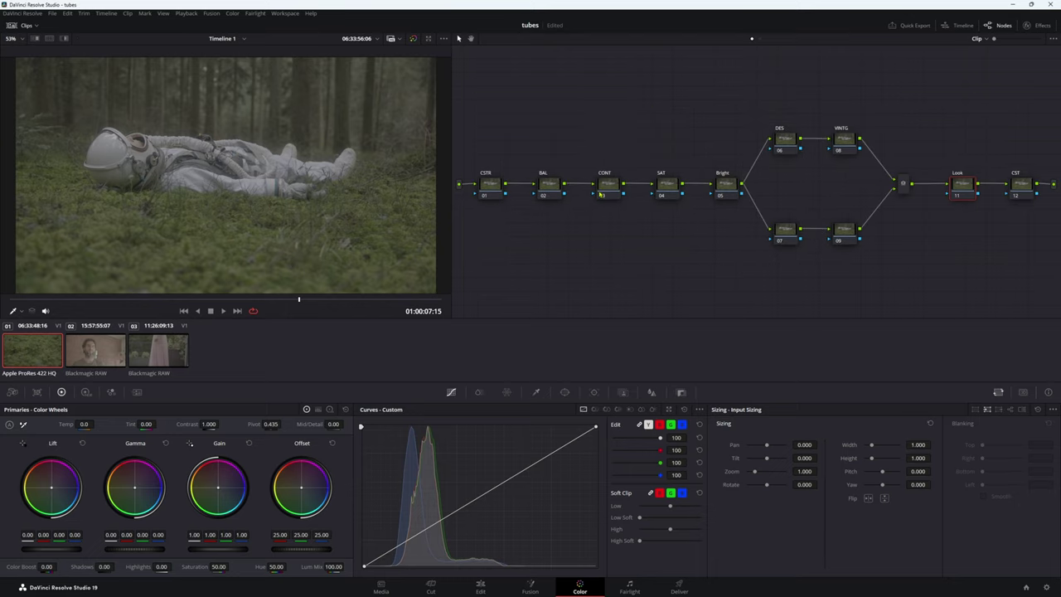
pyautogui.moveTo(472, 193); pyautogui.dragTo(473, 189)
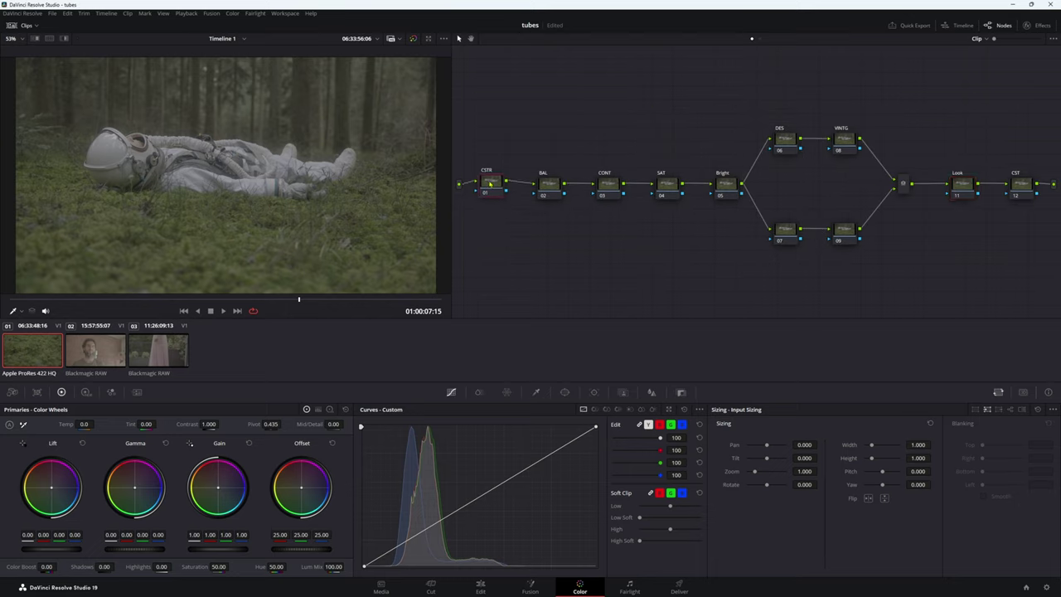
pyautogui.moveTo(548, 189); pyautogui.dragTo(553, 191)
pyautogui.click(608, 193)
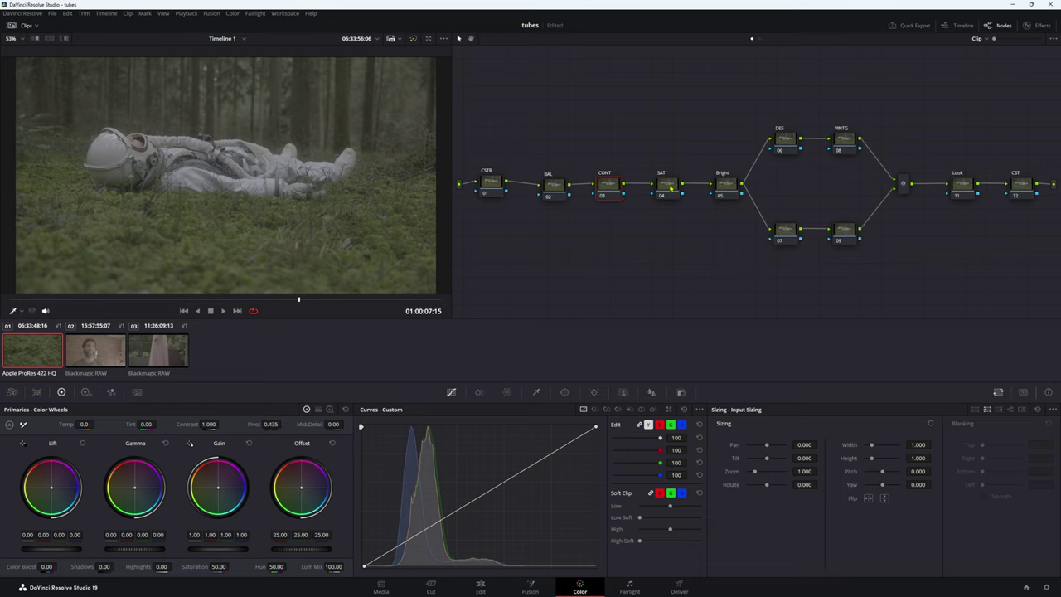
pyautogui.moveTo(726, 184); pyautogui.dragTo(703, 129)
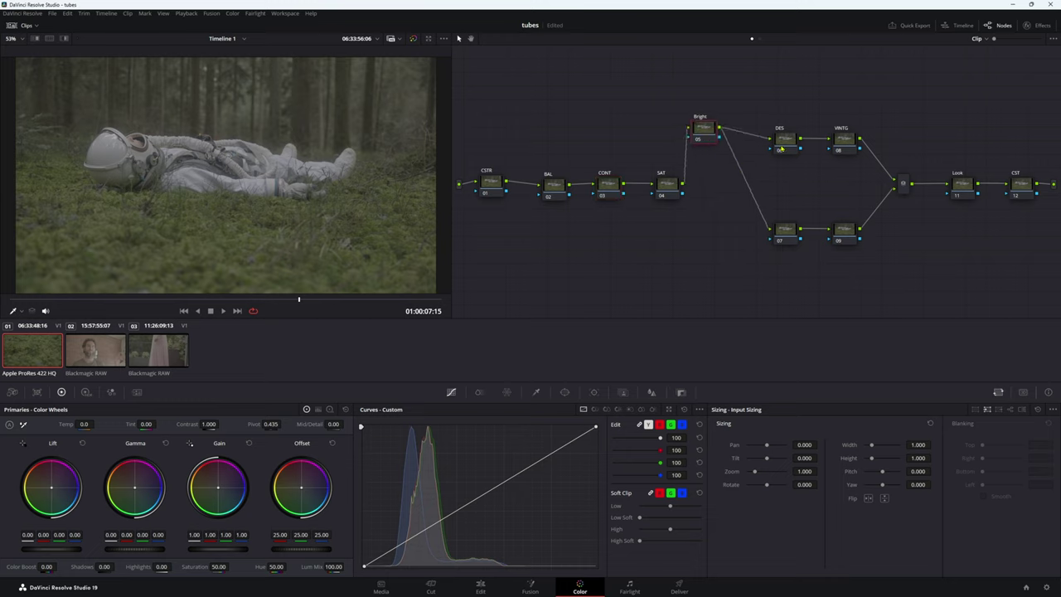
pyautogui.moveTo(781, 149); pyautogui.dragTo(774, 103)
pyautogui.moveTo(847, 155); pyautogui.dragTo(862, 117)
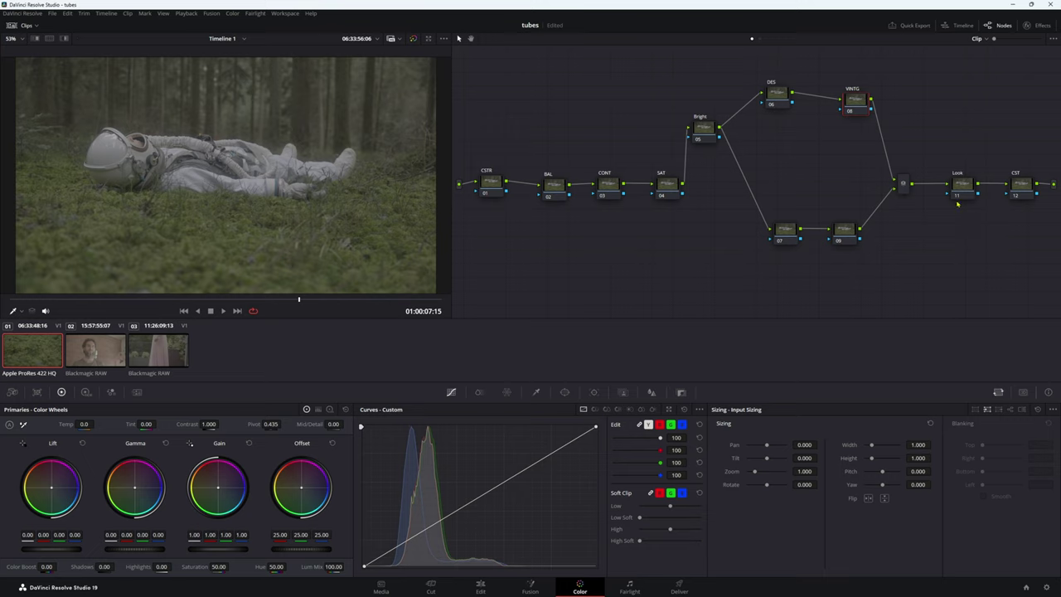
pyautogui.moveTo(958, 193); pyautogui.dragTo(949, 184)
pyautogui.moveTo(1027, 193); pyautogui.dragTo(988, 112)
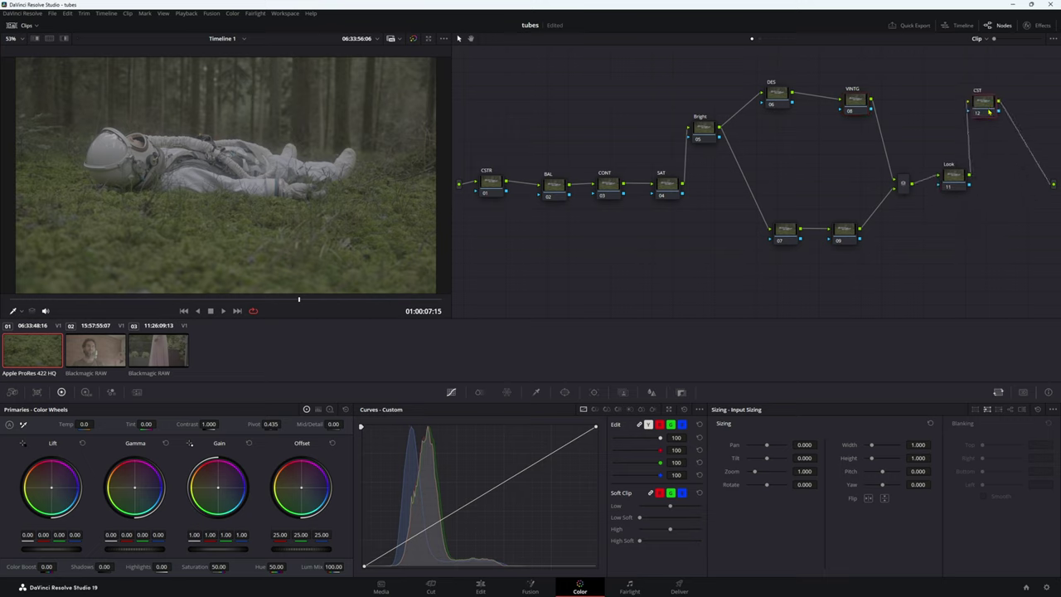
pyautogui.rightClick(551, 100)
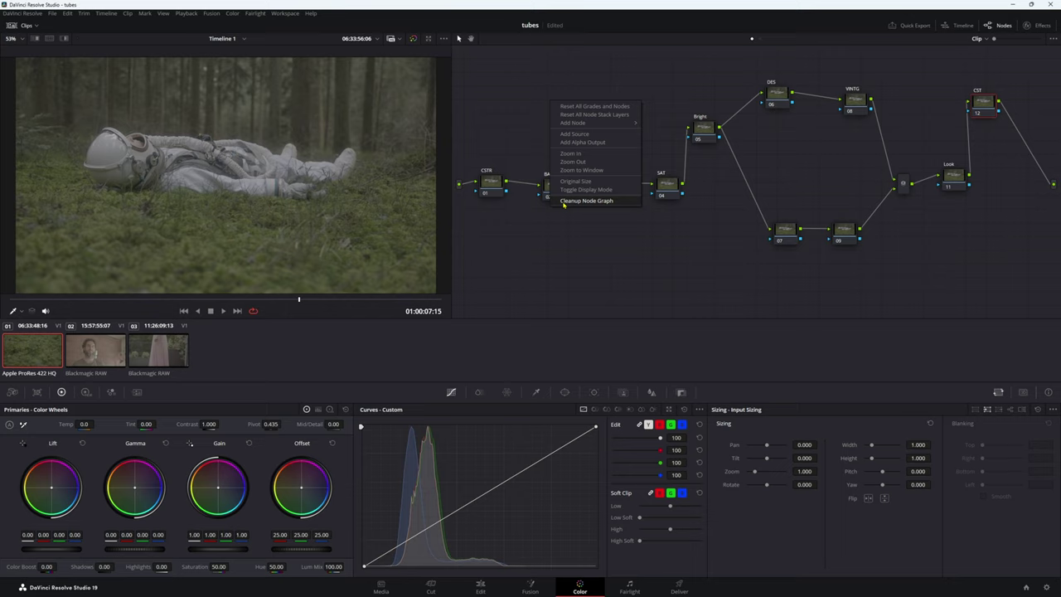
pyautogui.click(581, 203)
pyautogui.click(96, 351)
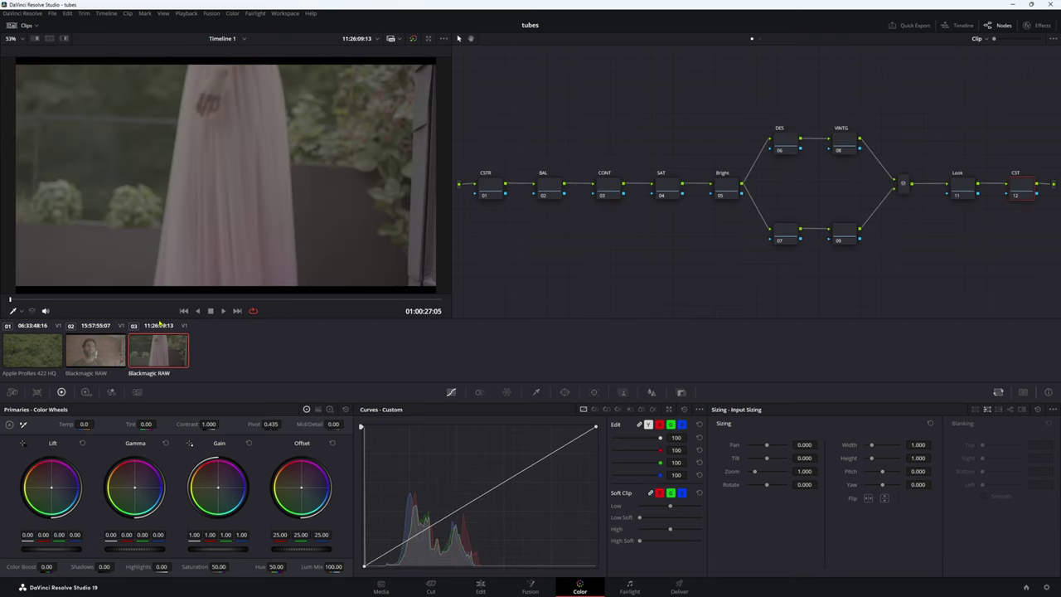
pyautogui.moveTo(166, 299); pyautogui.dragTo(364, 301)
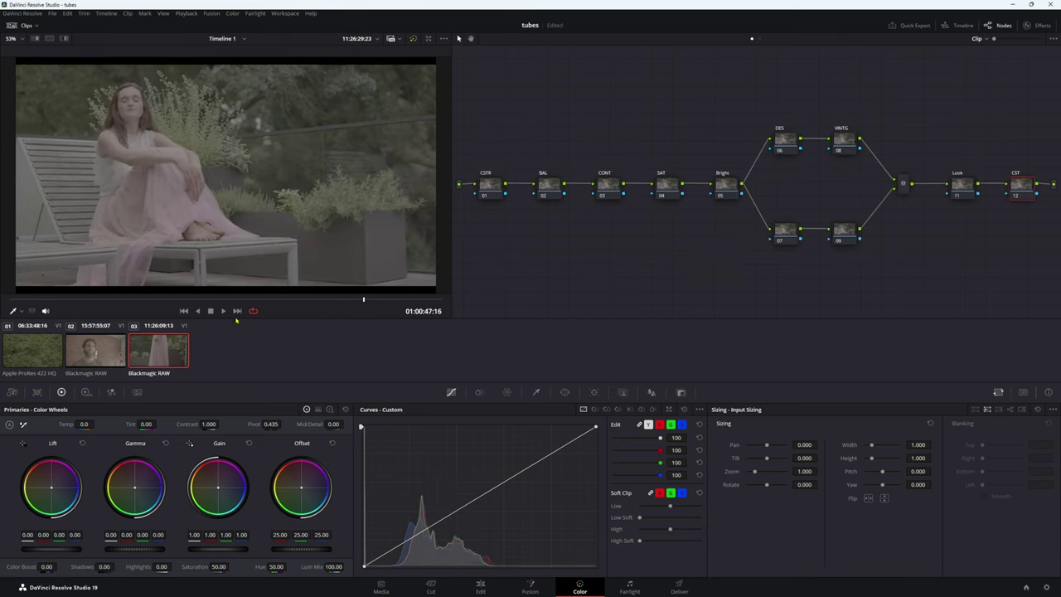
pyautogui.click(95, 350)
pyautogui.moveTo(220, 300); pyautogui.dragTo(322, 300)
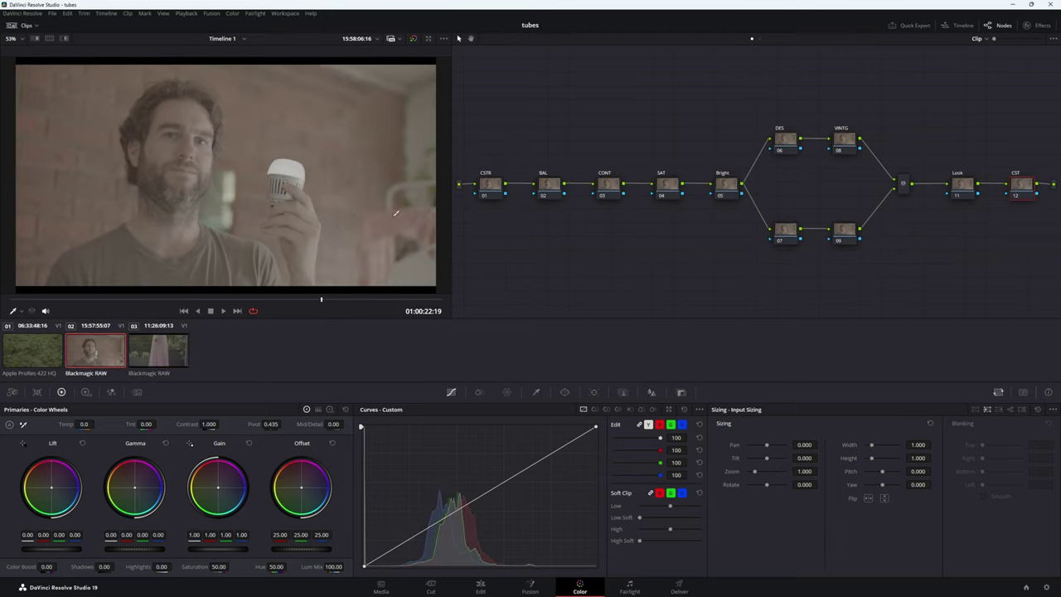
pyautogui.click(40, 358)
pyautogui.moveTo(271, 300); pyautogui.dragTo(308, 299)
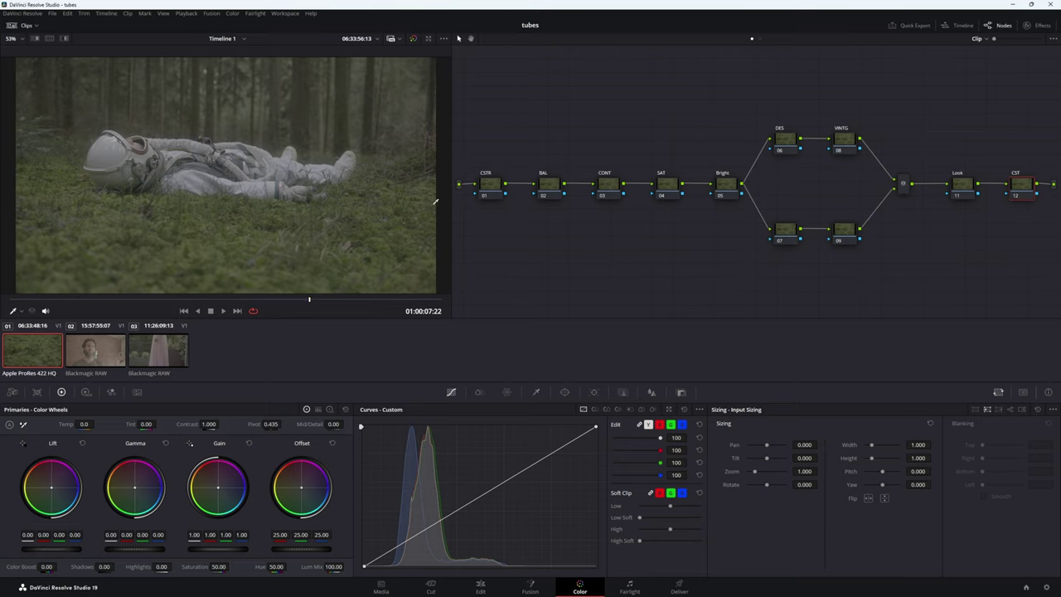
# - Drop Color Space Transform from the Effects library onto the CSTR node 01
pyautogui.moveTo(492, 199); pyautogui.dragTo(496, 205)
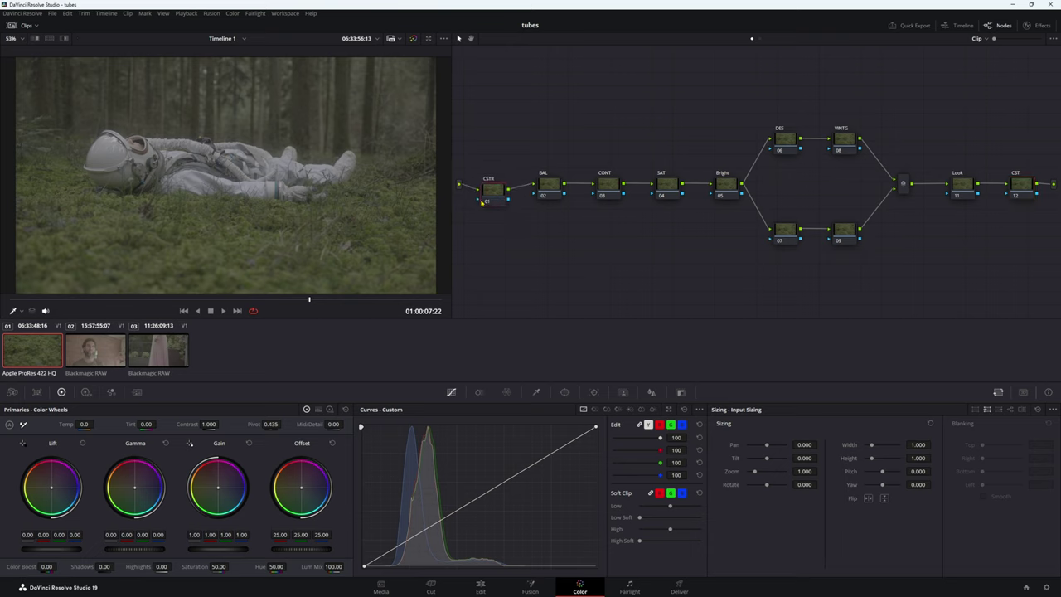
pyautogui.click(1025, 26)
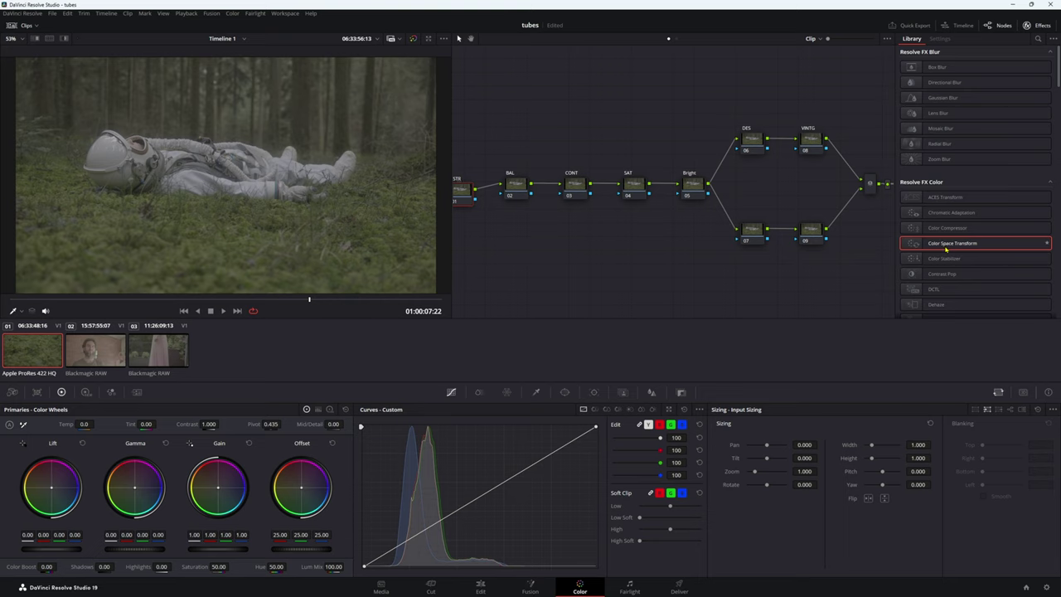
pyautogui.moveTo(946, 248); pyautogui.dragTo(463, 196)
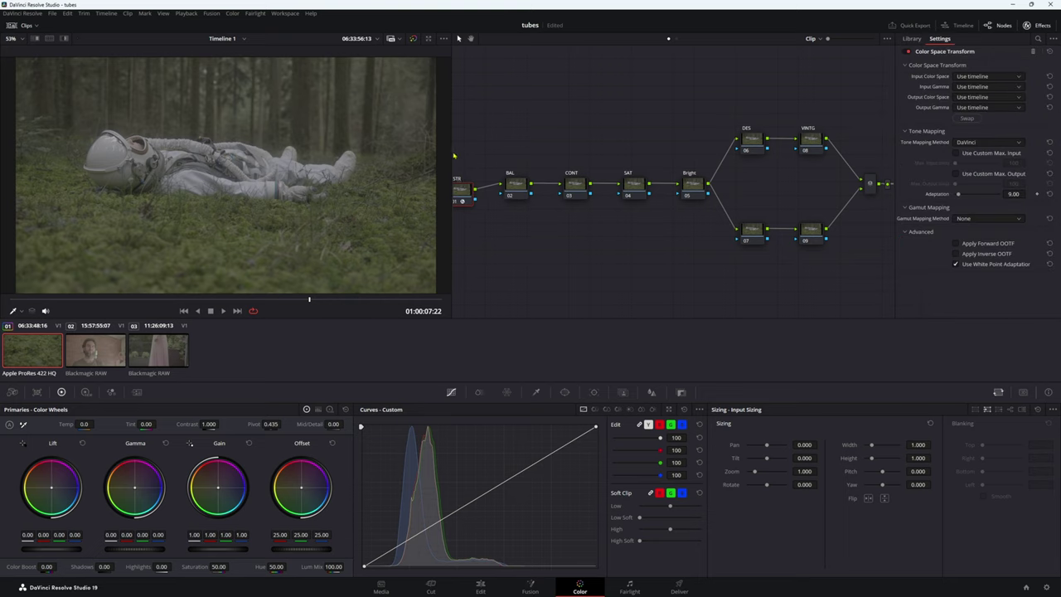
pyautogui.moveTo(454, 155); pyautogui.dragTo(431, 148)
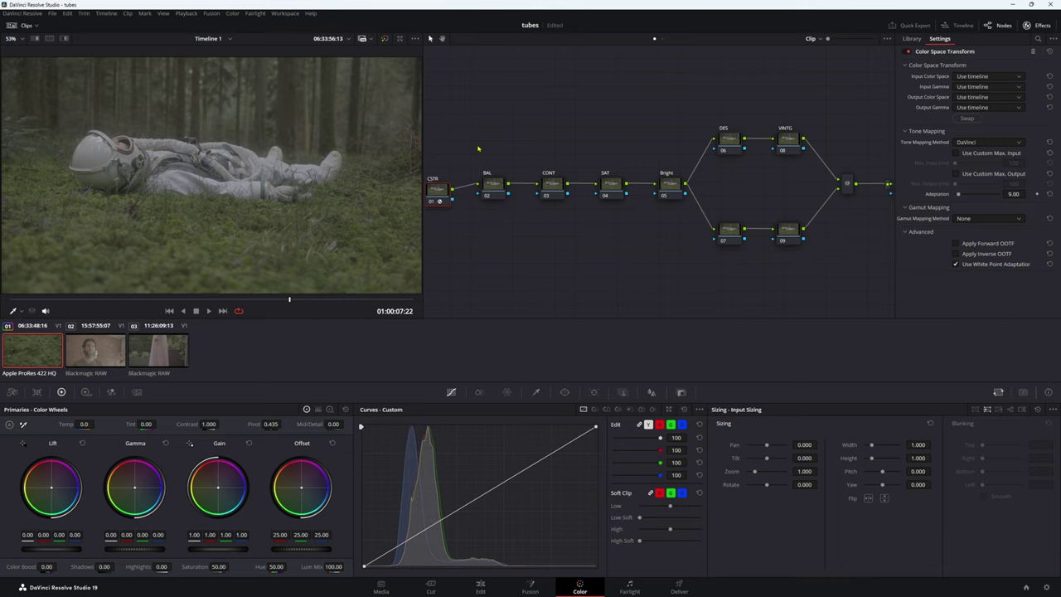
# - Set the CSTR input colour space to Sony S-Gamut3 and input gamma to Sony S-Log3
pyautogui.click(990, 76)
pyautogui.scroll(-10, 983, 125)
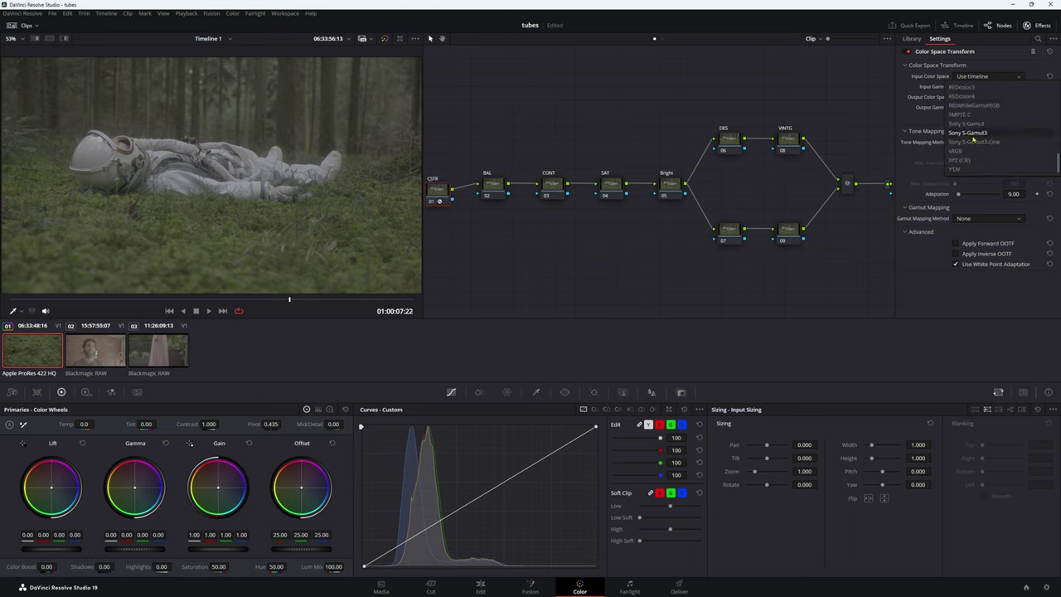
pyautogui.click(969, 133)
pyautogui.click(991, 87)
pyautogui.scroll(-5, 987, 133)
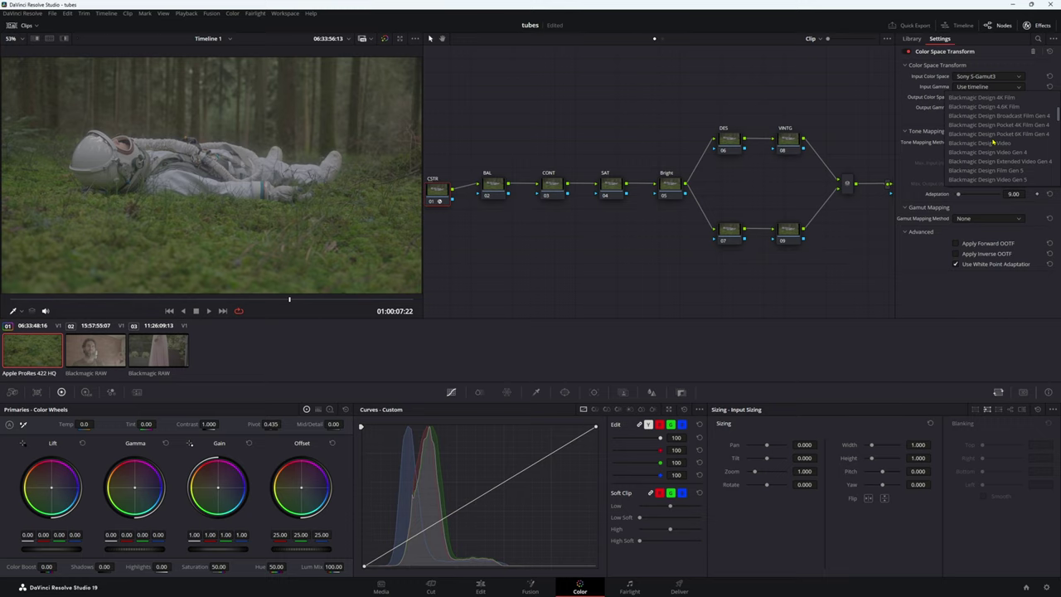
pyautogui.scroll(-6, 992, 139)
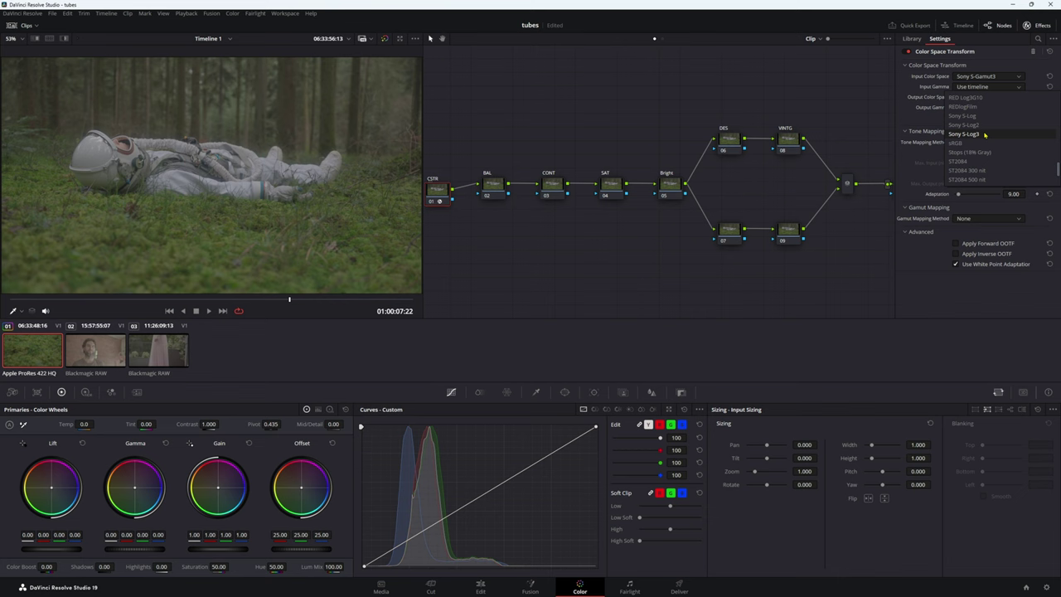
pyautogui.click(979, 134)
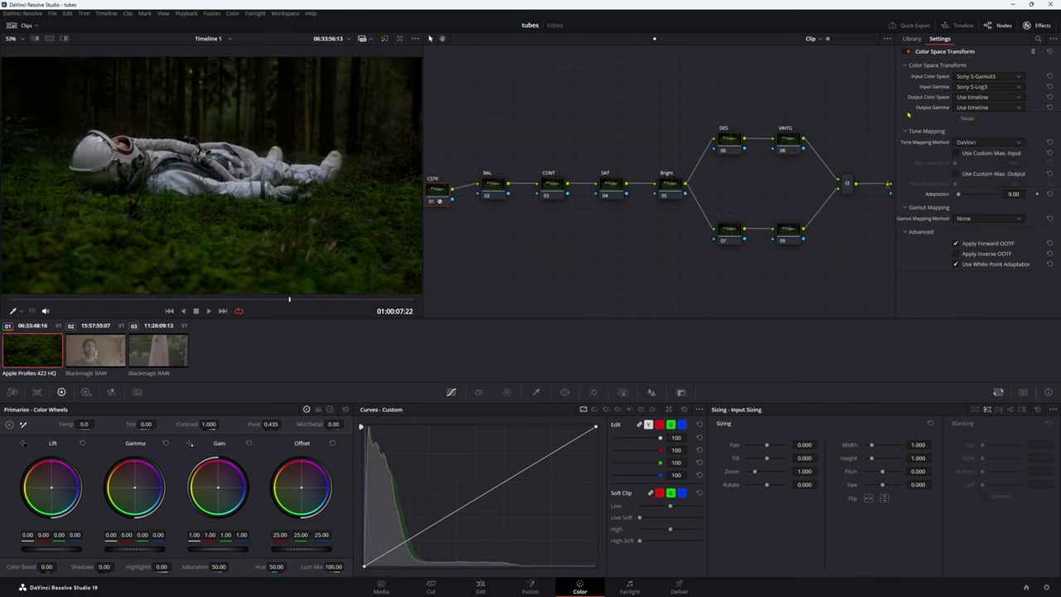
# - Output DaVinci Wide Gamut with DaVinci Intermediate gamma and set tone mapping to None
pyautogui.click(974, 98)
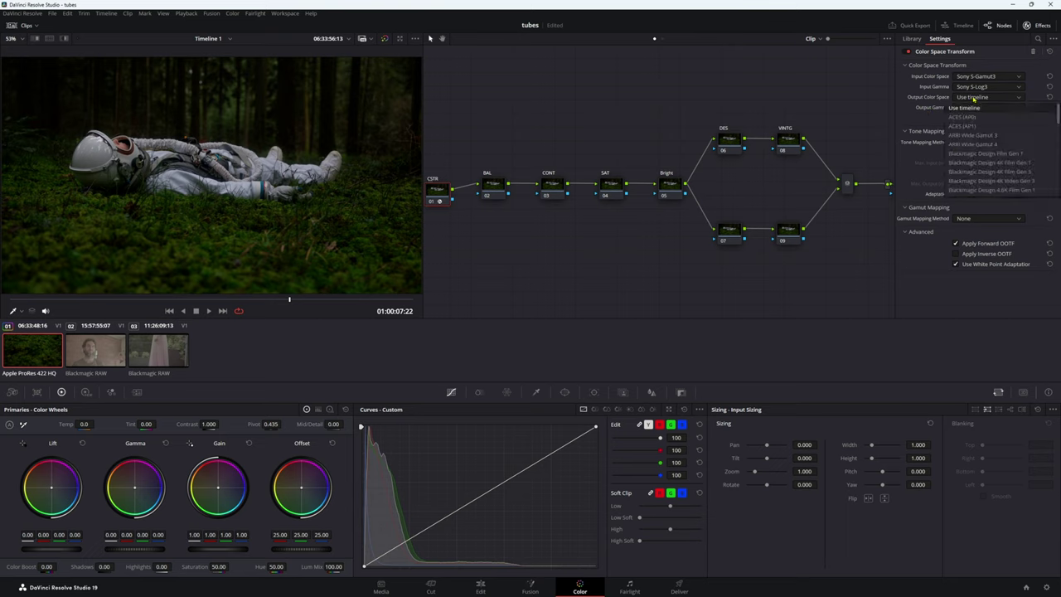
pyautogui.scroll(-3, 987, 150)
pyautogui.click(982, 186)
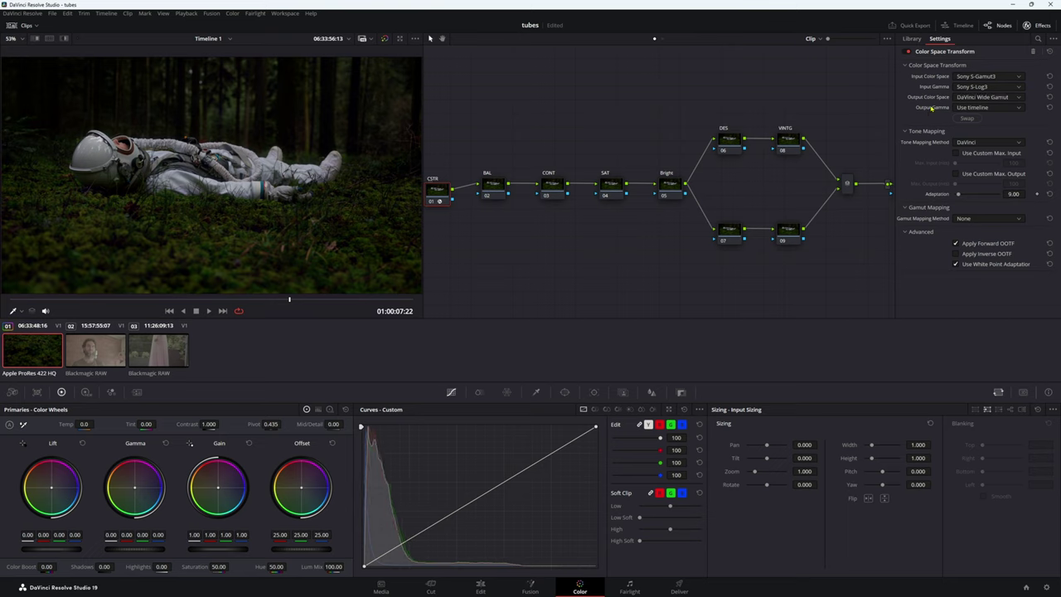
pyautogui.click(966, 107)
pyautogui.click(983, 196)
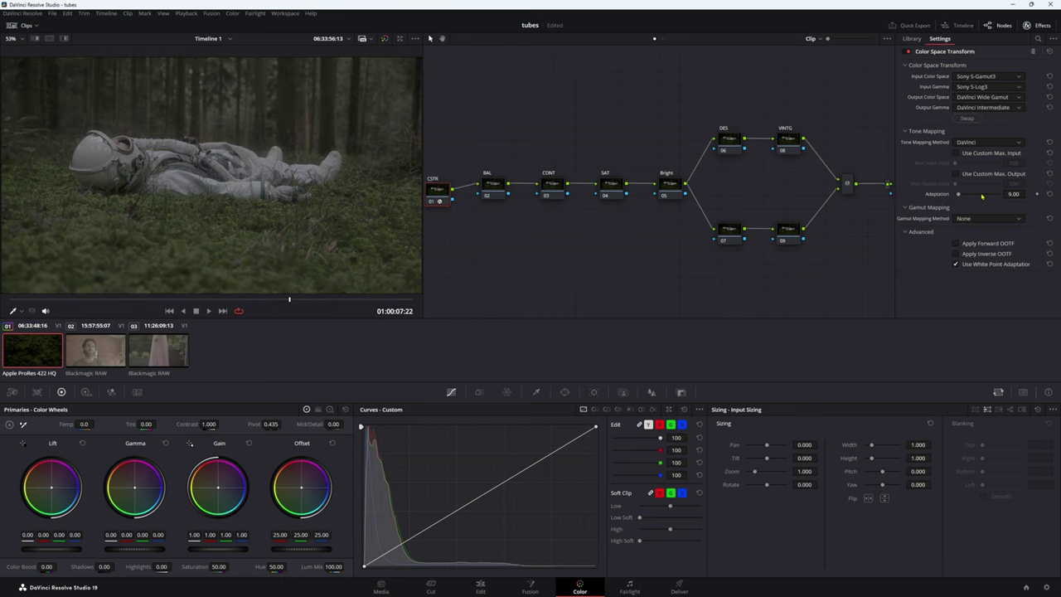
pyautogui.click(969, 143)
pyautogui.click(963, 162)
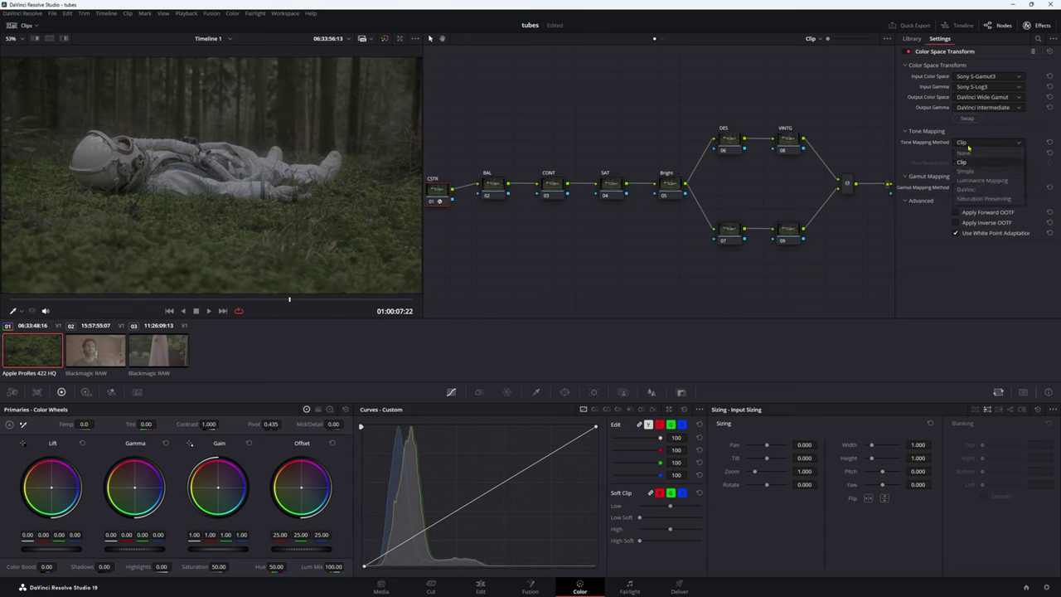
pyautogui.click(972, 143)
pyautogui.click(970, 154)
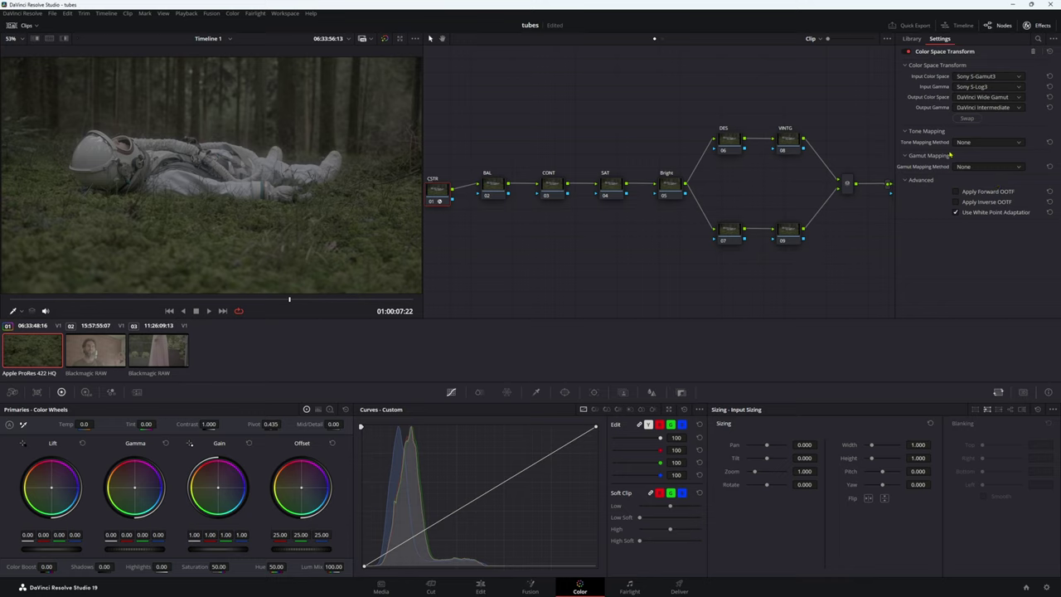
pyautogui.moveTo(439, 200)
pyautogui.mouseDown()
pyautogui.moveTo(445, 228)
pyautogui.moveTo(456, 211)
pyautogui.mouseUp()
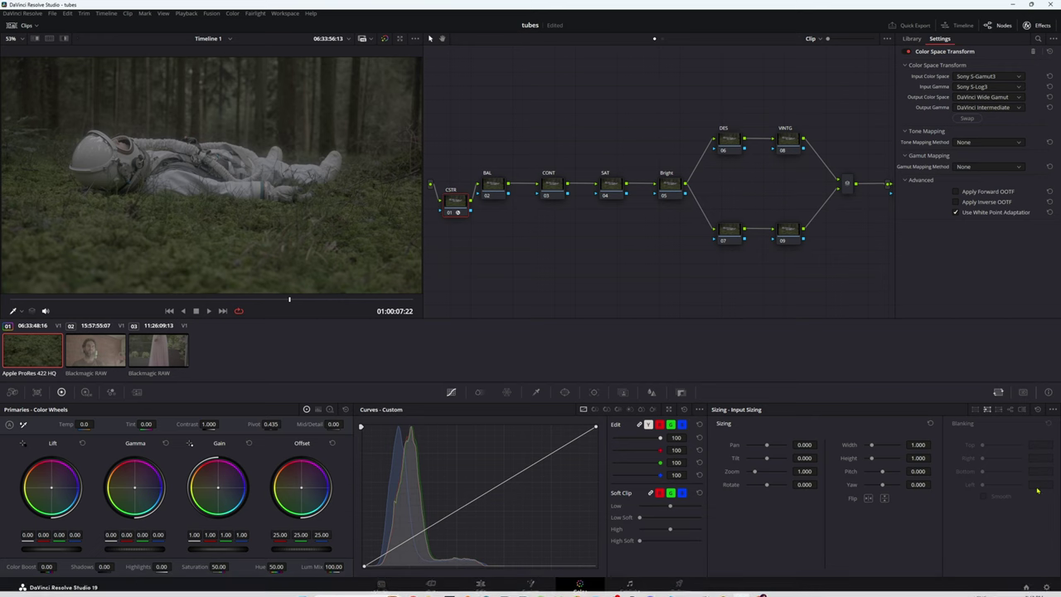
pyautogui.click(1048, 589)
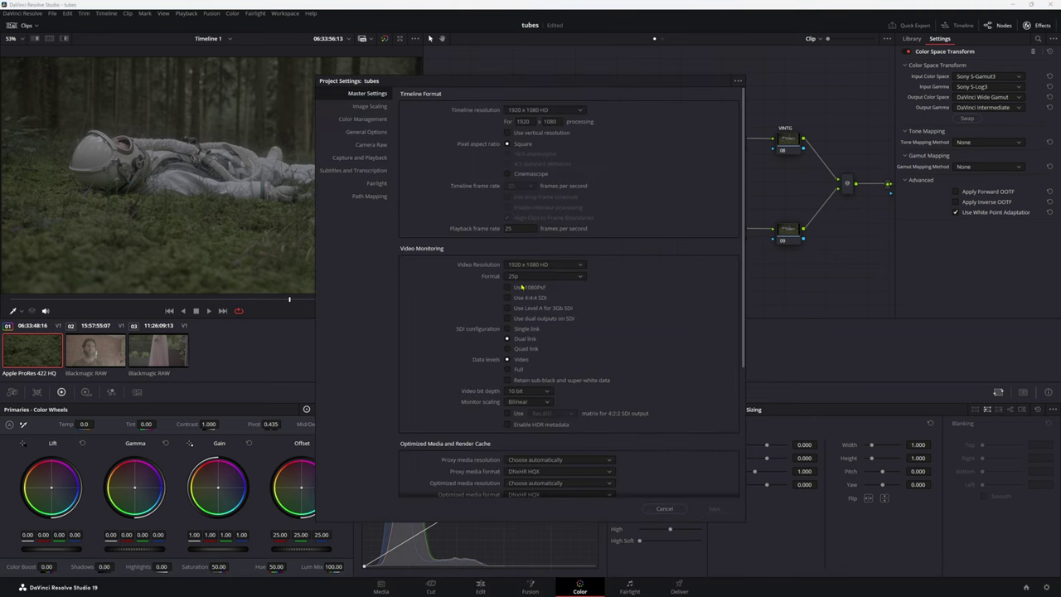
pyautogui.click(367, 124)
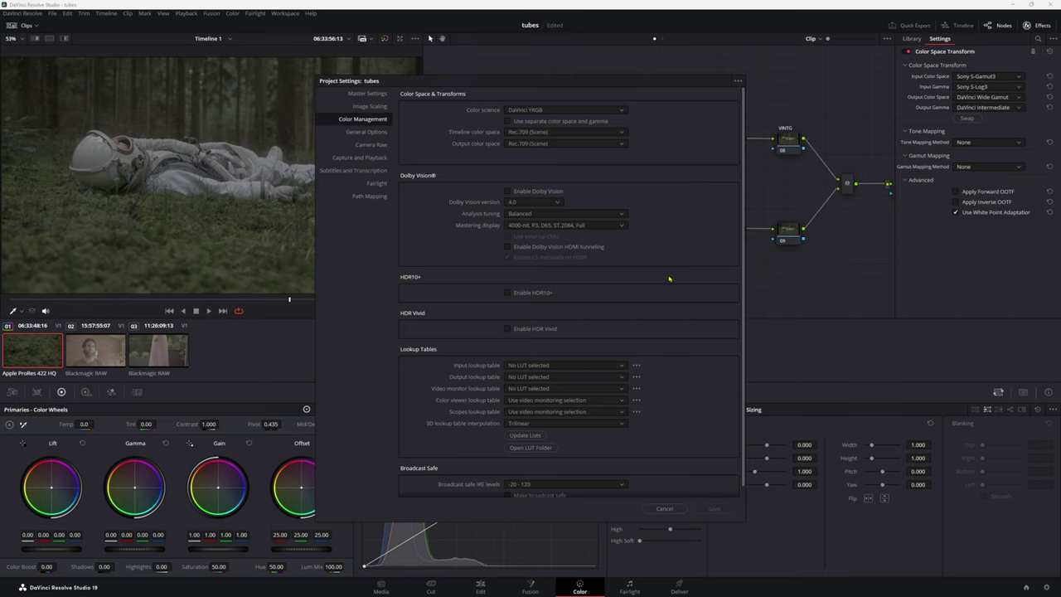
pyautogui.click(665, 509)
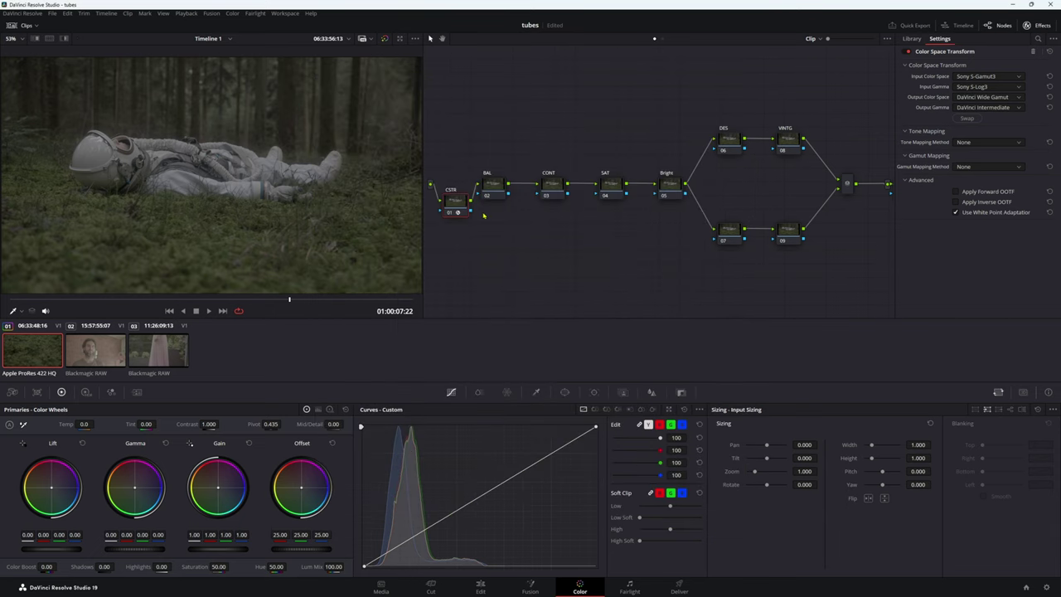
# - Move CSTR above BAL, widen the node graph, and raise the CST node after Look
pyautogui.moveTo(457, 203); pyautogui.dragTo(466, 160)
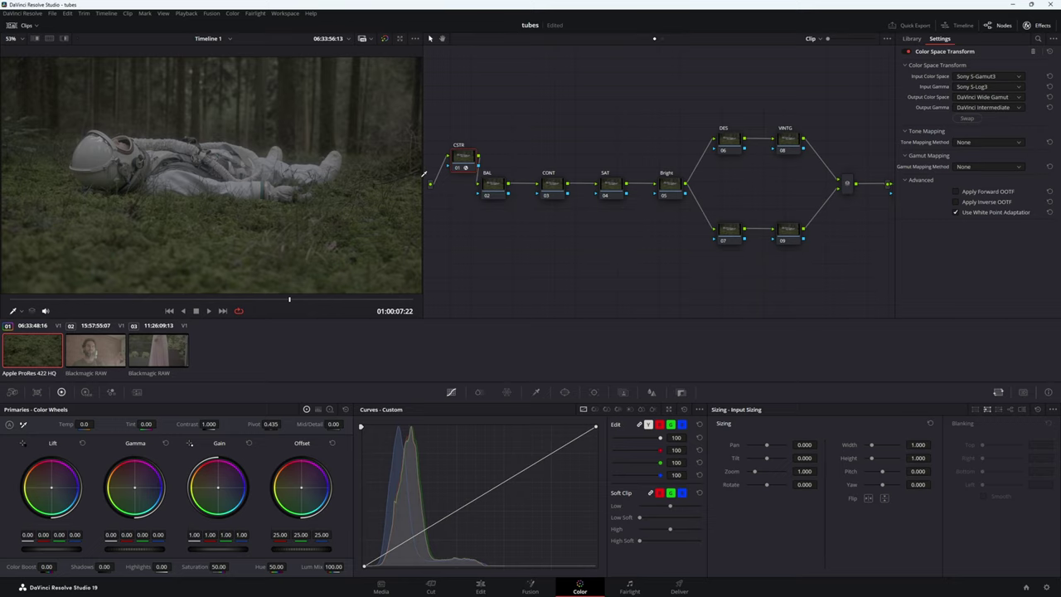
pyautogui.moveTo(423, 174); pyautogui.dragTo(263, 174)
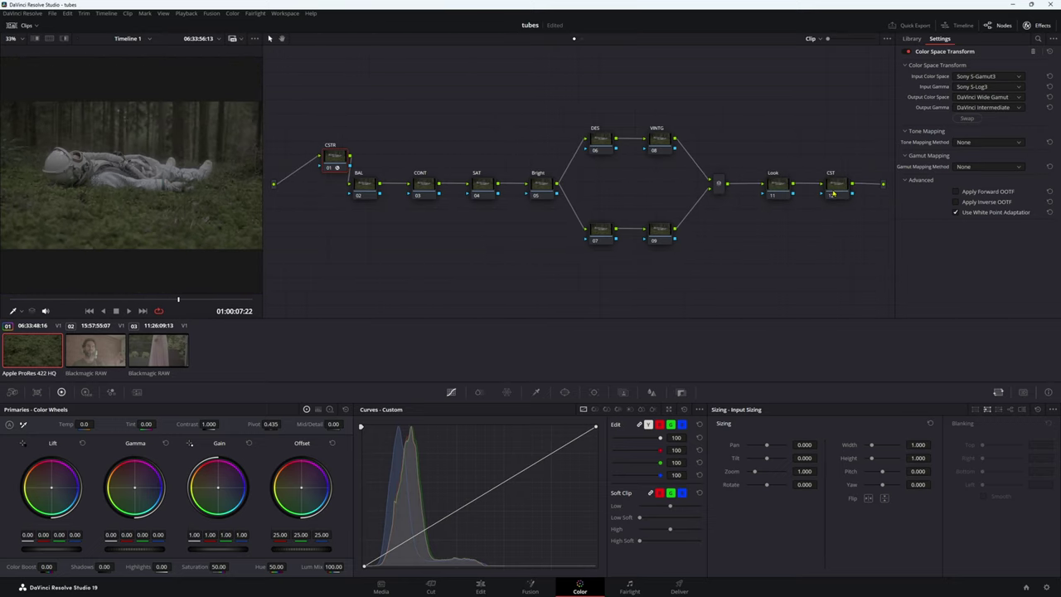
pyautogui.moveTo(834, 193); pyautogui.dragTo(824, 200)
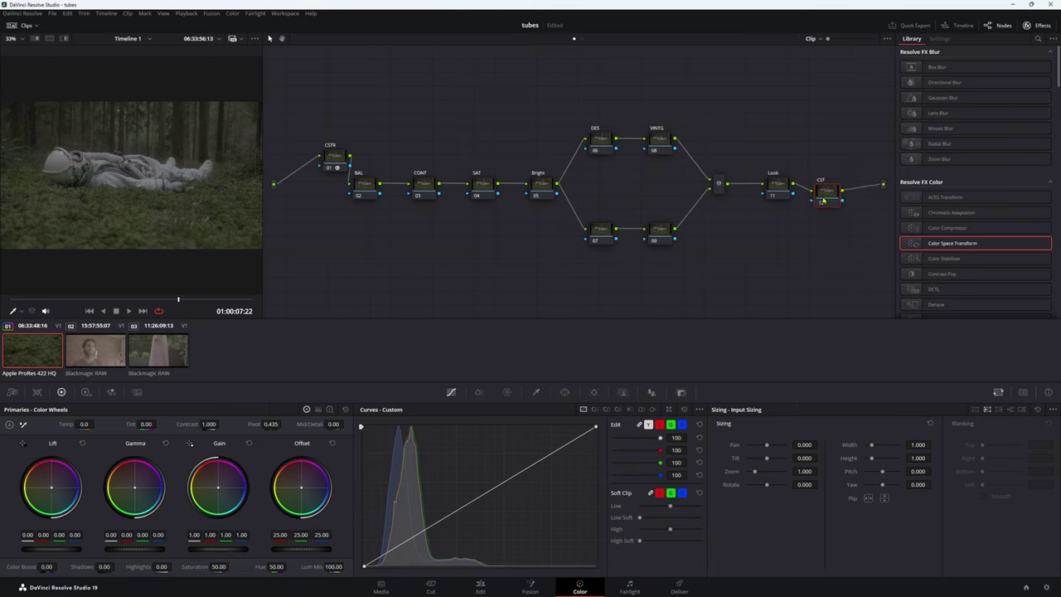
pyautogui.moveTo(331, 168); pyautogui.dragTo(333, 174)
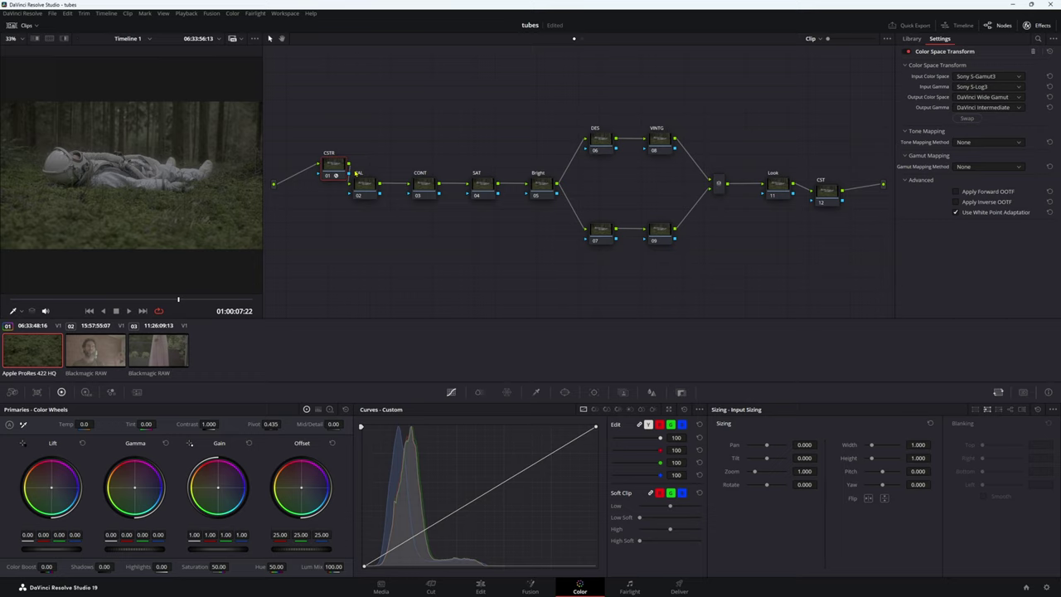
pyautogui.moveTo(827, 189); pyautogui.dragTo(798, 108)
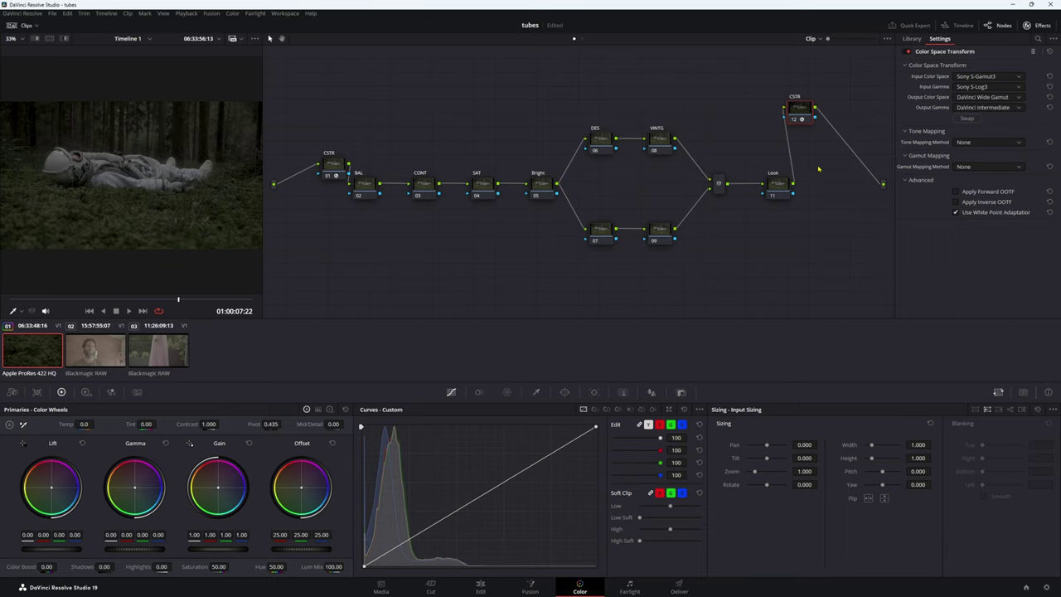
# - Save, swap node 12's input and output colour spaces, and compare with CSTR node 01
pyautogui.hotkey('ctrl', 's')
pyautogui.click(965, 120)
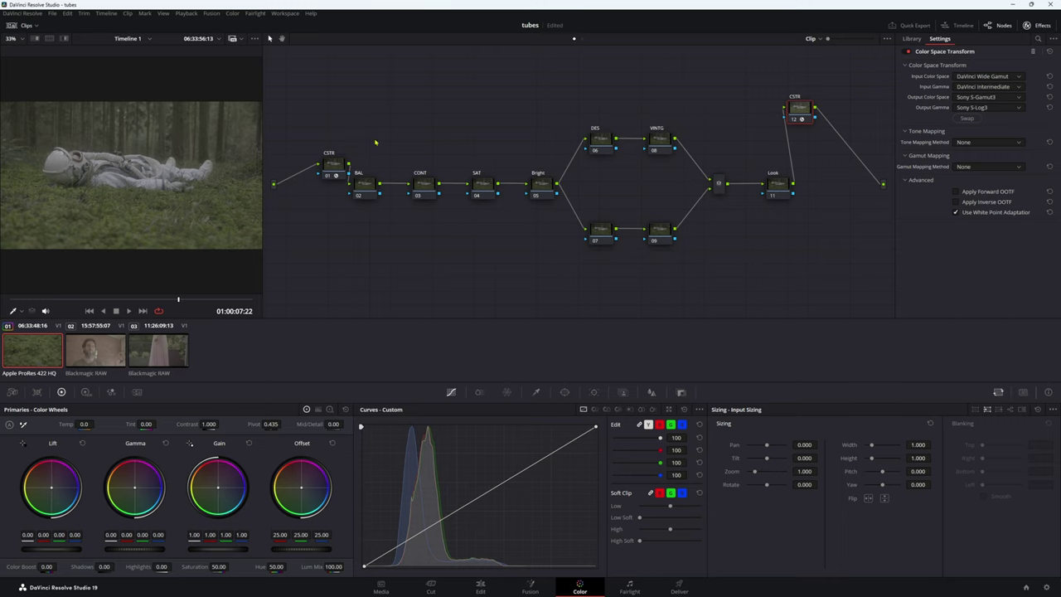
pyautogui.moveTo(335, 174); pyautogui.dragTo(325, 198)
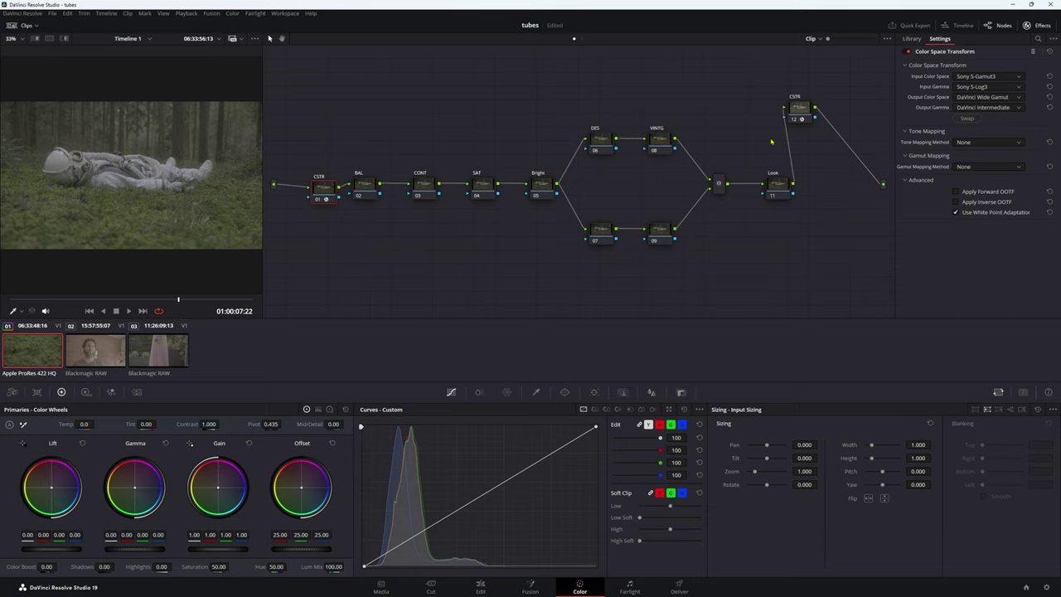
pyautogui.moveTo(614, 68); pyautogui.dragTo(339, 312)
pyautogui.moveTo(356, 50); pyautogui.dragTo(781, 319)
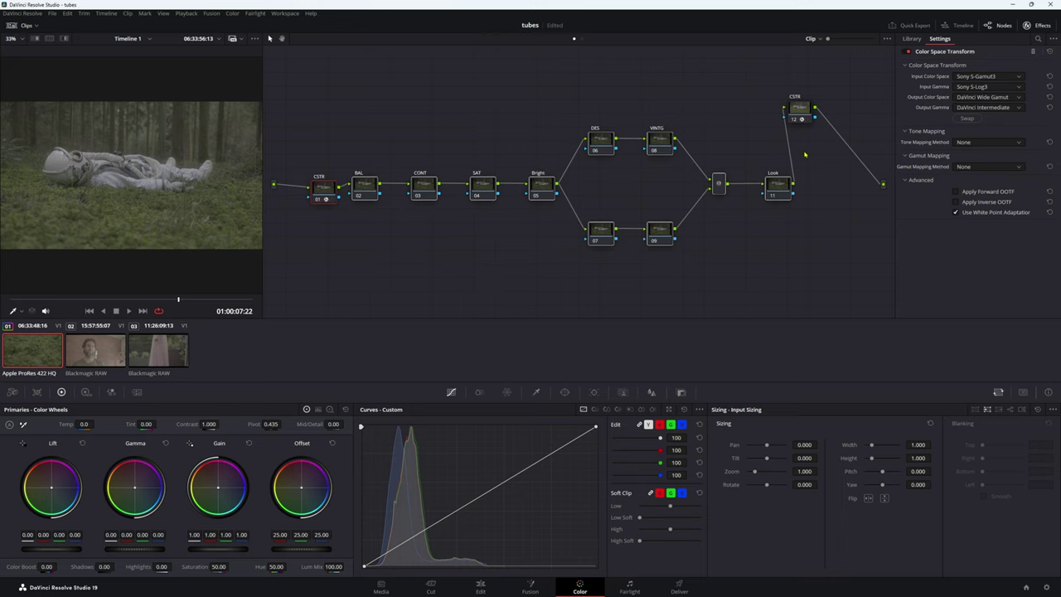
pyautogui.moveTo(330, 196); pyautogui.dragTo(319, 196)
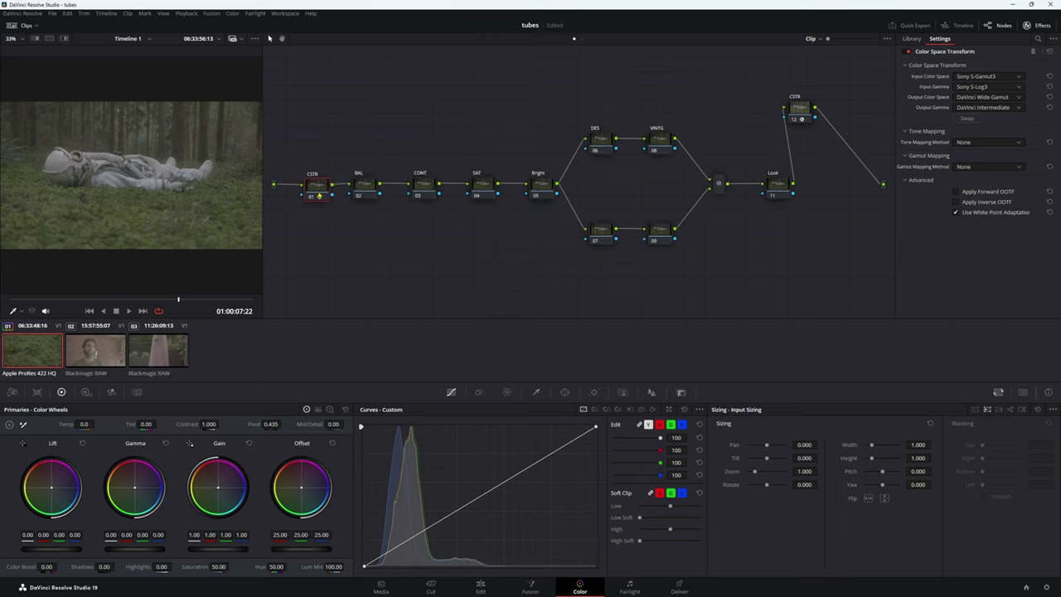
pyautogui.moveTo(800, 112); pyautogui.dragTo(803, 129)
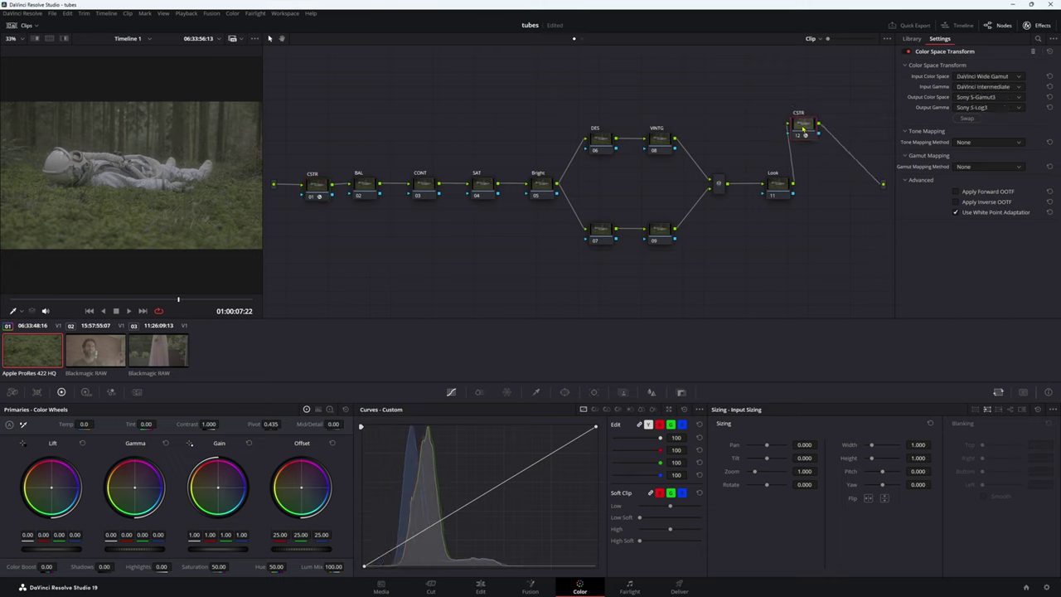
# - Set node 12's output to Rec.709, Gamma 2.2, with Luminance Mapping tone mapping
pyautogui.click(992, 97)
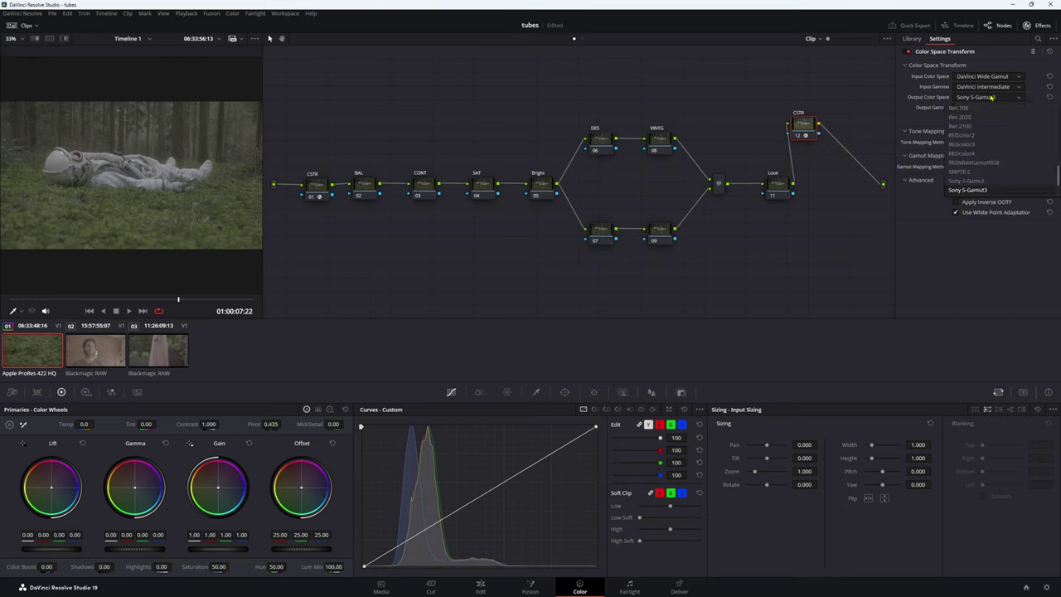
pyautogui.click(985, 109)
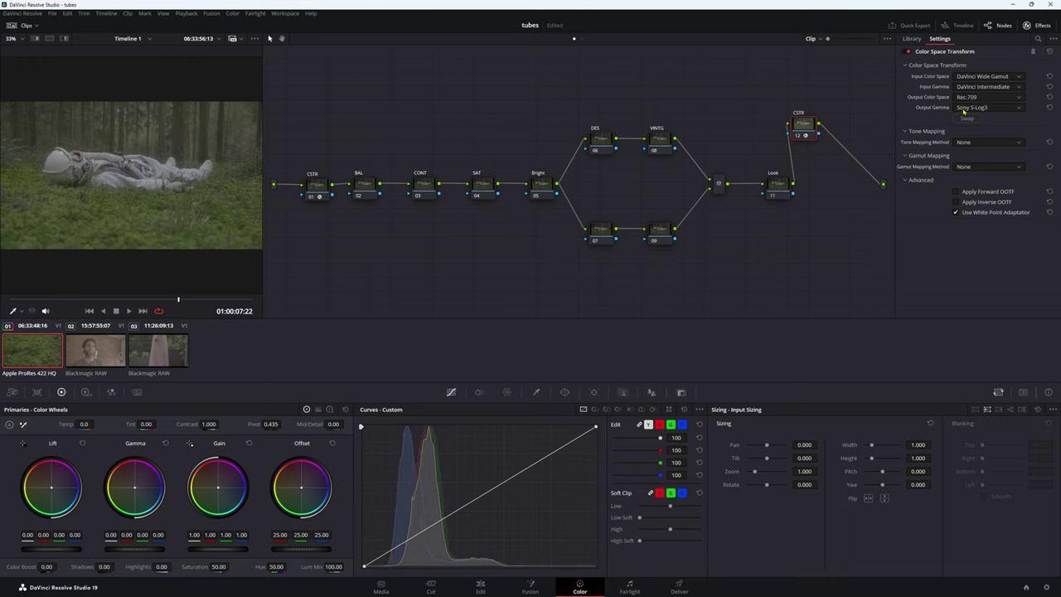
pyautogui.click(964, 109)
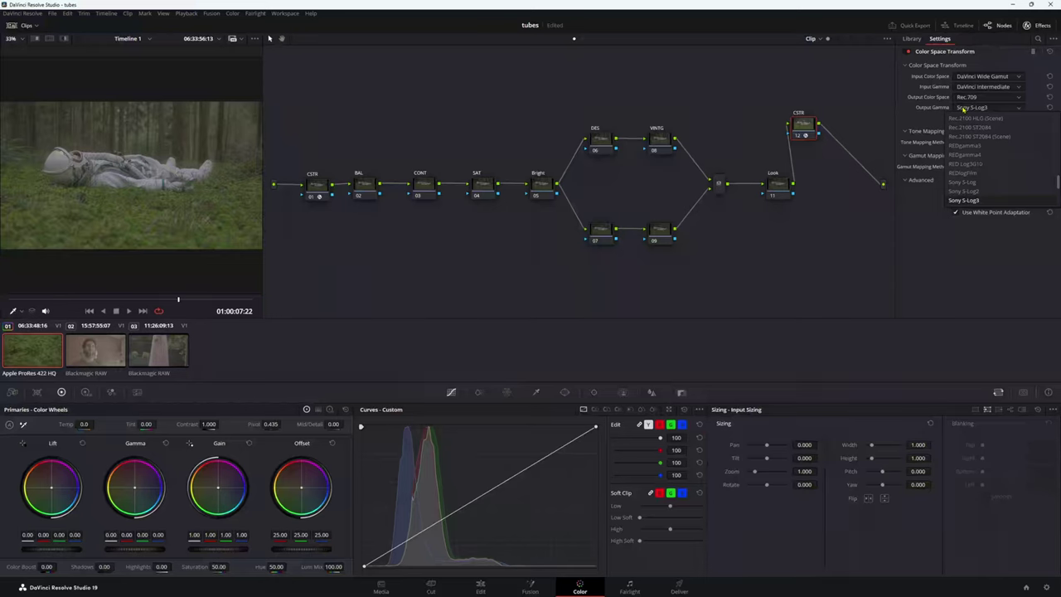
pyautogui.scroll(-5, 988, 175)
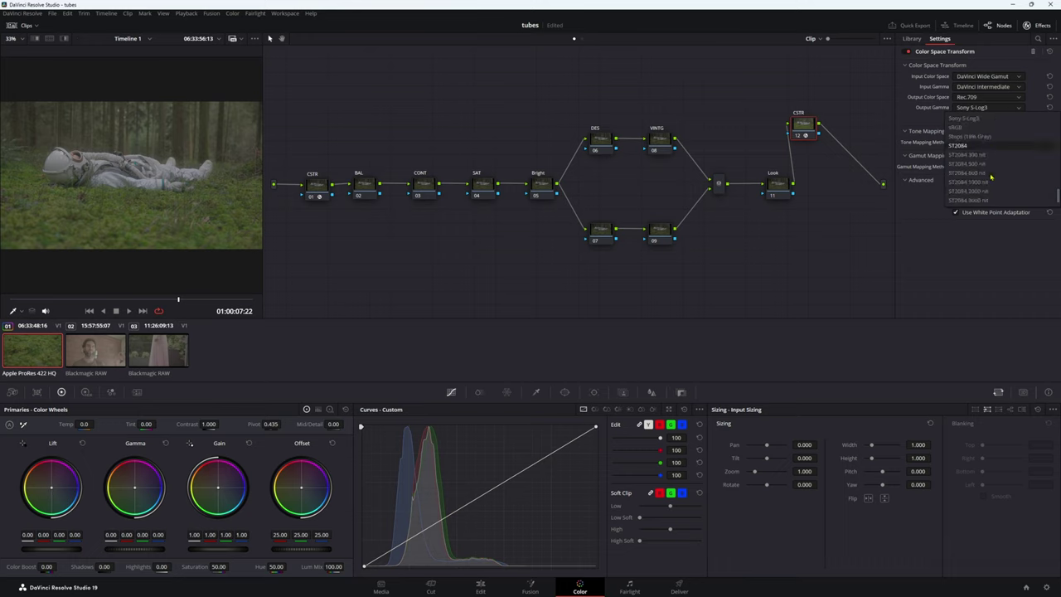
pyautogui.scroll(8, 986, 166)
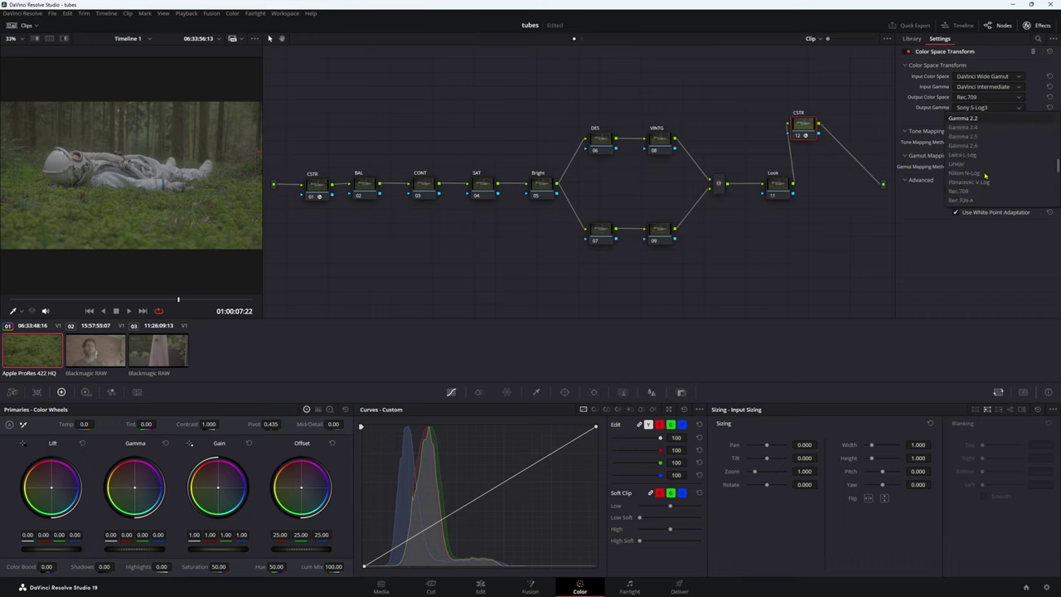
pyautogui.click(987, 120)
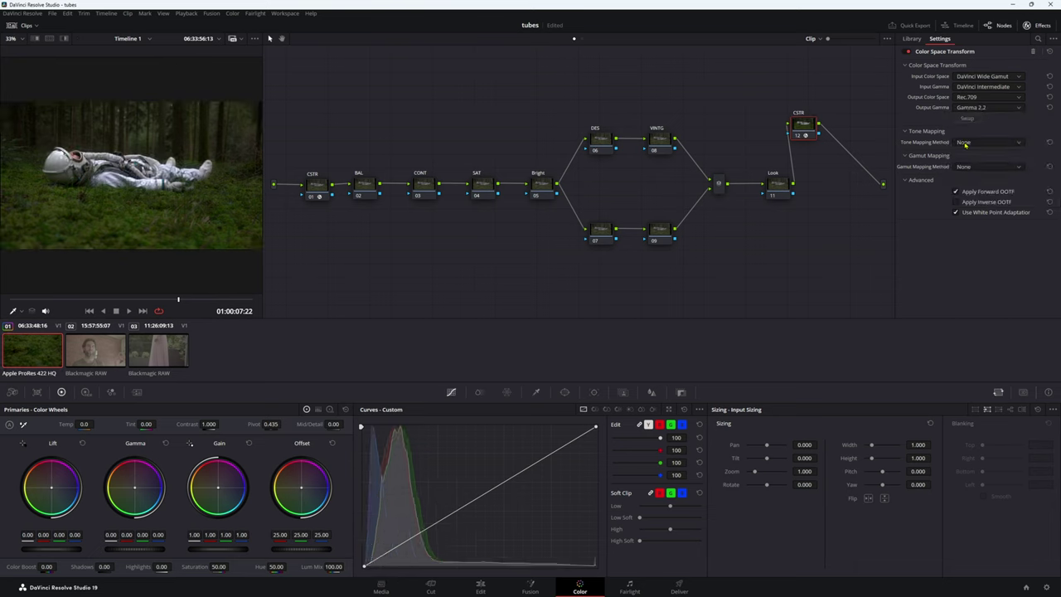
pyautogui.click(966, 144)
pyautogui.click(969, 181)
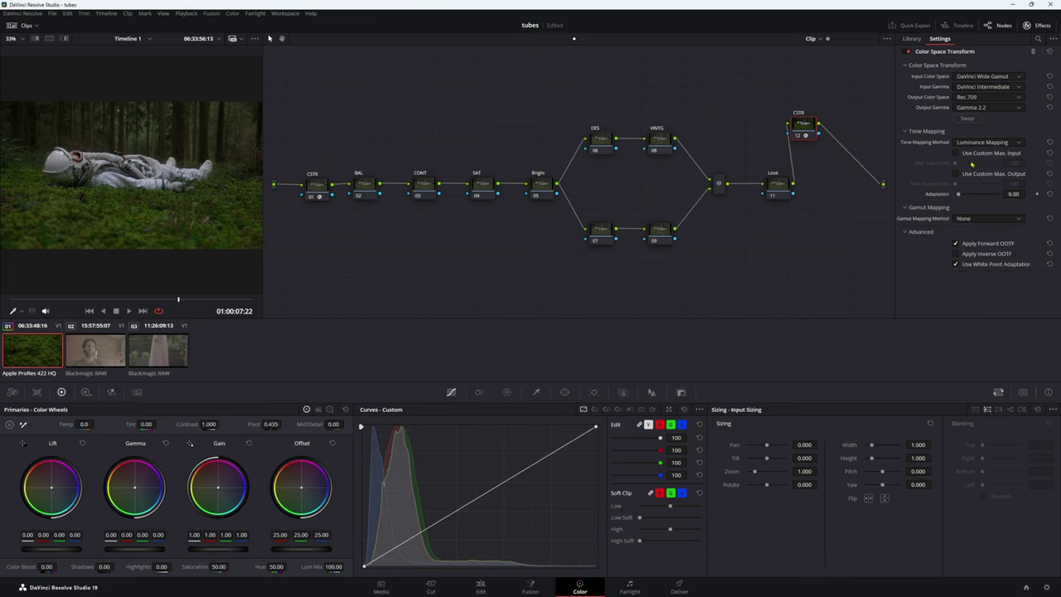
# - Enable custom max input 10000 and output 100 nits, and choose Saturation Compression gamut mapping
pyautogui.click(966, 154)
pyautogui.click(957, 174)
pyautogui.click(977, 219)
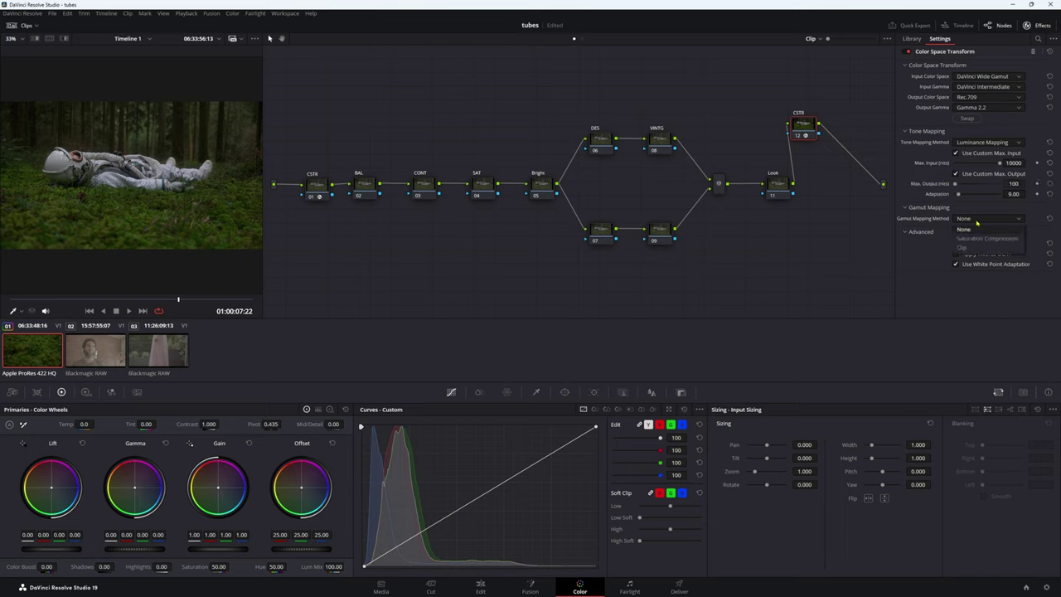
pyautogui.click(978, 238)
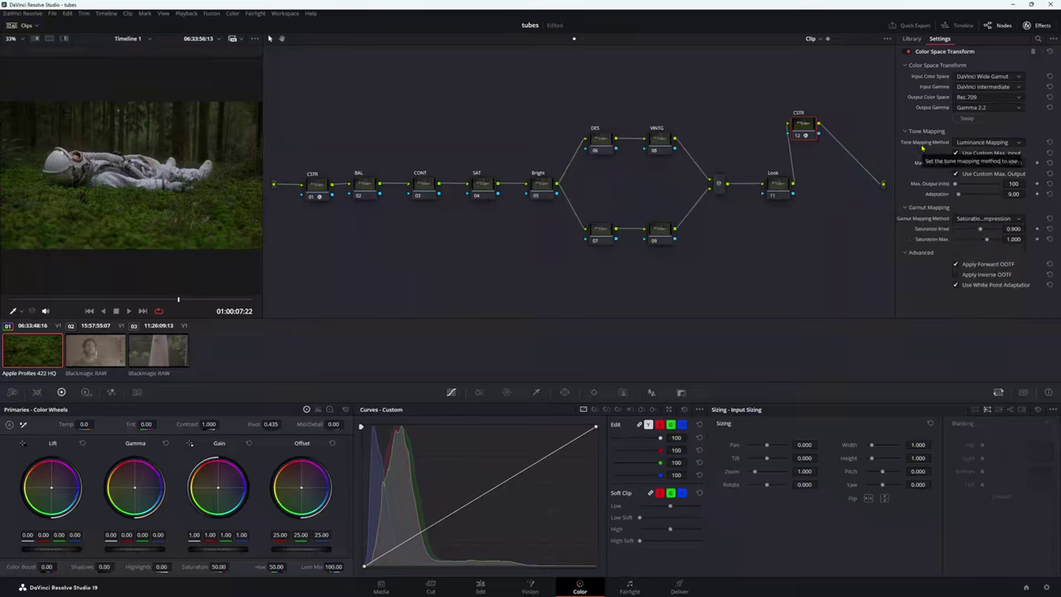
pyautogui.click(986, 142)
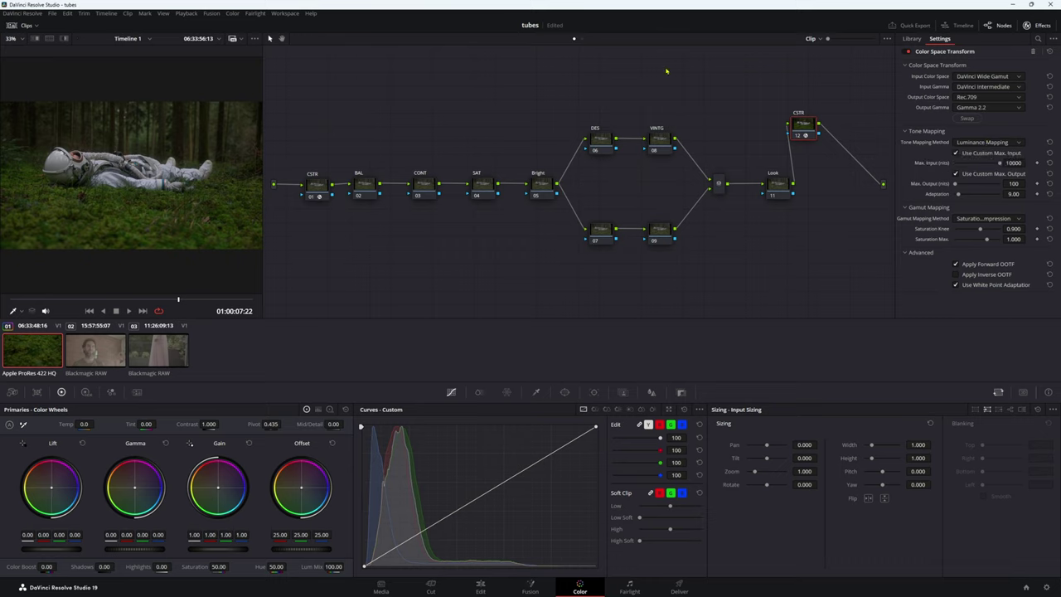
# - Place node 12 after the Look node and show the viewer full screen
pyautogui.moveTo(802, 126); pyautogui.dragTo(829, 189)
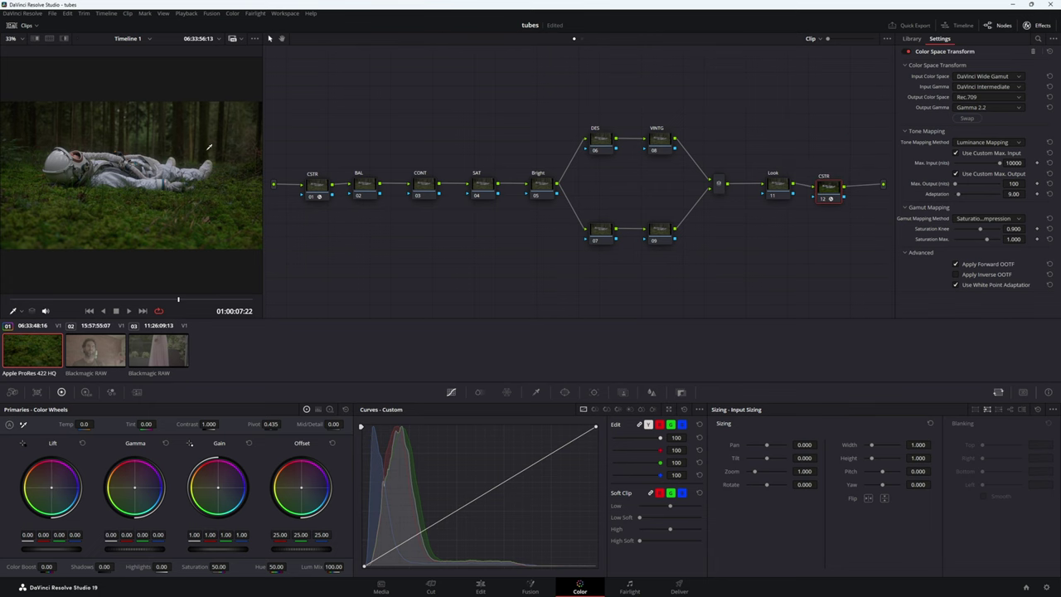
pyautogui.moveTo(252, 156); pyautogui.dragTo(441, 162)
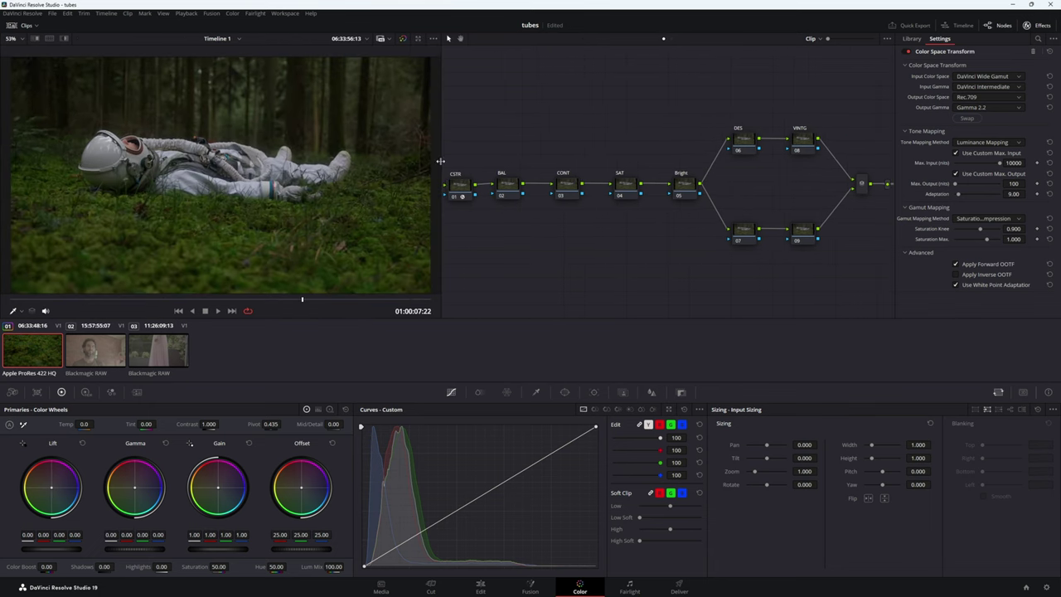
pyautogui.press('p')
# - Scrub through the astronaut shot to review the grade, then exit full screen
pyautogui.moveTo(474, 566); pyautogui.dragTo(541, 558)
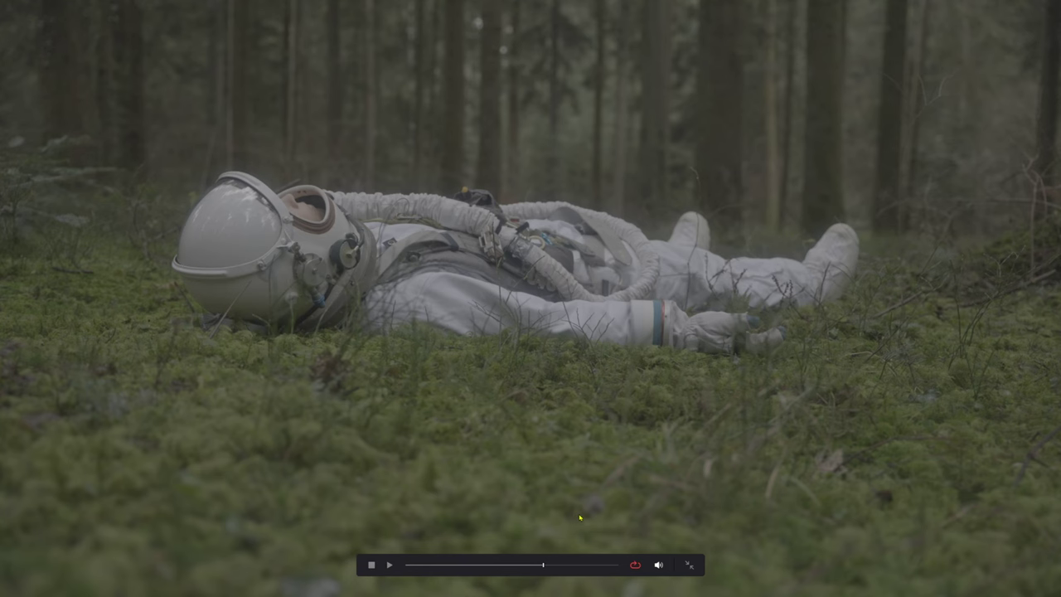
pyautogui.moveTo(548, 564); pyautogui.dragTo(570, 566)
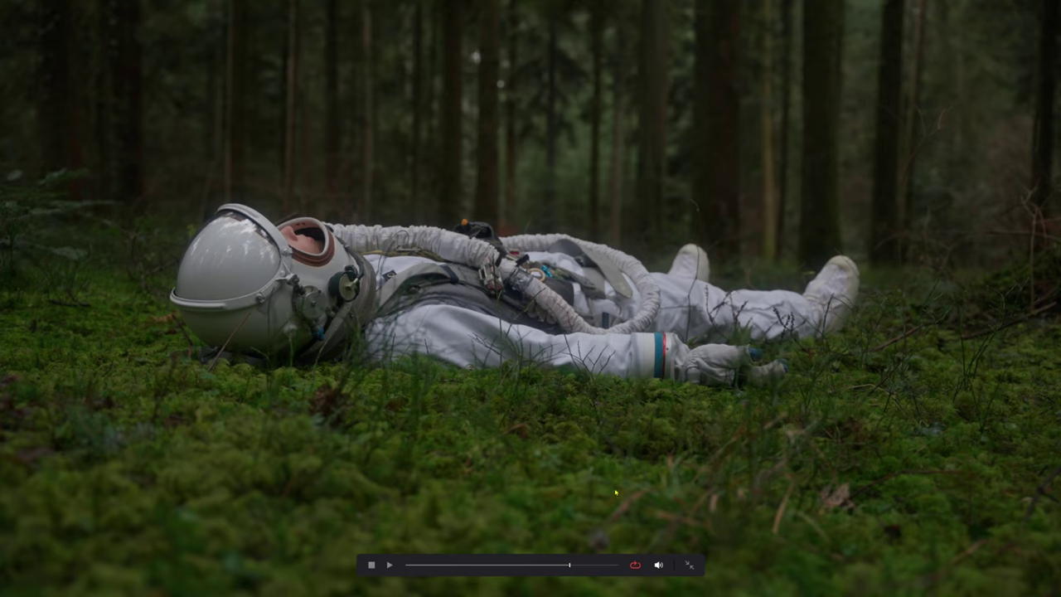
pyautogui.moveTo(472, 566); pyautogui.dragTo(544, 565)
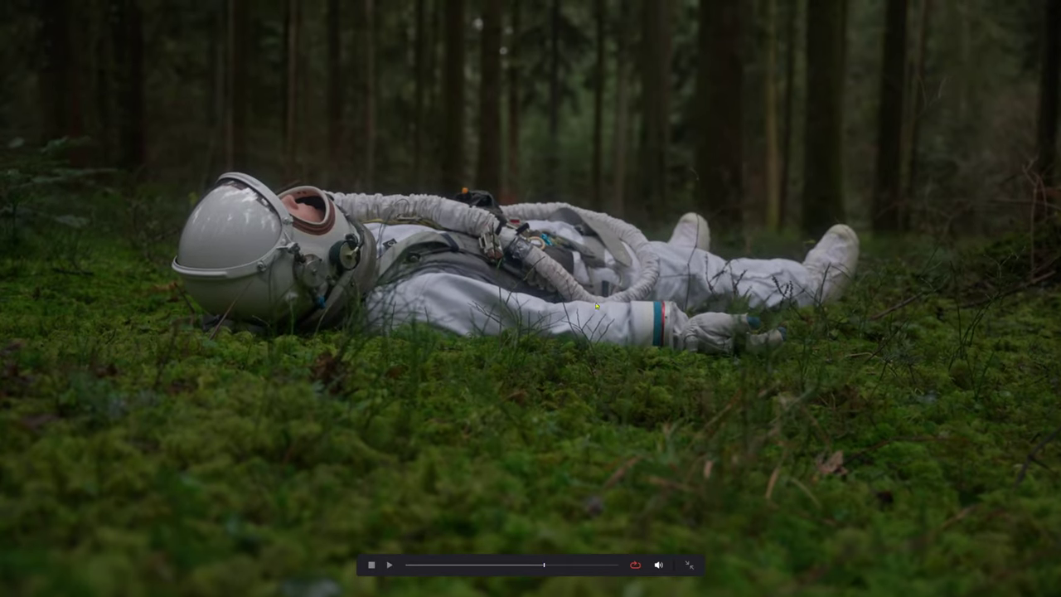
pyautogui.click(689, 564)
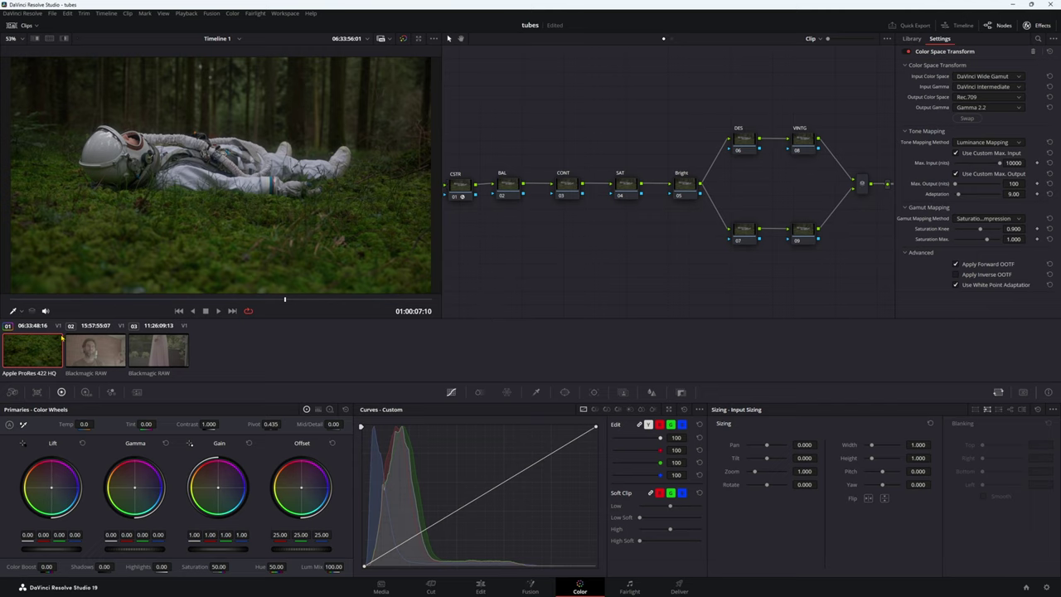
# - Step through the man's clip 02 and the pink dress clip 03 to review the Look node
pyautogui.press('Down')
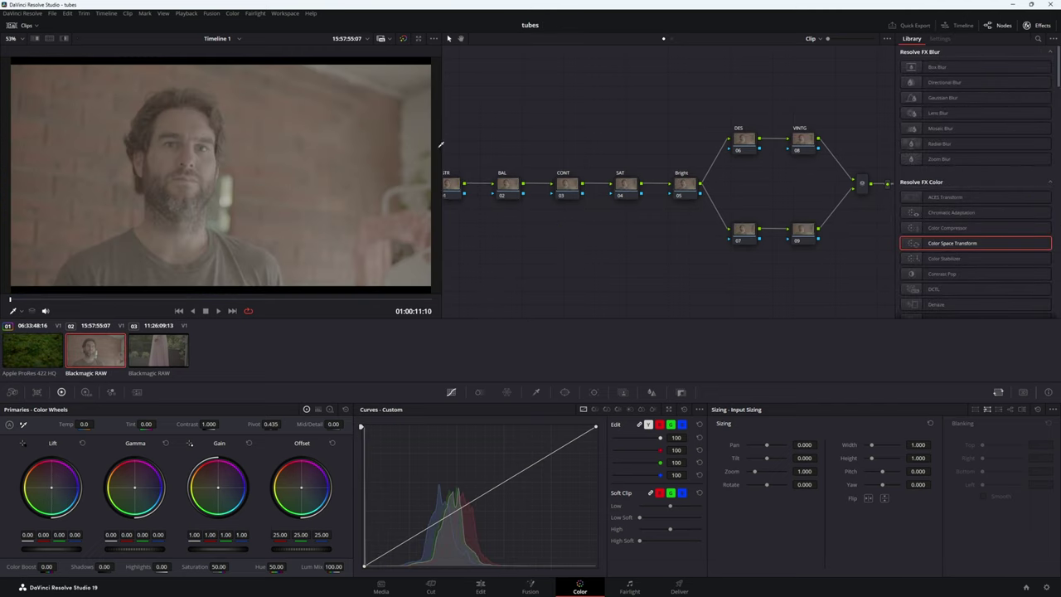
pyautogui.click(1035, 25)
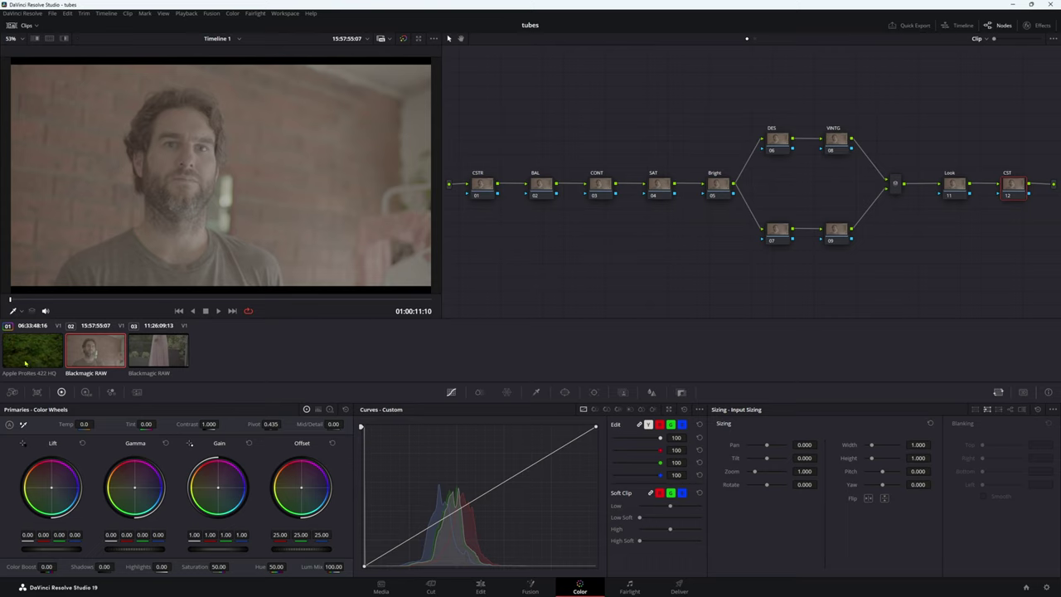
pyautogui.click(25, 362)
pyautogui.click(95, 350)
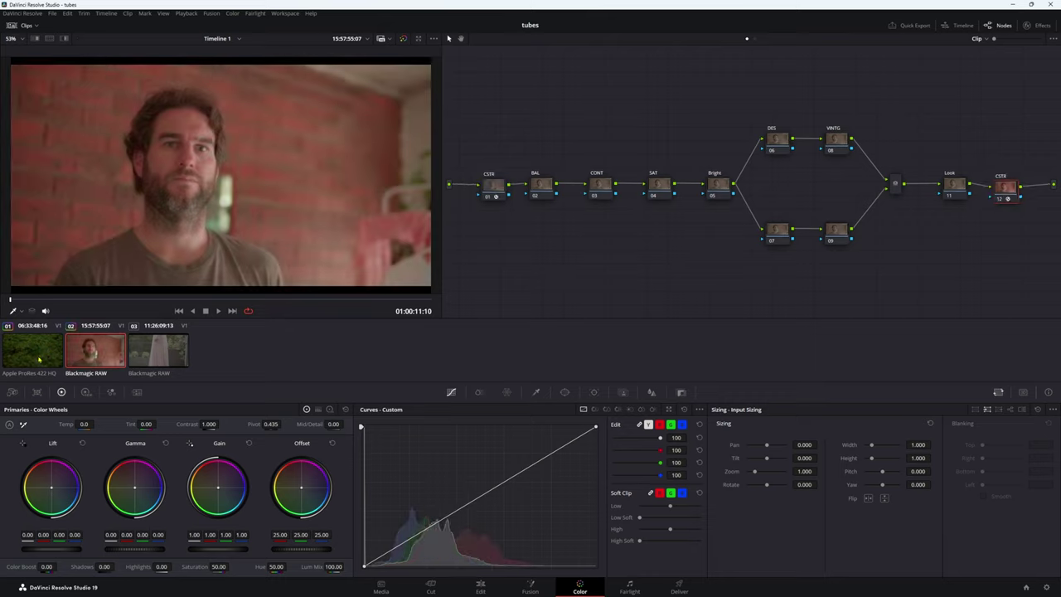
pyautogui.press('Down')
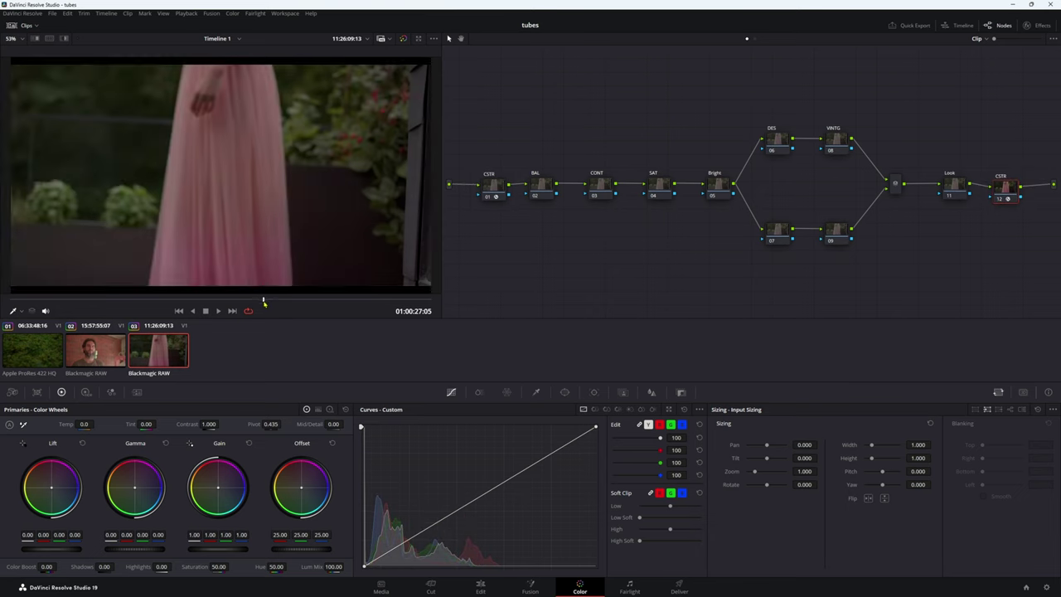
pyautogui.moveTo(265, 301); pyautogui.dragTo(393, 304)
pyautogui.press('Up')
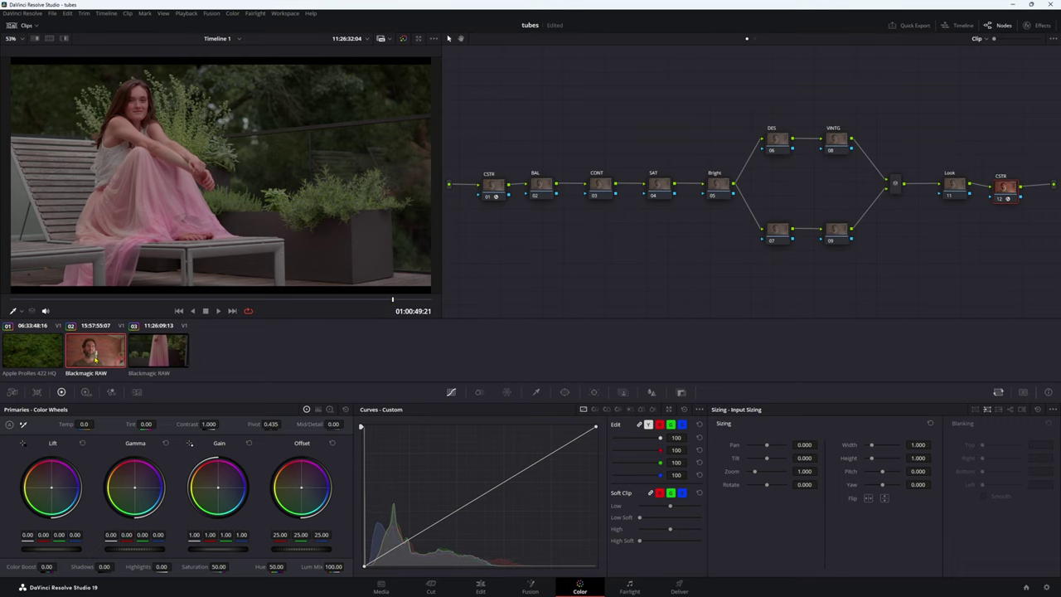
# - Reset the grade of the CSTR node on the man's clip 02
pyautogui.moveTo(507, 185)
pyautogui.mouseDown()
pyautogui.moveTo(508, 239)
pyautogui.moveTo(498, 187)
pyautogui.moveTo(503, 194)
pyautogui.mouseUp()
pyautogui.rightClick(505, 197)
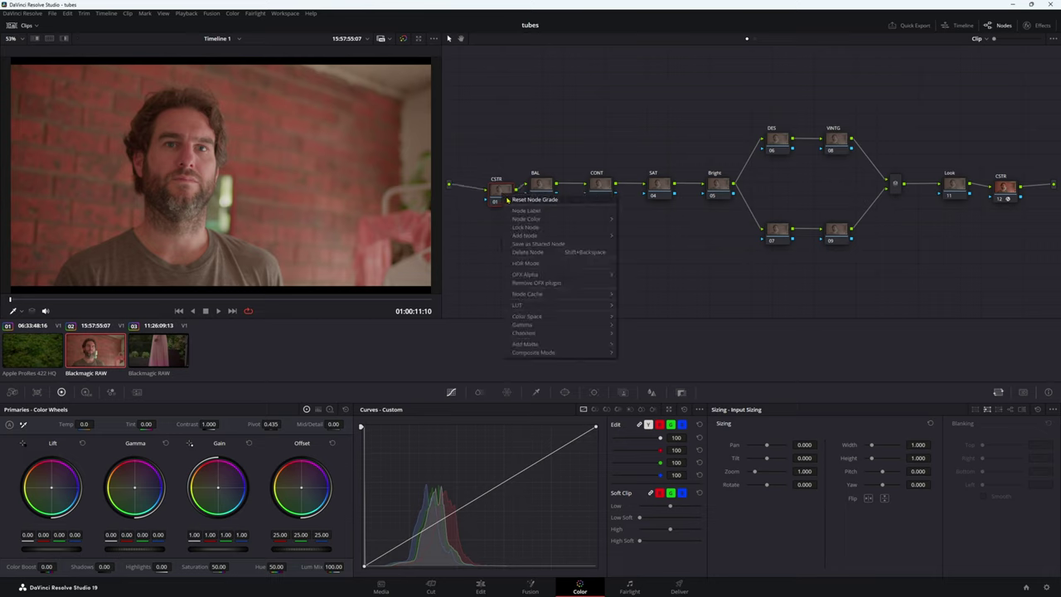
pyautogui.click(511, 203)
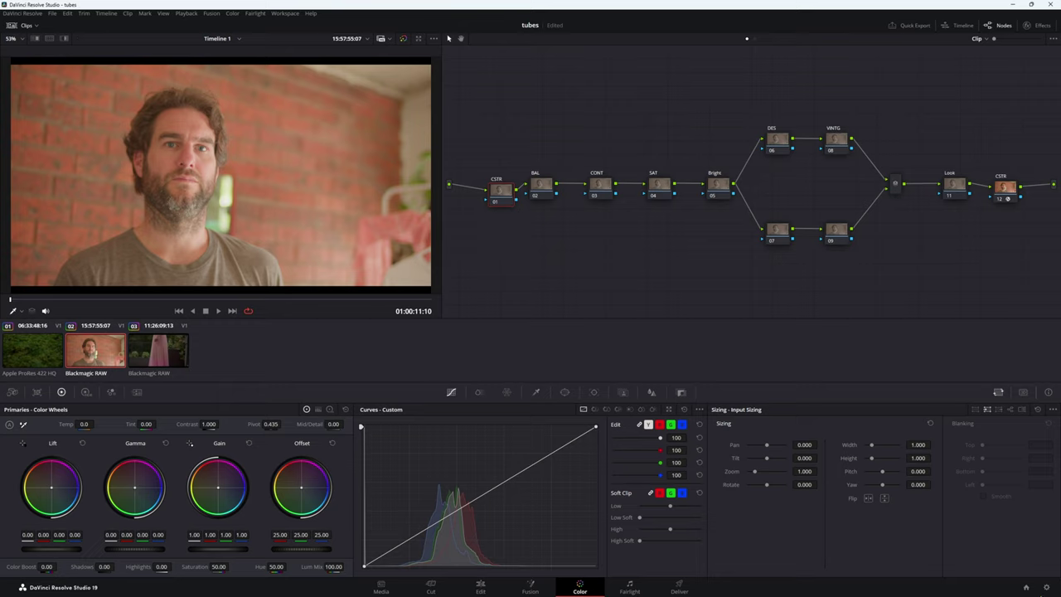
# - In Camera Raw settings, set the RAW profile to Blackmagic RAW decoded using Project
pyautogui.click(1046, 587)
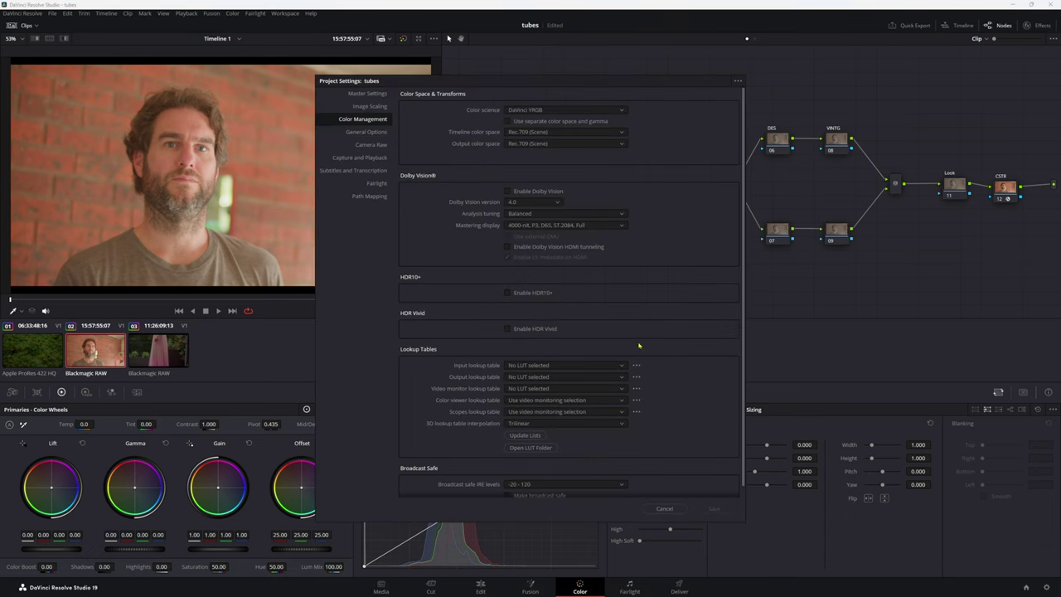
pyautogui.click(377, 146)
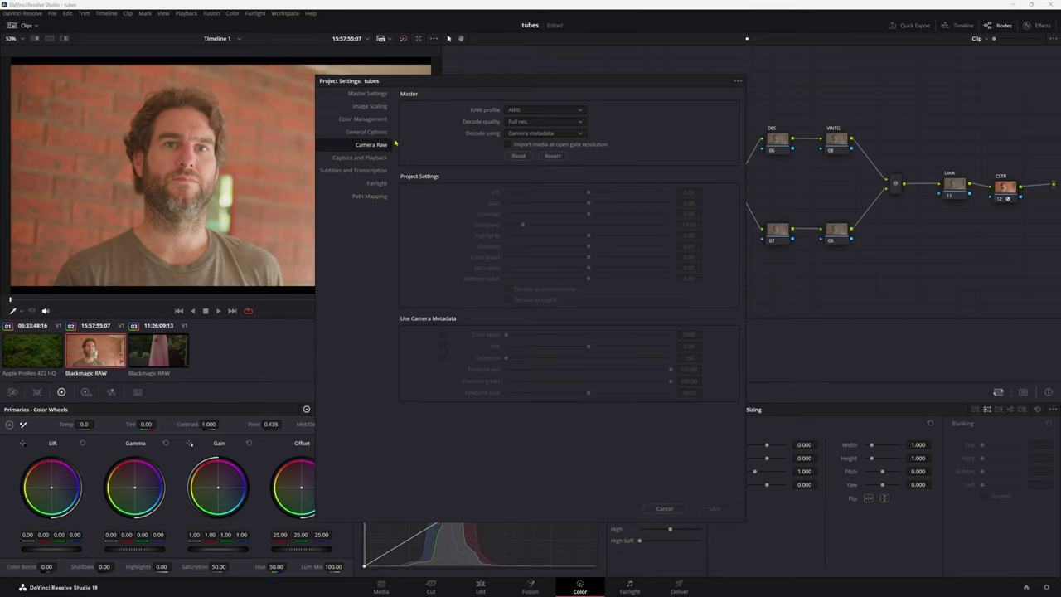
pyautogui.click(518, 110)
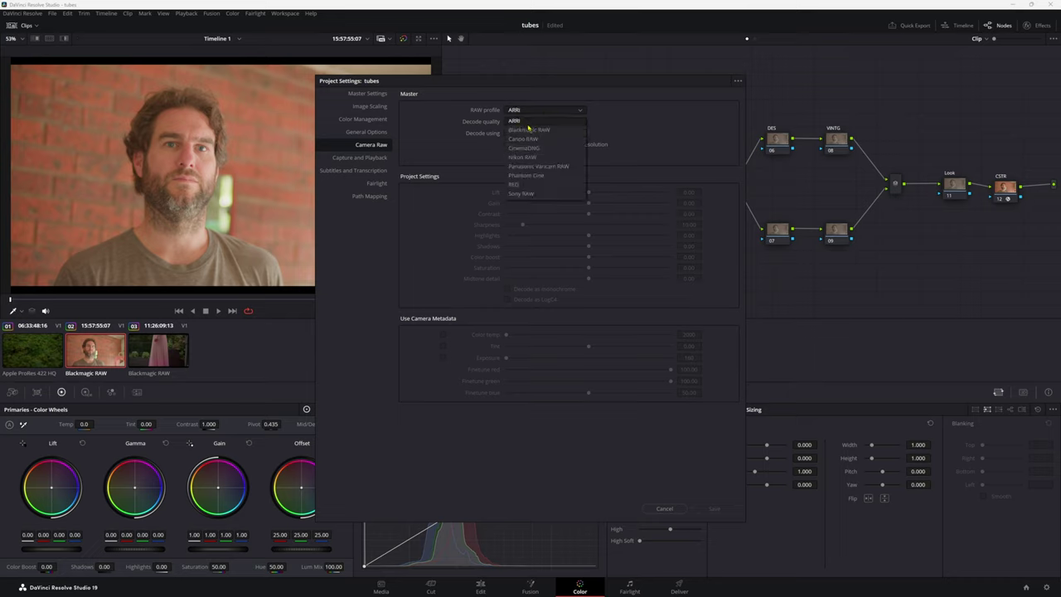
pyautogui.click(529, 129)
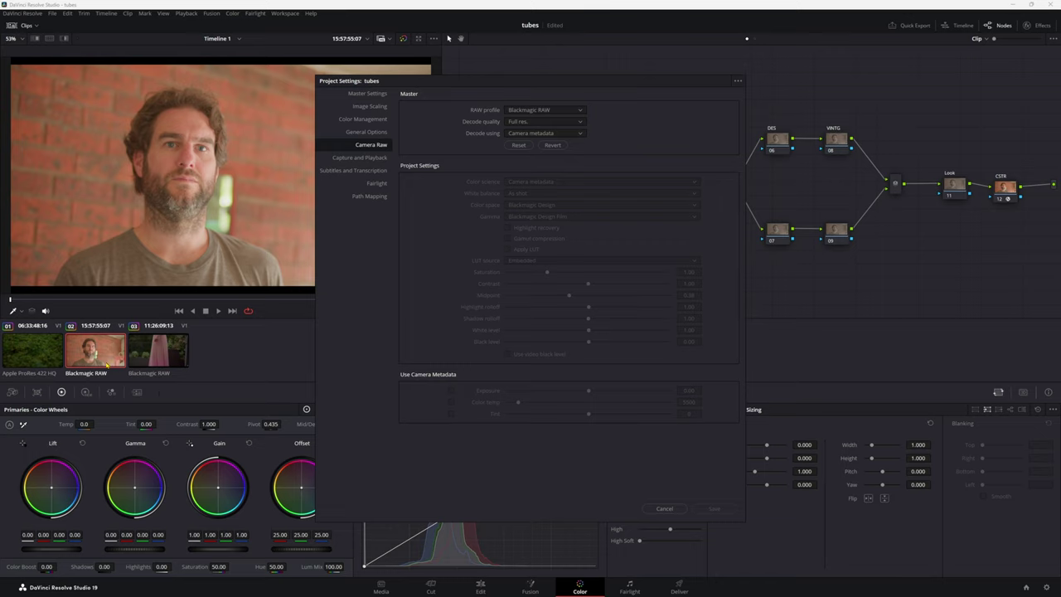
pyautogui.click(545, 133)
pyautogui.click(544, 164)
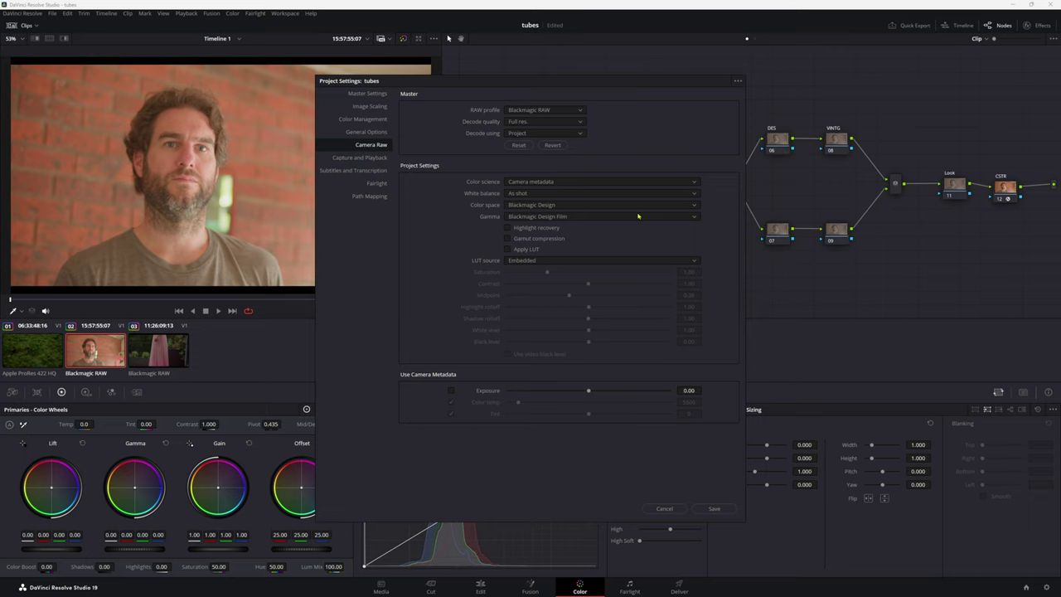
# - Set the RAW colour space to DaVinci Wide Gamut and gamma to DaVinci Intermediate
pyautogui.click(570, 205)
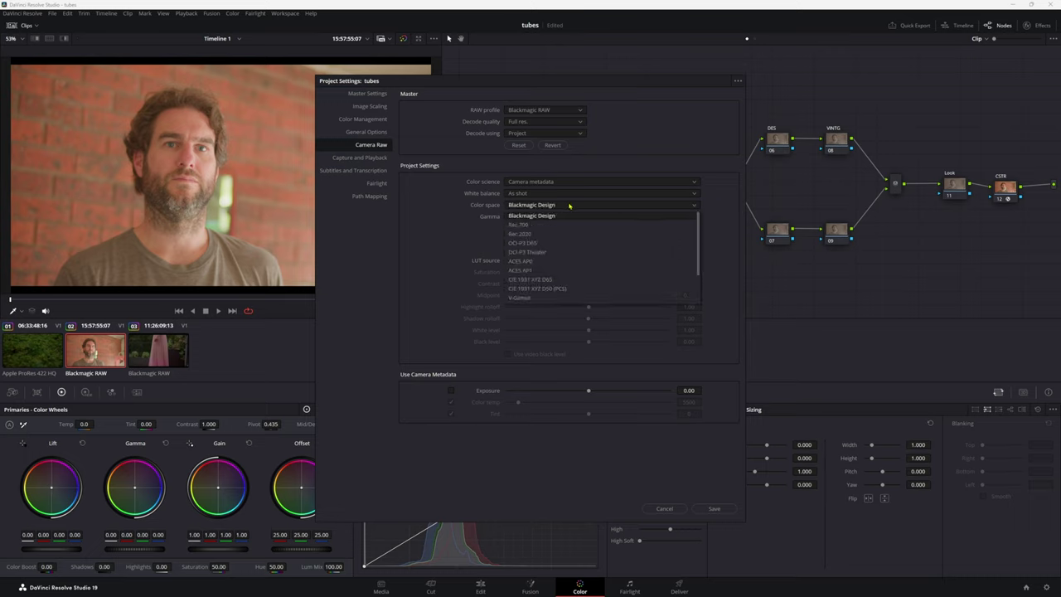
pyautogui.scroll(-2, 581, 240)
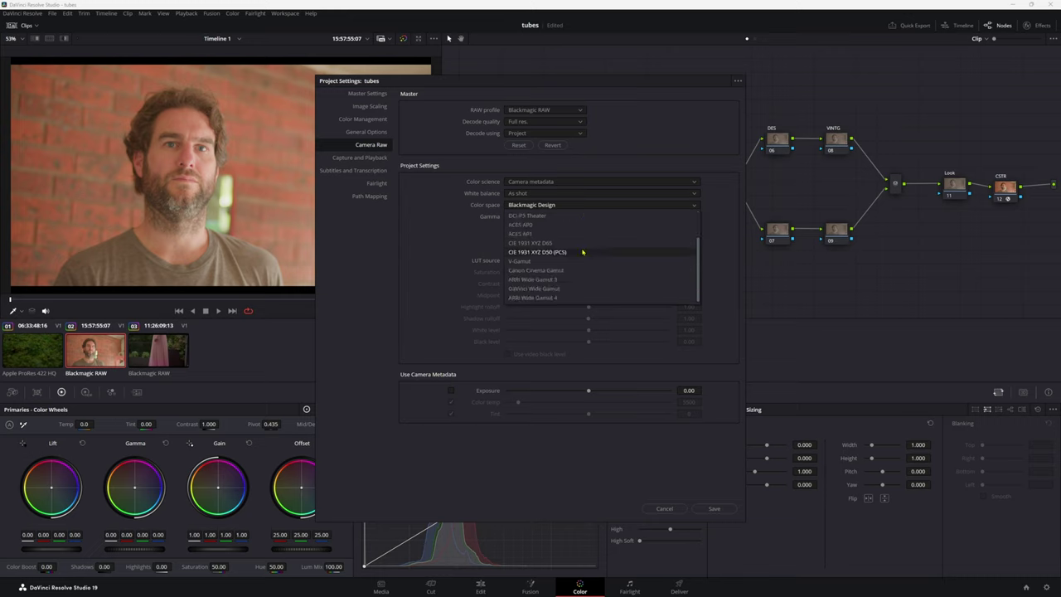
pyautogui.click(558, 288)
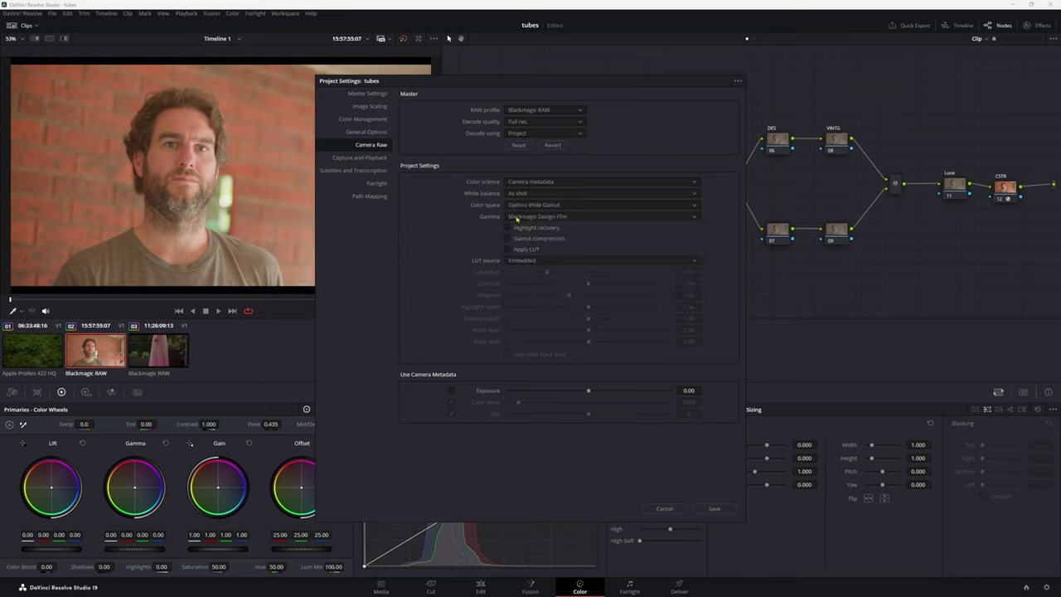
pyautogui.click(517, 218)
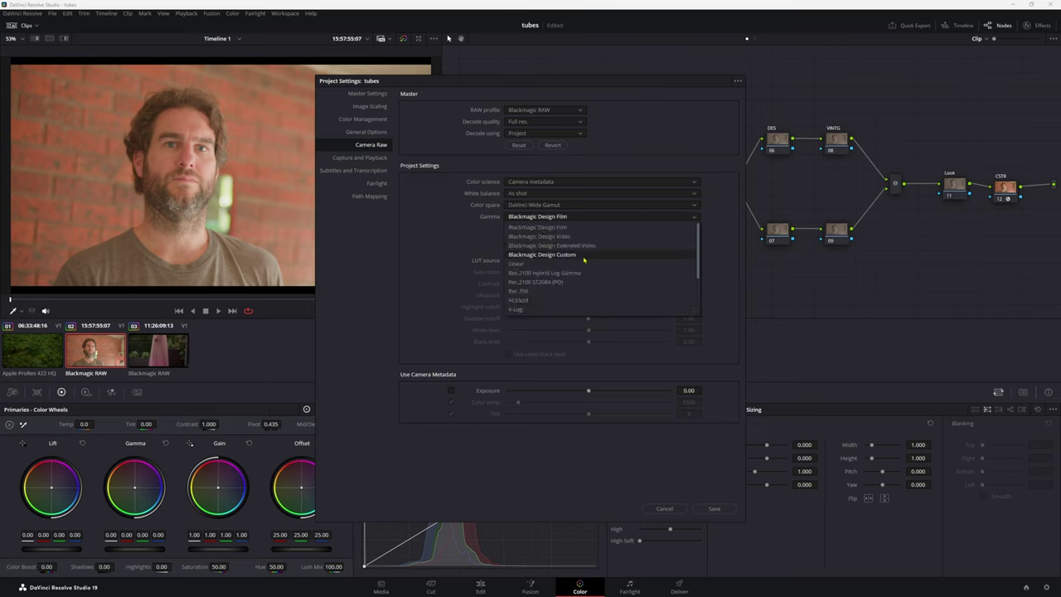
pyautogui.scroll(-2, 564, 274)
pyautogui.click(551, 291)
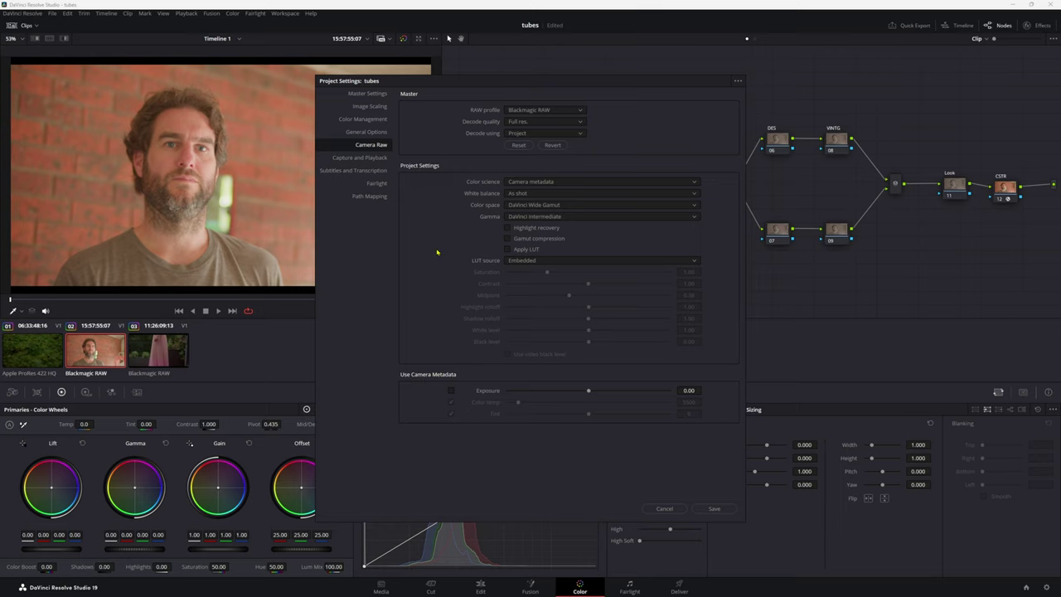
pyautogui.click(737, 82)
pyautogui.click(592, 83)
# - Browse the Project Settings pages, ending on Color Management with Rec.709 (Scene) timeline and output
pyautogui.click(367, 94)
pyautogui.scroll(-5, 507, 297)
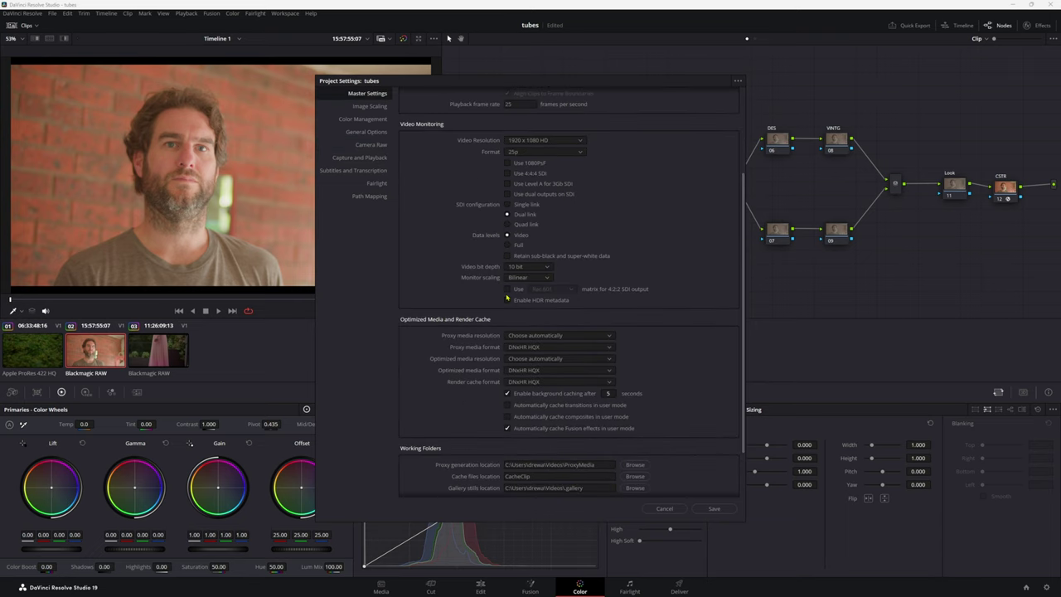
pyautogui.click(364, 119)
pyautogui.scroll(-3, 434, 332)
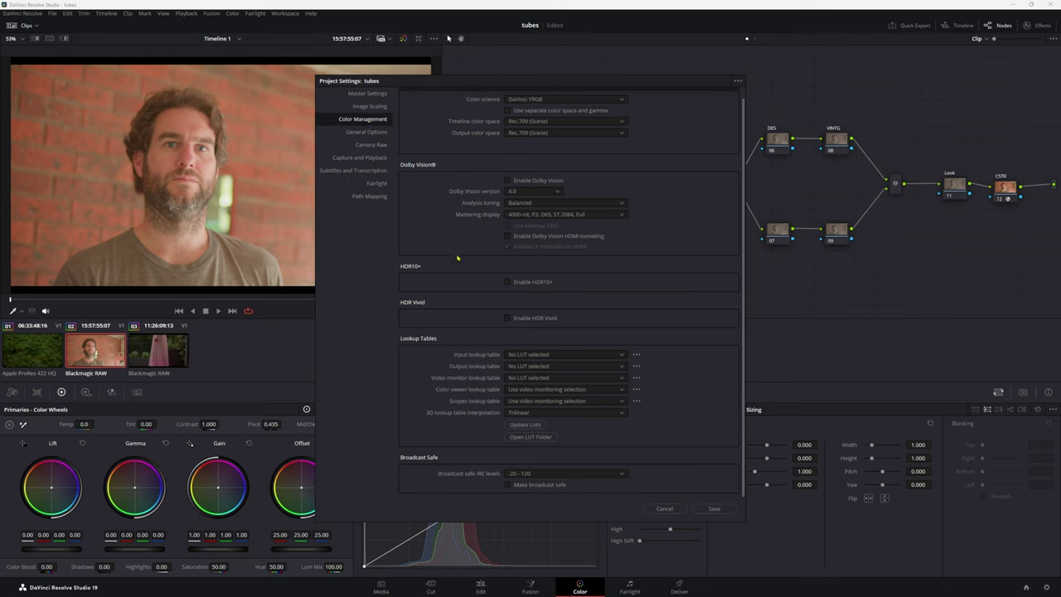
pyautogui.click(360, 131)
pyautogui.scroll(-5, 441, 330)
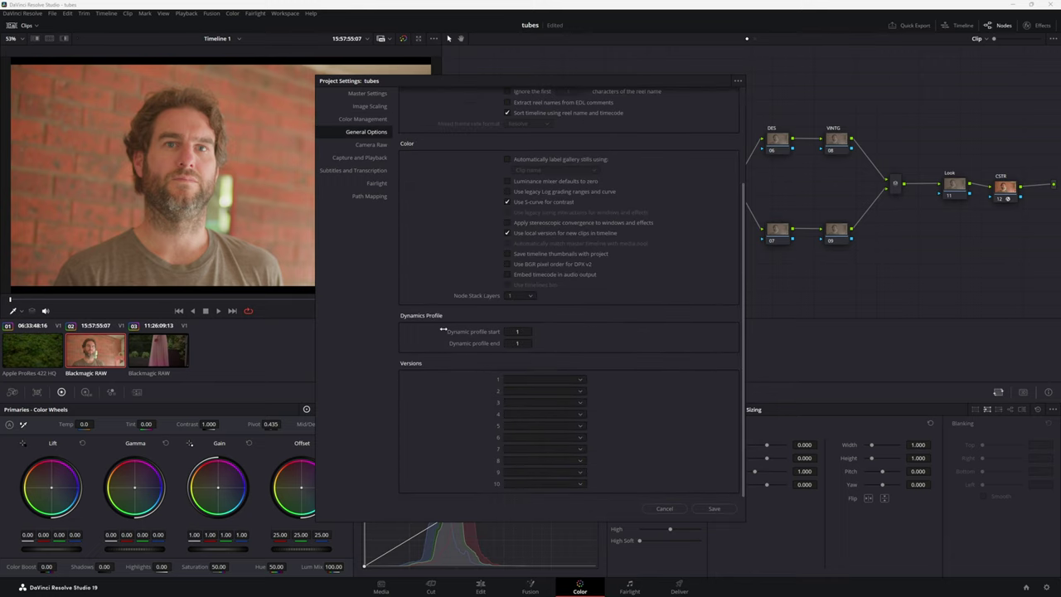
pyautogui.scroll(1, 441, 331)
pyautogui.click(373, 145)
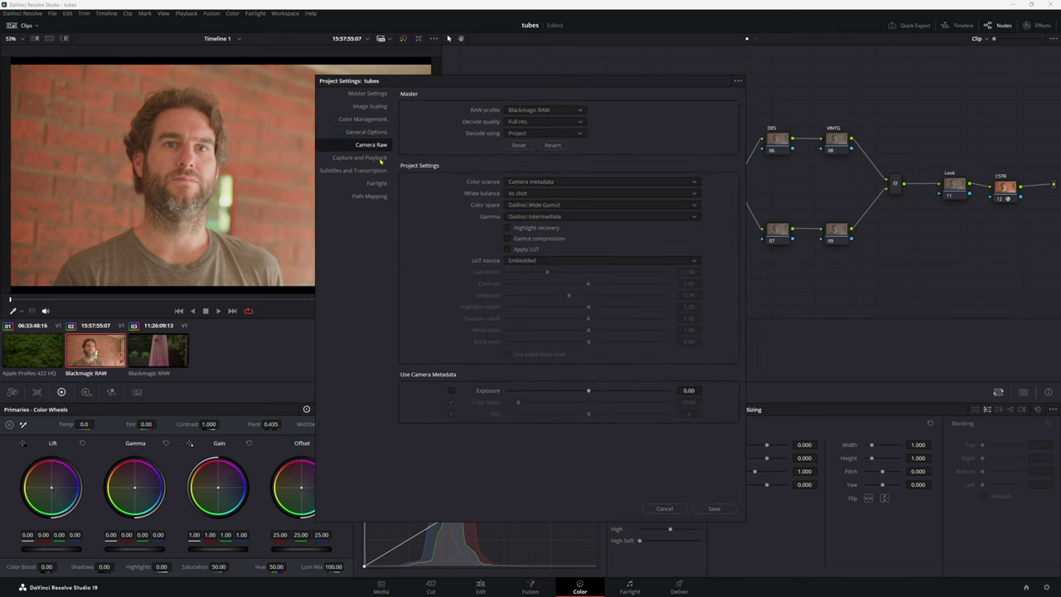
pyautogui.click(362, 156)
pyautogui.click(368, 95)
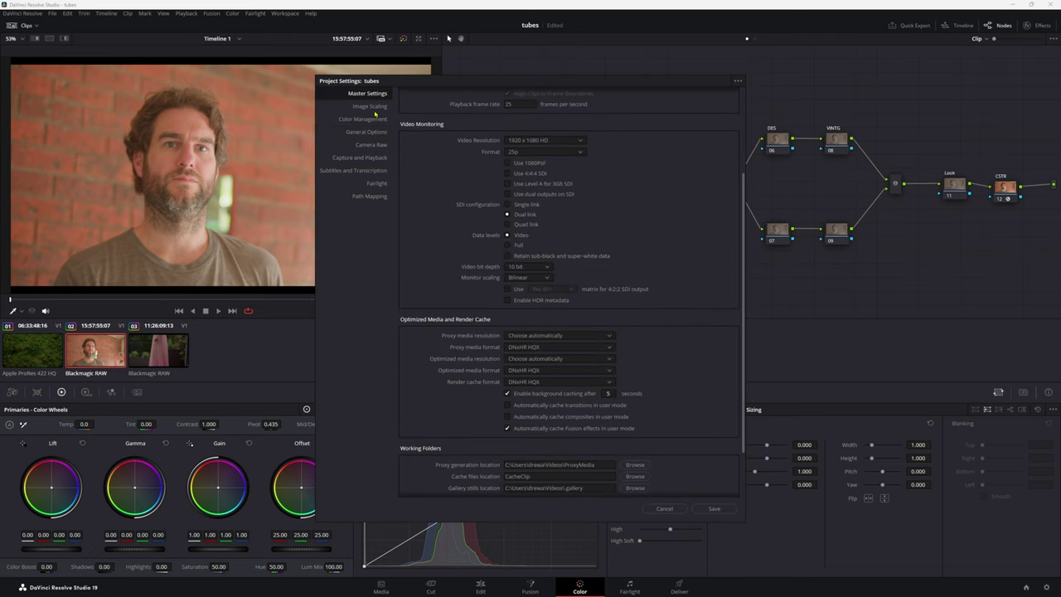
pyautogui.scroll(-2, 432, 263)
pyautogui.scroll(4, 431, 259)
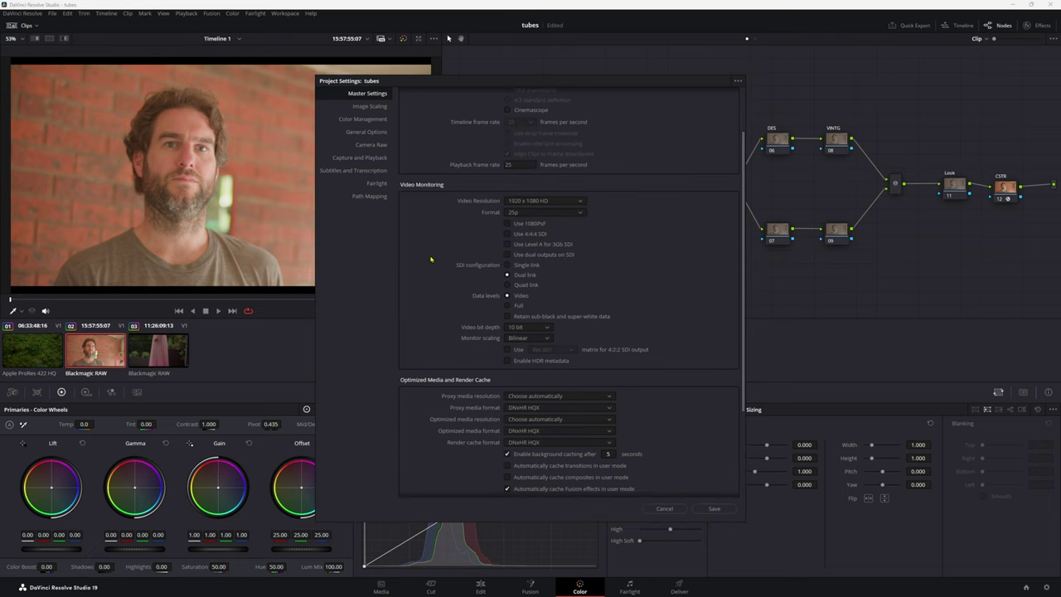
pyautogui.click(370, 106)
pyautogui.click(362, 119)
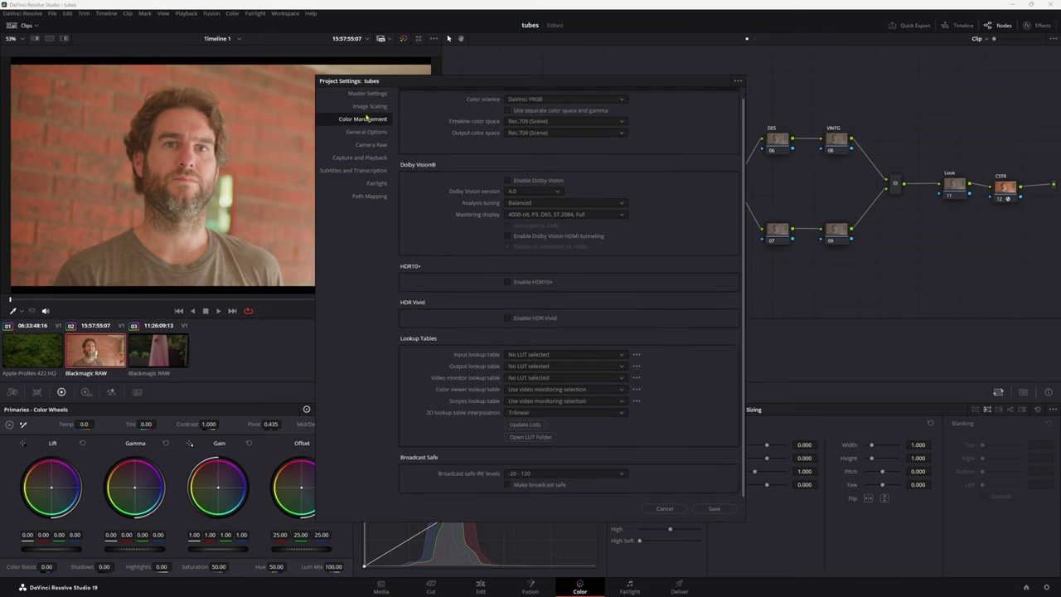
# - Keep 3D LUT interpolation at Tetrahedral and save the project settings
pyautogui.click(554, 413)
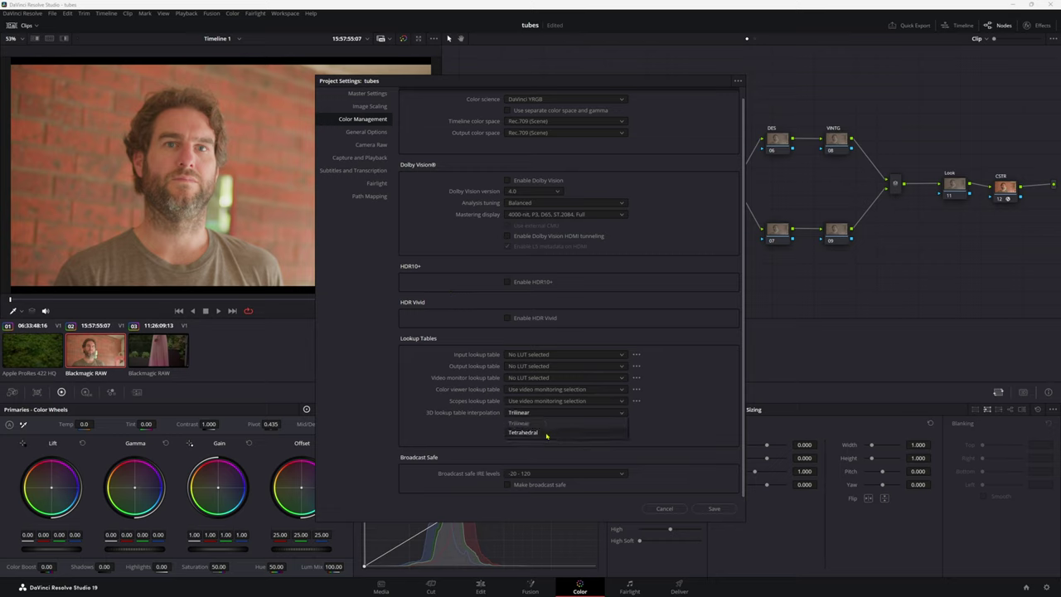
pyautogui.click(546, 434)
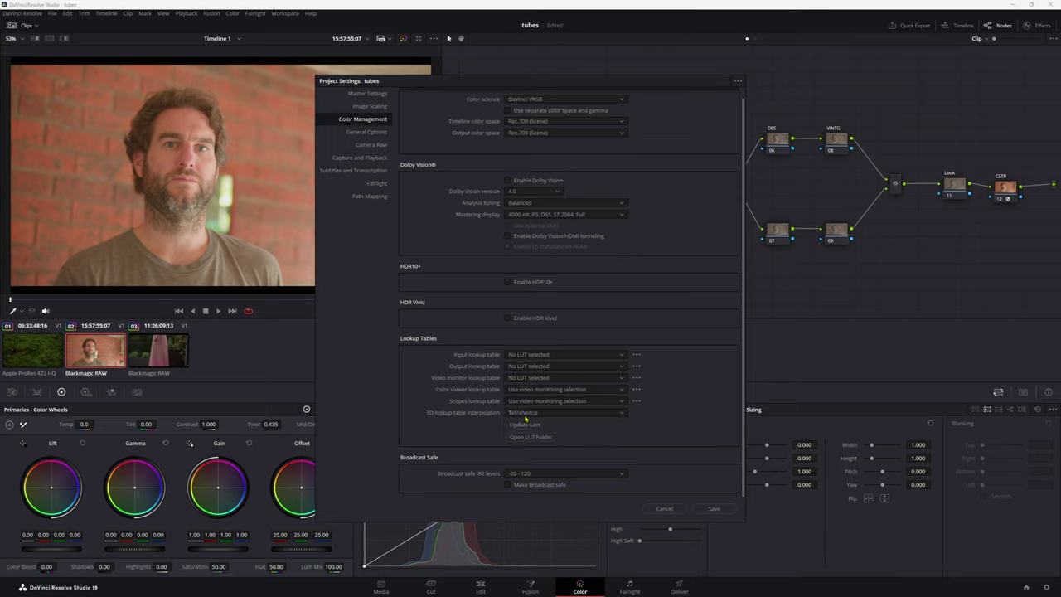
pyautogui.click(525, 413)
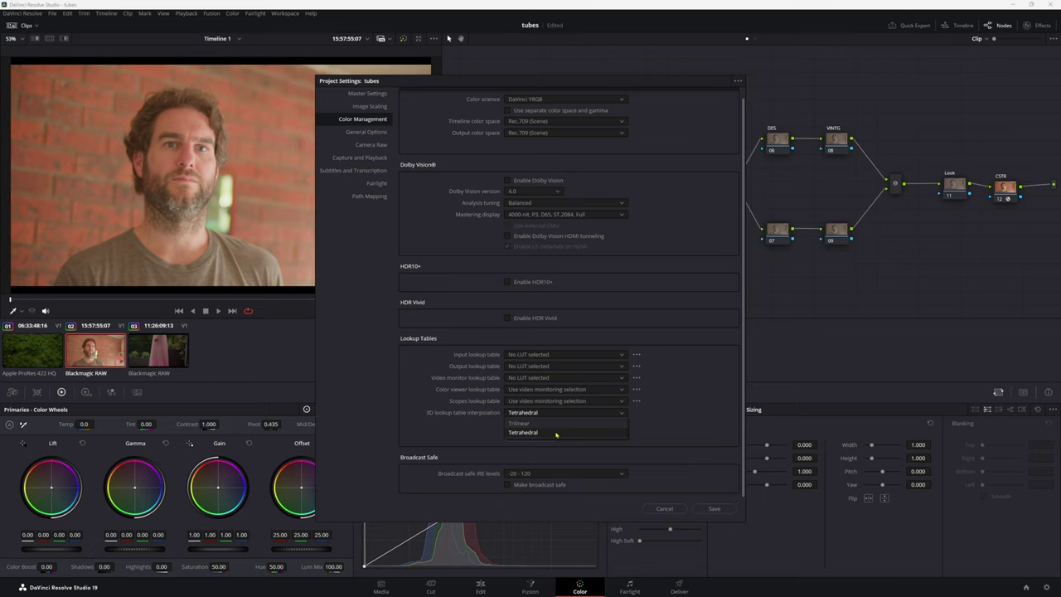
pyautogui.click(555, 433)
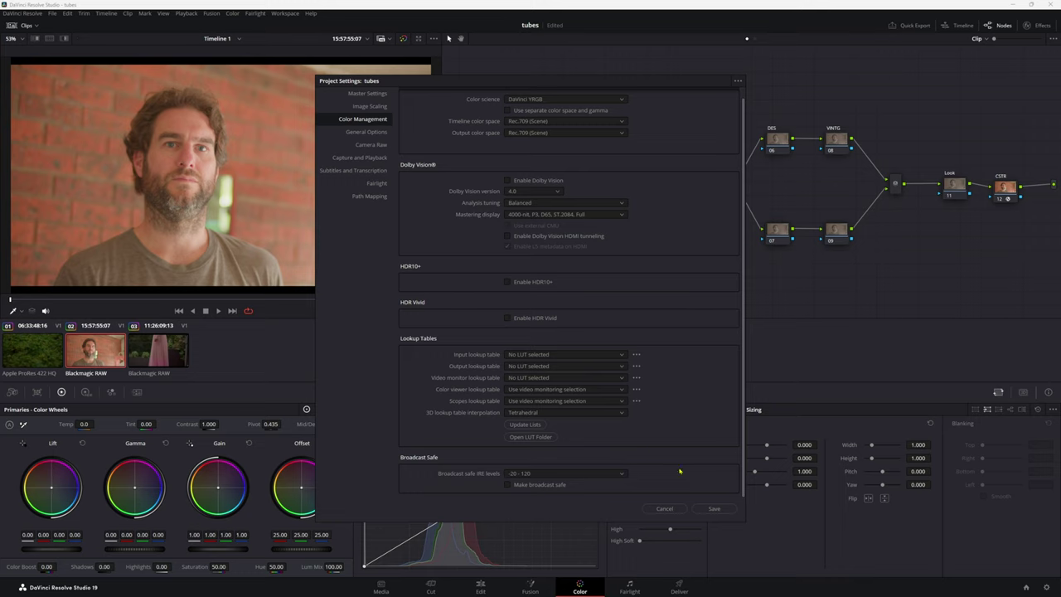
pyautogui.click(712, 509)
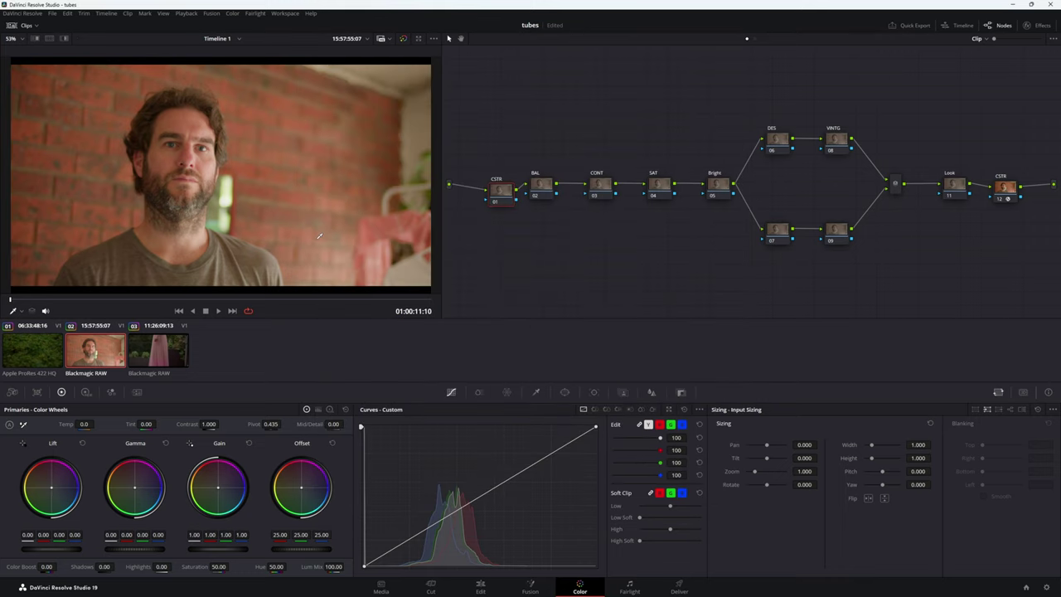
# - Select pink-dress clip 03, scrub its wide shot, and compare grade versus bypass full screen
pyautogui.click(177, 343)
pyautogui.click(261, 300)
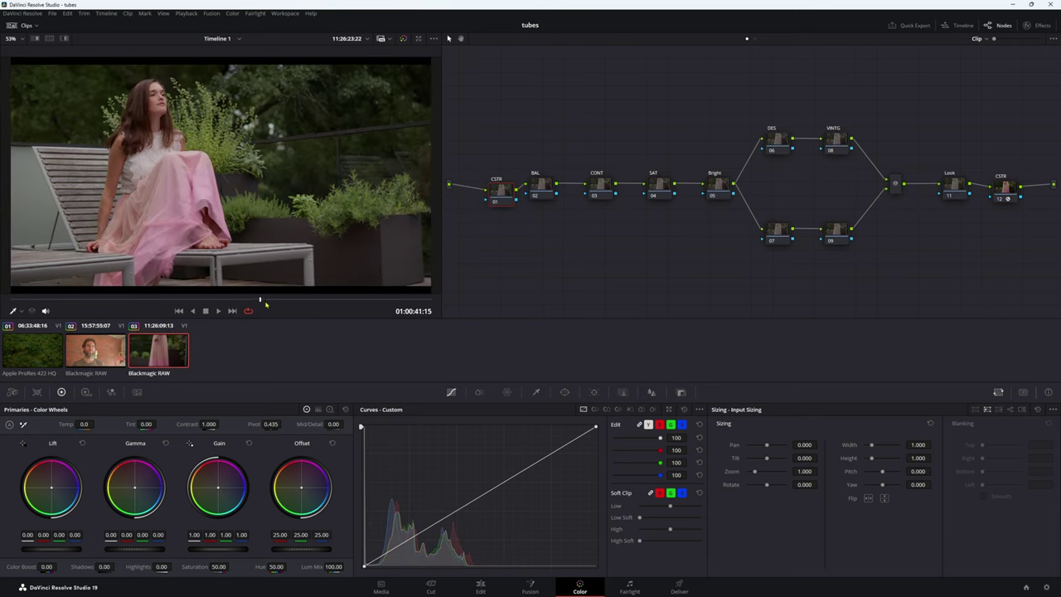
pyautogui.moveTo(266, 305); pyautogui.dragTo(326, 305)
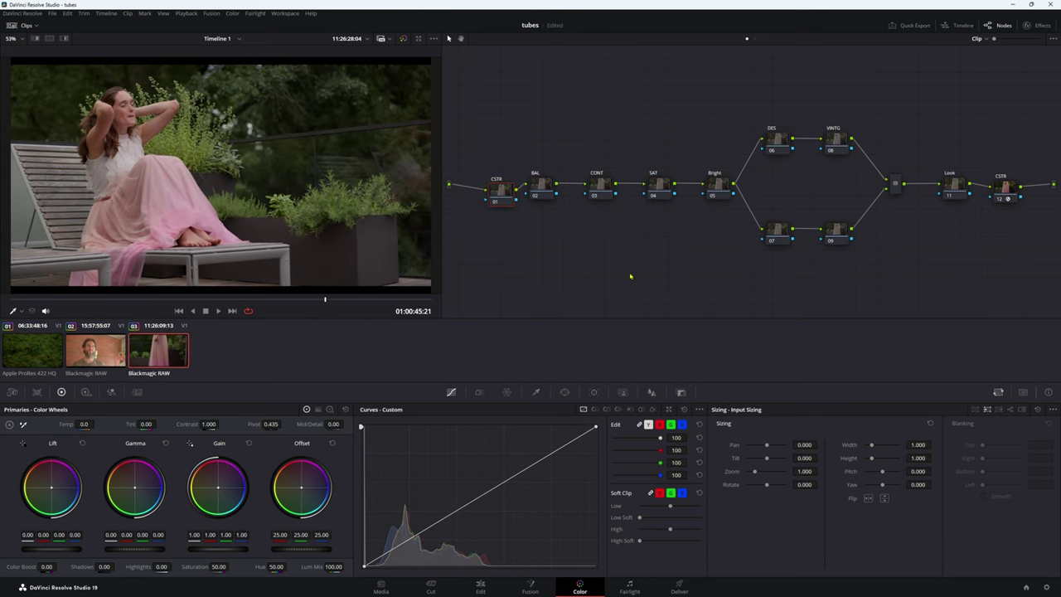
pyautogui.hotkey('ctrl', 'f')
pyautogui.hotkey('shift', 'd')
pyautogui.hotkey('shift', 'd')
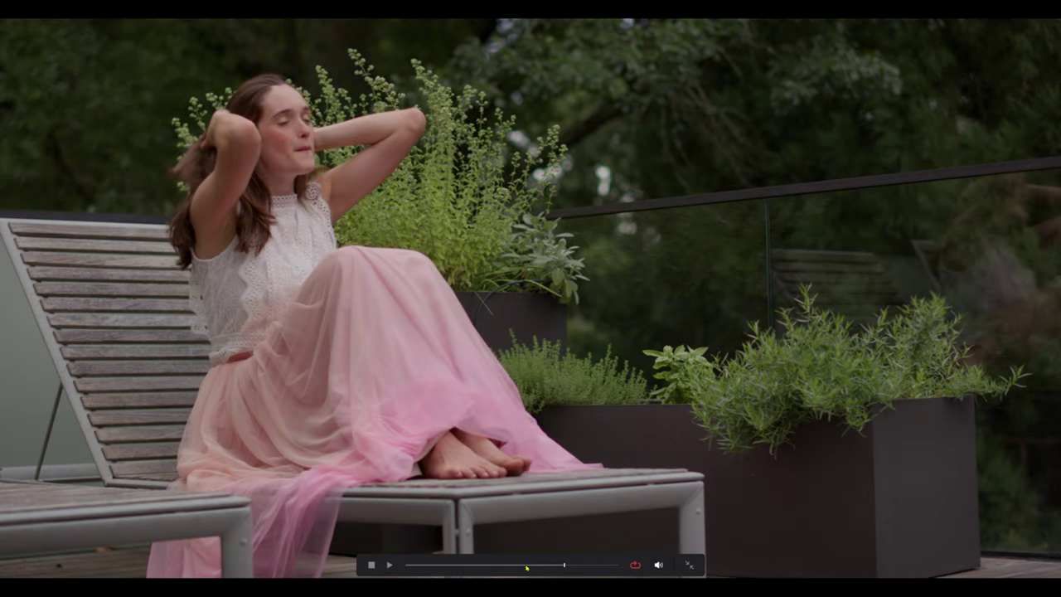
pyautogui.click(497, 567)
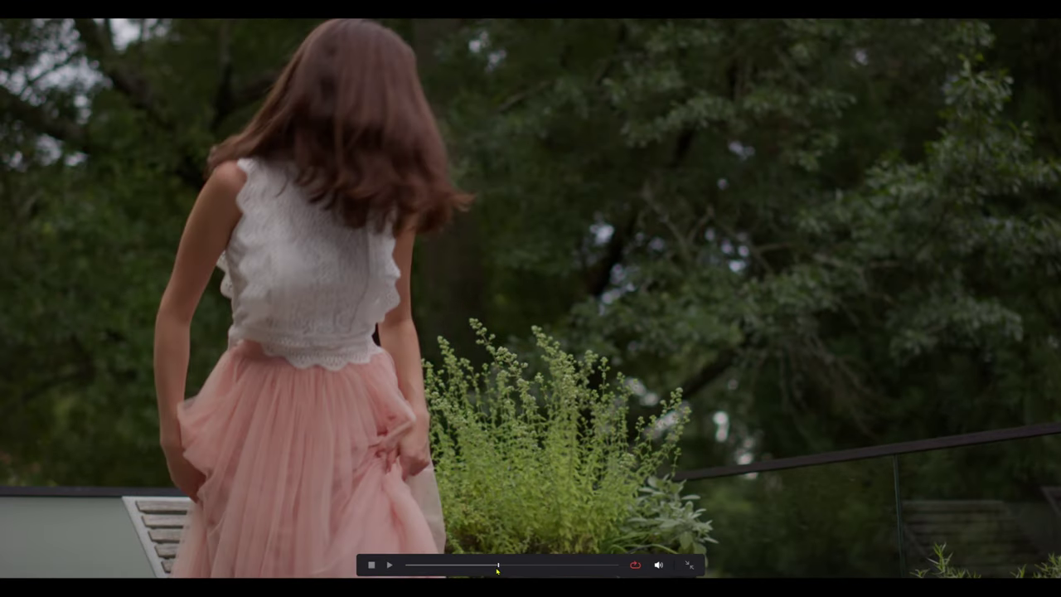
# - Exit full screen and scrub through the man's clip 02
pyautogui.hotkey('ctrl', 'f')
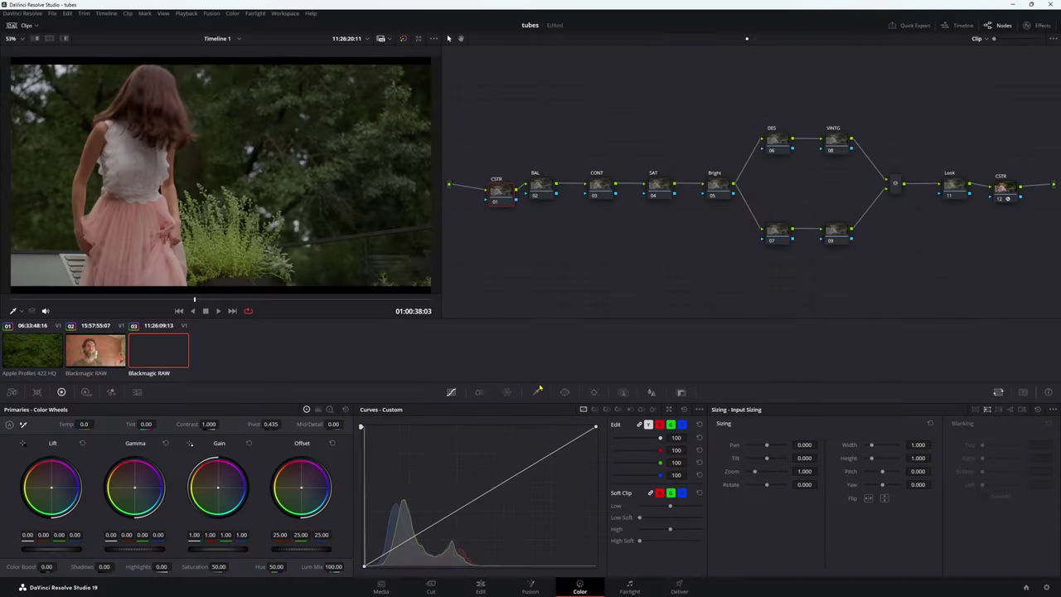
pyautogui.click(98, 350)
pyautogui.moveTo(276, 300); pyautogui.dragTo(357, 302)
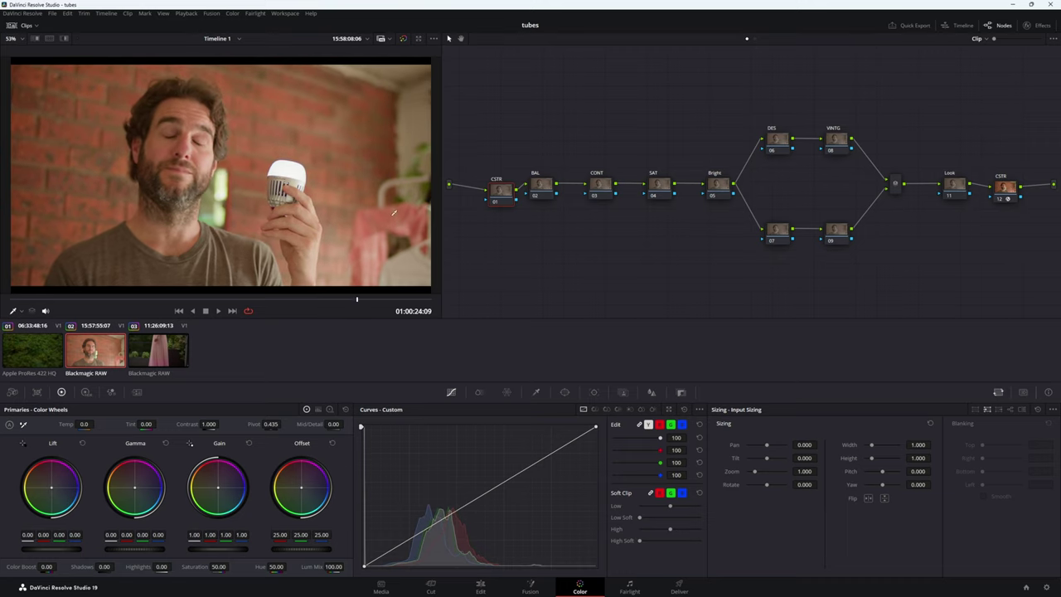
# - Select astronaut clip 01 and widen the node graph area
pyautogui.click(38, 349)
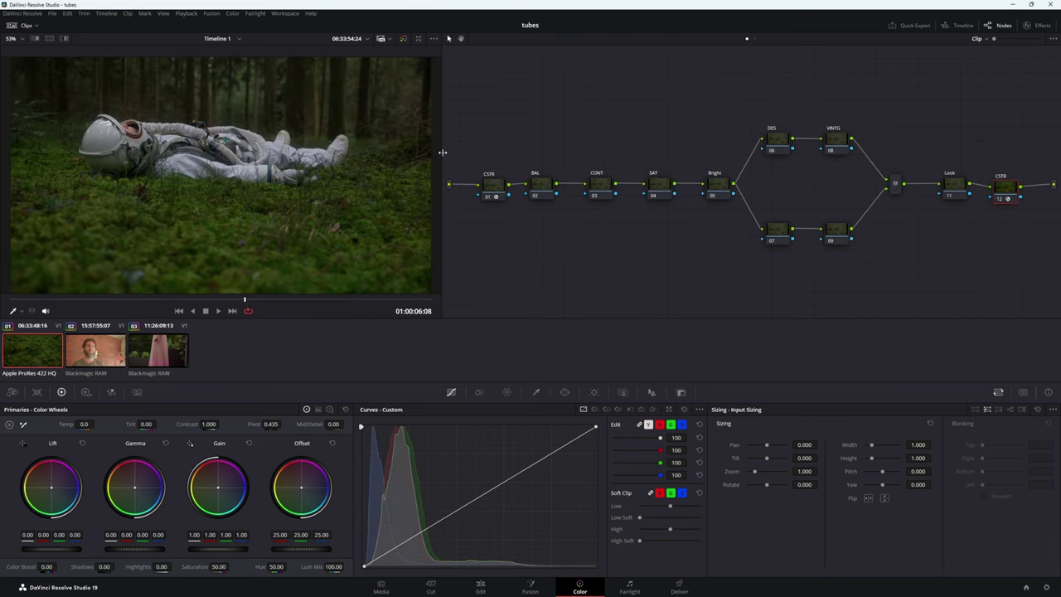
pyautogui.moveTo(442, 155); pyautogui.dragTo(448, 163)
pyautogui.scroll(-2, 347, 206)
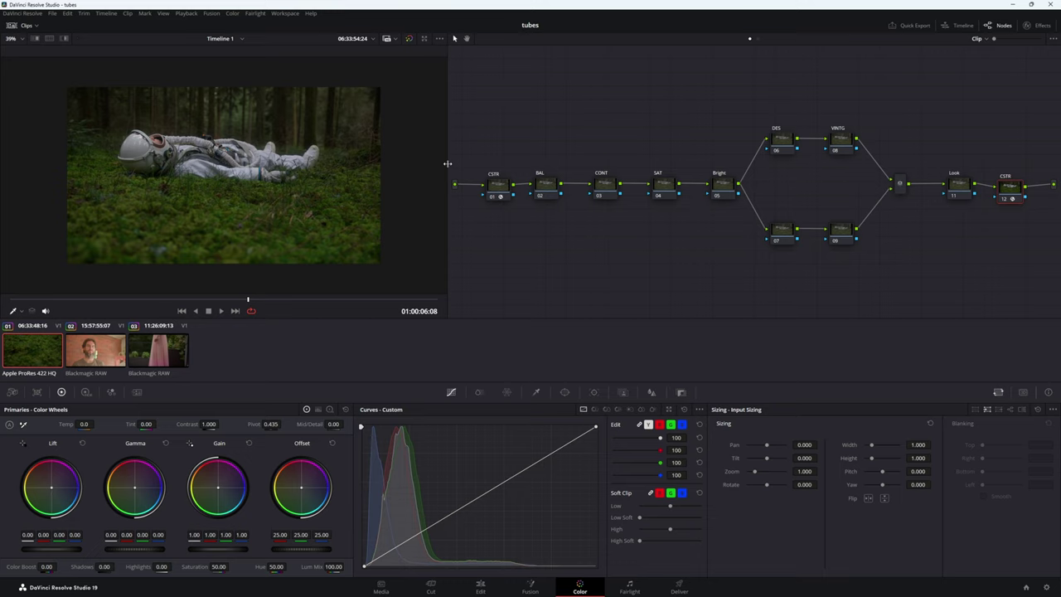
# - Nudge Look node 11 higher between the mixer and final CSTR node, then switch to Edit
pyautogui.moveTo(971, 190); pyautogui.dragTo(918, 111)
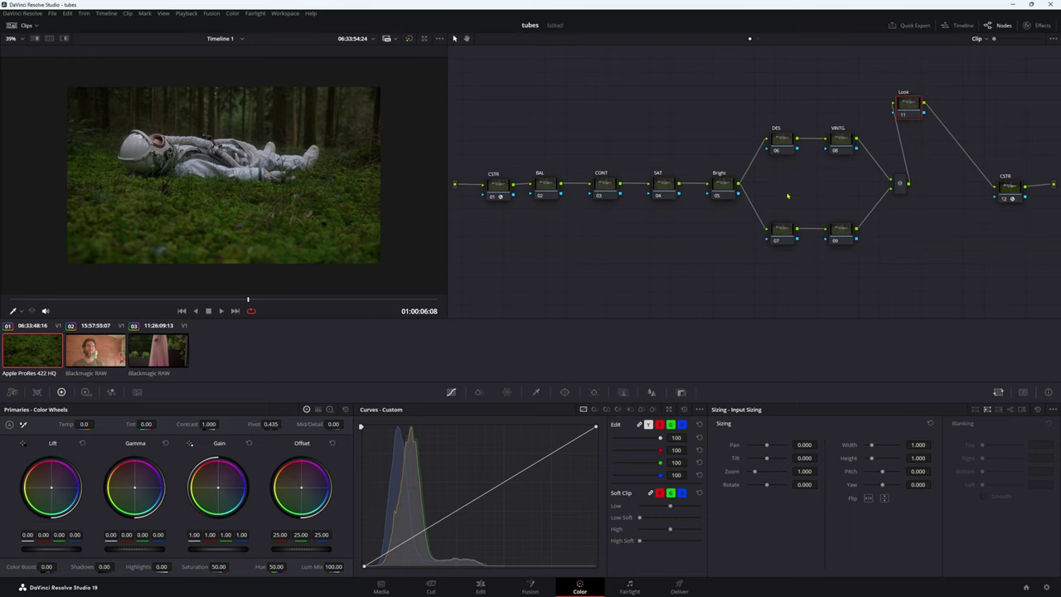
pyautogui.moveTo(916, 110); pyautogui.dragTo(943, 161)
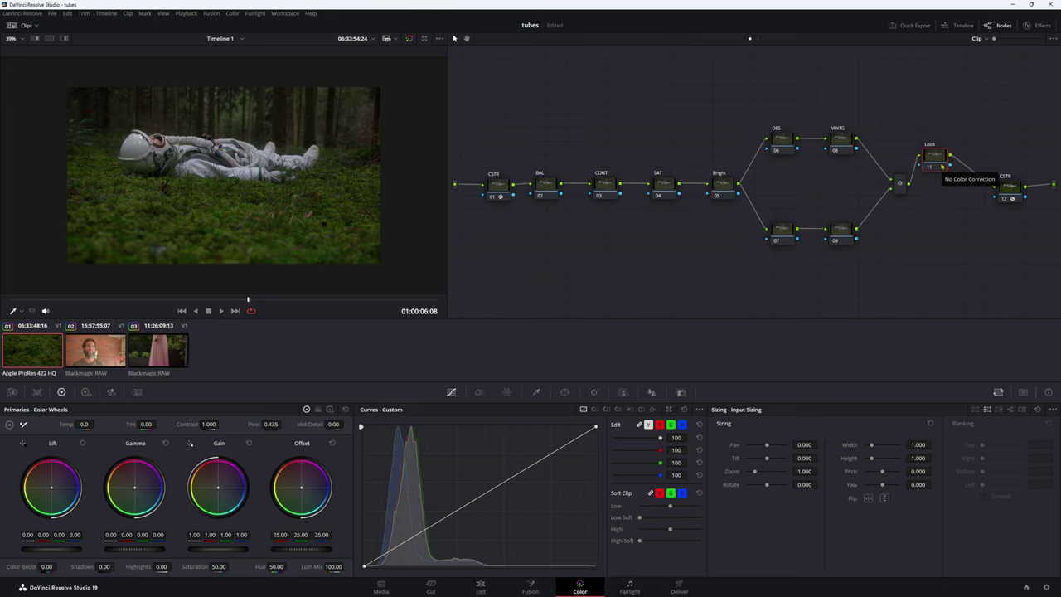
pyautogui.click(480, 588)
# - Add a Grey Scale generator at the end of V1 and convert it into Compound Clip 1
pyautogui.click(164, 360)
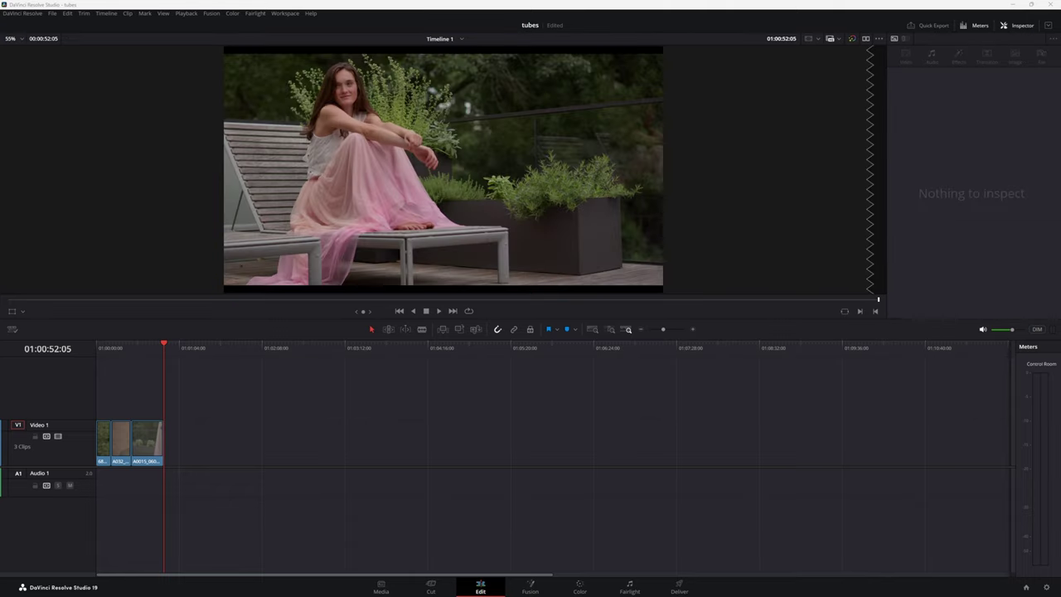
pyautogui.moveTo(876, 384); pyautogui.dragTo(168, 441)
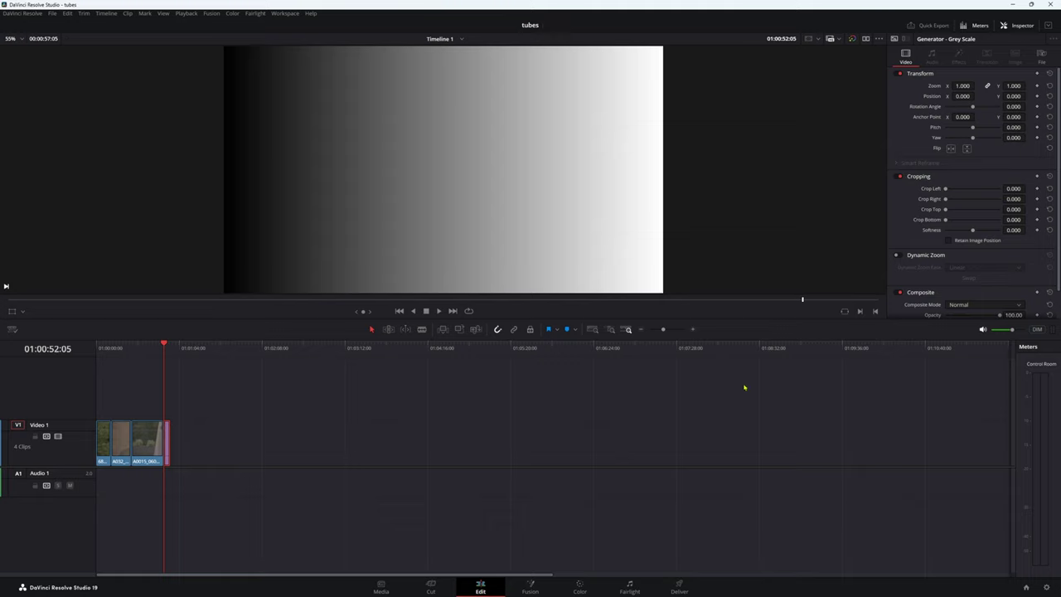
pyautogui.rightClick(167, 456)
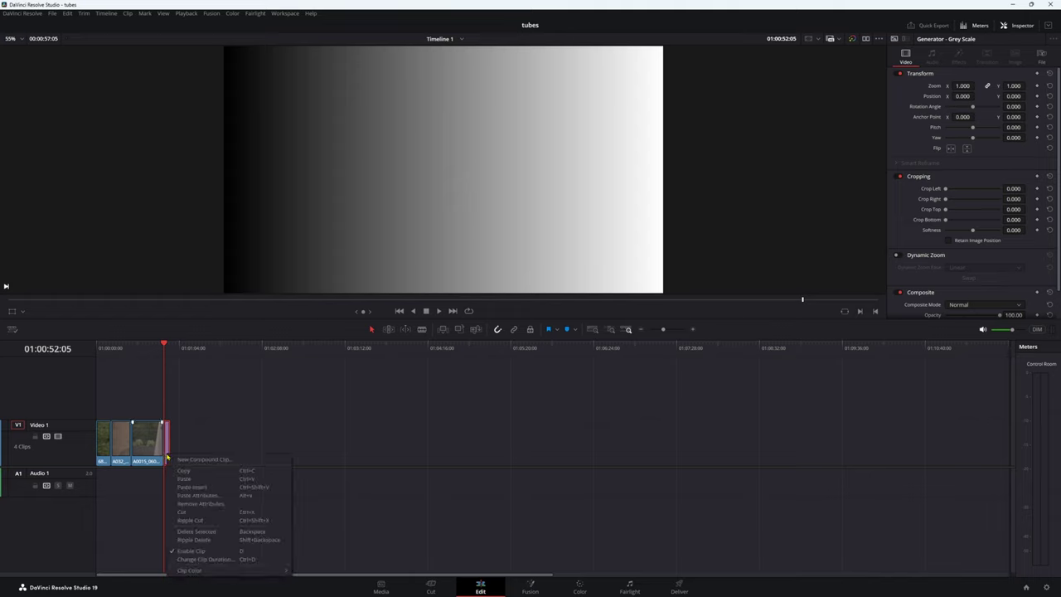
pyautogui.click(222, 460)
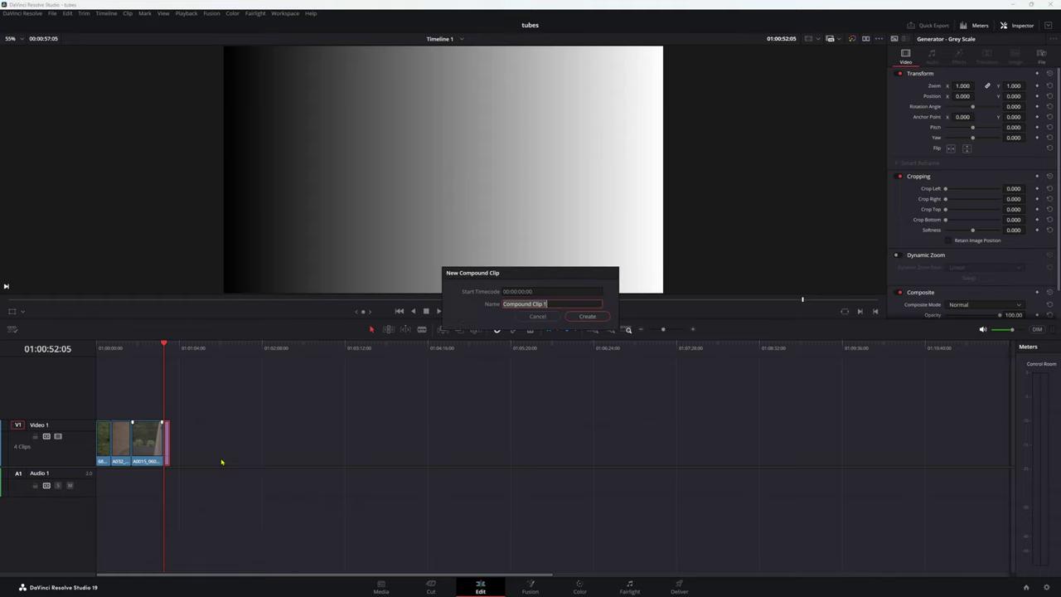
pyautogui.click(584, 317)
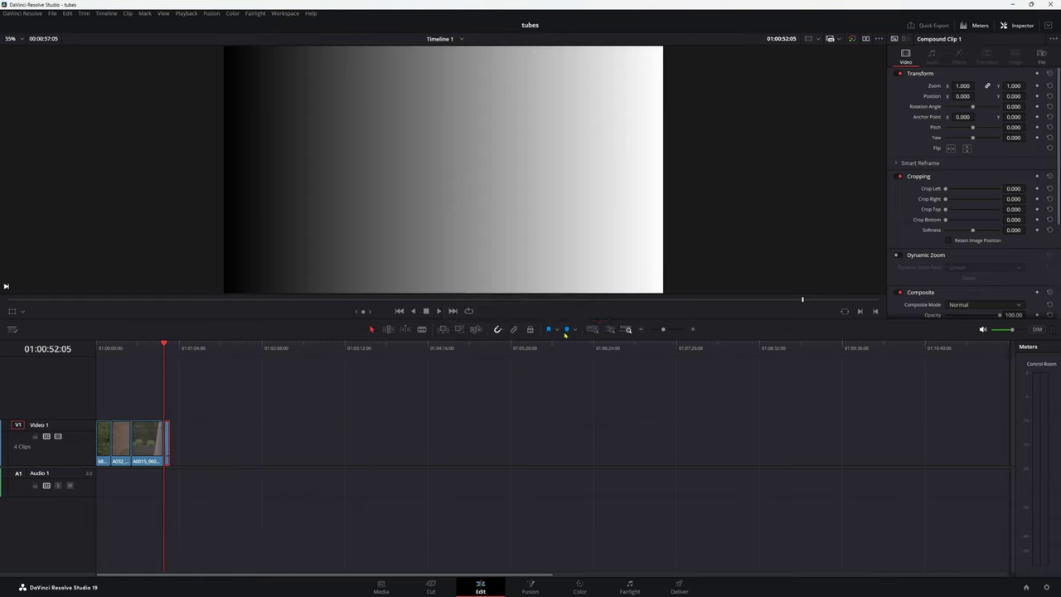
pyautogui.click(580, 589)
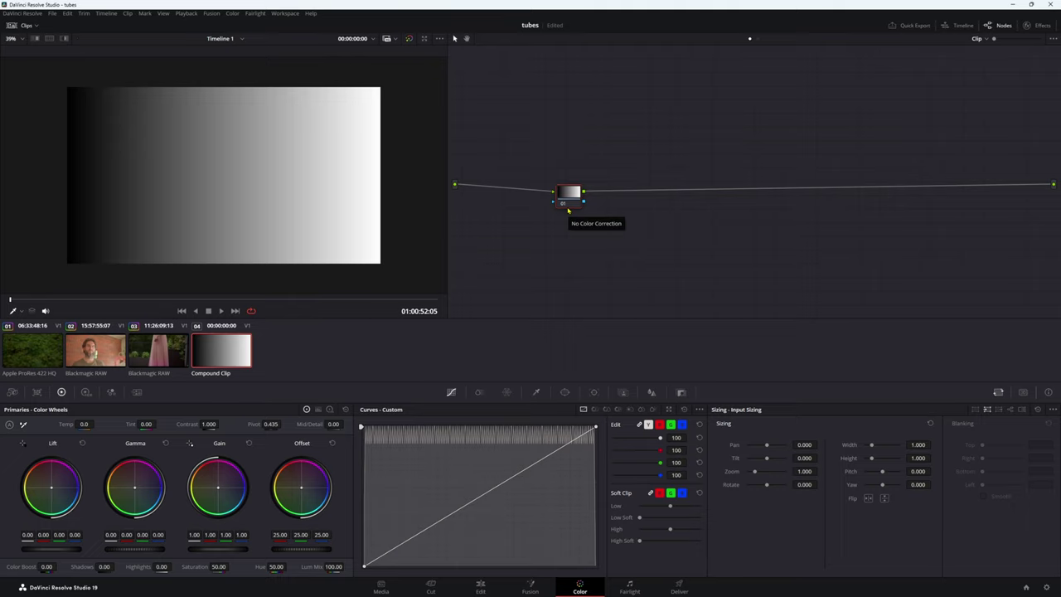
# - Search the effects library for 'dc' and drop the DCTL effect onto node 01
pyautogui.click(1029, 26)
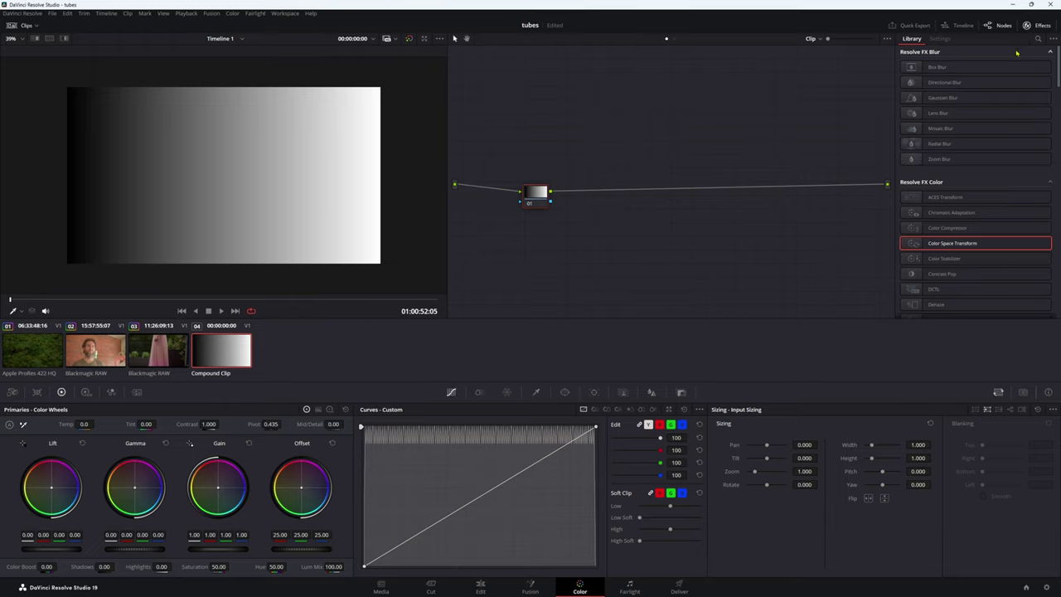
pyautogui.click(1038, 38)
pyautogui.write('dc')
pyautogui.moveTo(962, 87); pyautogui.dragTo(564, 192)
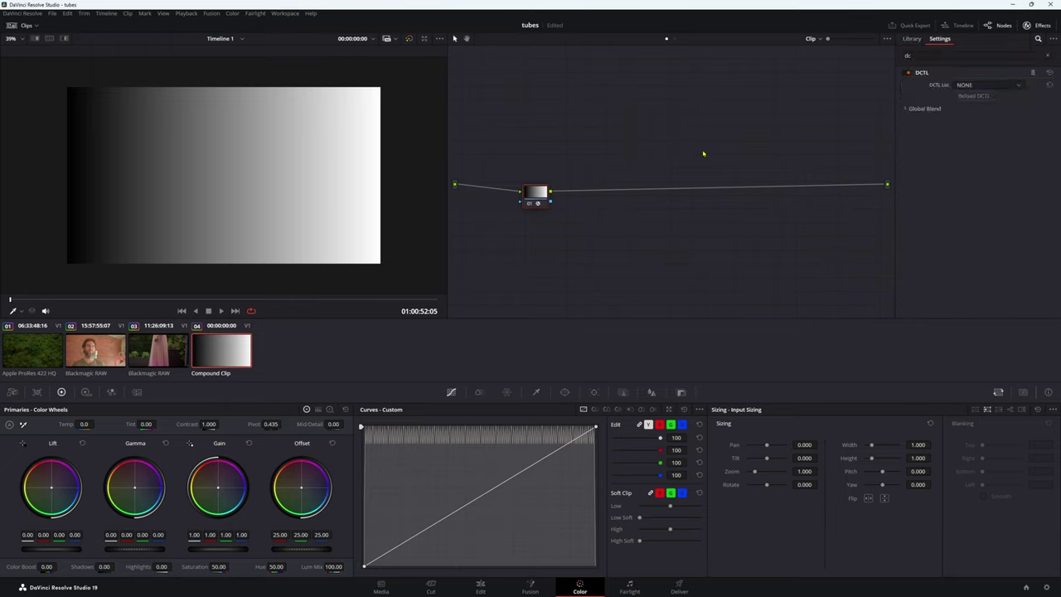
# - Pick KH Gray Card v1.1 from the DCTL list, turning the ramp flat grey
pyautogui.click(988, 84)
pyautogui.scroll(-5, 998, 146)
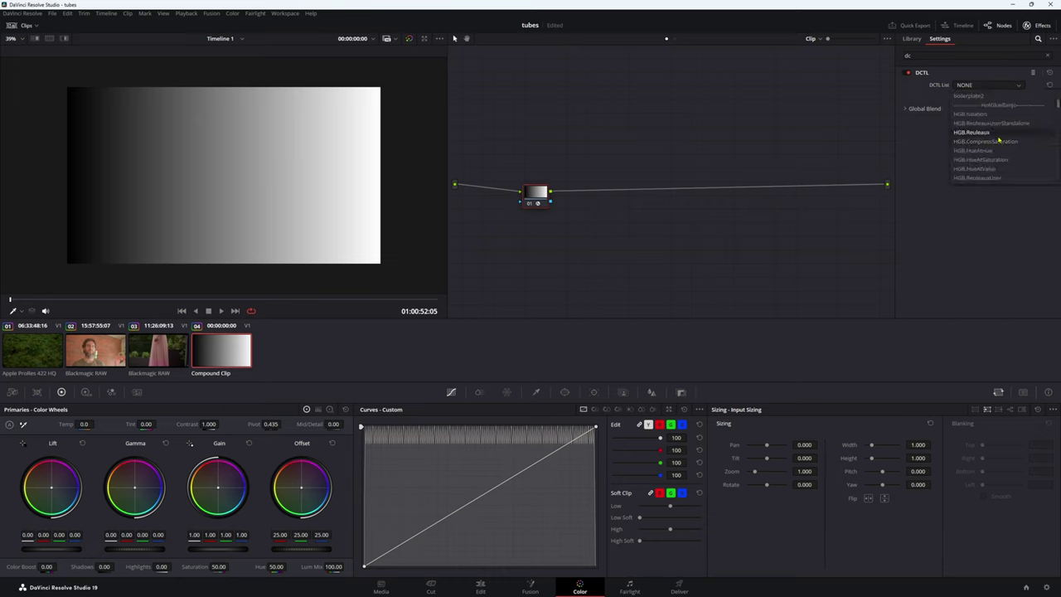
pyautogui.scroll(-5, 998, 140)
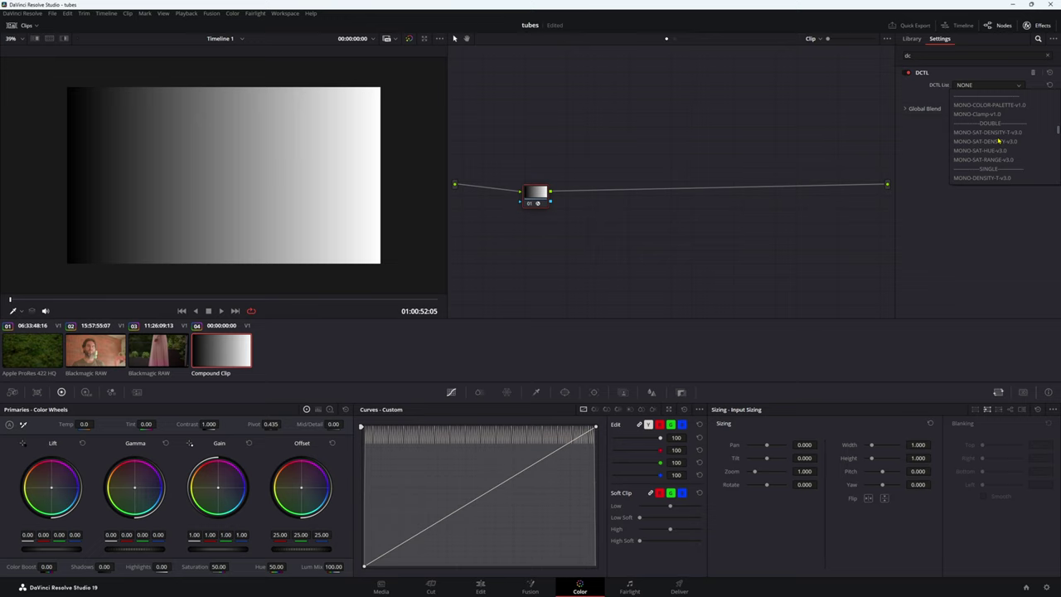
pyautogui.scroll(-2, 998, 141)
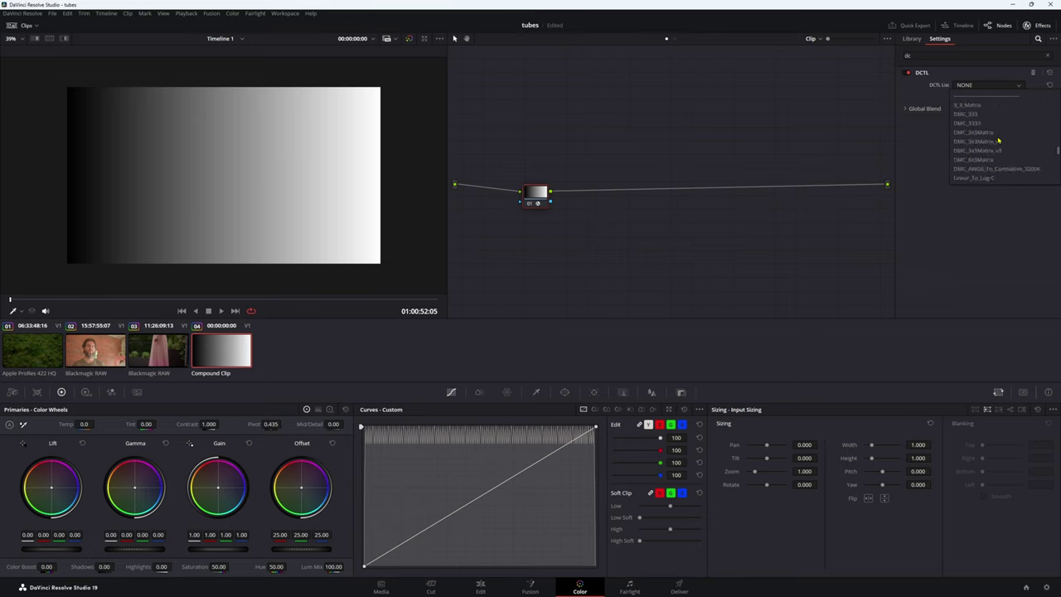
pyautogui.scroll(-3, 998, 141)
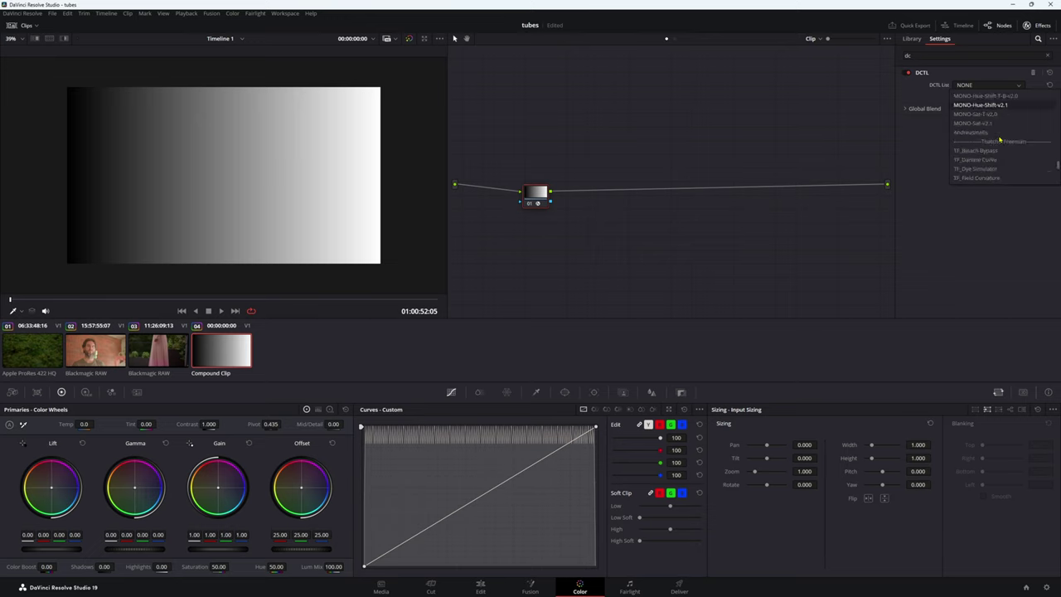
pyautogui.scroll(-3, 1000, 140)
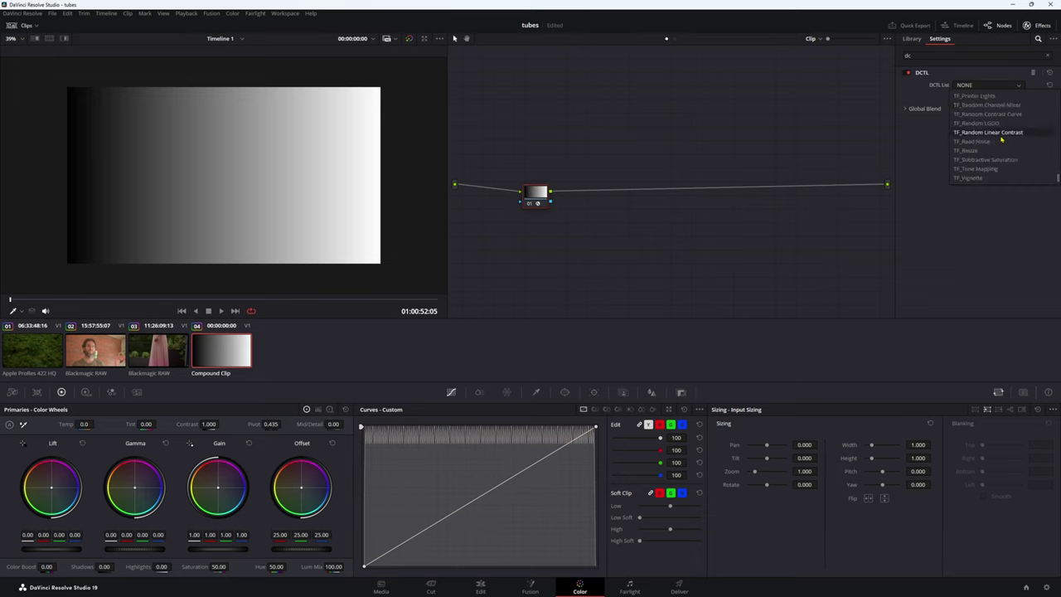
pyautogui.scroll(5, 1002, 144)
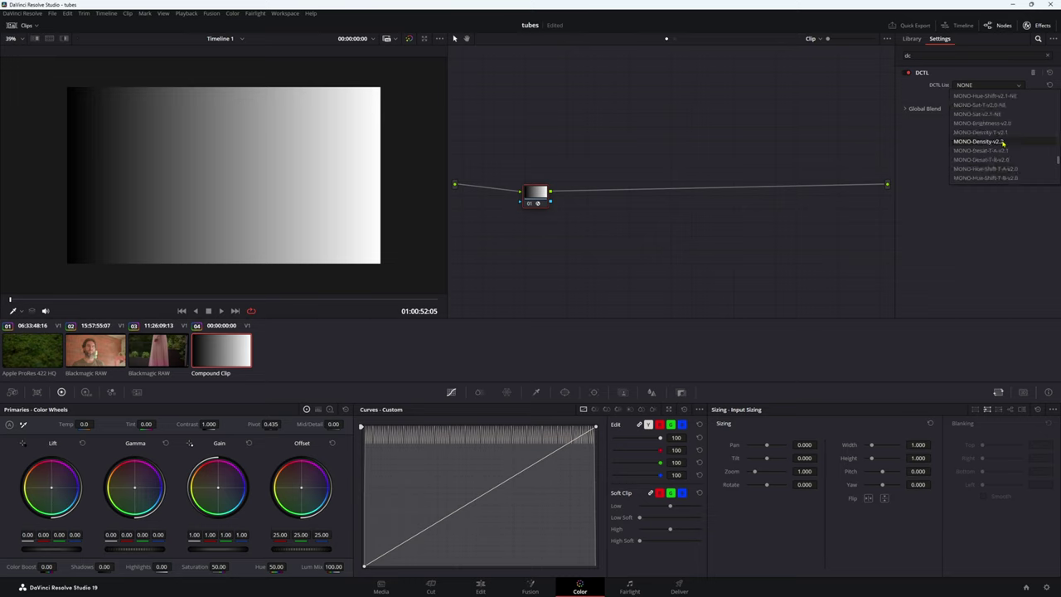
pyautogui.scroll(3, 1005, 144)
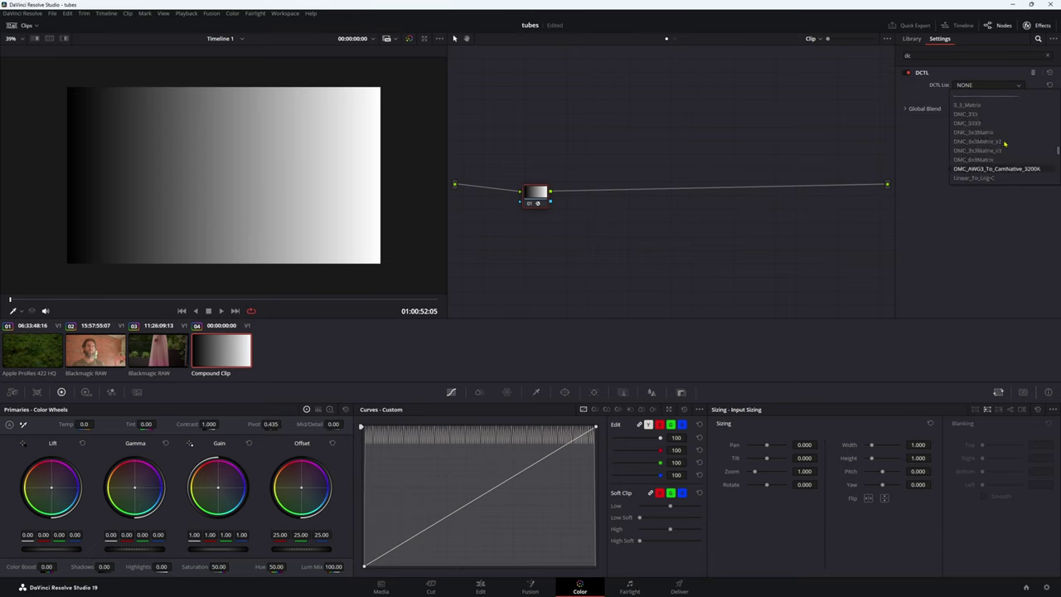
pyautogui.scroll(5, 1006, 145)
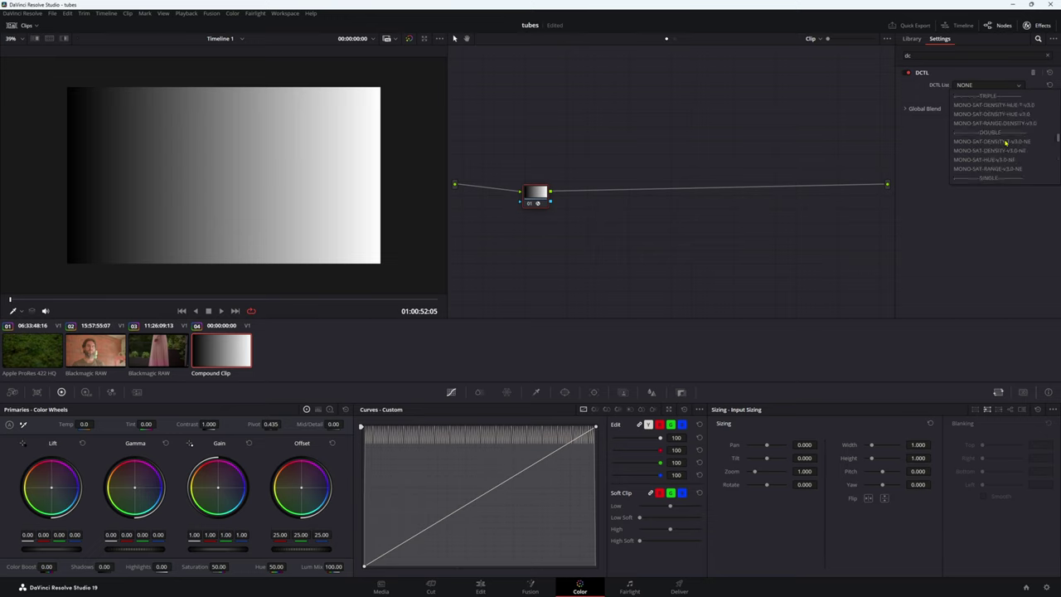
pyautogui.scroll(6, 1006, 145)
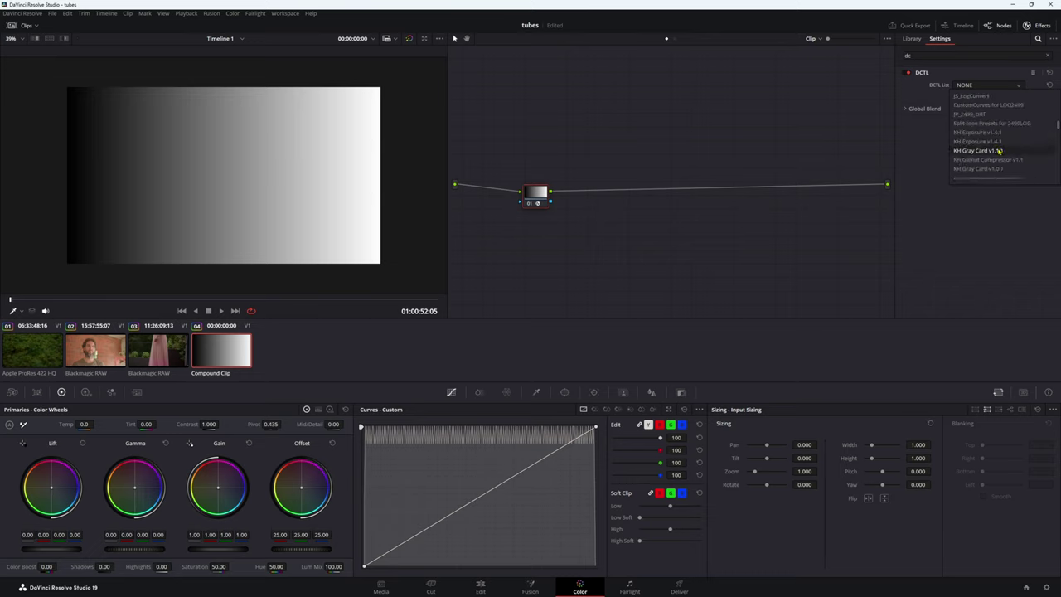
pyautogui.click(999, 152)
pyautogui.moveTo(538, 201); pyautogui.dragTo(575, 234)
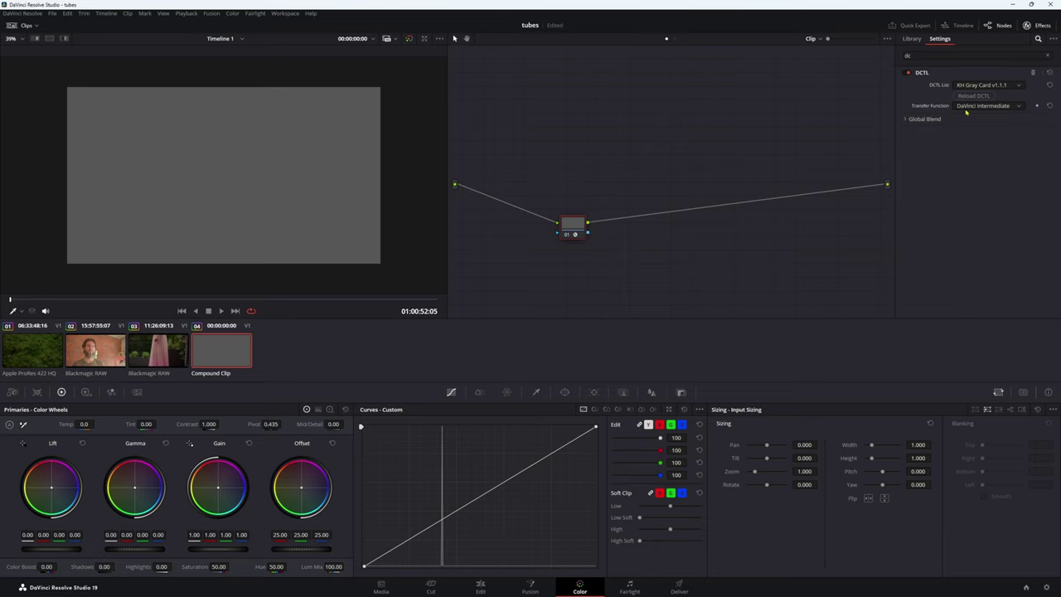
# - Float the curves editor, add a mid-curve control point, and dock it back
pyautogui.click(671, 410)
pyautogui.moveTo(465, 91); pyautogui.dragTo(790, 73)
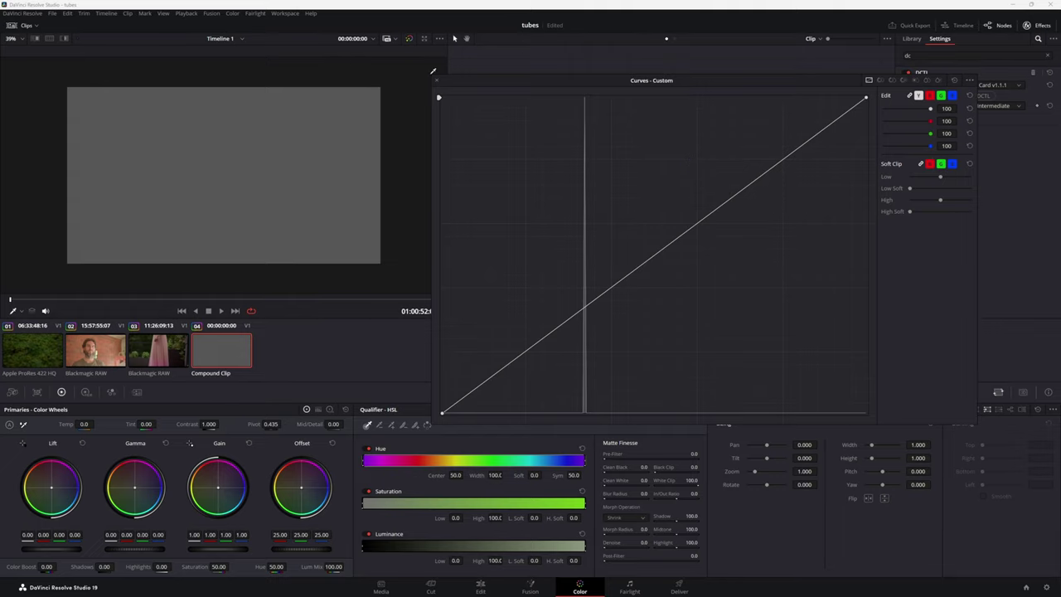
pyautogui.doubleClick(438, 83)
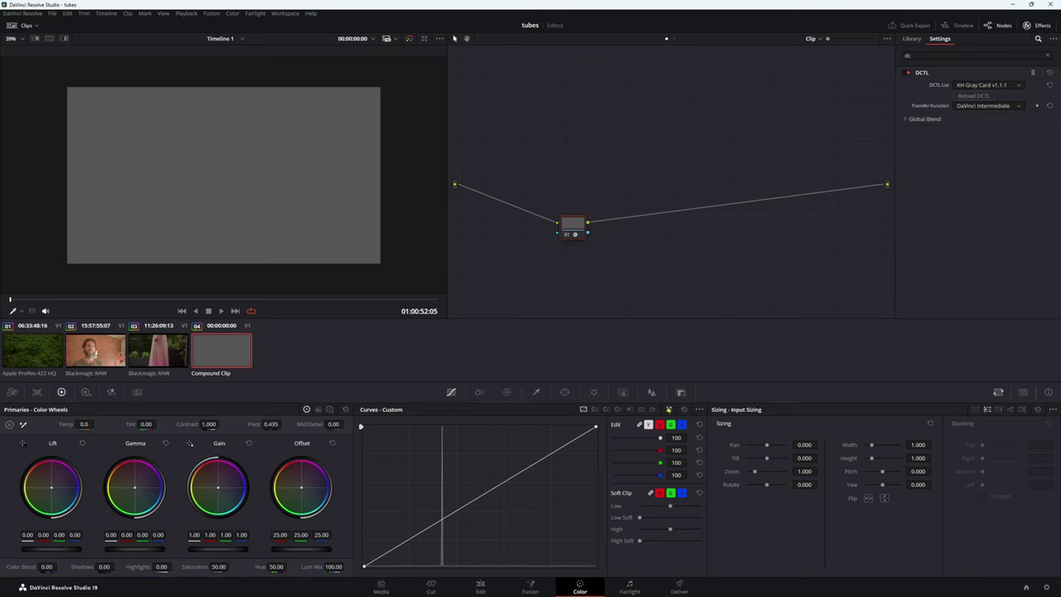
pyautogui.click(669, 409)
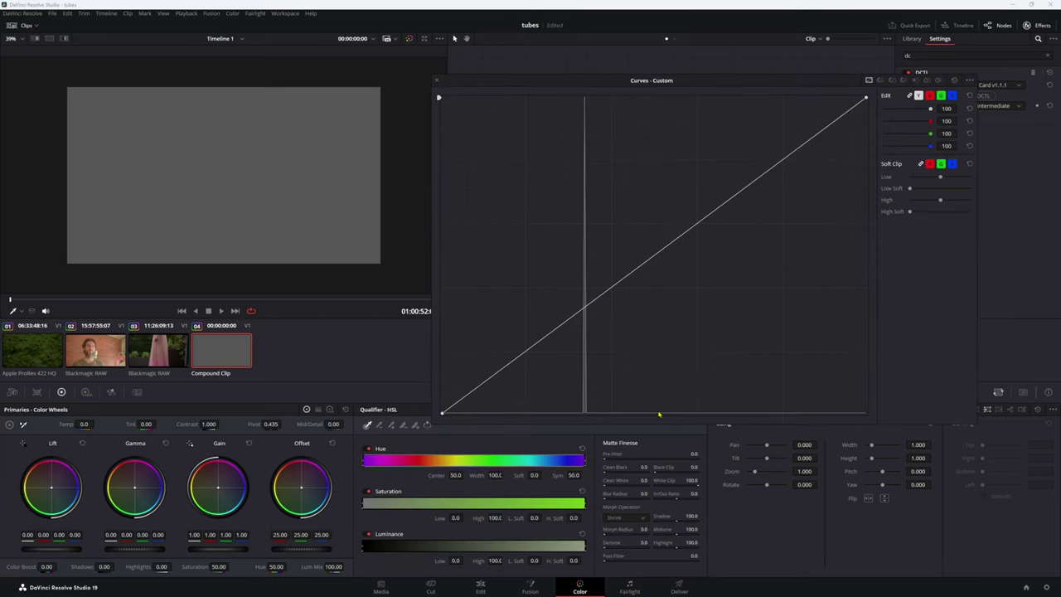
pyautogui.click(585, 308)
pyautogui.moveTo(541, 83); pyautogui.dragTo(550, 285)
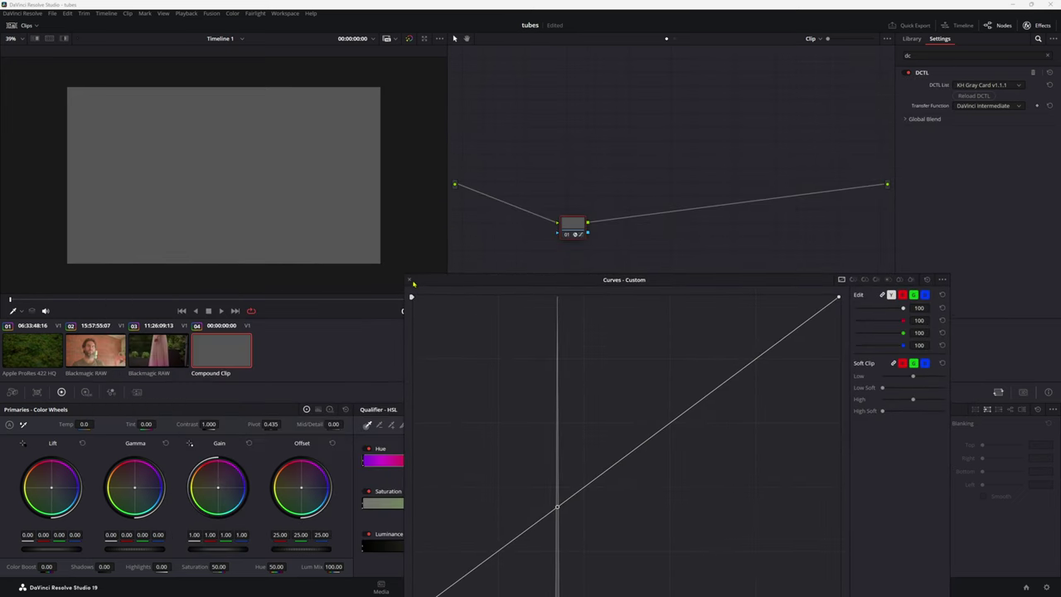
pyautogui.moveTo(413, 283); pyautogui.dragTo(413, 283)
# - Remove the gray card DCTL OFX plugin from Compound Clip 1's node
pyautogui.moveTo(580, 235); pyautogui.dragTo(575, 189)
pyautogui.rightClick(566, 160)
pyautogui.click(593, 242)
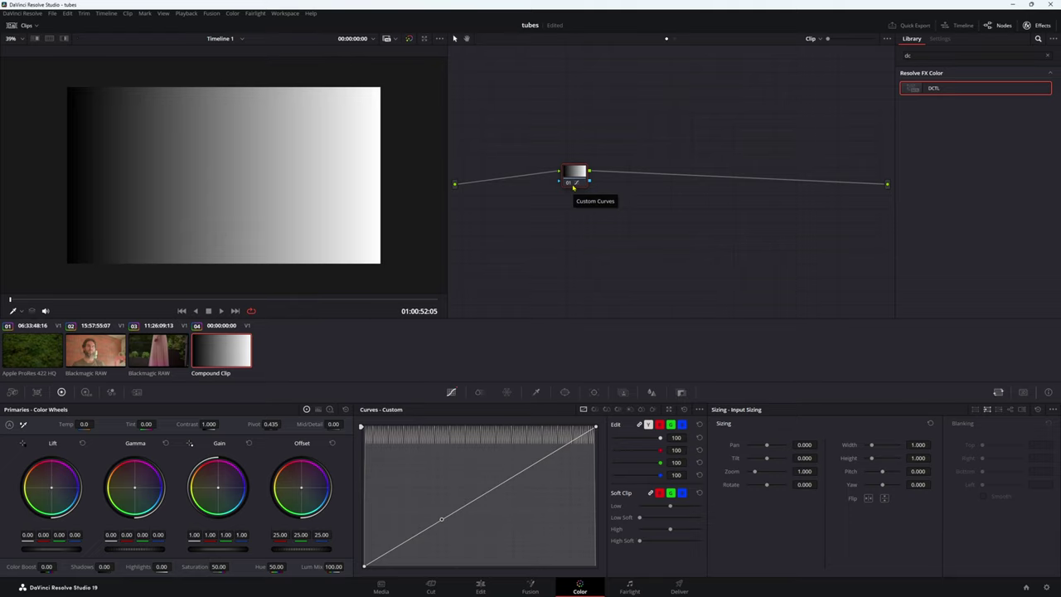
# - Float Curves - Custom at the top of the screen and cycle through the R, B and G channels
pyautogui.click(669, 409)
pyautogui.moveTo(638, 277); pyautogui.dragTo(622, 115)
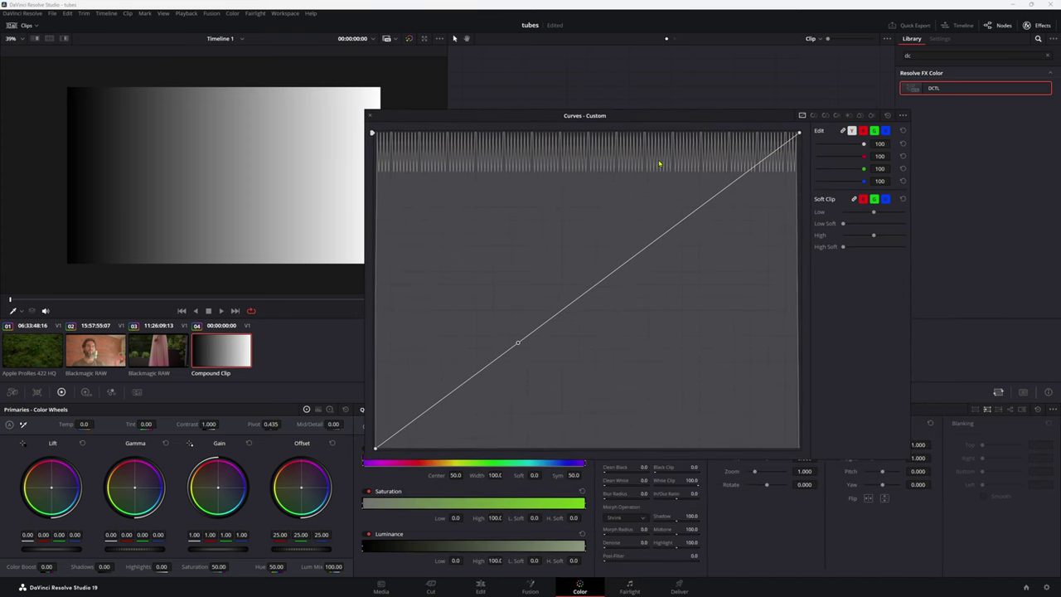
pyautogui.click(863, 131)
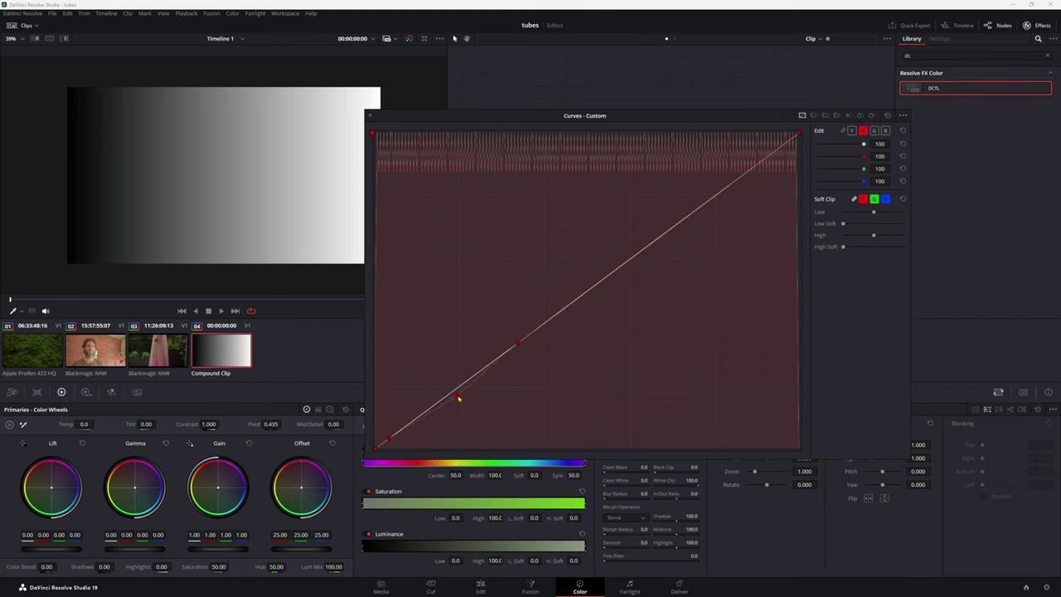
pyautogui.click(885, 130)
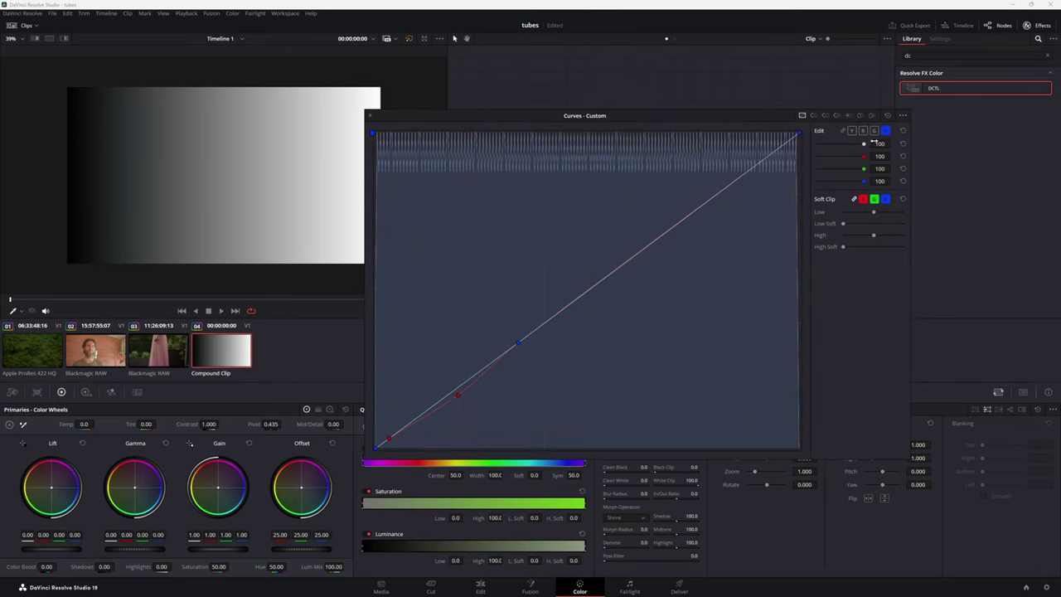
pyautogui.click(874, 131)
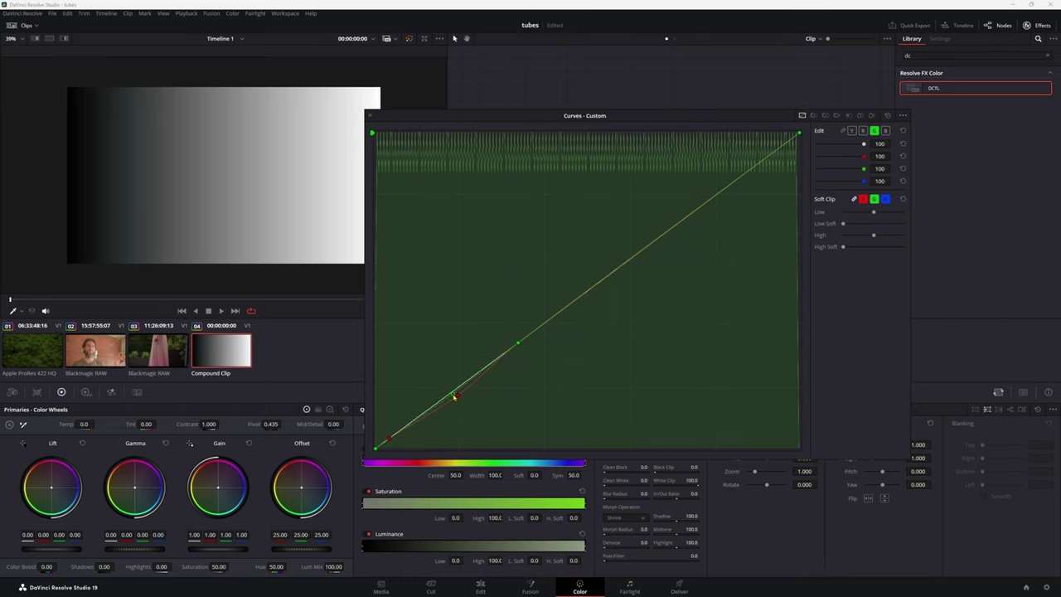
pyautogui.press('r')
pyautogui.press('g')
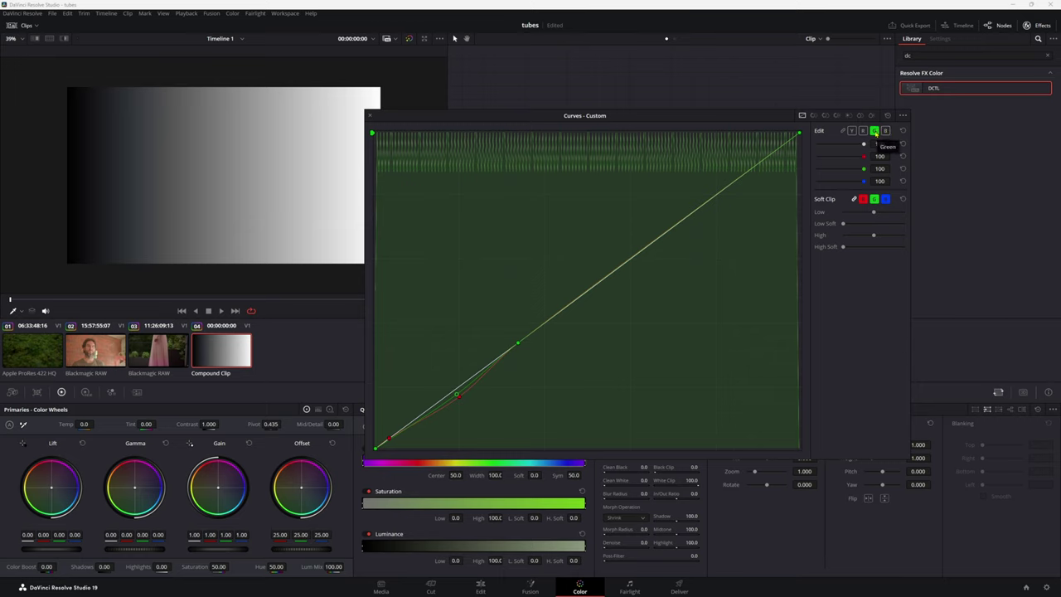
# - Bow the red curve up into the highlights, add an upper green point, and dip the blue midtones
pyautogui.click(863, 130)
pyautogui.moveTo(563, 311); pyautogui.dragTo(564, 300)
pyautogui.moveTo(659, 236); pyautogui.dragTo(693, 204)
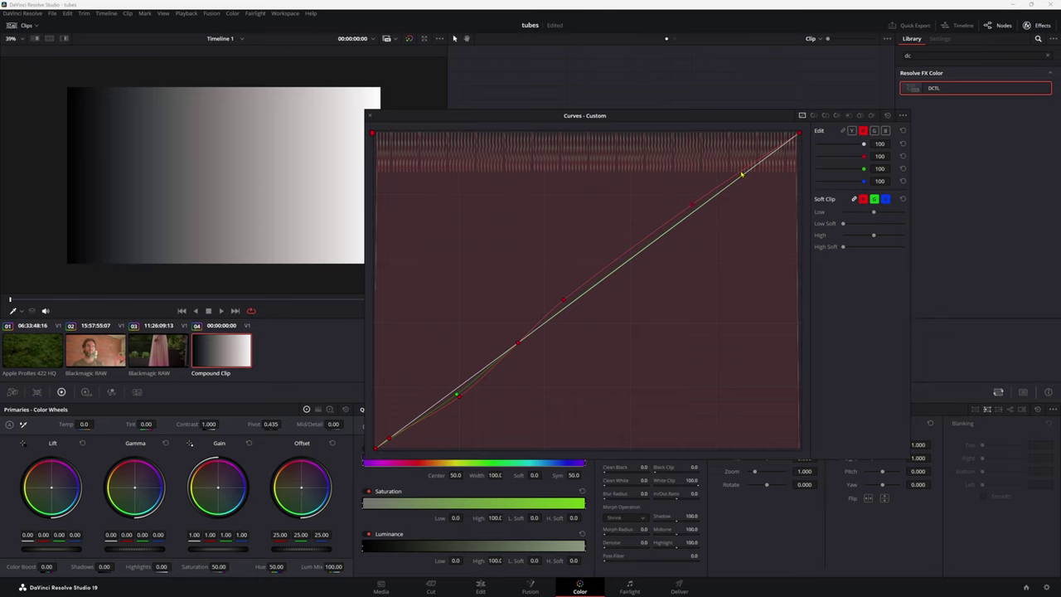
pyautogui.click(760, 164)
pyautogui.click(876, 131)
pyautogui.click(699, 206)
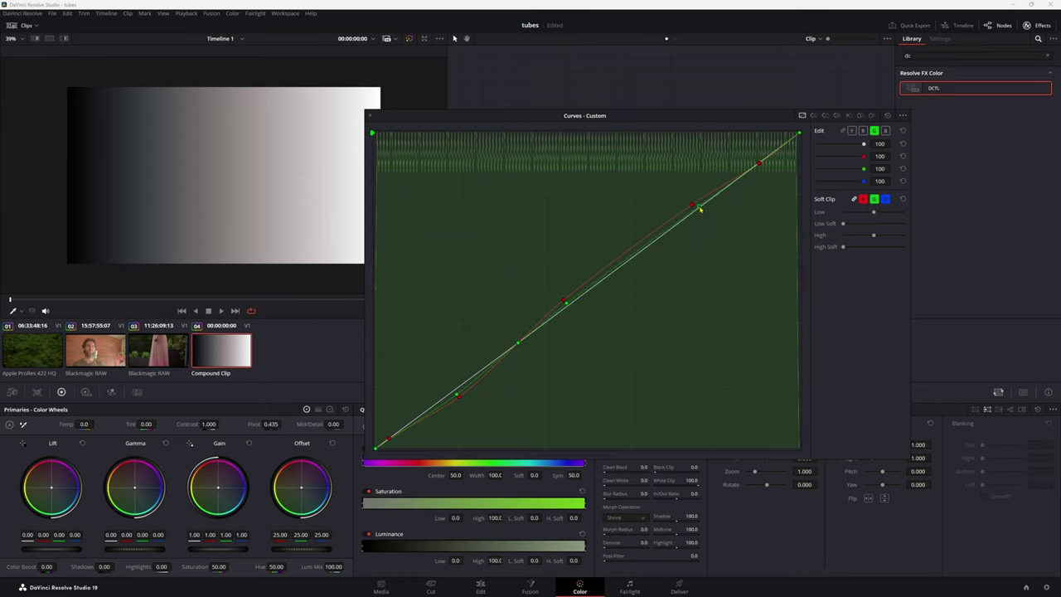
pyautogui.click(885, 131)
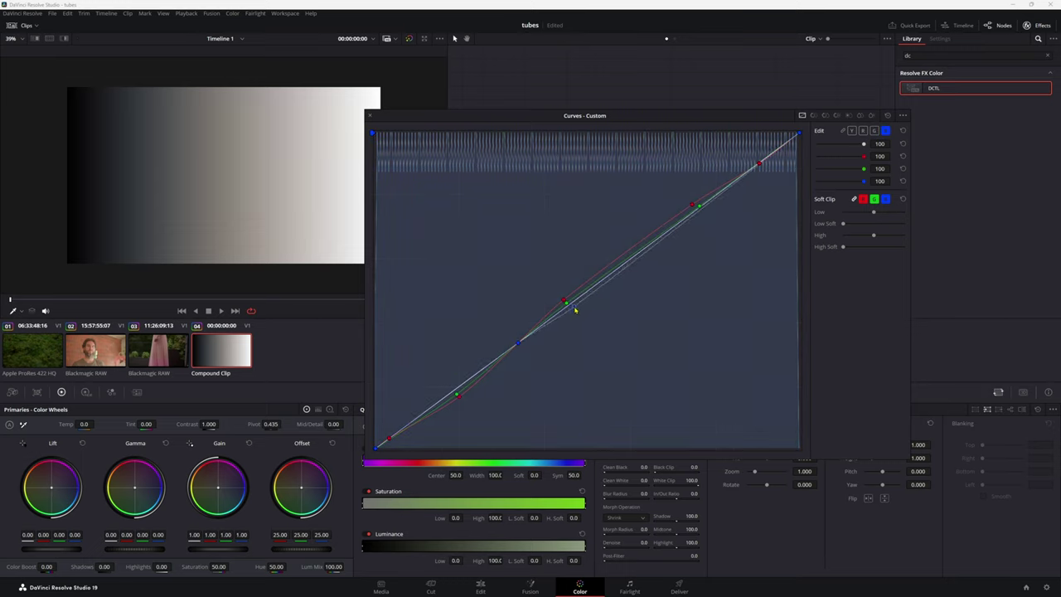
pyautogui.moveTo(570, 300); pyautogui.dragTo(578, 306)
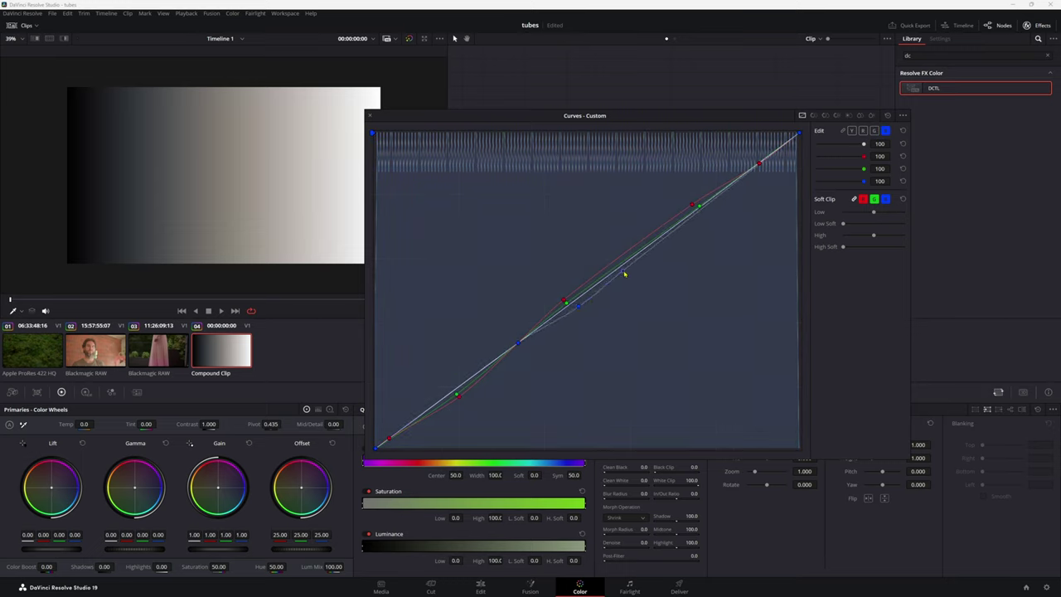
pyautogui.click(702, 207)
pyautogui.moveTo(549, 118); pyautogui.dragTo(579, 117)
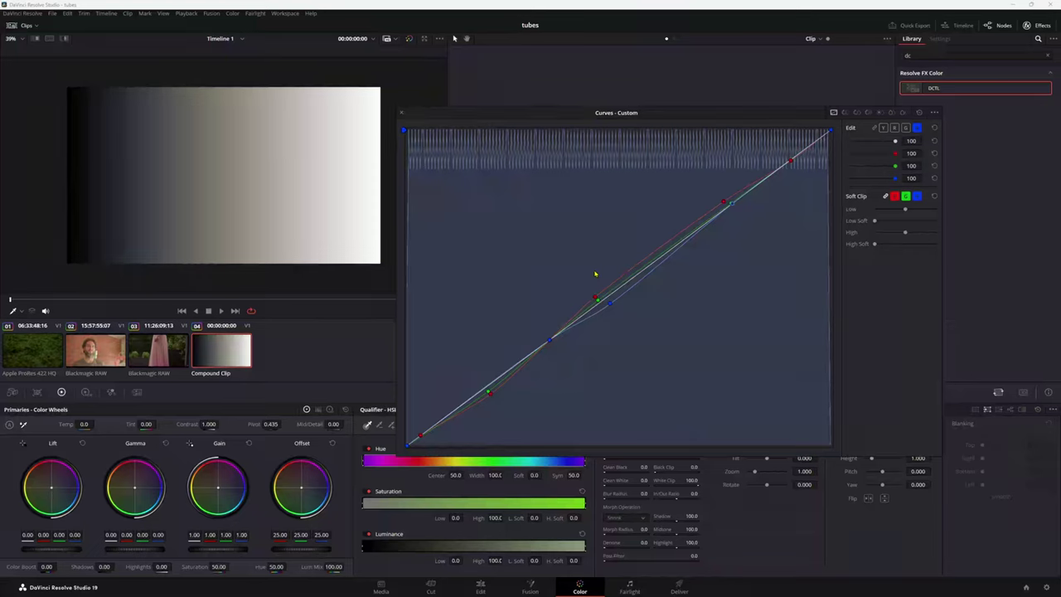
# - Pull a trial luma S-curve on the Y channel
pyautogui.press('y')
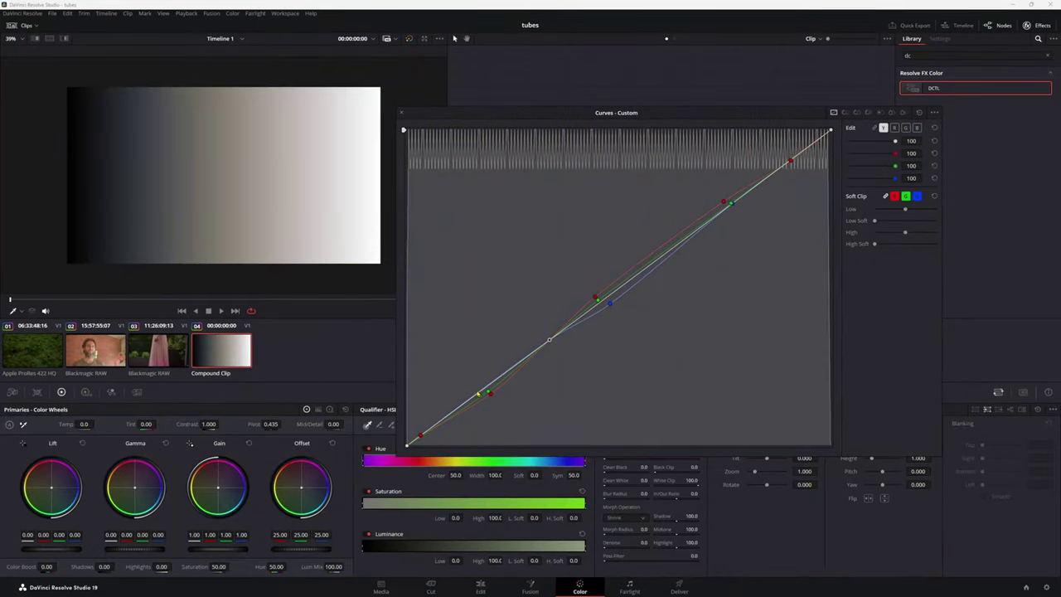
pyautogui.moveTo(485, 393); pyautogui.dragTo(507, 404)
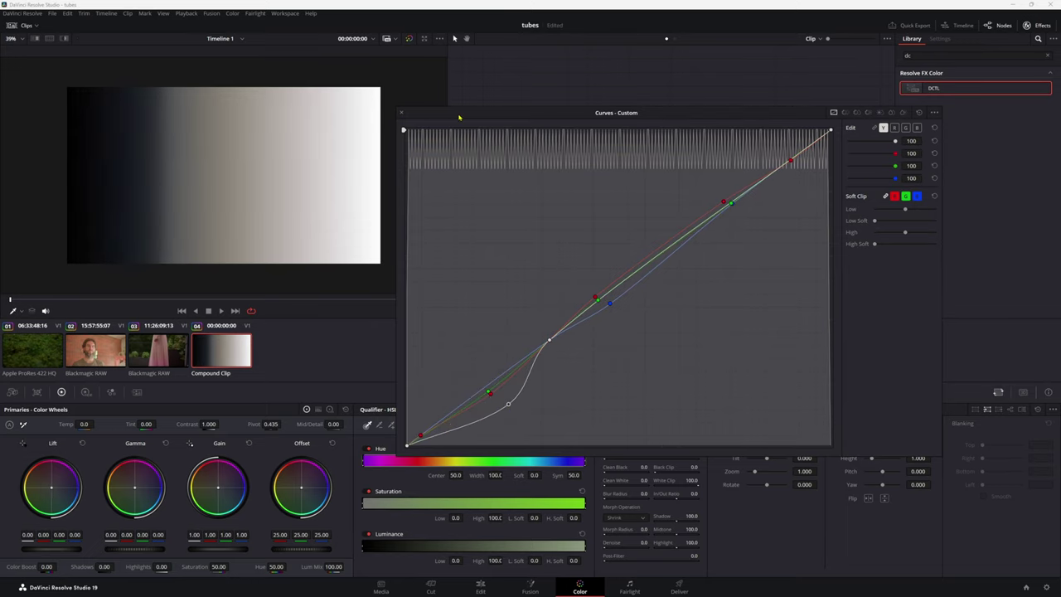
pyautogui.moveTo(460, 114); pyautogui.dragTo(616, 96)
# - Hide the clips strip and node editor and zoom the viewer onto the ramp
pyautogui.click(20, 25)
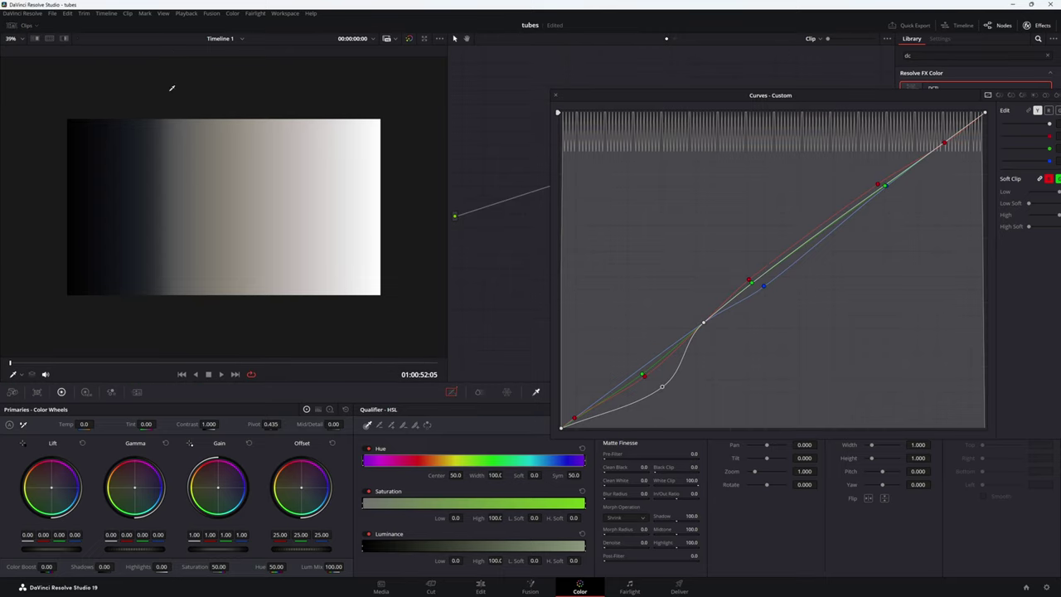
pyautogui.hotkey('shift', 'n')
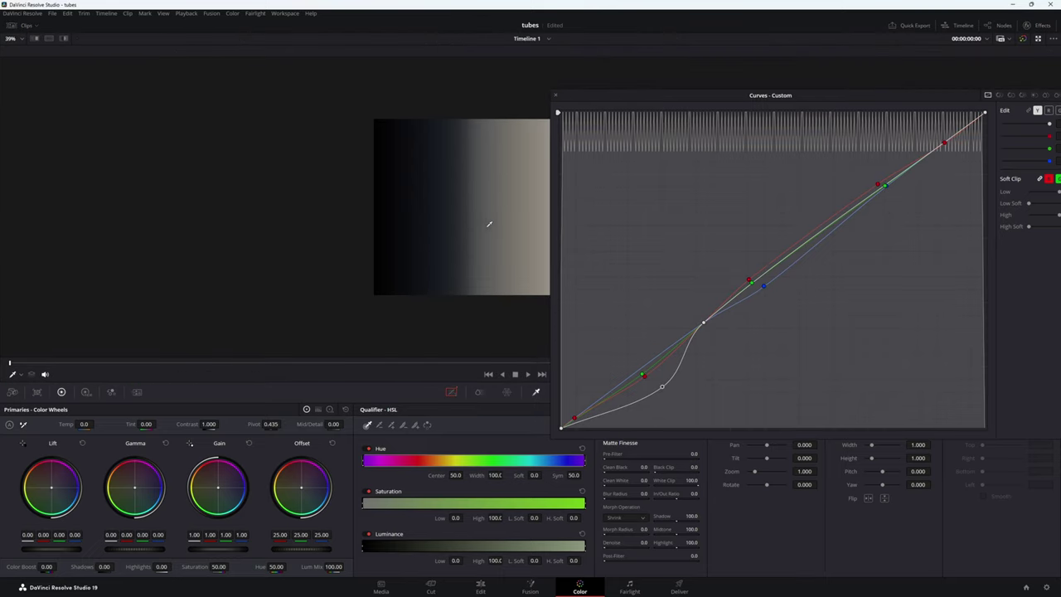
pyautogui.moveTo(369, 191); pyautogui.dragTo(323, 207)
pyautogui.scroll(2, 246, 204)
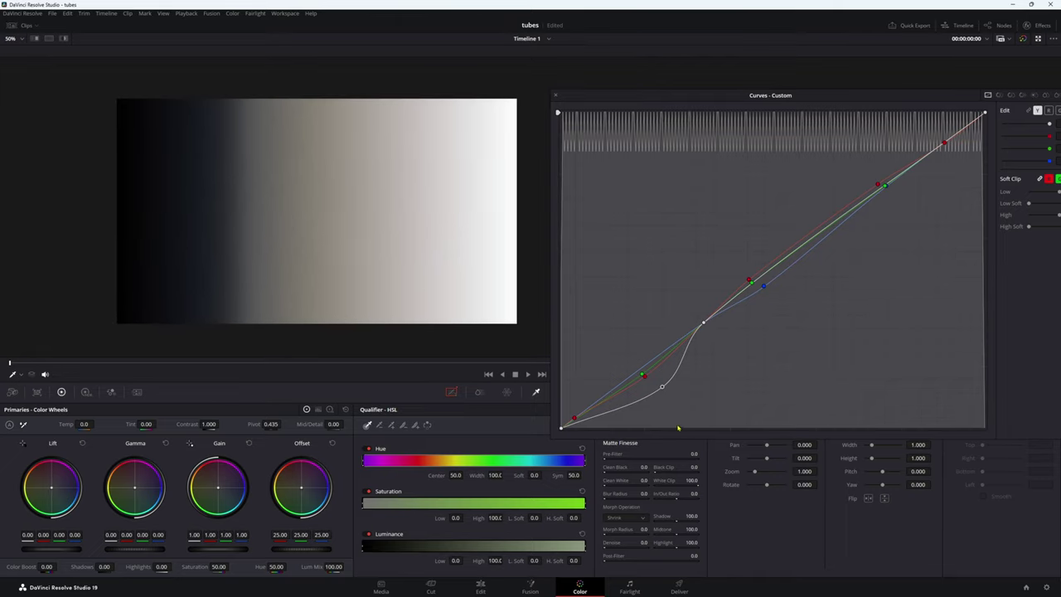
# - Delete the trial luma point, select the red curve, and zoom in on the ramp's dark end
pyautogui.moveTo(662, 389); pyautogui.dragTo(692, 398)
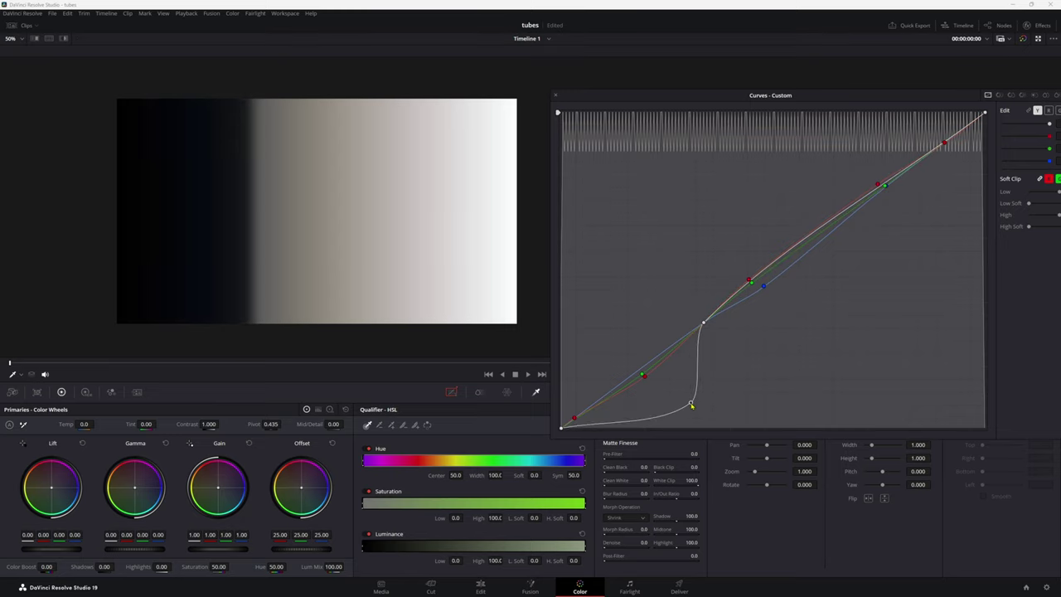
pyautogui.rightClick(692, 398)
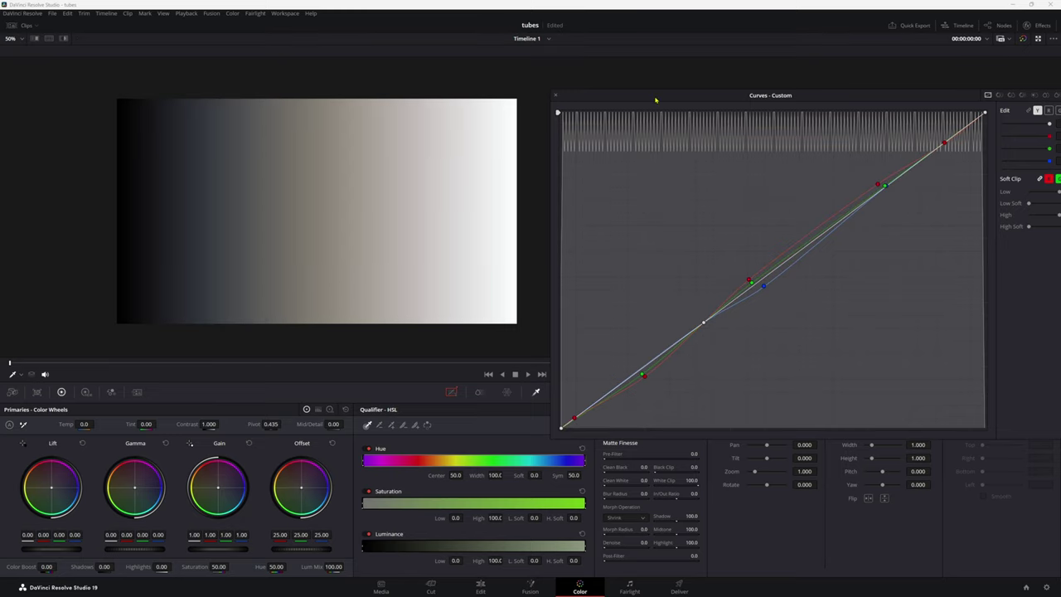
pyautogui.moveTo(655, 101); pyautogui.dragTo(637, 97)
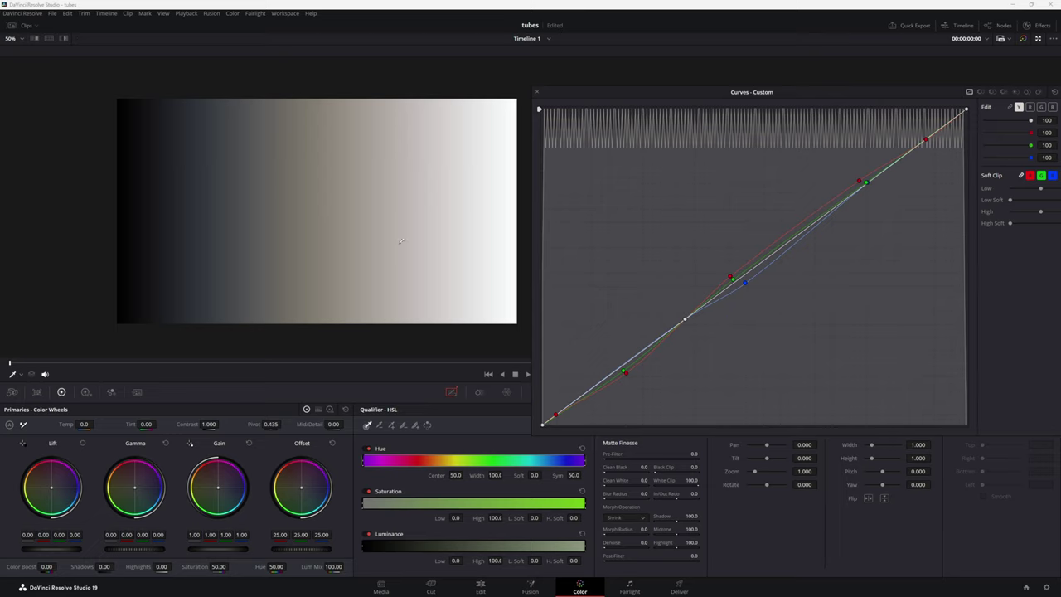
pyautogui.click(644, 360)
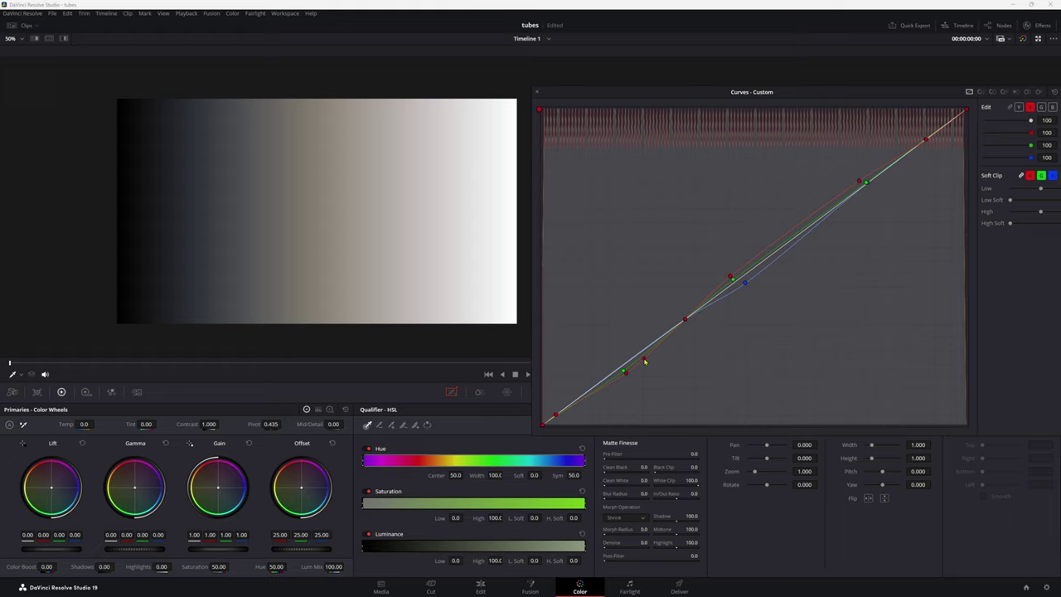
pyautogui.scroll(3, 200, 242)
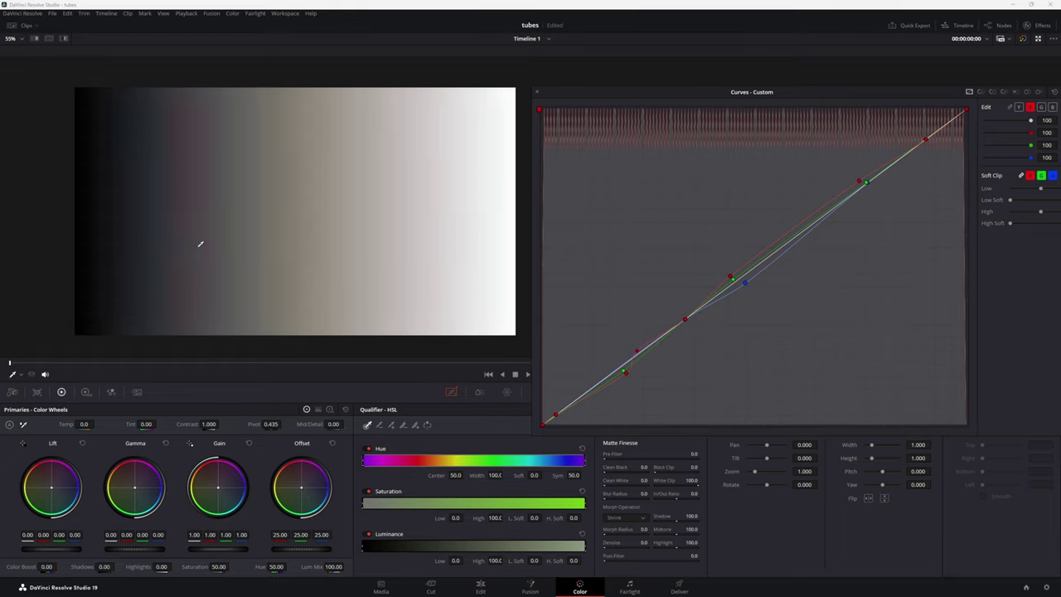
pyautogui.moveTo(200, 242); pyautogui.dragTo(408, 277)
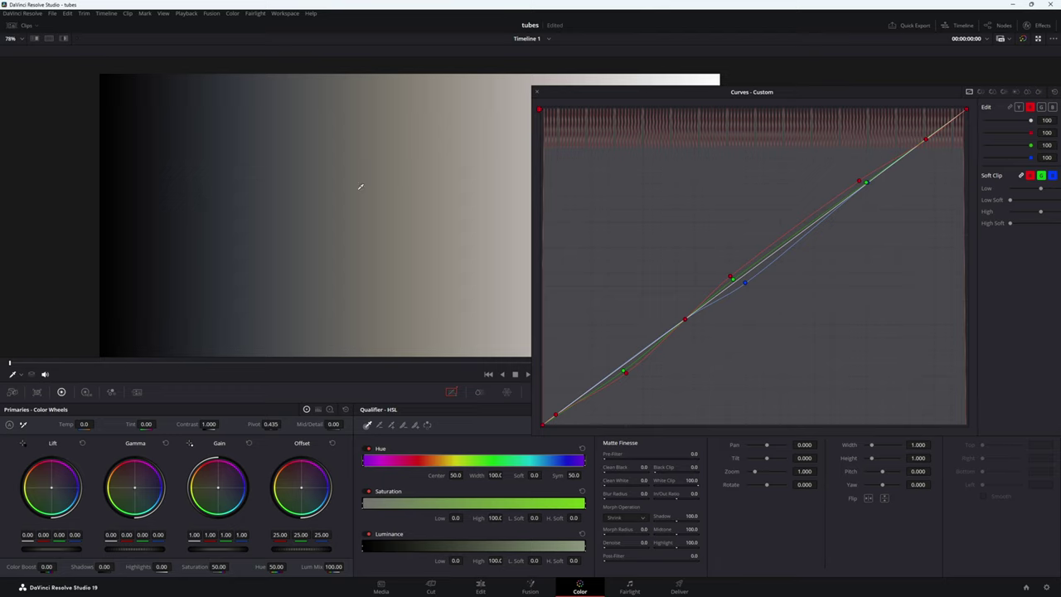
pyautogui.moveTo(596, 99); pyautogui.dragTo(373, 90)
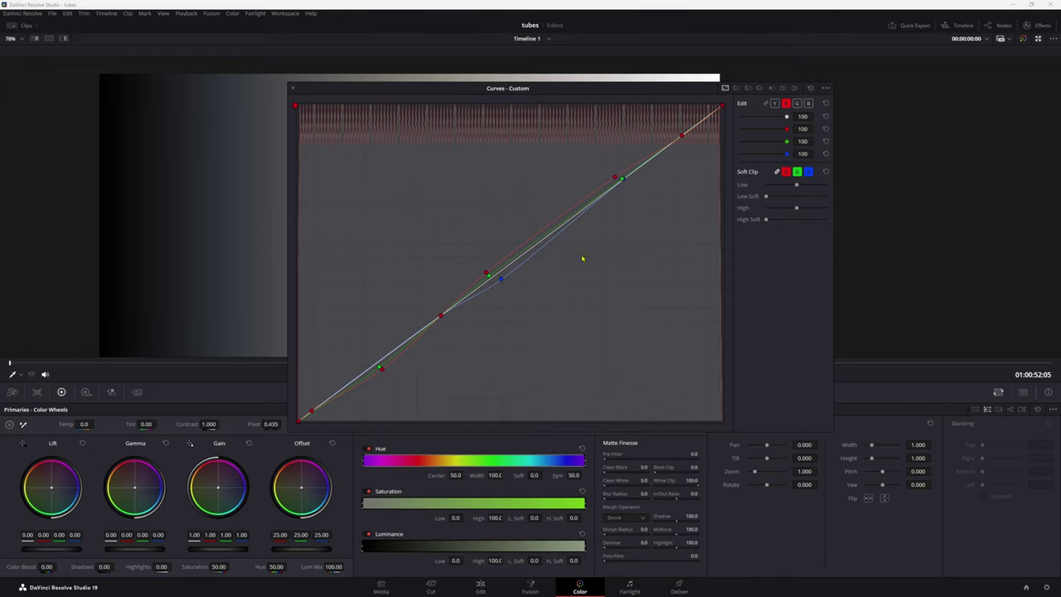
pyautogui.moveTo(451, 96); pyautogui.dragTo(676, 92)
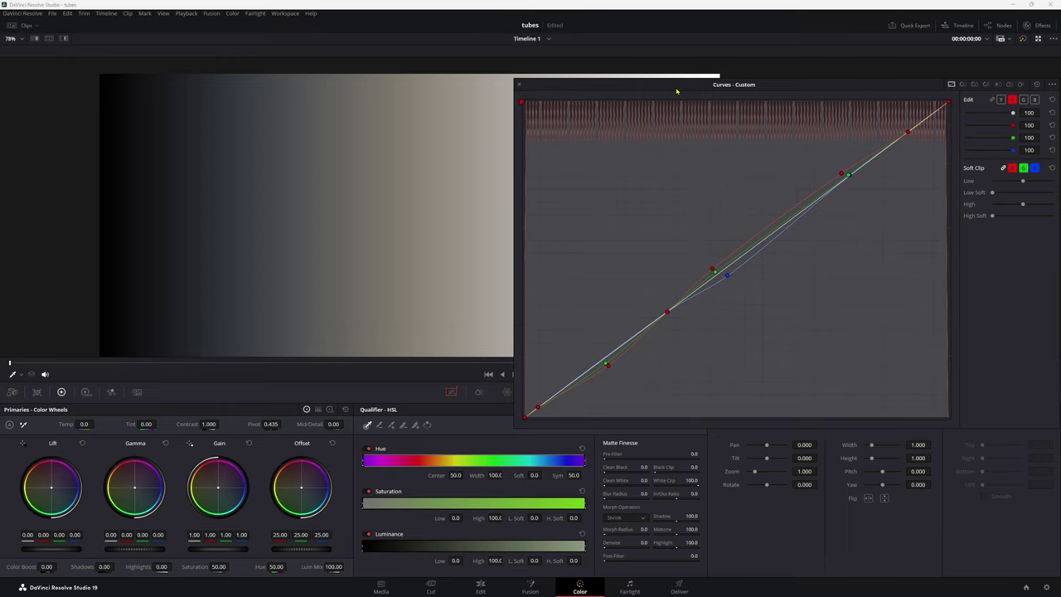
# - Dock the curves, restore the clips strip and node graph, and close the effects library
pyautogui.click(520, 86)
pyautogui.hotkey('alt', 'f')
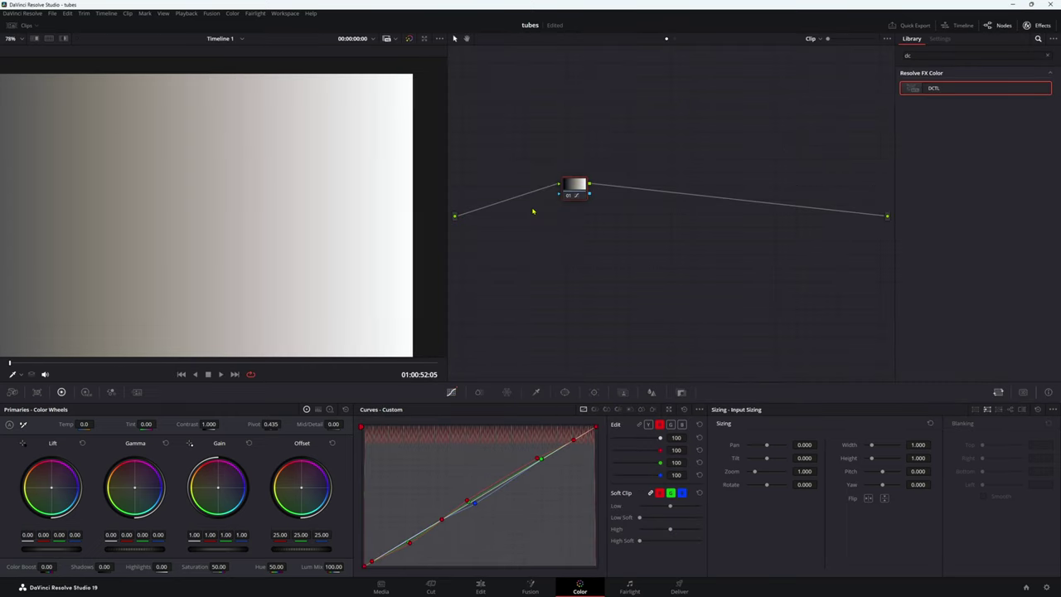
pyautogui.click(19, 26)
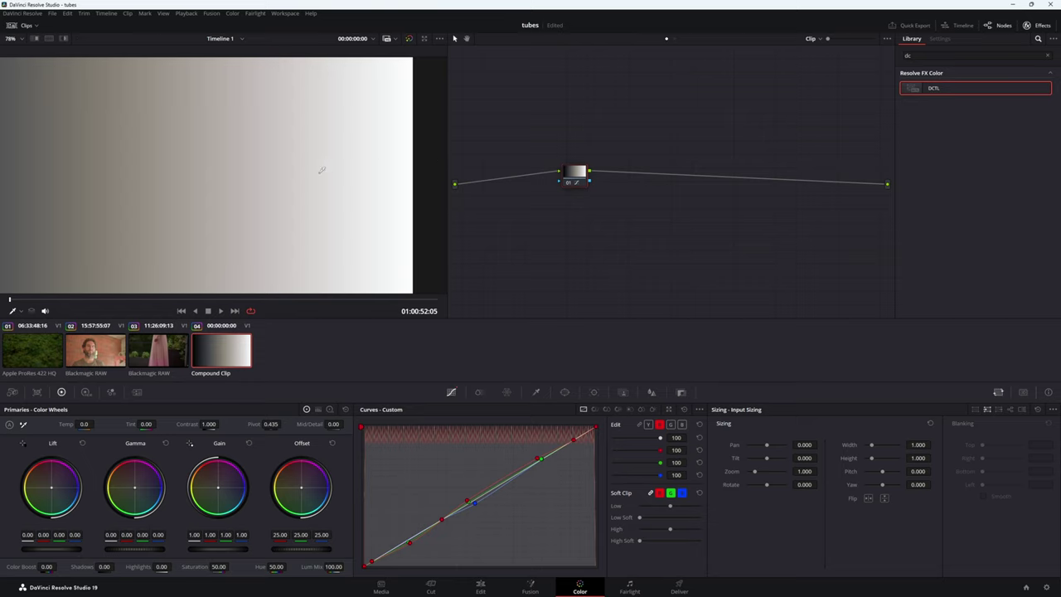
pyautogui.moveTo(581, 180); pyautogui.dragTo(585, 151)
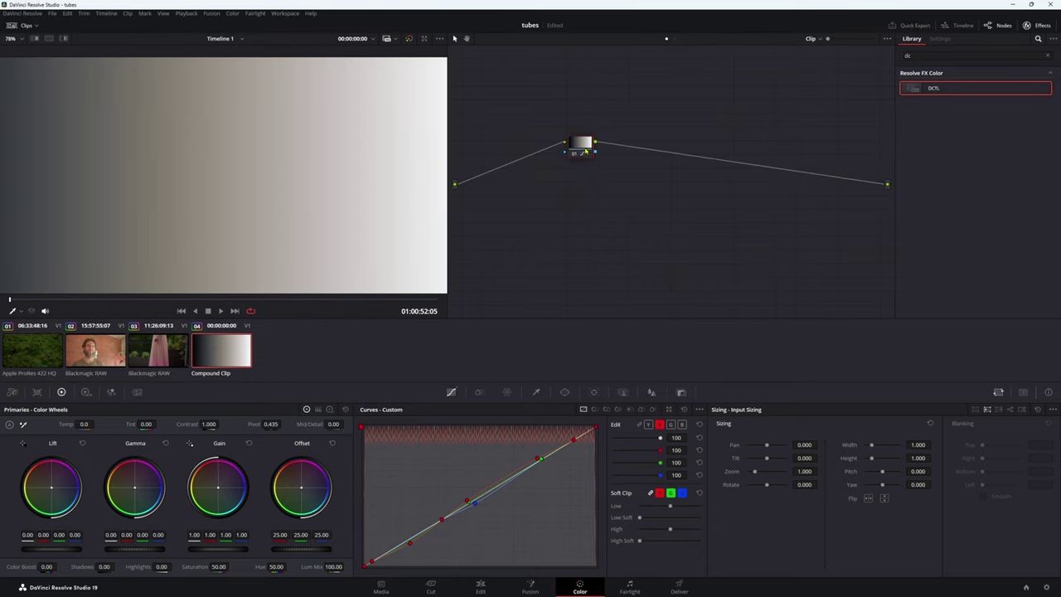
pyautogui.moveTo(450, 126); pyautogui.dragTo(620, 126)
pyautogui.click(1037, 25)
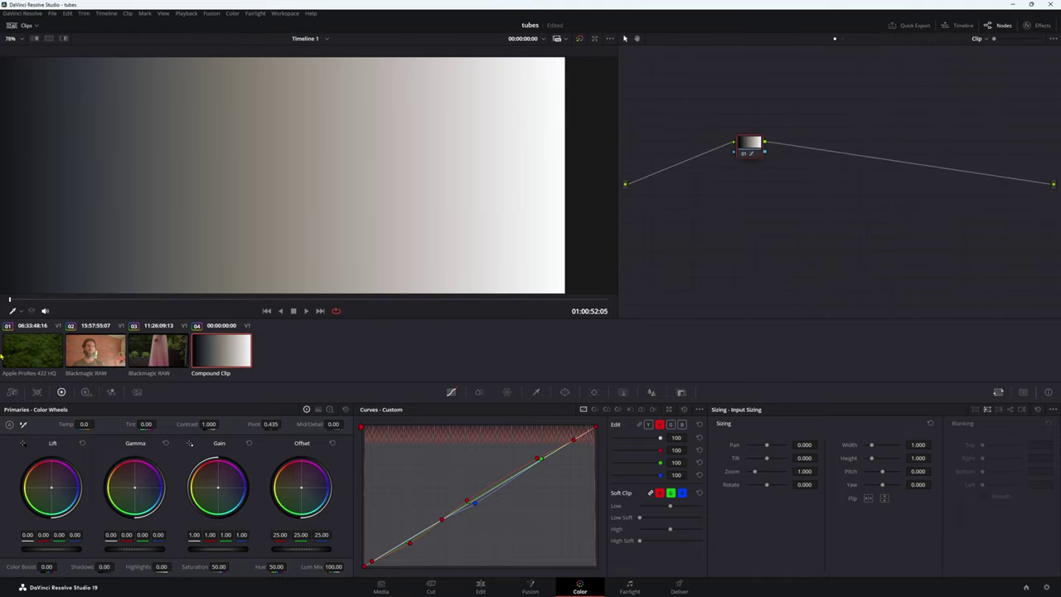
# - On astronaut clip 01, move node 11 'Look' up and paste the custom curve grade into it
pyautogui.click(33, 363)
pyautogui.click(396, 300)
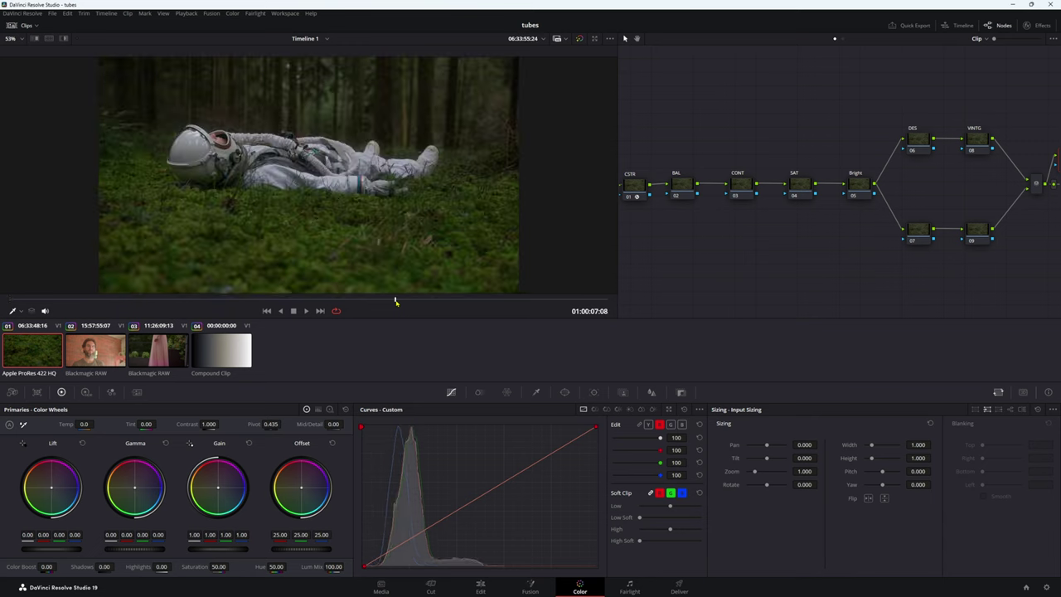
pyautogui.moveTo(396, 301); pyautogui.dragTo(465, 300)
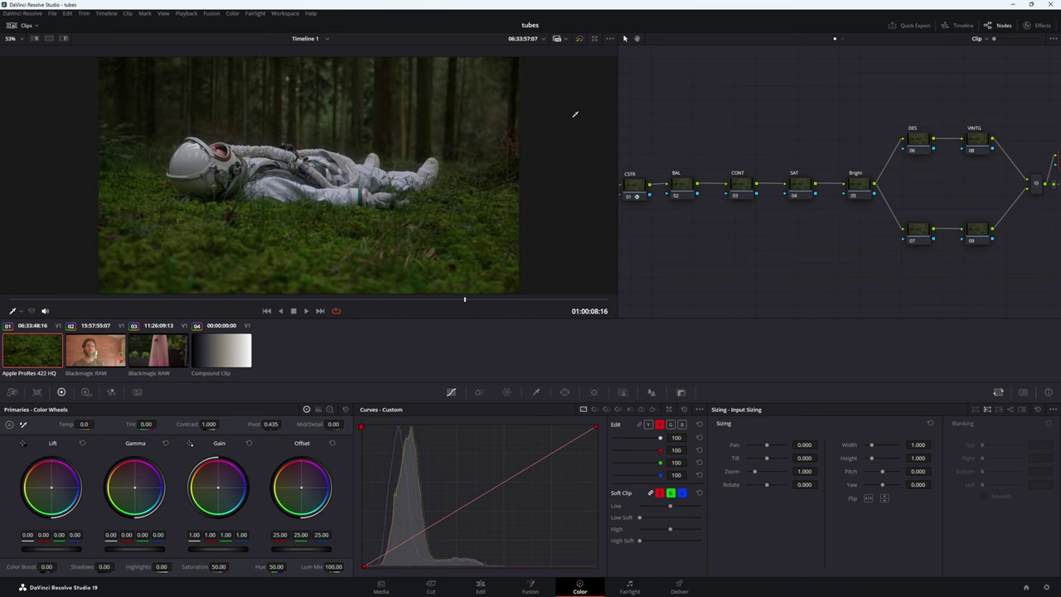
pyautogui.moveTo(618, 131); pyautogui.dragTo(429, 131)
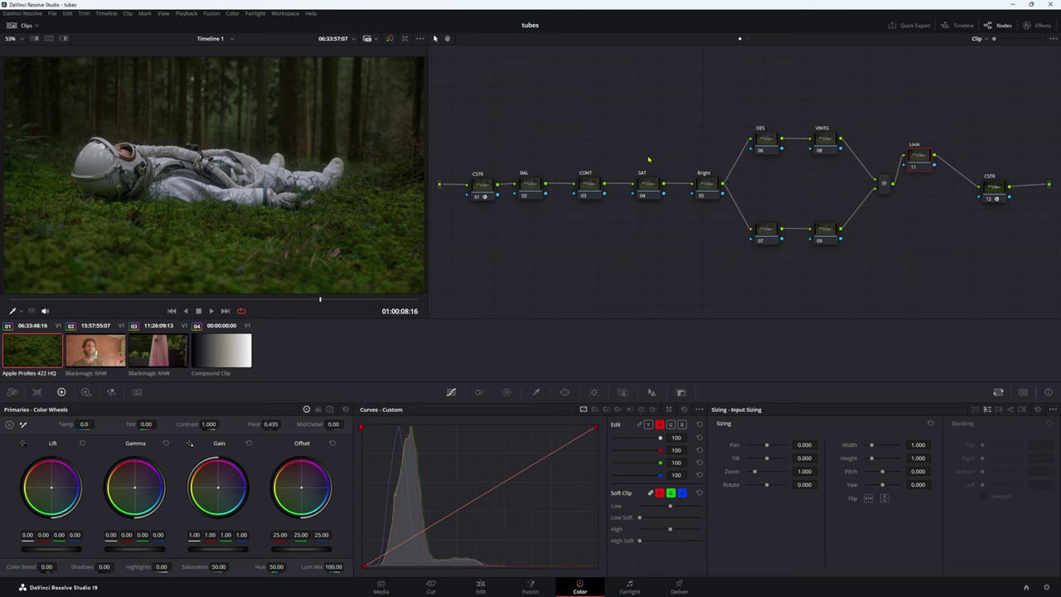
pyautogui.moveTo(922, 165); pyautogui.dragTo(862, 95)
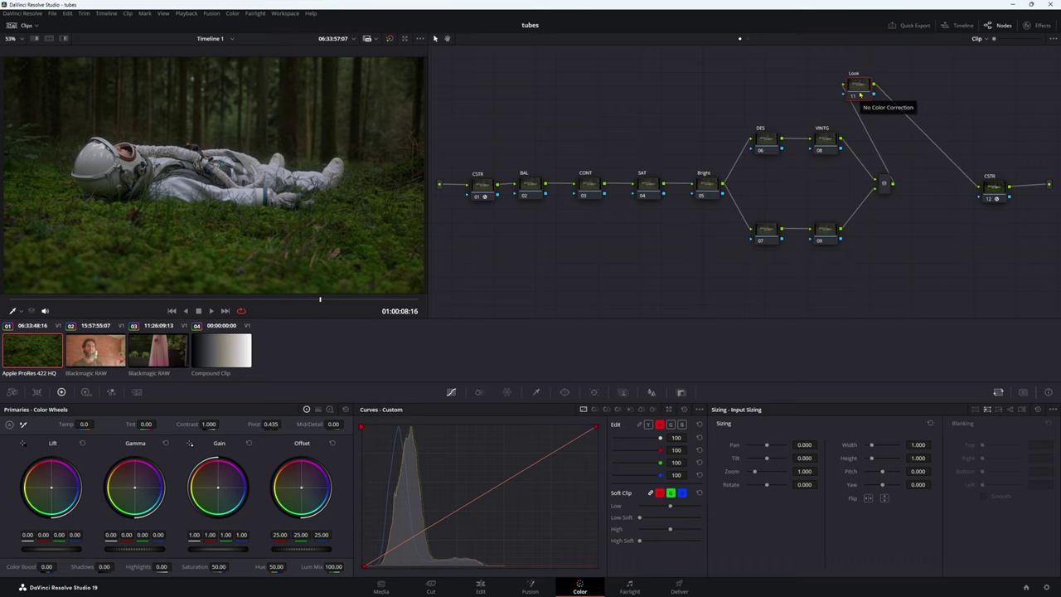
pyautogui.hotkey('ctrl', 'z')
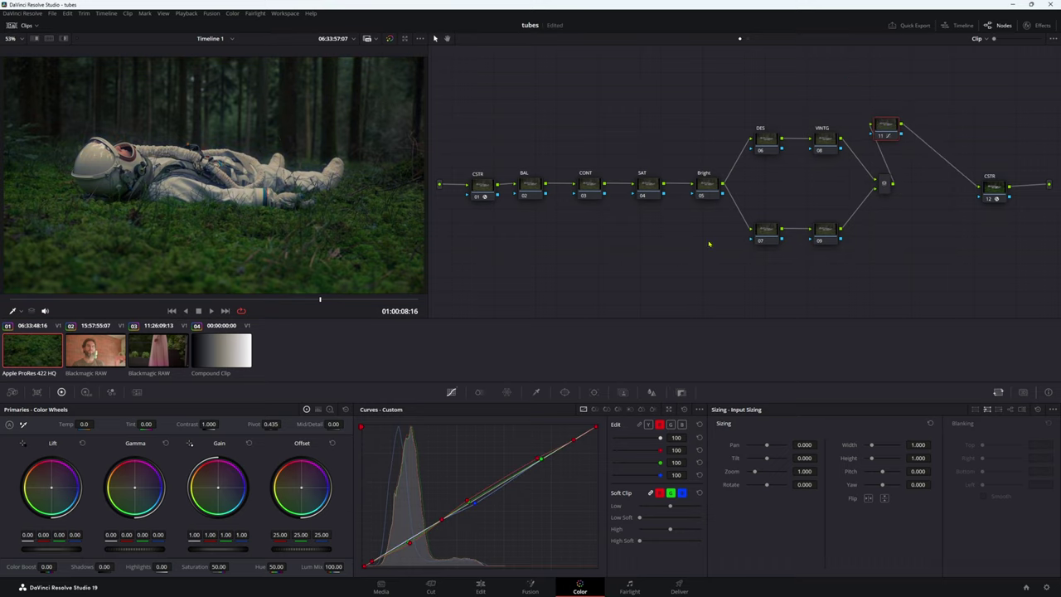
# - Review the astronaut clip in Cinema Viewer, then step down to the man's clip 02
pyautogui.hotkey('ctrl', 'f')
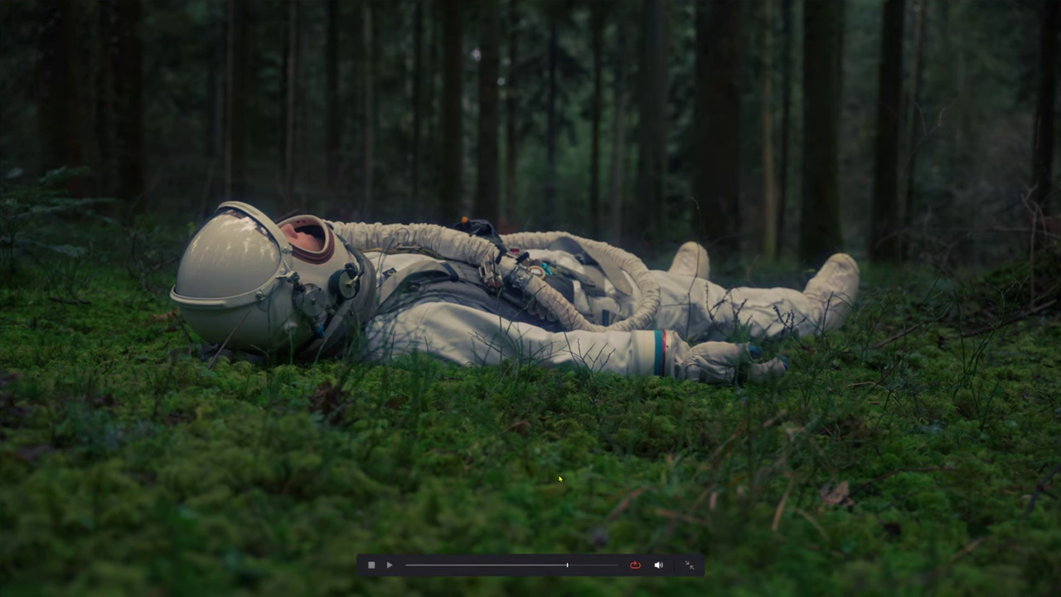
pyautogui.moveTo(569, 565); pyautogui.dragTo(585, 566)
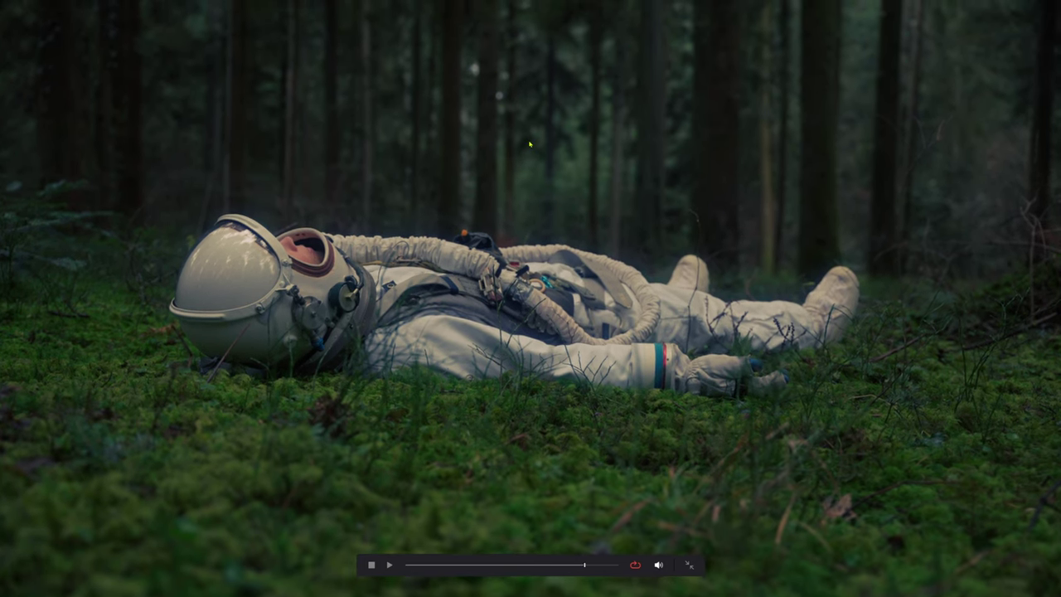
pyautogui.press('Escape')
pyautogui.press('Down')
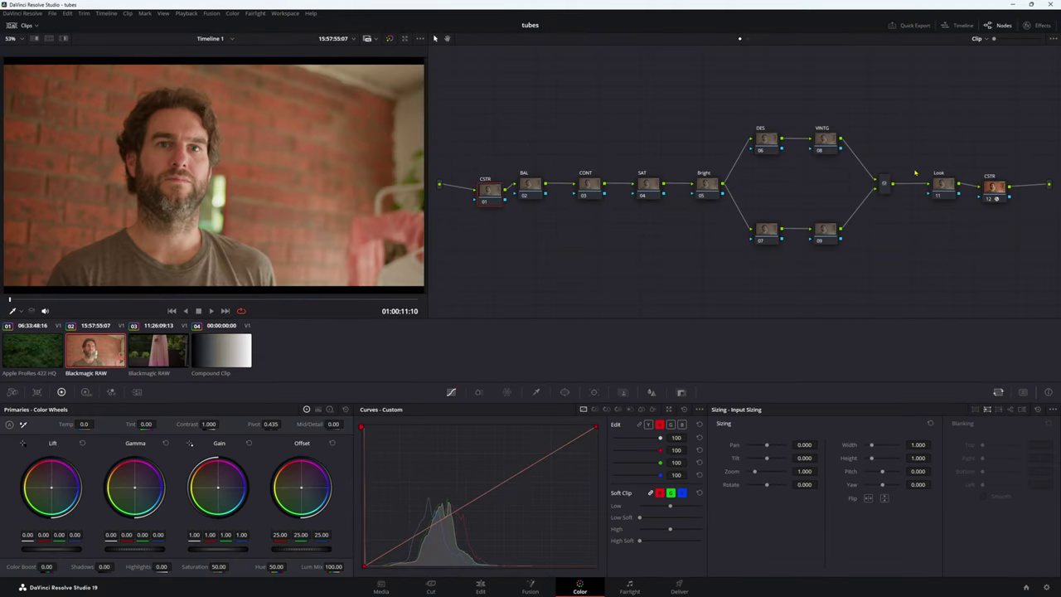
# - Reposition the man clip's Look node with the curves grade and review it full screen
pyautogui.moveTo(946, 187); pyautogui.dragTo(918, 123)
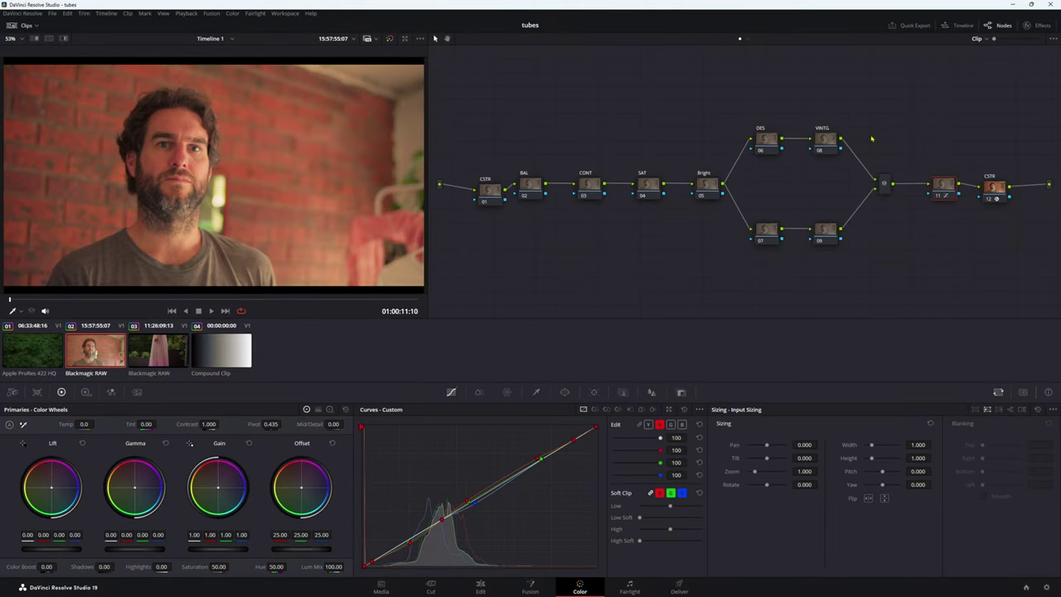
pyautogui.hotkey('ctrl', 'f')
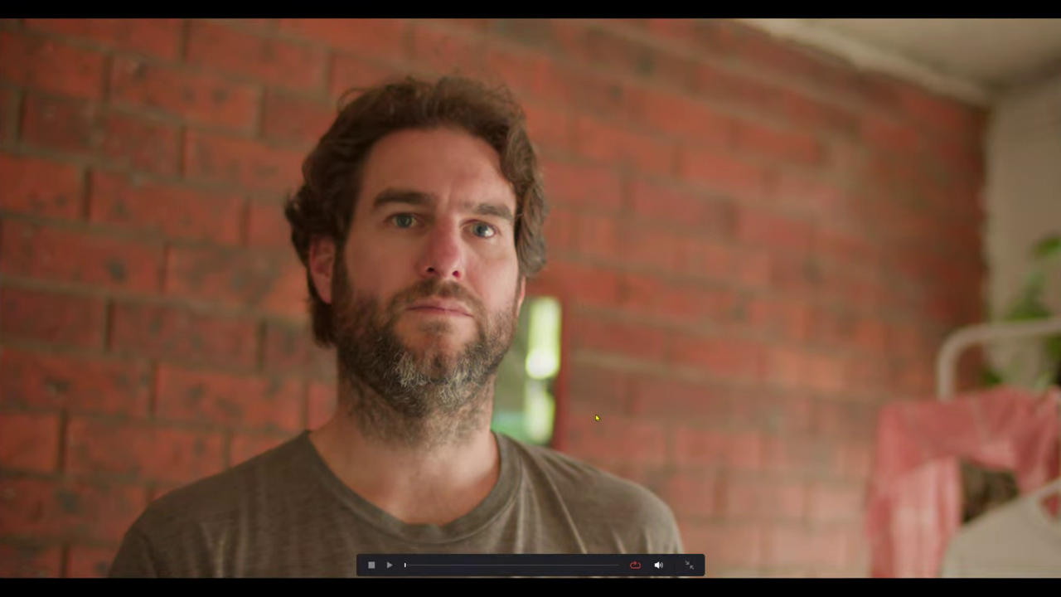
pyautogui.moveTo(553, 569); pyautogui.dragTo(515, 565)
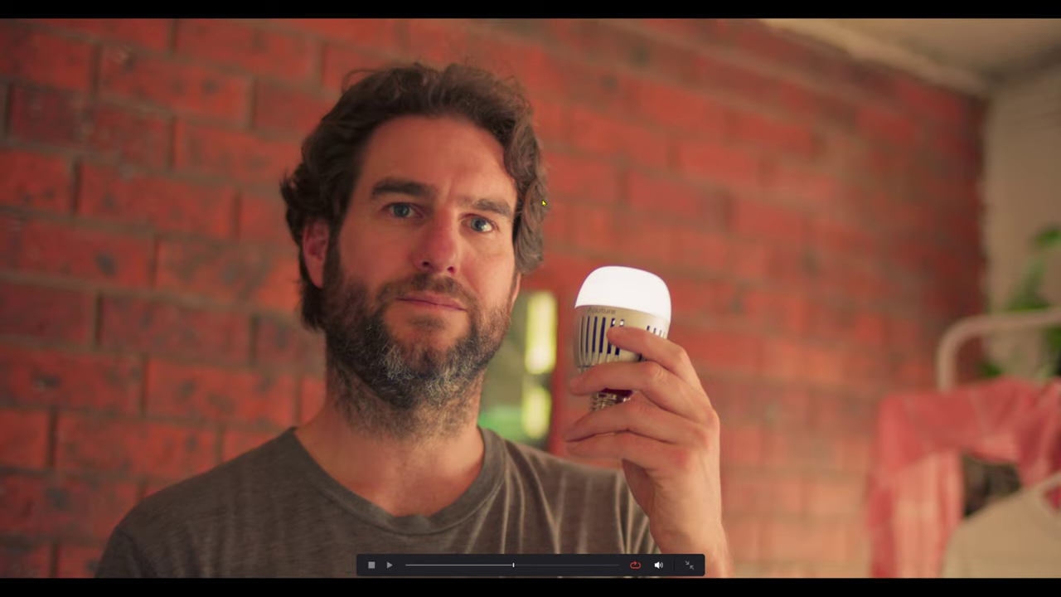
pyautogui.hotkey('ctrl', 'f')
# - Do the same for the pink-dress clip 03's Look node and review it full screen
pyautogui.click(159, 367)
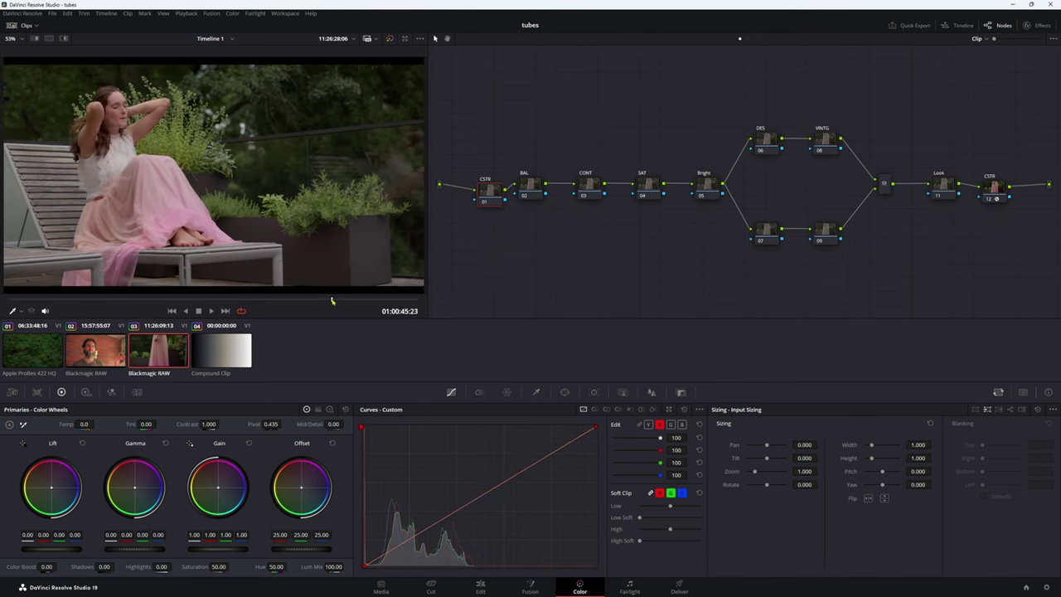
pyautogui.moveTo(943, 191); pyautogui.dragTo(911, 116)
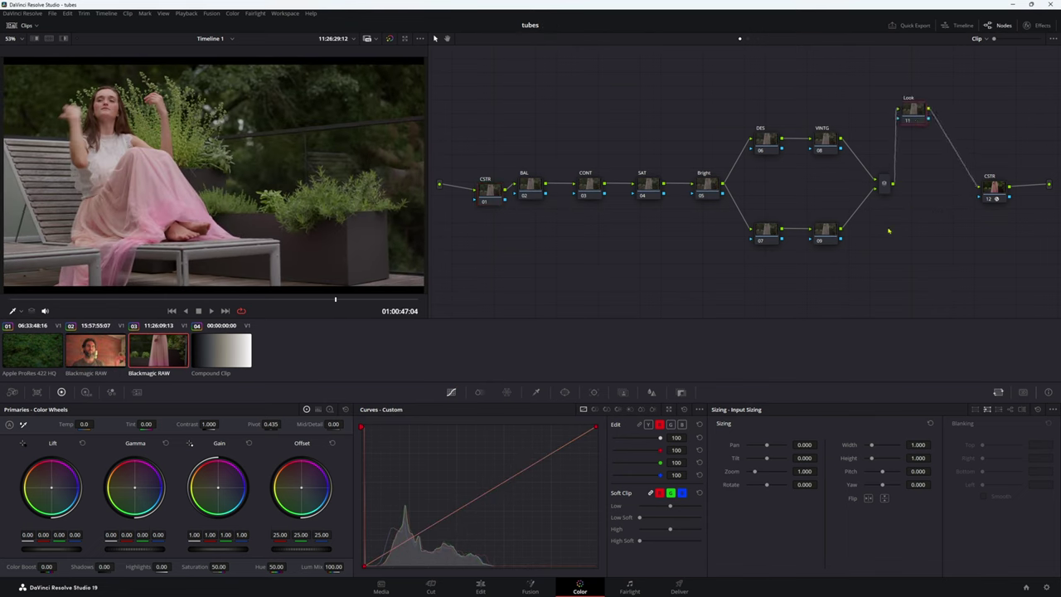
pyautogui.hotkey('ctrl', 'f')
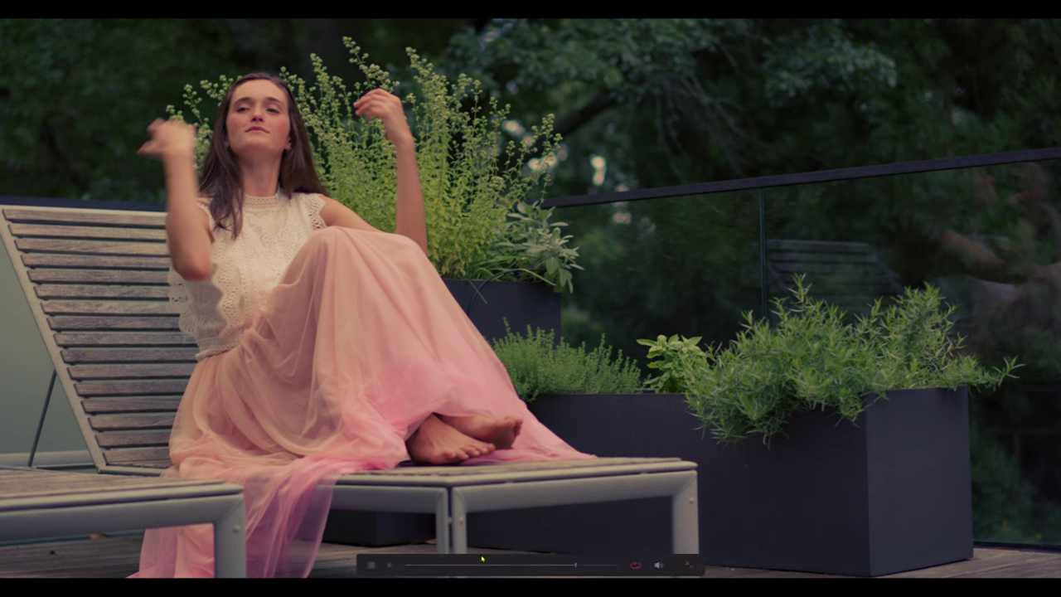
pyautogui.click(583, 565)
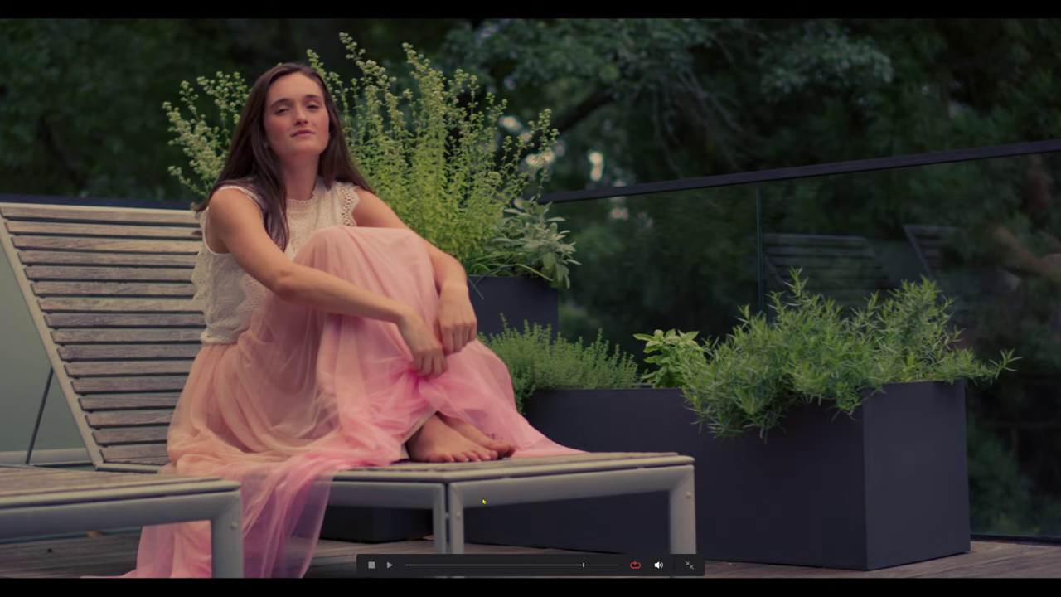
pyautogui.press('Escape')
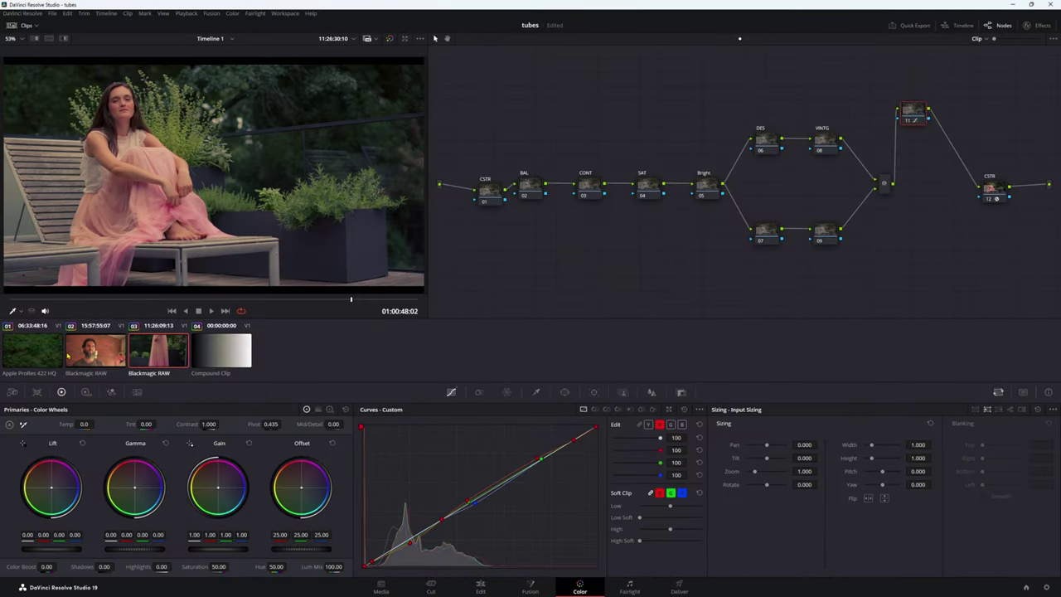
# - Recheck the pink-dress clip full screen around 45 s, then return to the astronaut clip at about 9 s
pyautogui.press('Up')
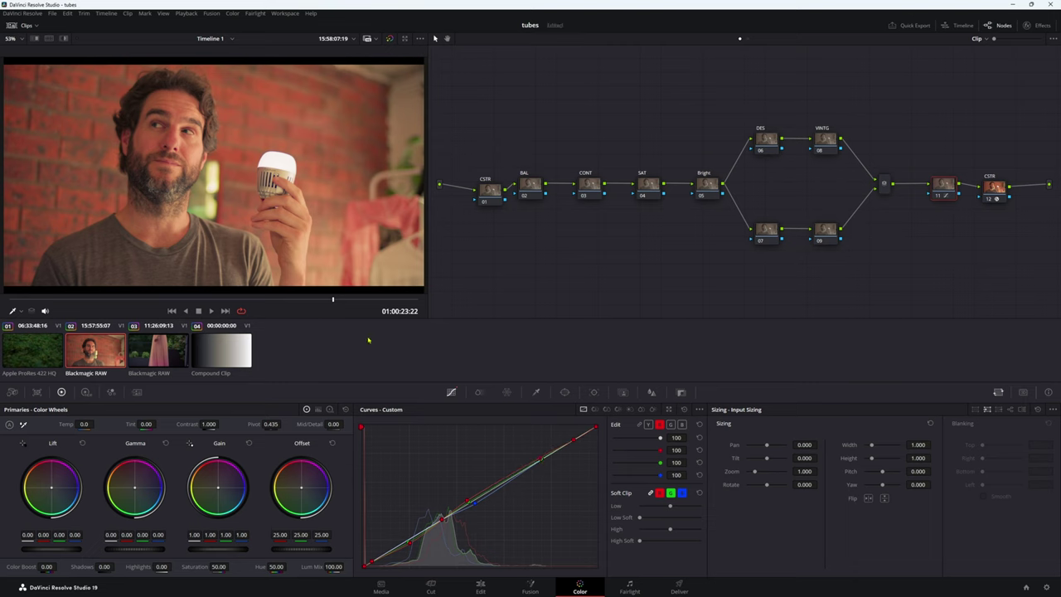
pyautogui.click(169, 352)
pyautogui.click(314, 298)
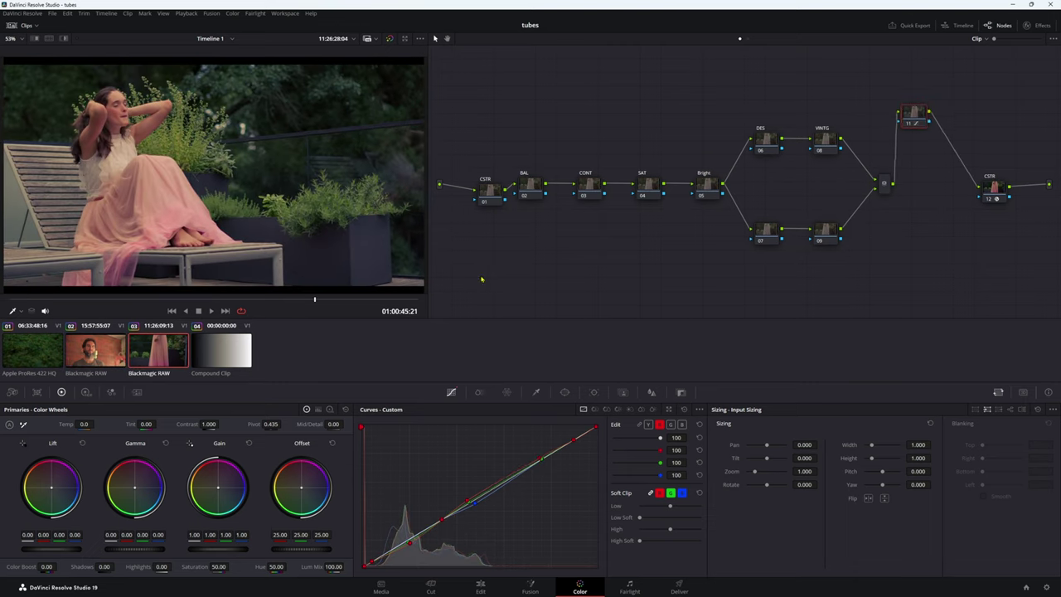
pyautogui.hotkey('ctrl', 'f')
pyautogui.moveTo(565, 565); pyautogui.dragTo(590, 566)
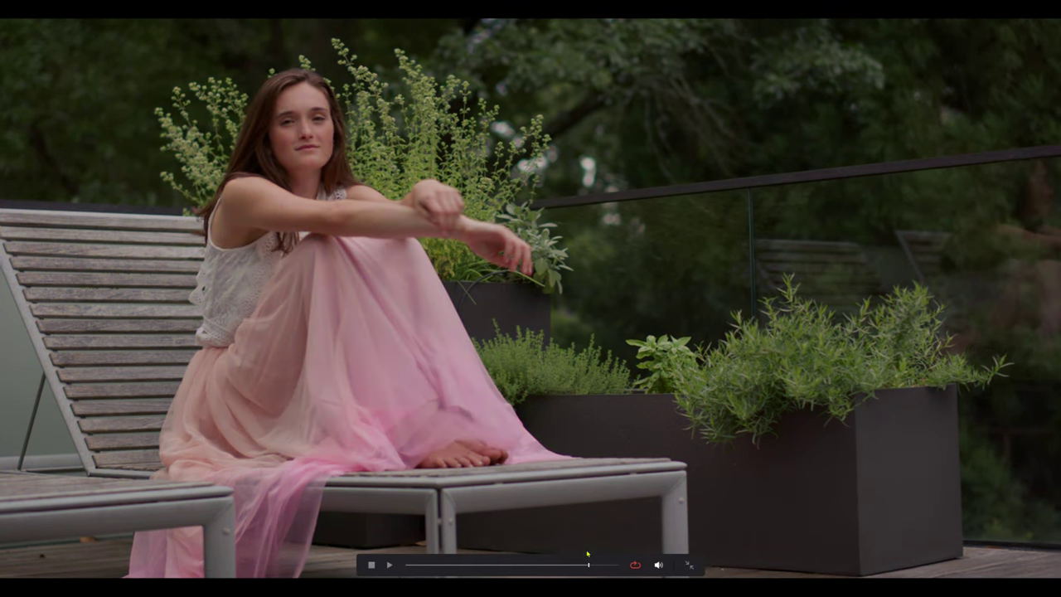
pyautogui.press('Escape')
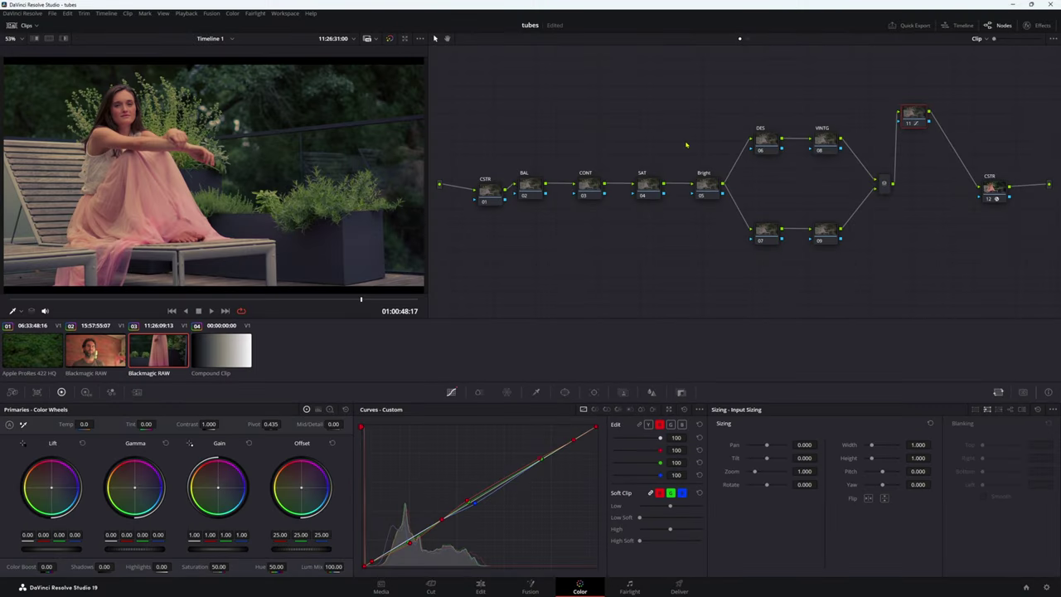
pyautogui.click(56, 352)
pyautogui.moveTo(274, 298); pyautogui.dragTo(358, 292)
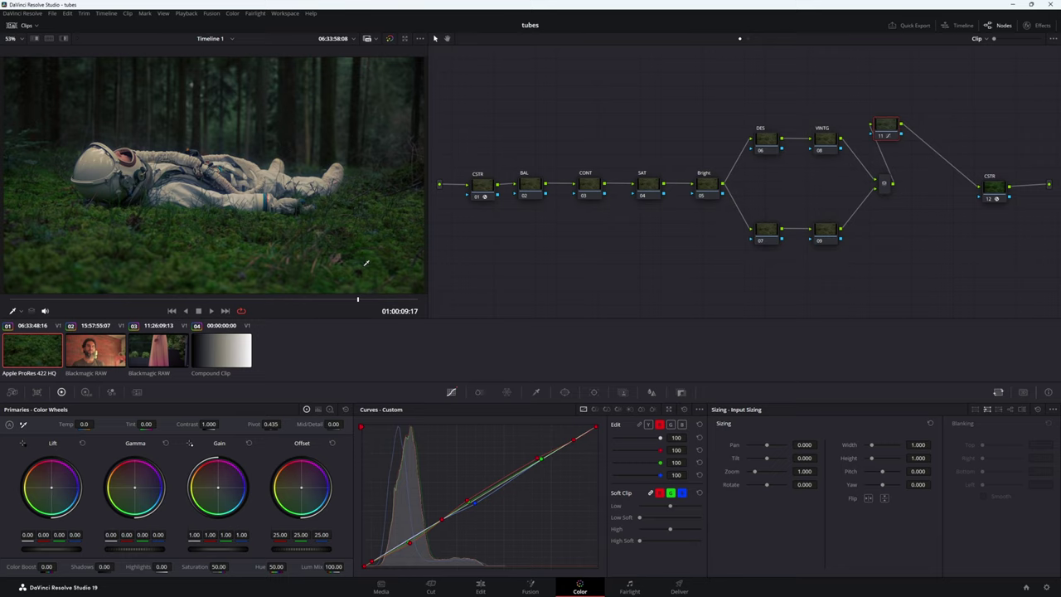
# - Set node 02 BAL's gamma to ACEScc and its Lum Mix to 0
pyautogui.moveTo(532, 192); pyautogui.dragTo(534, 163)
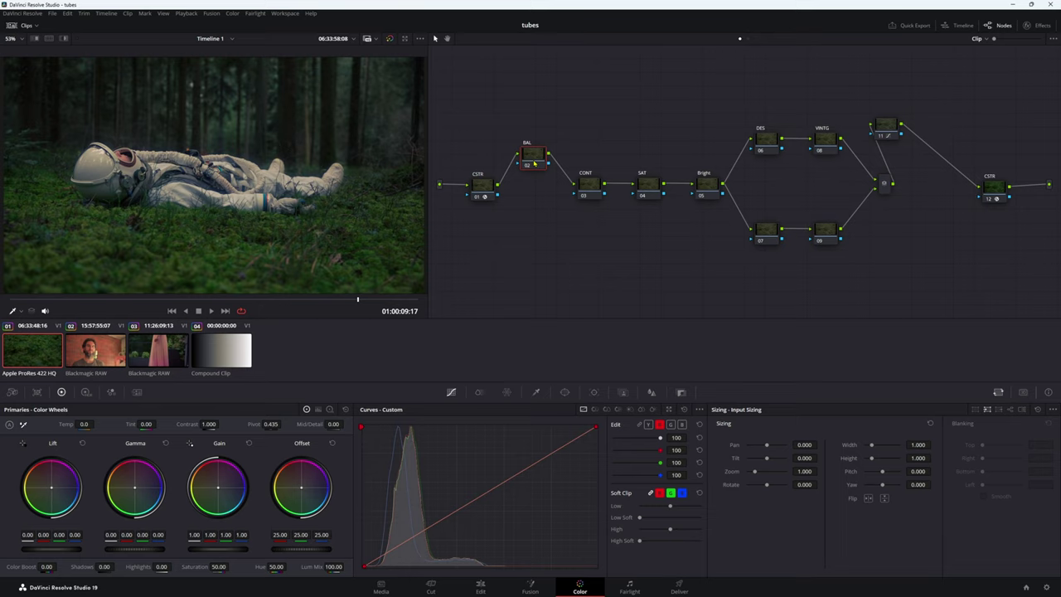
pyautogui.rightClick(535, 163)
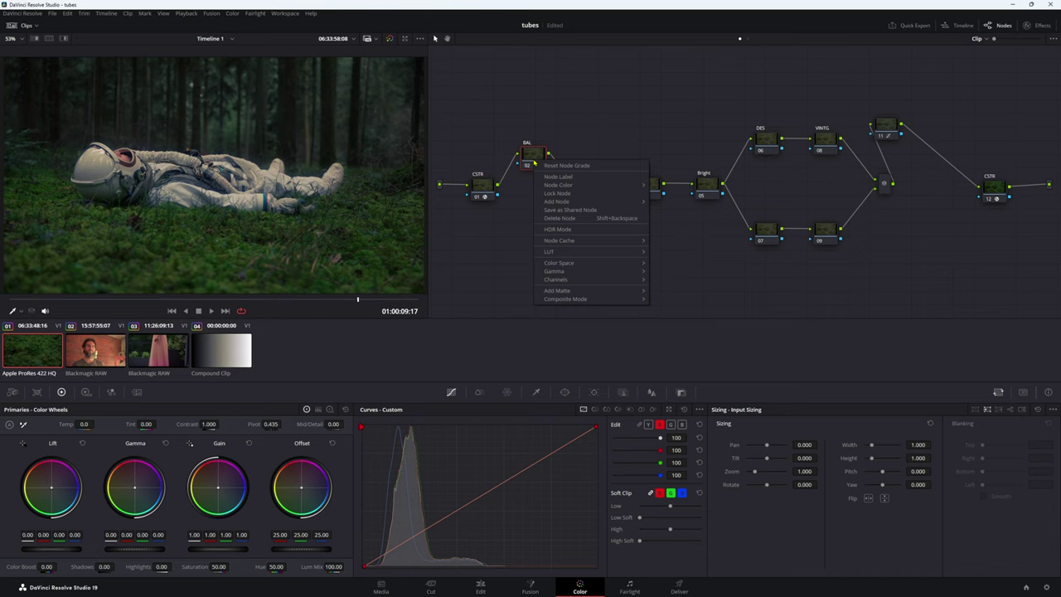
pyautogui.moveTo(611, 271)
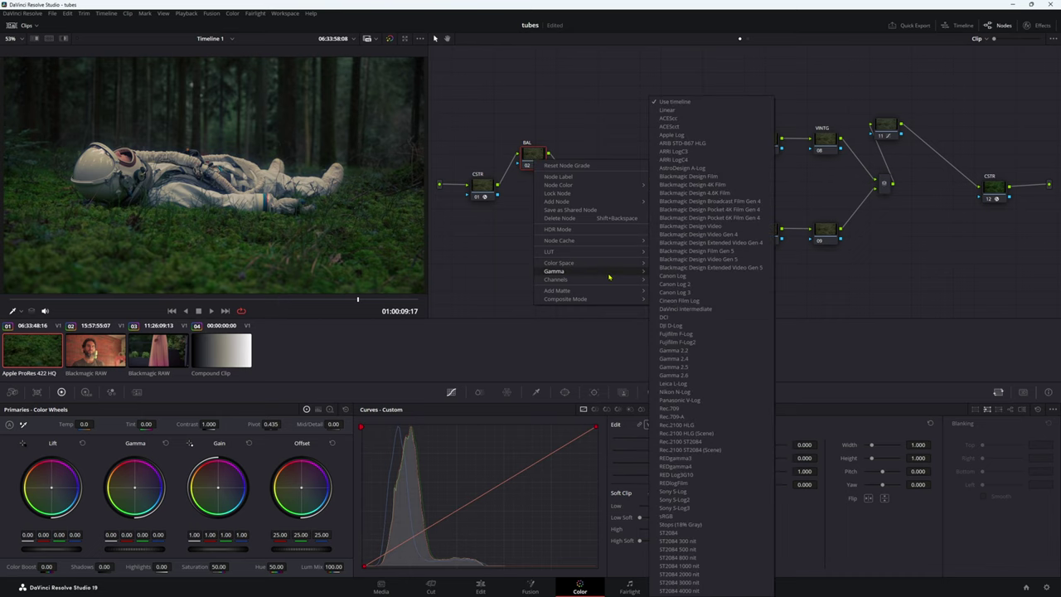
pyautogui.click(669, 118)
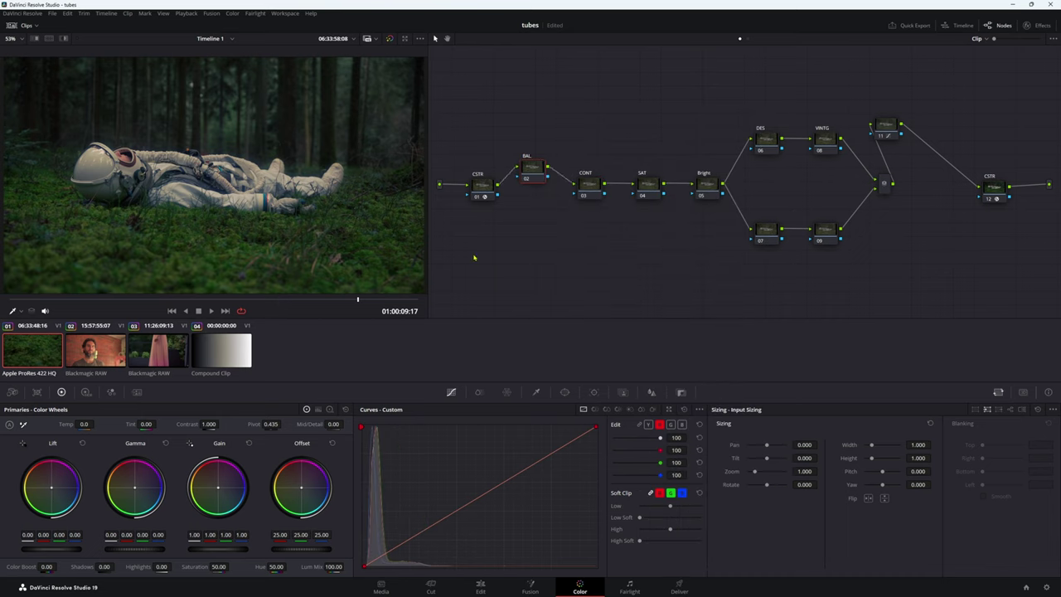
pyautogui.click(332, 567)
pyautogui.write('0')
pyautogui.press('Return')
# - Widen the viewer, hide the clips strip, and move the BAL node back into line
pyautogui.moveTo(428, 226); pyautogui.dragTo(653, 227)
pyautogui.click(24, 26)
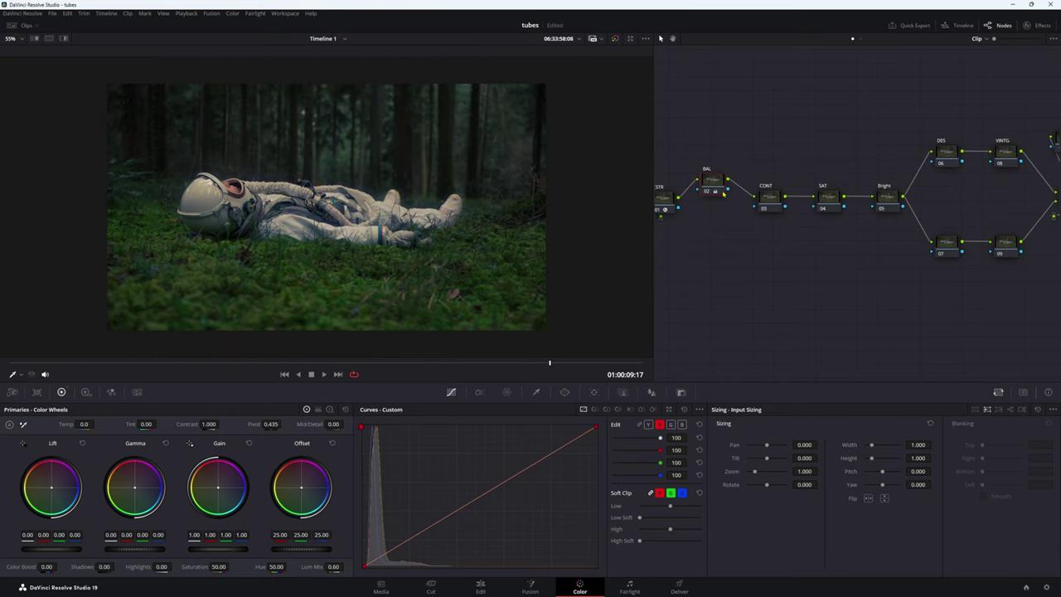
pyautogui.moveTo(724, 194); pyautogui.dragTo(722, 223)
pyautogui.scroll(1, 247, 255)
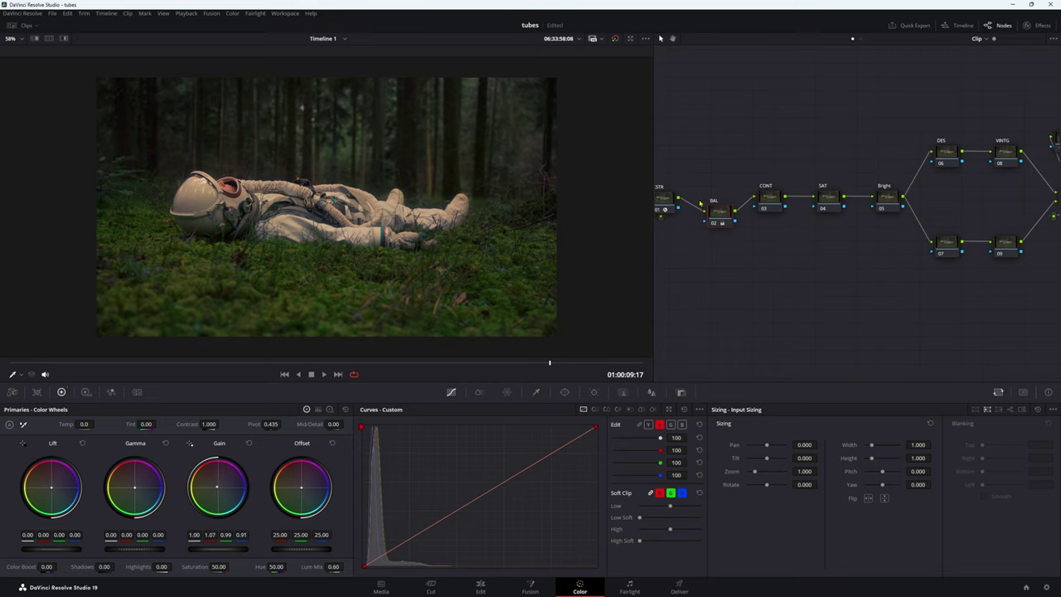
# - Review the forest astronaut clip full screen, then drag the CONT node below the node chain
pyautogui.hotkey('ctrl', 'f')
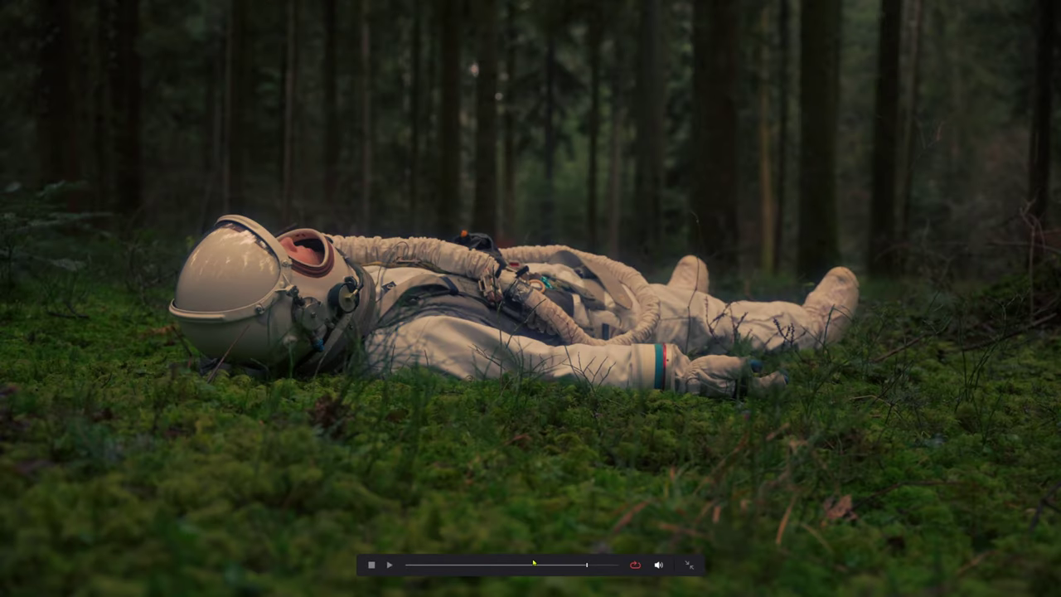
pyautogui.moveTo(534, 565); pyautogui.dragTo(582, 567)
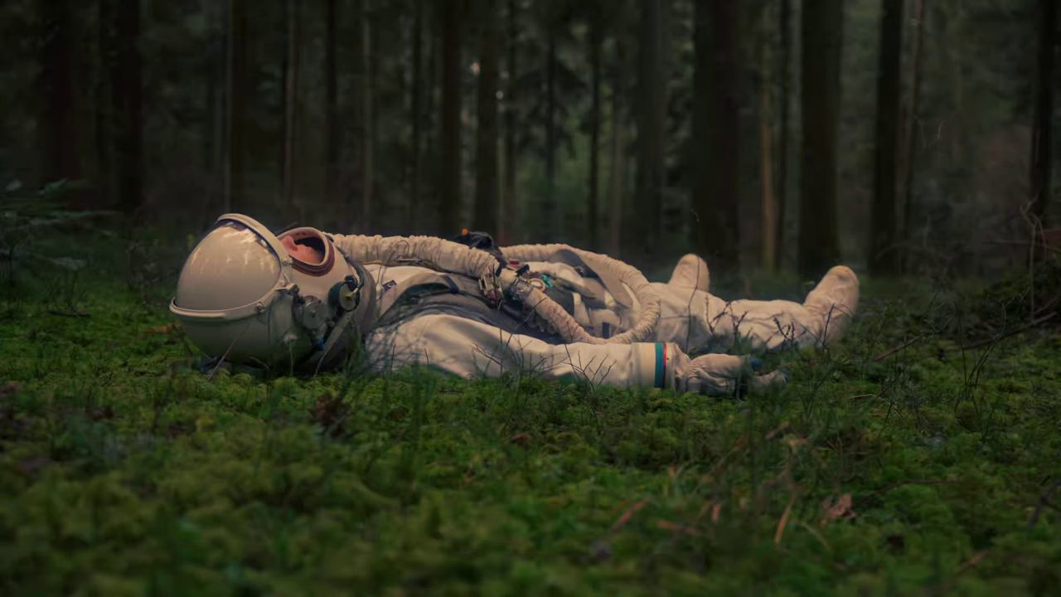
pyautogui.press('Escape')
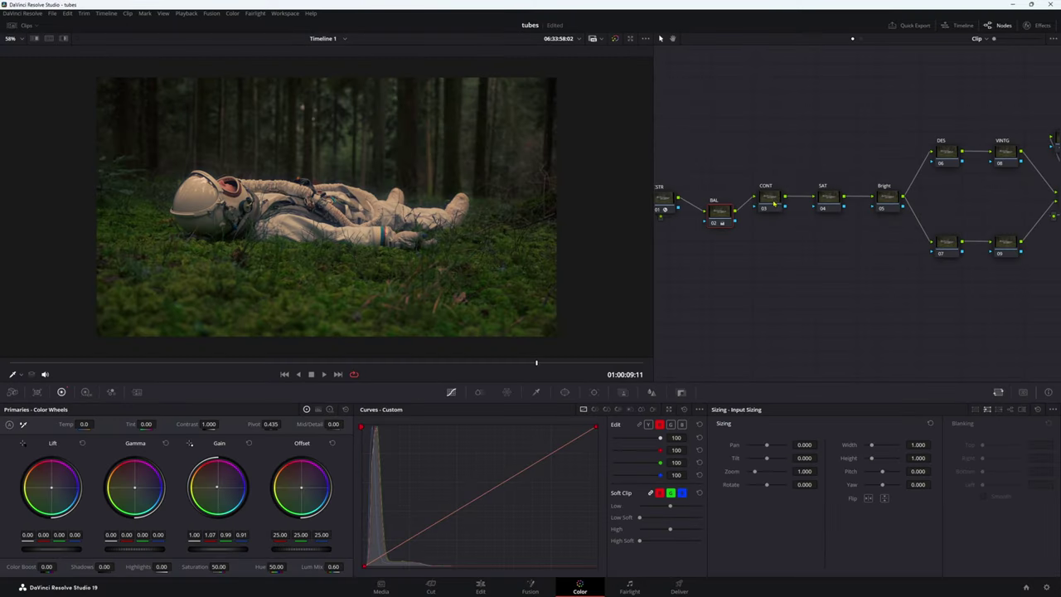
pyautogui.moveTo(775, 204); pyautogui.dragTo(768, 225)
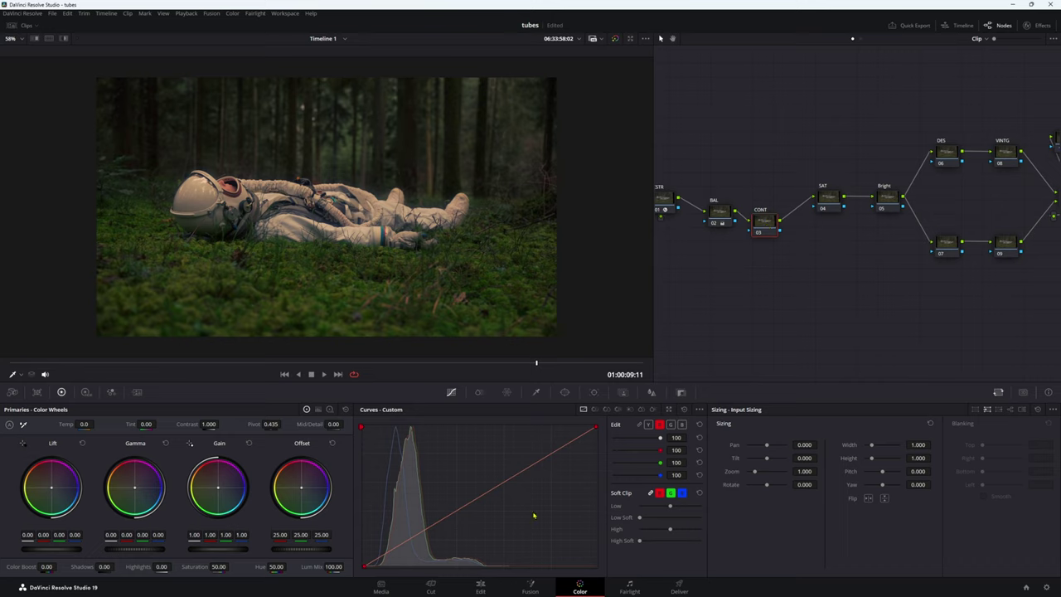
# - Set the CONT node's contrast to 1.070 with a pivot of 0.366 on the Y curve
pyautogui.click(649, 425)
pyautogui.write('0.366')
pyautogui.press('Return')
# - Move CONT back in line between BAL and SAT, then select the SAT node
pyautogui.moveTo(769, 221); pyautogui.dragTo(768, 199)
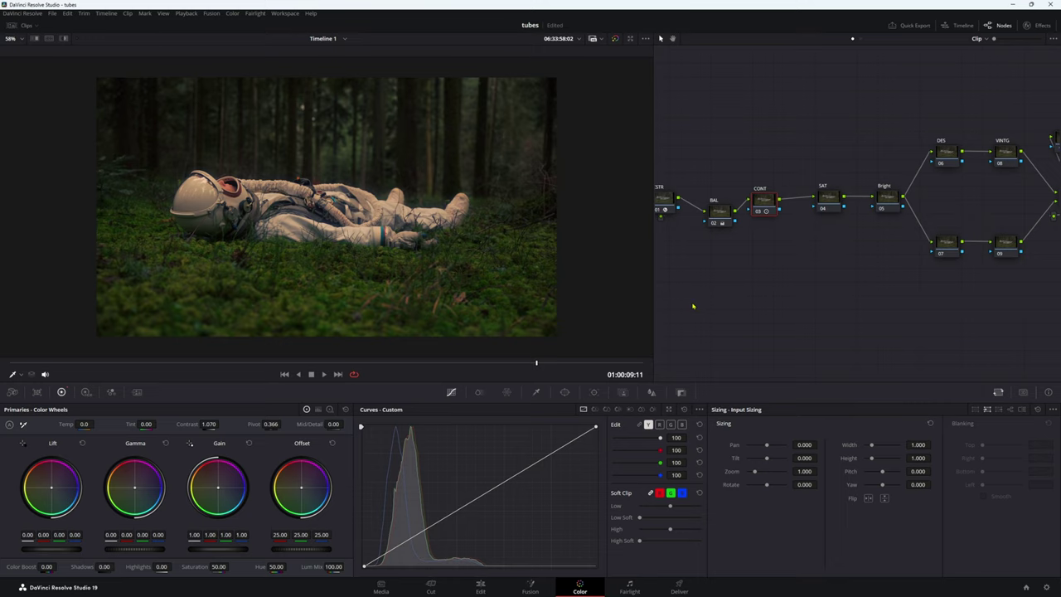
pyautogui.hotkey('alt', 'f')
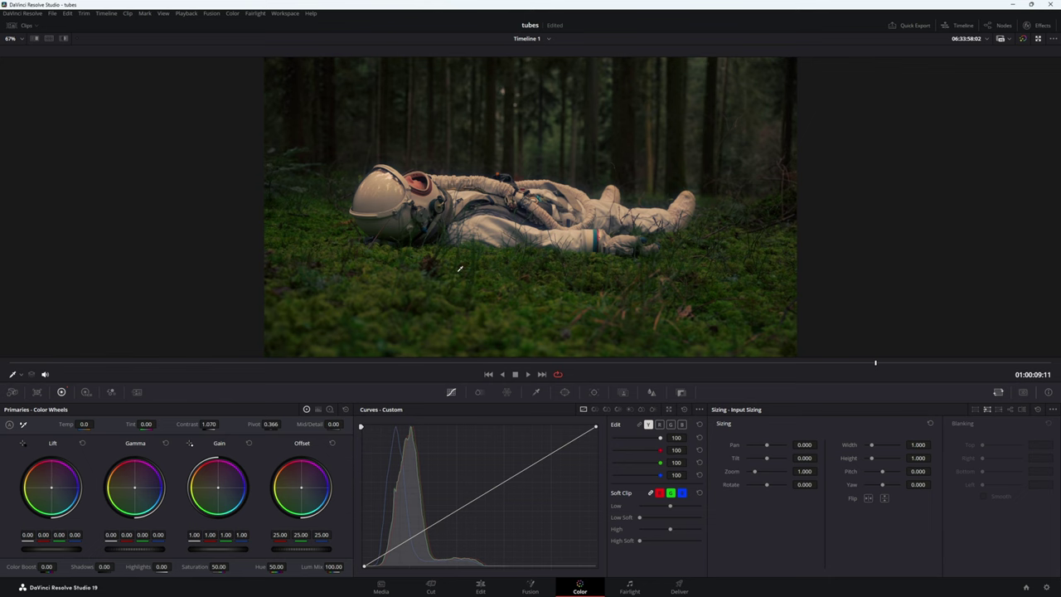
pyautogui.scroll(3, 460, 268)
pyautogui.scroll(-3, 467, 268)
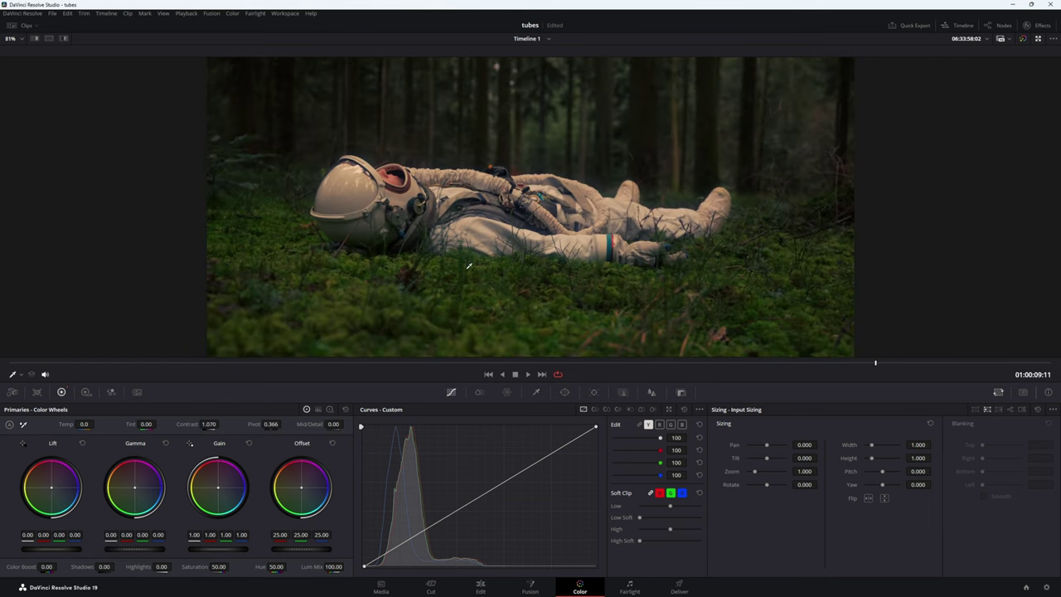
pyautogui.hotkey('alt', 'f')
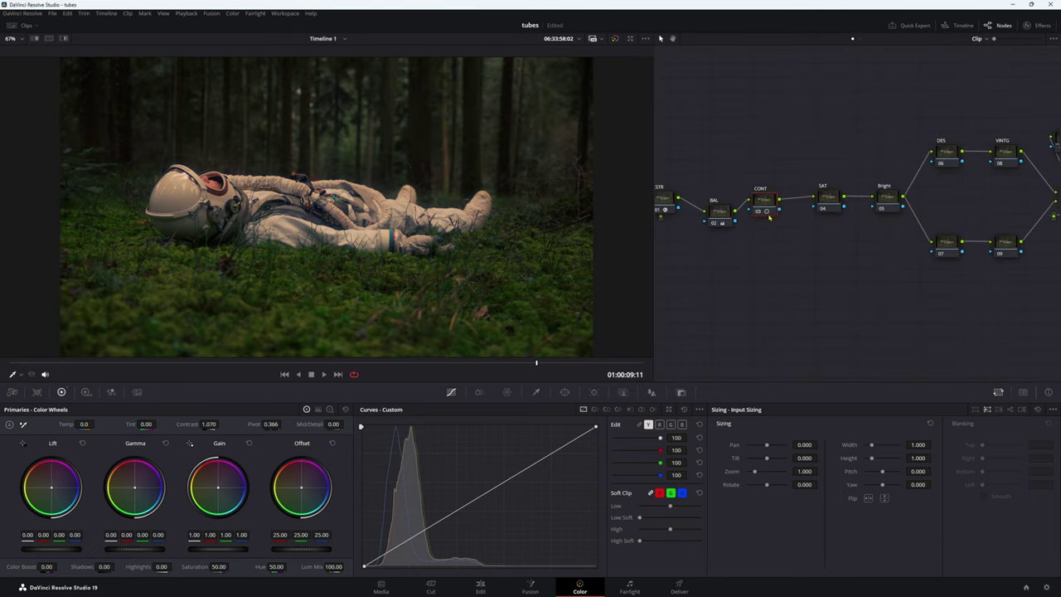
pyautogui.click(840, 203)
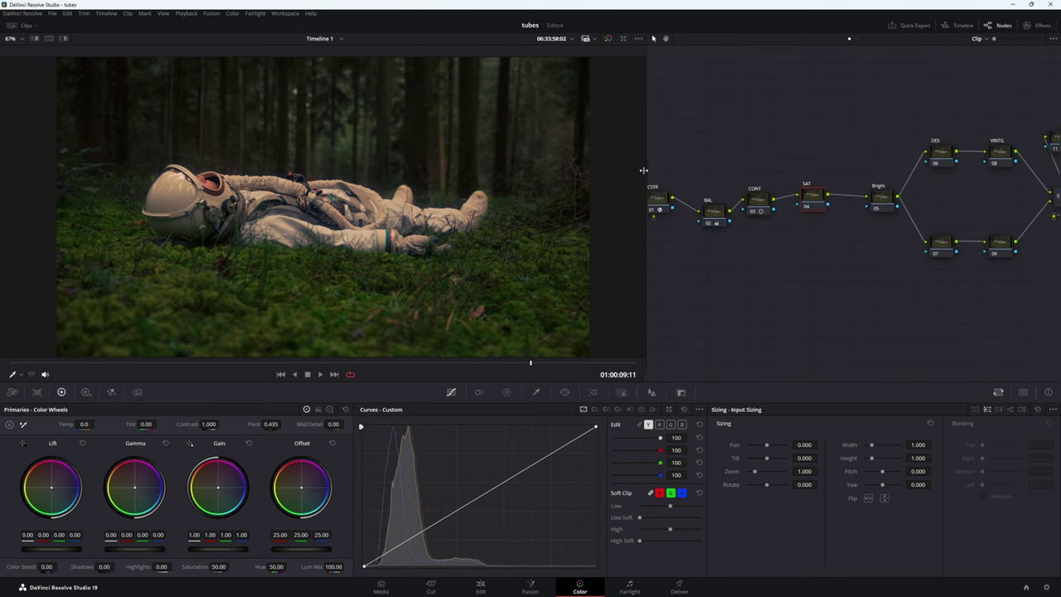
pyautogui.hotkey('shift', 'z')
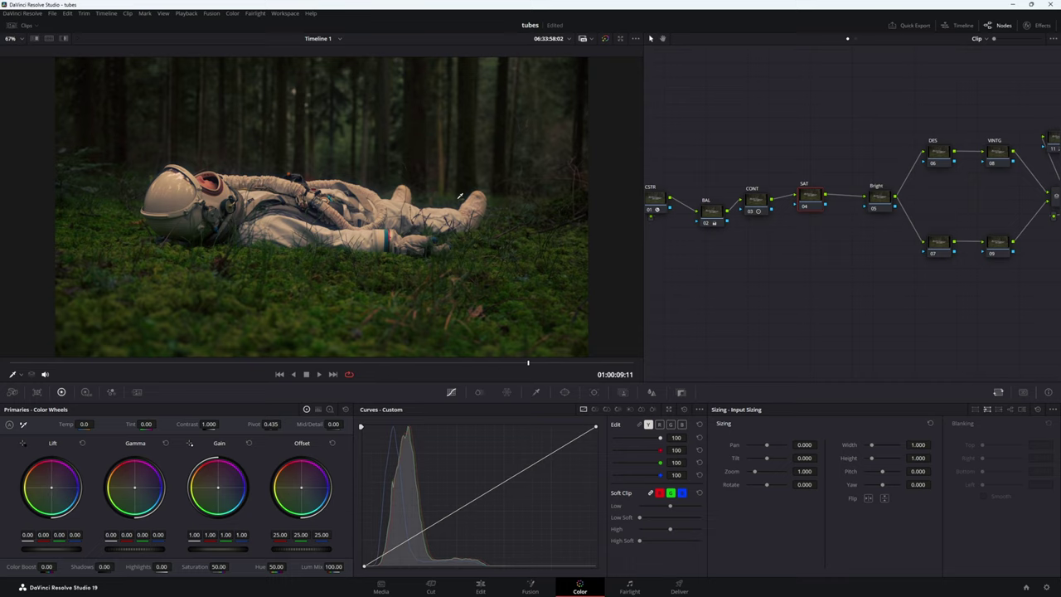
# - Switch the SAT node's colour space to HSV and turn off its Channel 1
pyautogui.rightClick(803, 203)
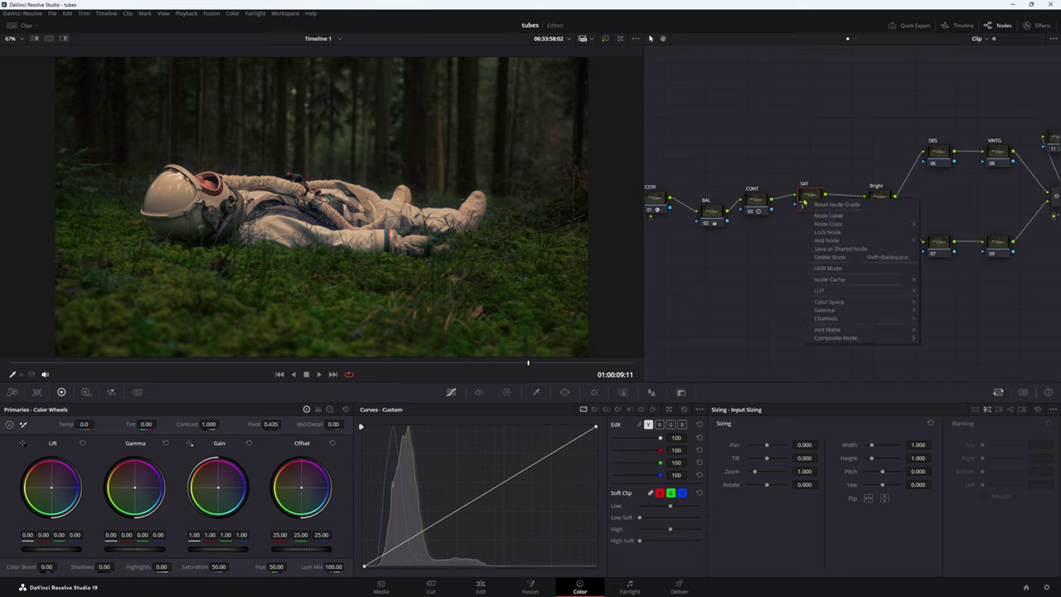
pyautogui.moveTo(834, 305)
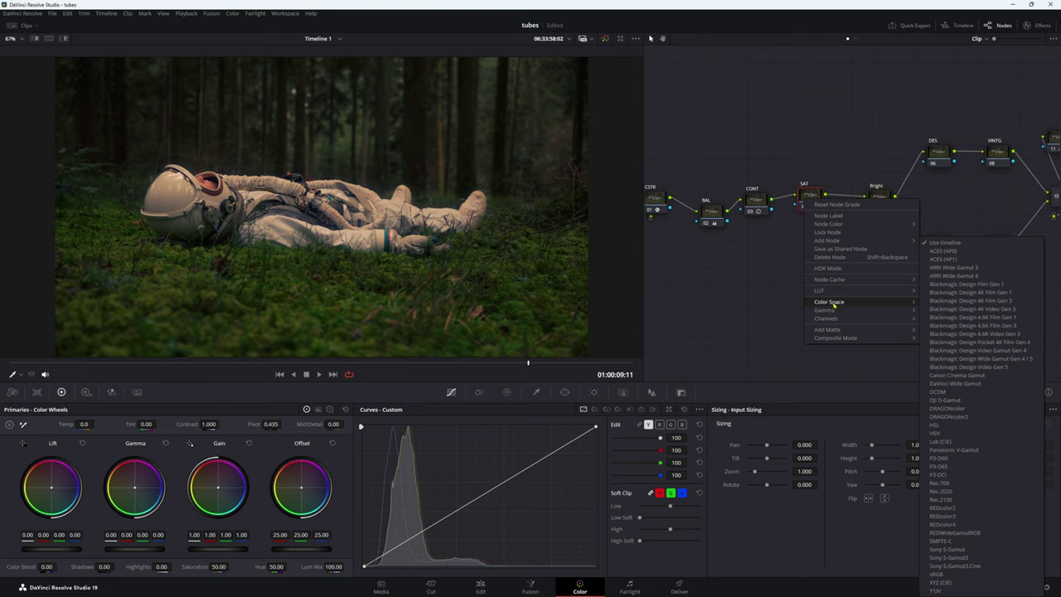
pyautogui.click(935, 433)
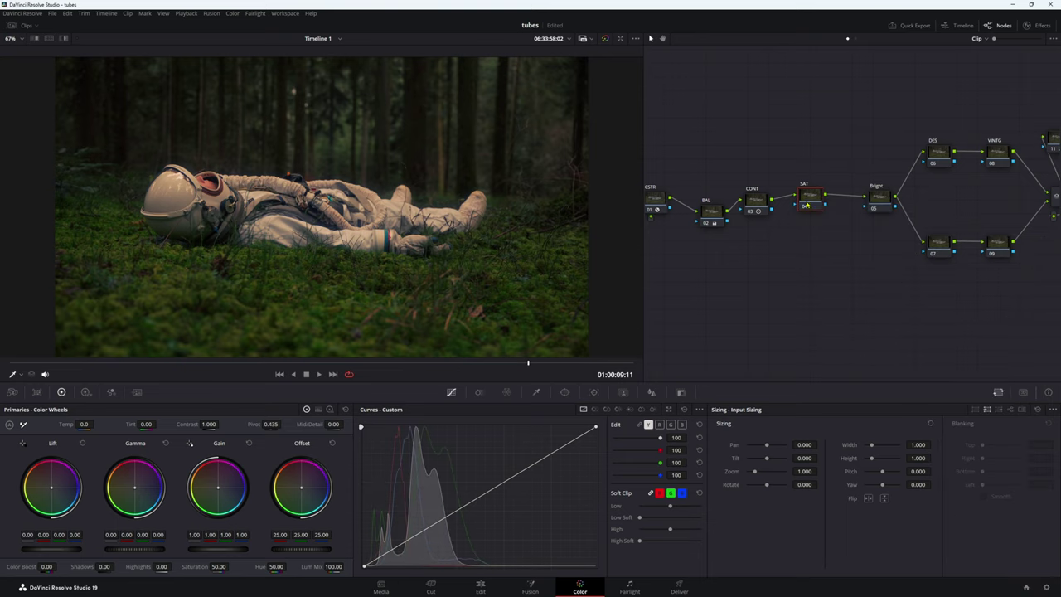
pyautogui.rightClick(806, 205)
pyautogui.moveTo(871, 321)
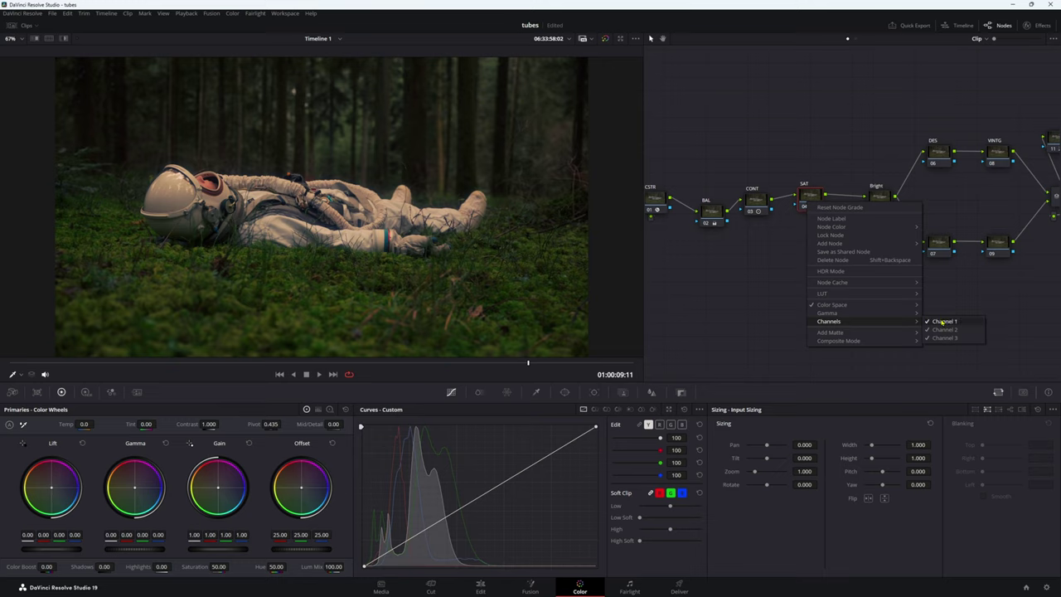
pyautogui.click(943, 322)
pyautogui.rightClick(803, 202)
pyautogui.moveTo(830, 318)
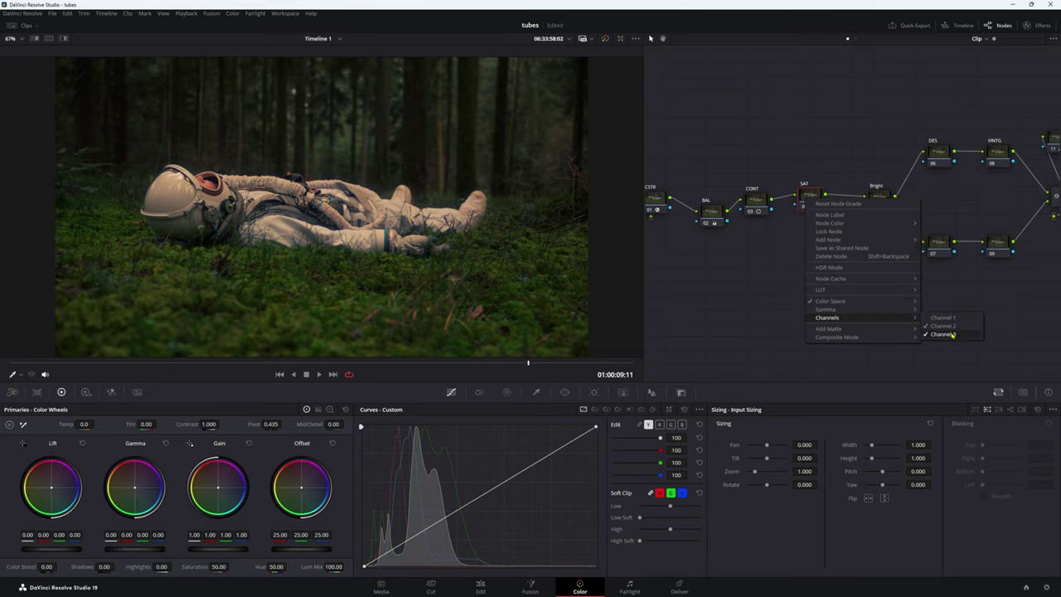
pyautogui.click(953, 335)
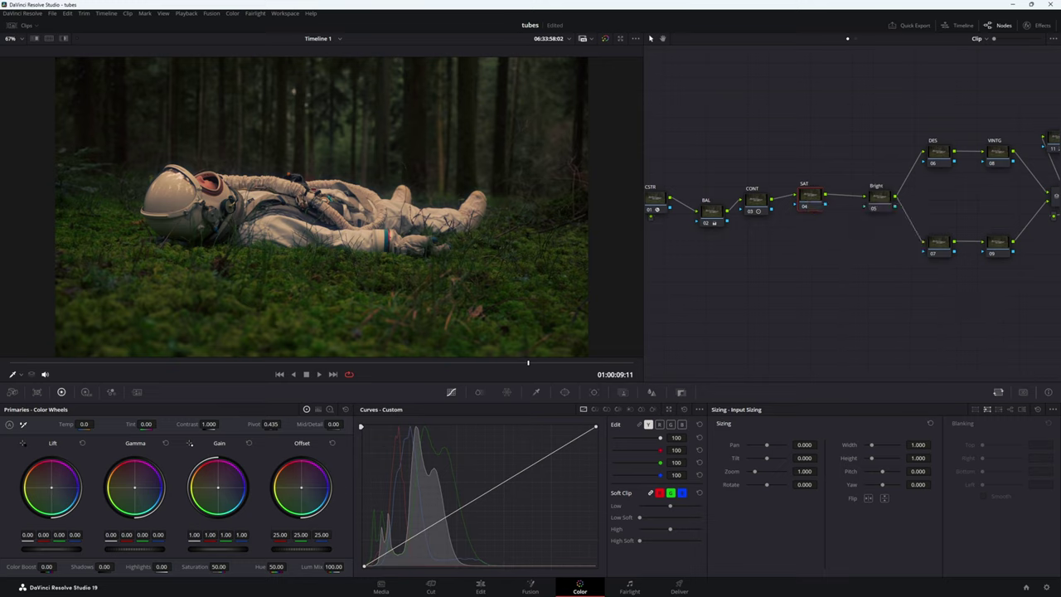
# - Lower the SAT node's master gain to 0.91
pyautogui.moveTo(217, 548); pyautogui.dragTo(199, 548)
pyautogui.click(248, 443)
pyautogui.moveTo(233, 552); pyautogui.dragTo(228, 552)
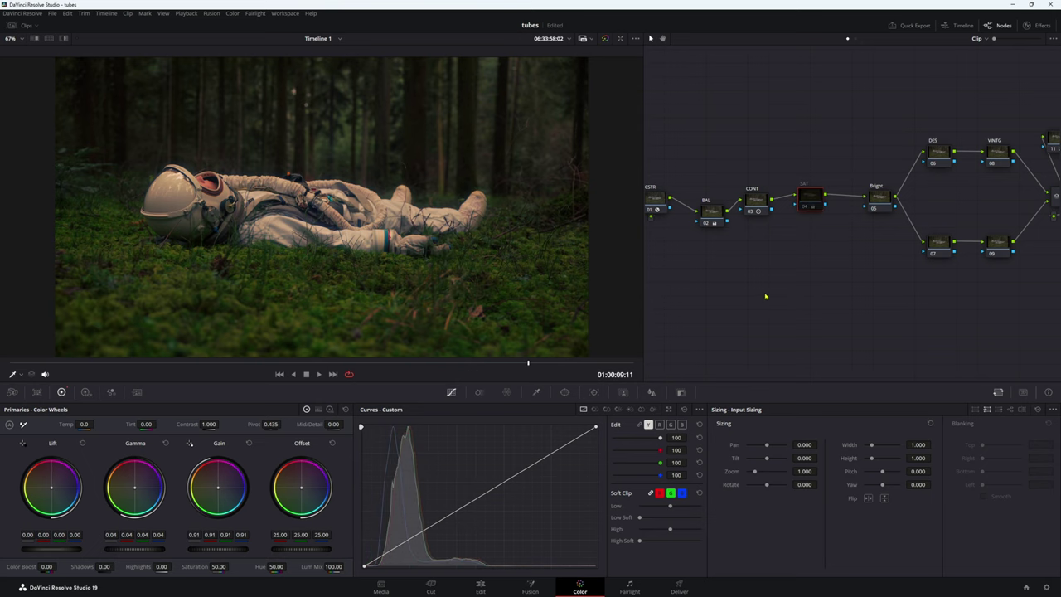
pyautogui.scroll(2, 163, 291)
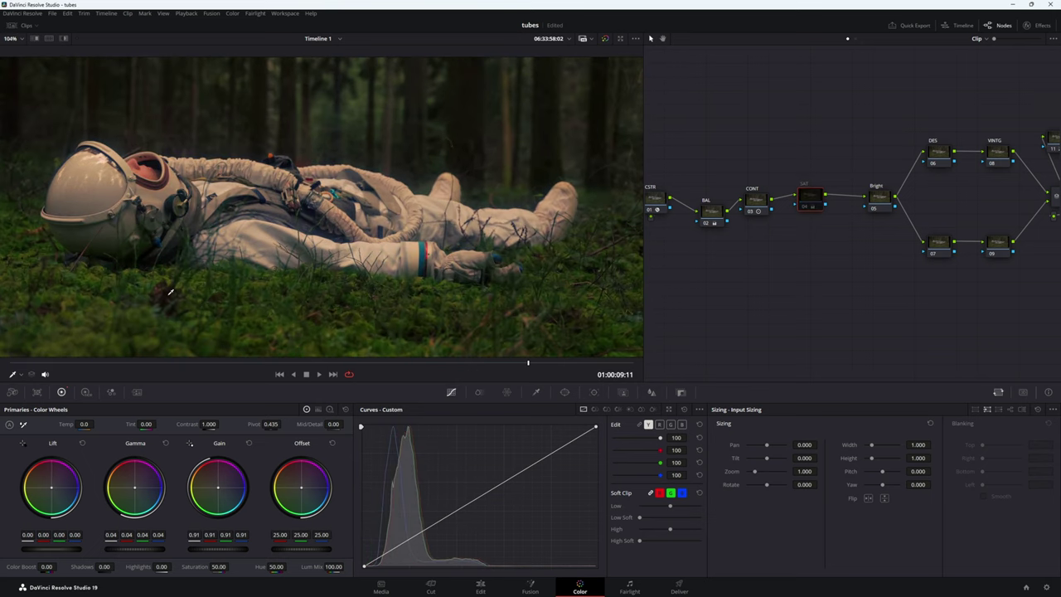
# - Move the Bright node above the chain and set its gamma to ACEScct
pyautogui.scroll(-2, 272, 284)
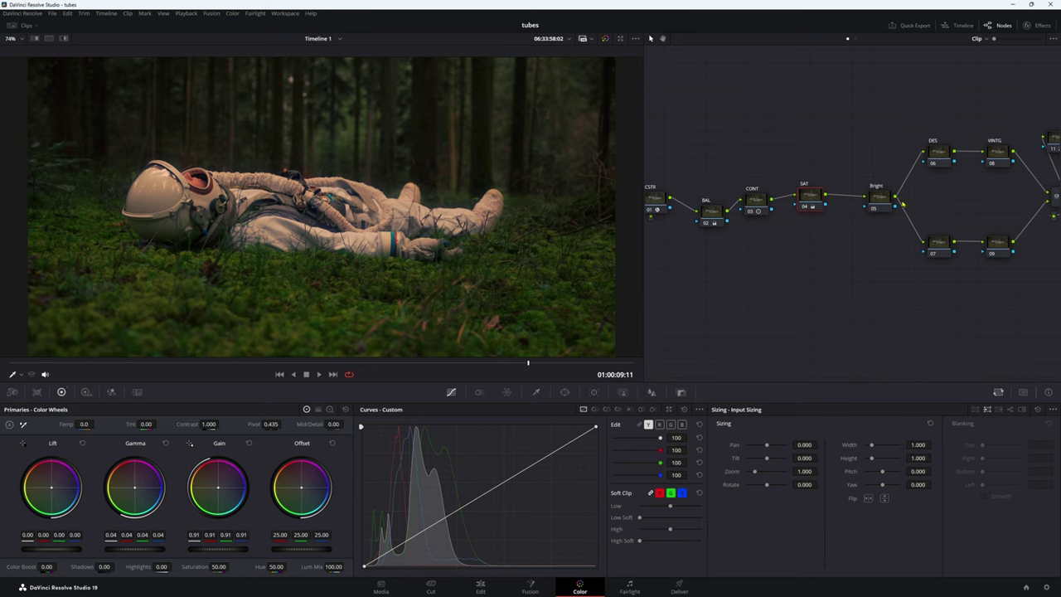
pyautogui.moveTo(879, 197); pyautogui.dragTo(759, 106)
pyautogui.rightClick(760, 106)
pyautogui.moveTo(811, 208)
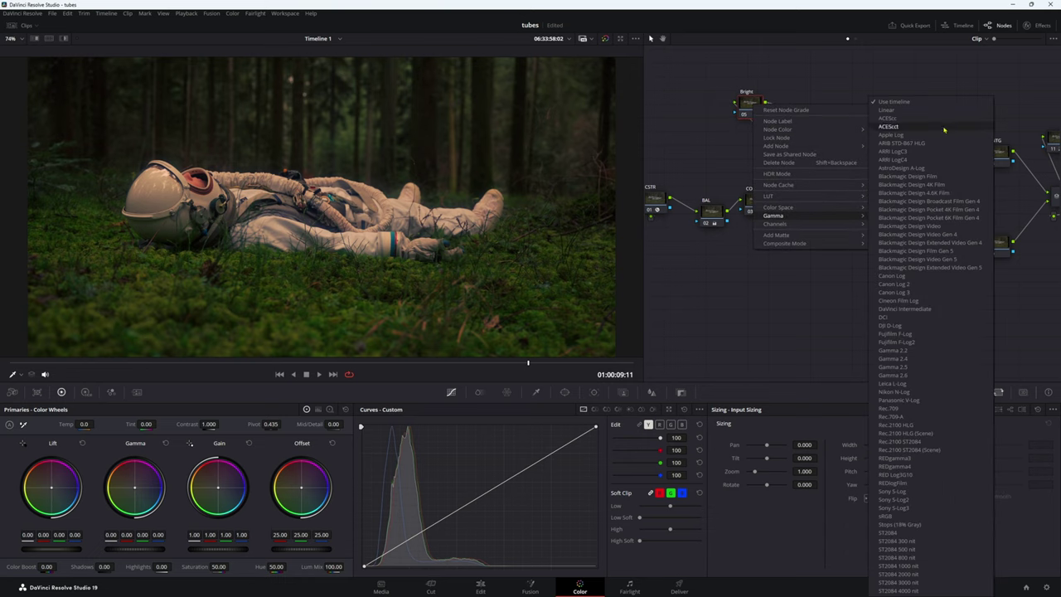
pyautogui.click(912, 110)
pyautogui.moveTo(756, 106); pyautogui.dragTo(761, 126)
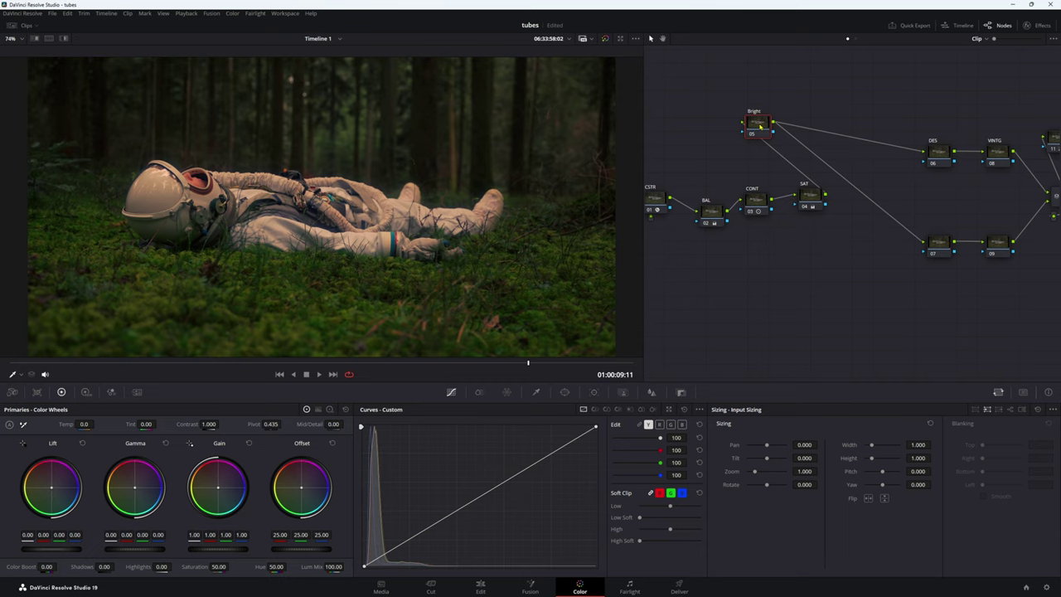
pyautogui.scroll(-2, 437, 229)
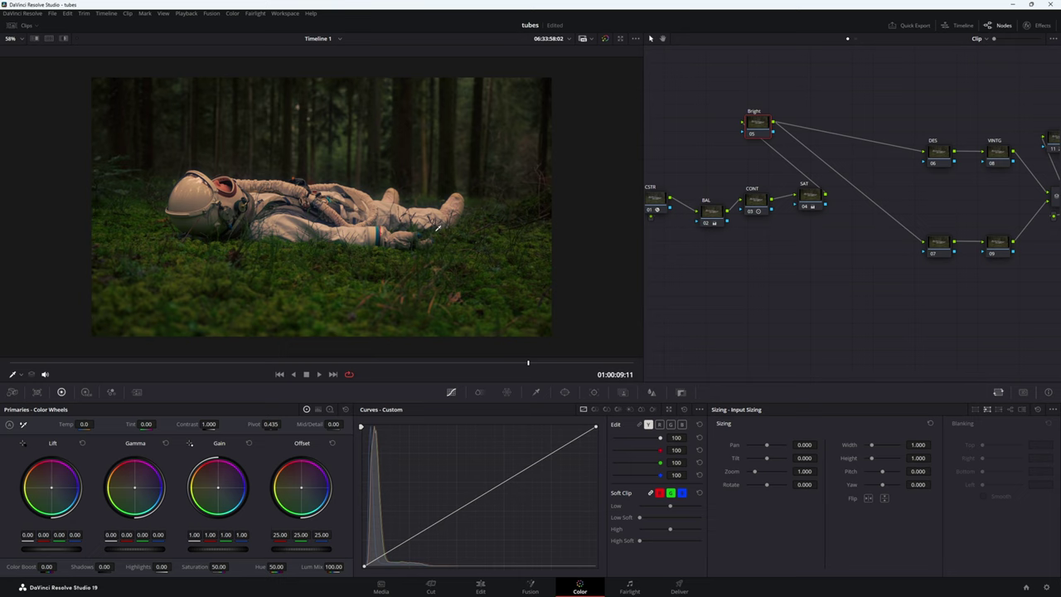
pyautogui.scroll(2, 438, 264)
pyautogui.scroll(-2, 438, 264)
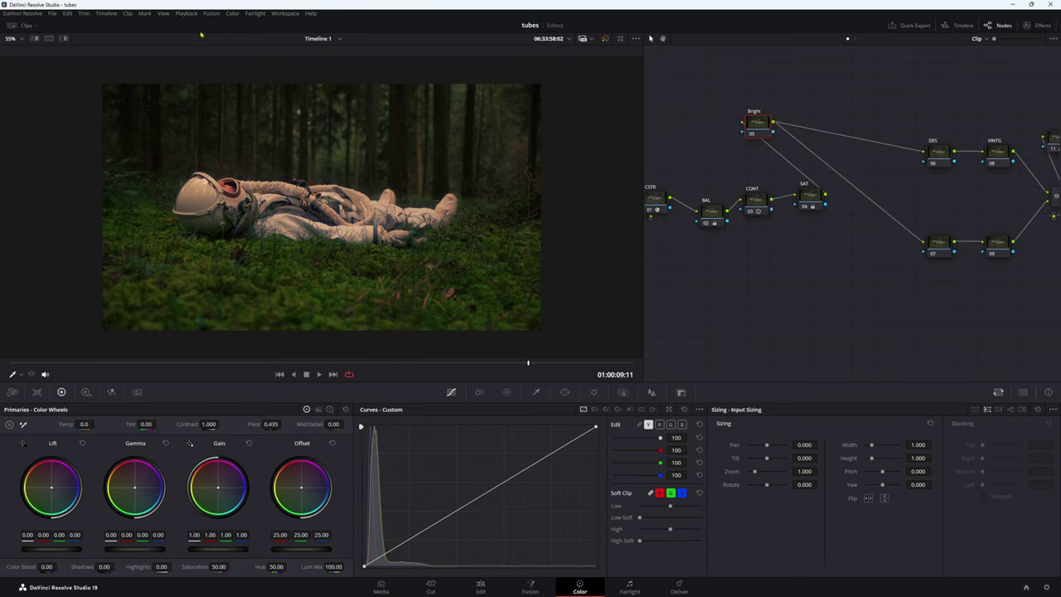
# - Restore the full Color page layout, hide gallery and clip thumbnails, and float the scopes
pyautogui.click(282, 13)
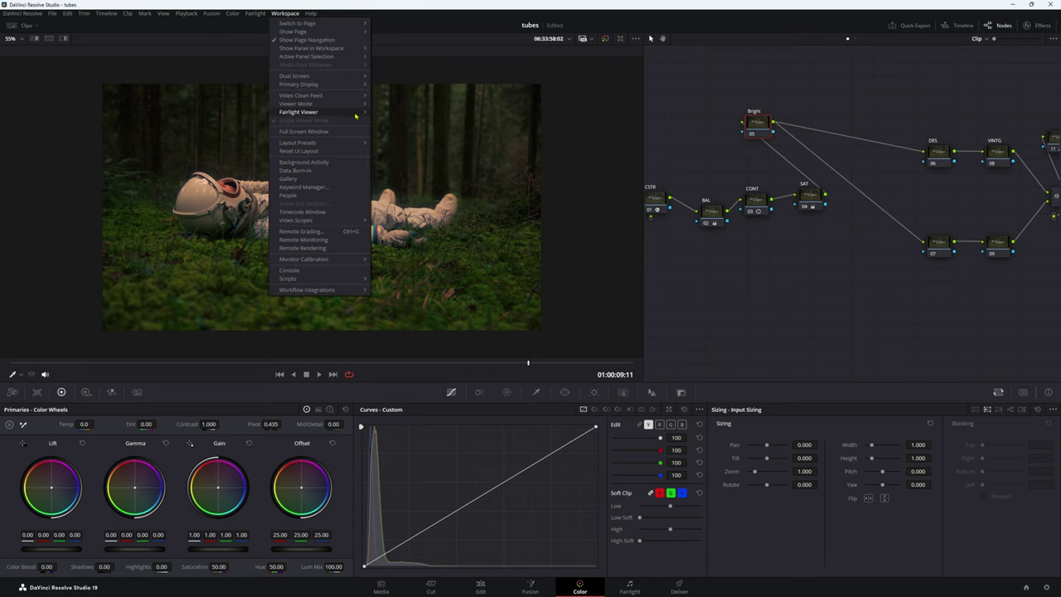
pyautogui.moveTo(345, 77)
pyautogui.click(412, 78)
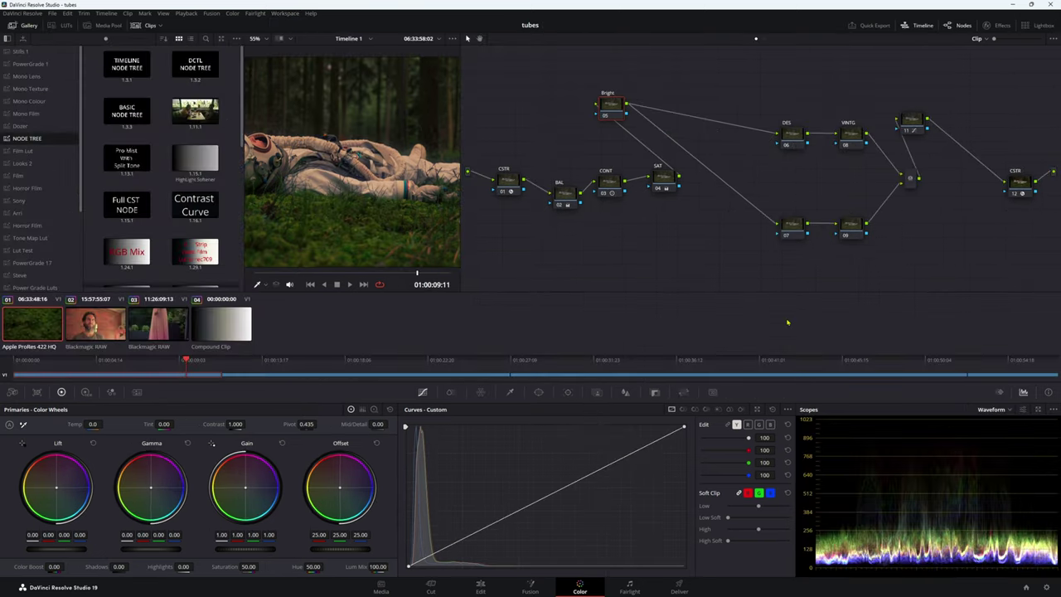
pyautogui.click(13, 26)
pyautogui.click(136, 26)
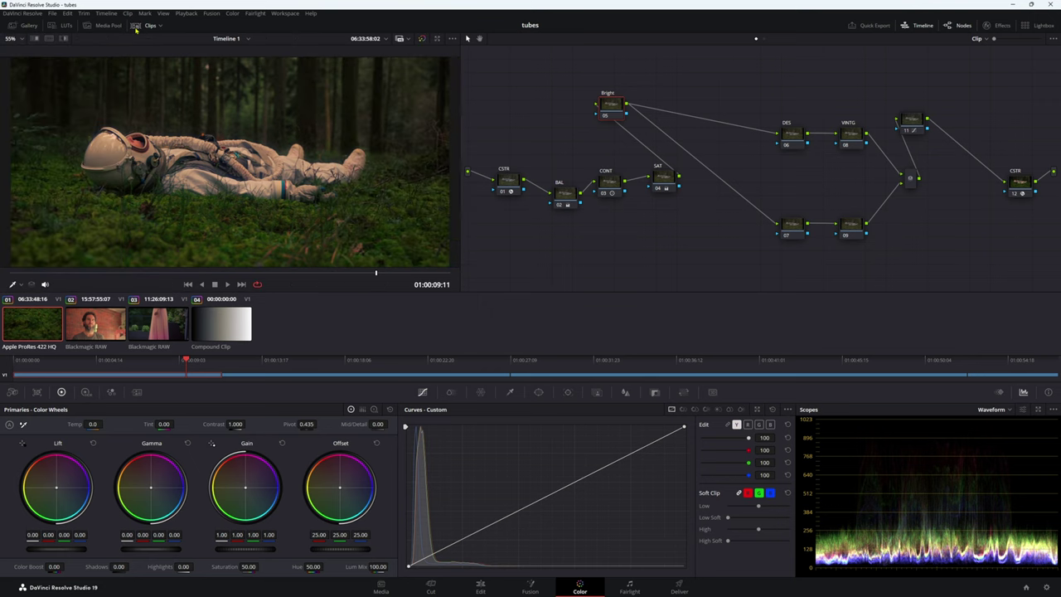
pyautogui.moveTo(463, 169); pyautogui.dragTo(573, 169)
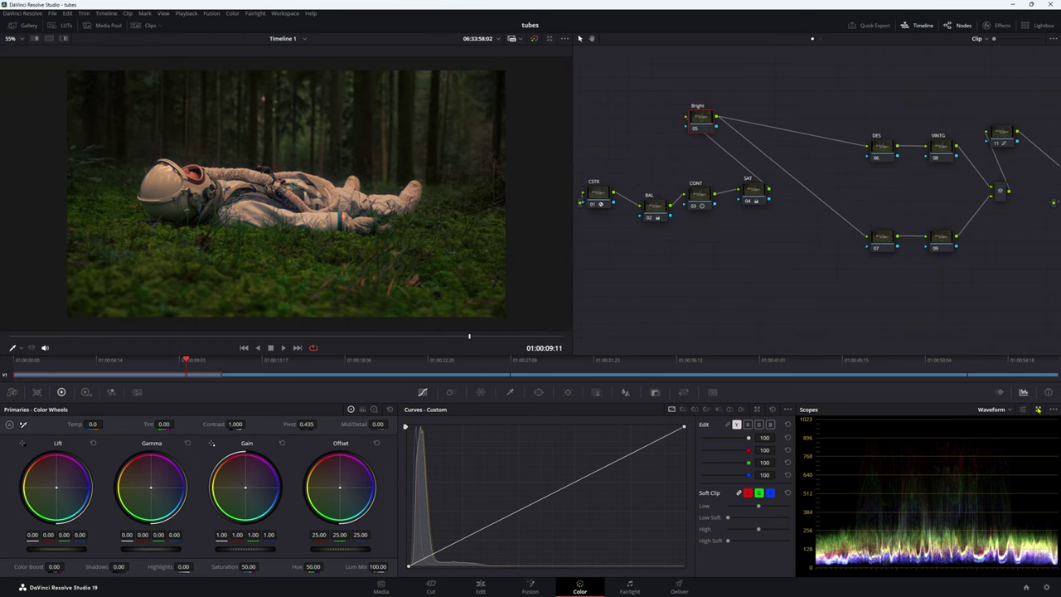
pyautogui.click(1038, 410)
# - View the clip on the vectorscope, return to the waveform, and move the scope window up-right
pyautogui.click(805, 217)
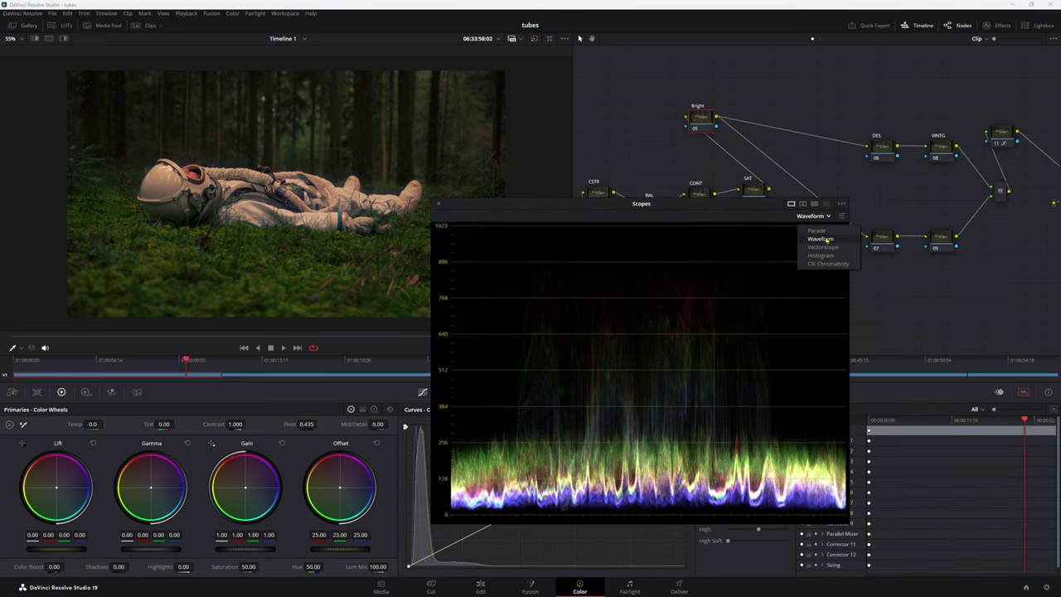
pyautogui.click(821, 239)
pyautogui.click(808, 218)
pyautogui.click(819, 240)
pyautogui.click(810, 217)
pyautogui.click(818, 248)
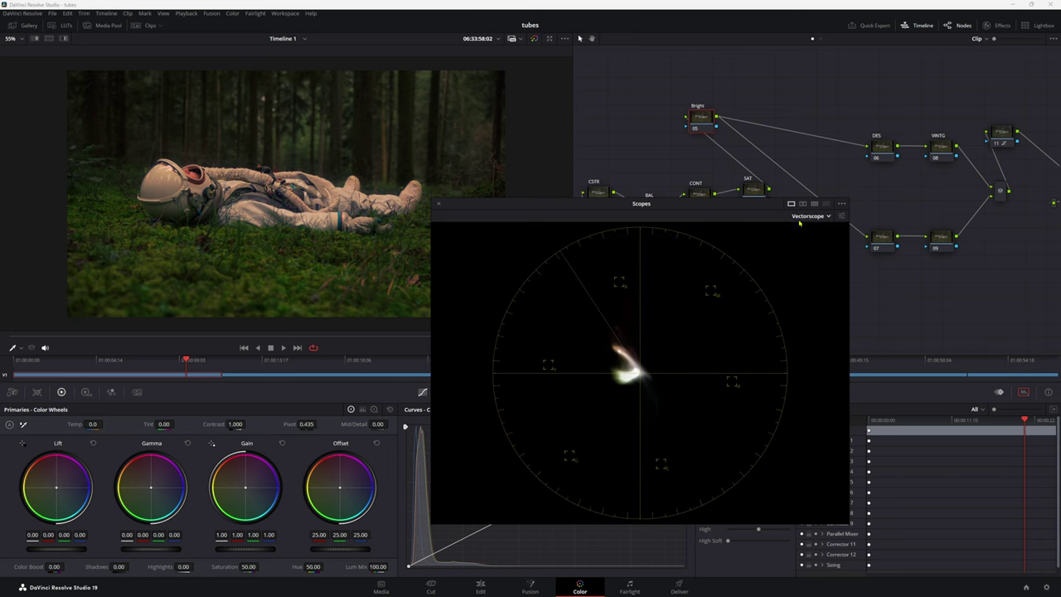
pyautogui.click(804, 217)
pyautogui.click(818, 240)
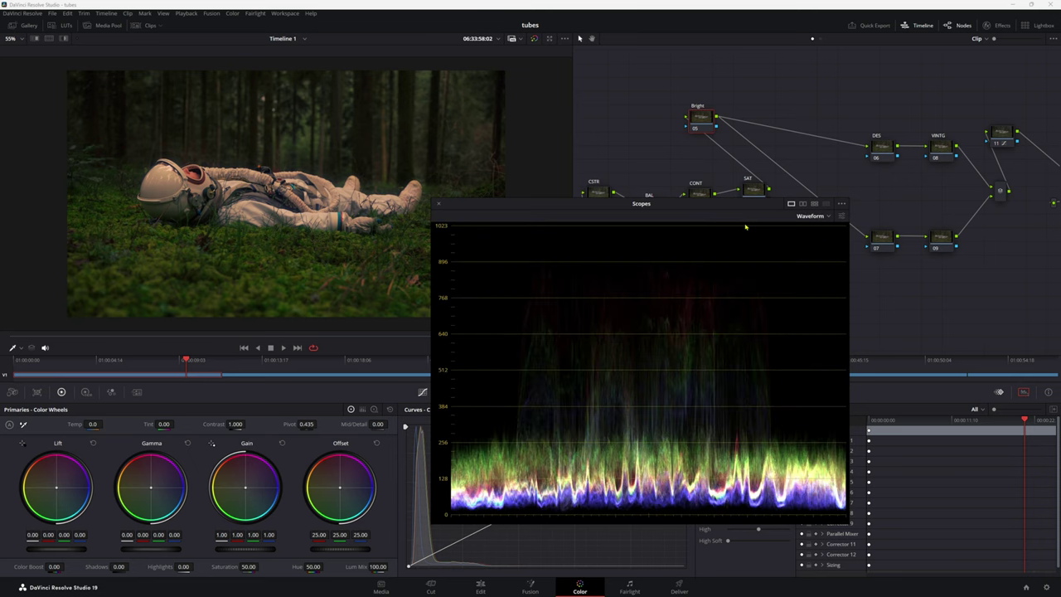
pyautogui.click(842, 216)
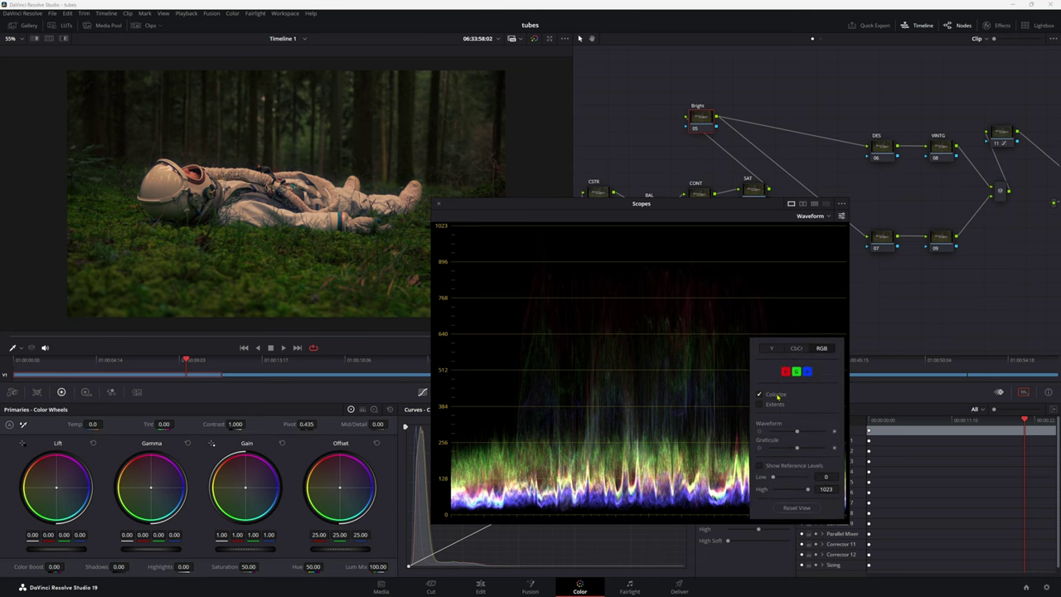
pyautogui.moveTo(437, 205); pyautogui.dragTo(626, 121)
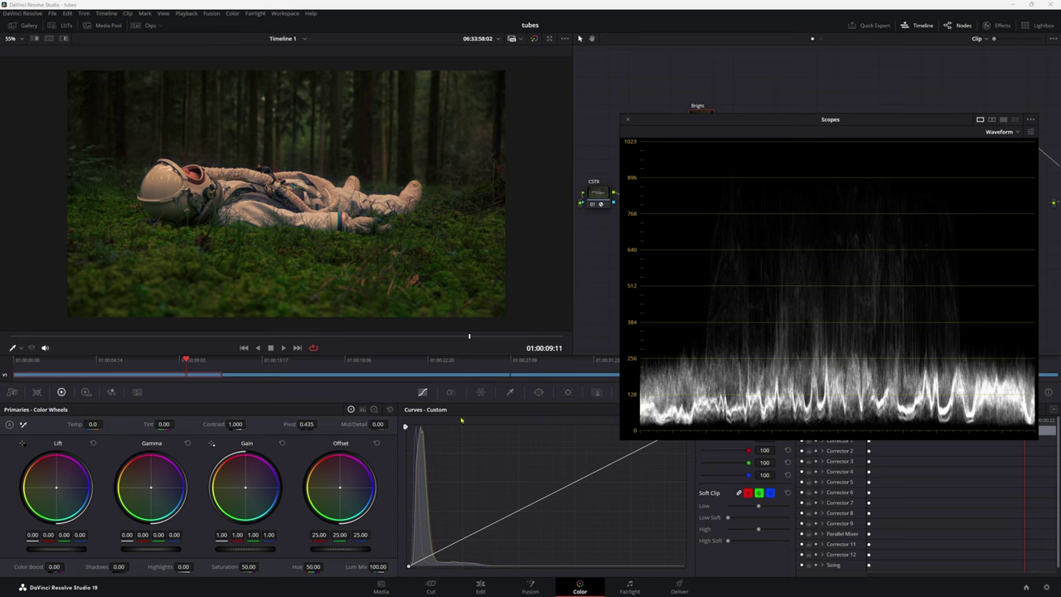
# - Raise the current node's gain to 1.07 and close the floating Scopes window
pyautogui.moveTo(242, 551); pyautogui.dragTo(264, 551)
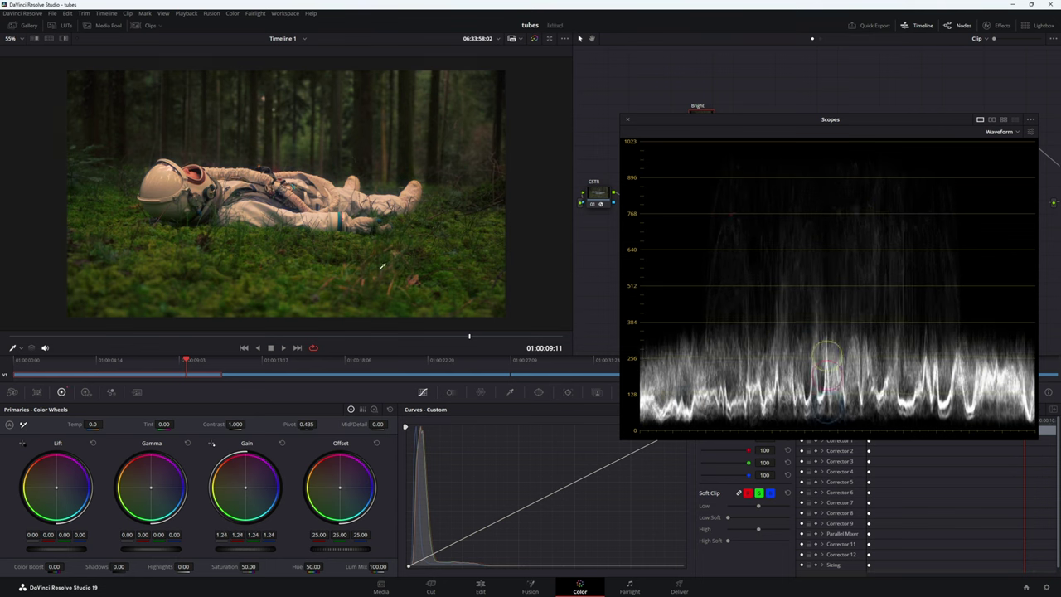
pyautogui.click(282, 444)
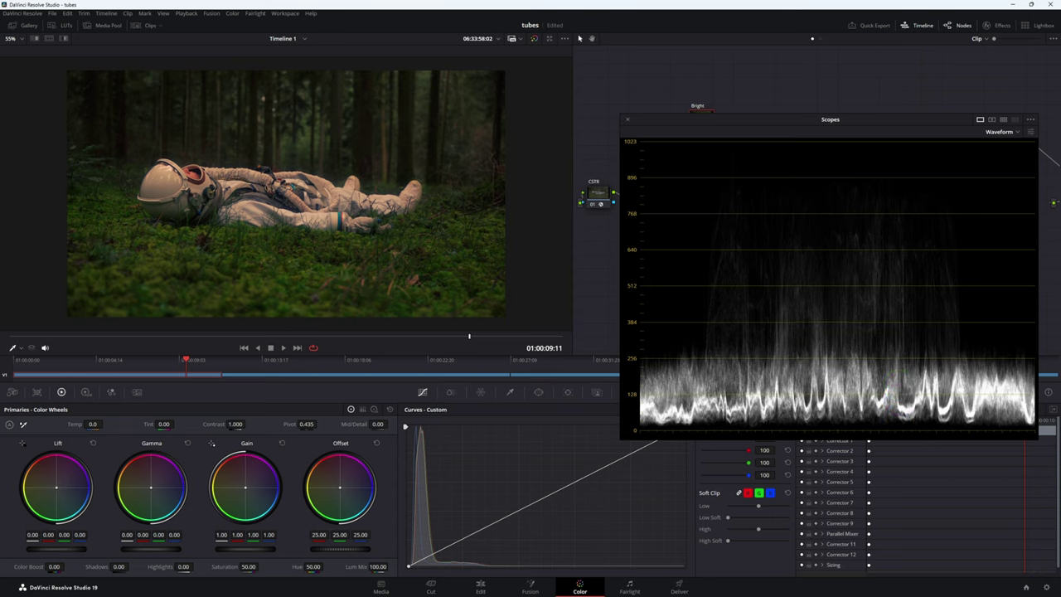
pyautogui.moveTo(245, 547); pyautogui.dragTo(254, 548)
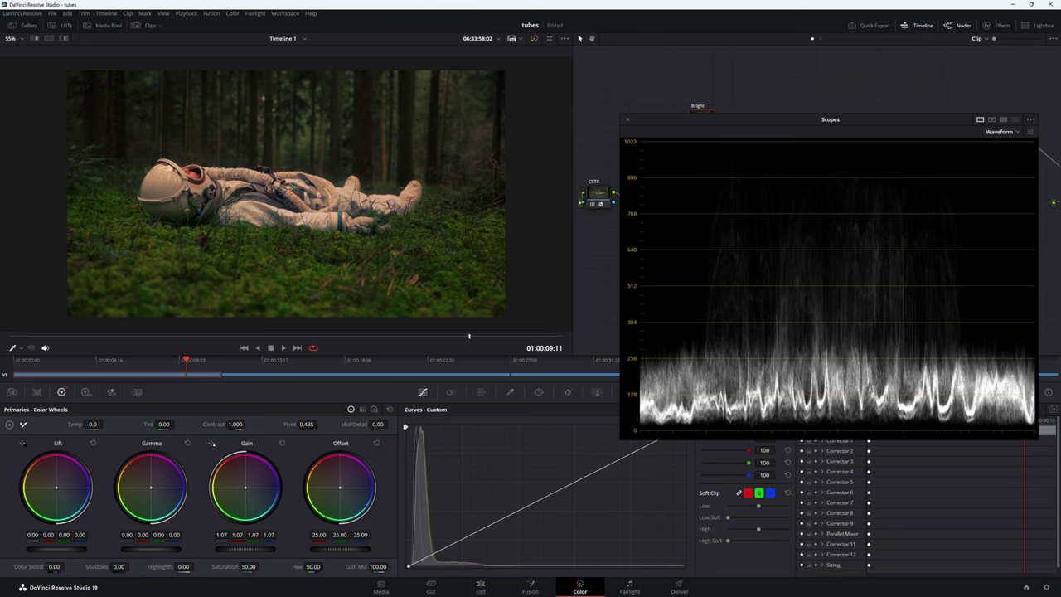
pyautogui.click(628, 121)
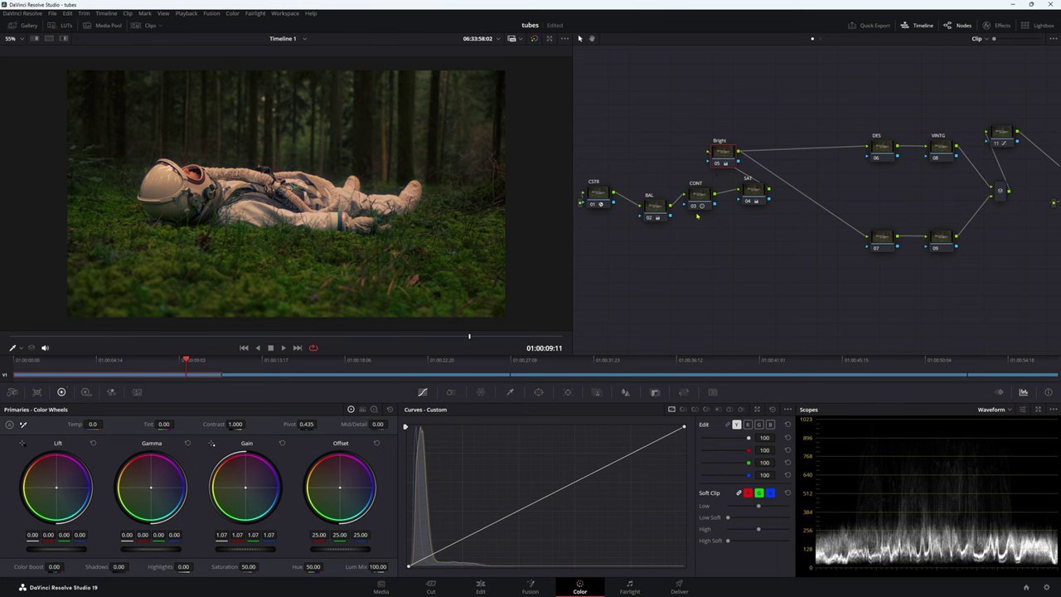
# - Add a new serial node 07 after the Bright node
pyautogui.hotkey('alt', 'f')
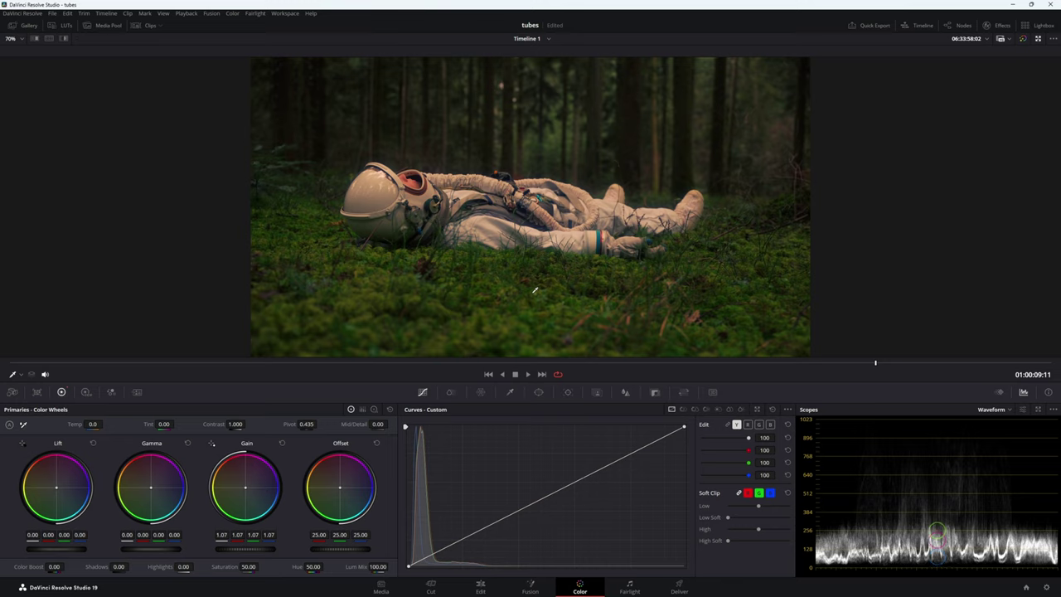
pyautogui.hotkey('alt', 'f')
pyautogui.click(724, 130)
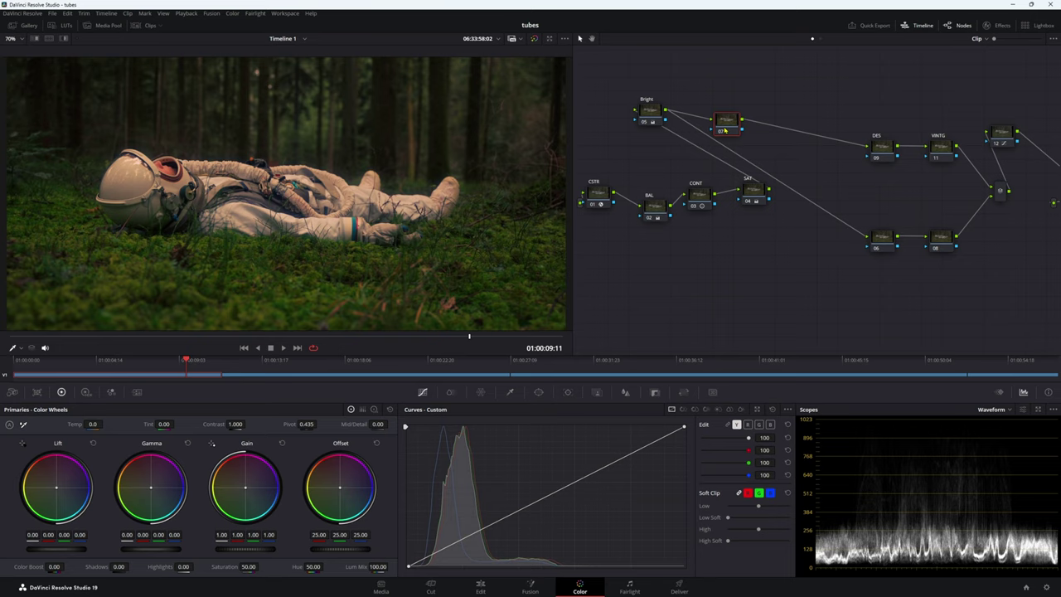
pyautogui.moveTo(724, 130); pyautogui.dragTo(729, 122)
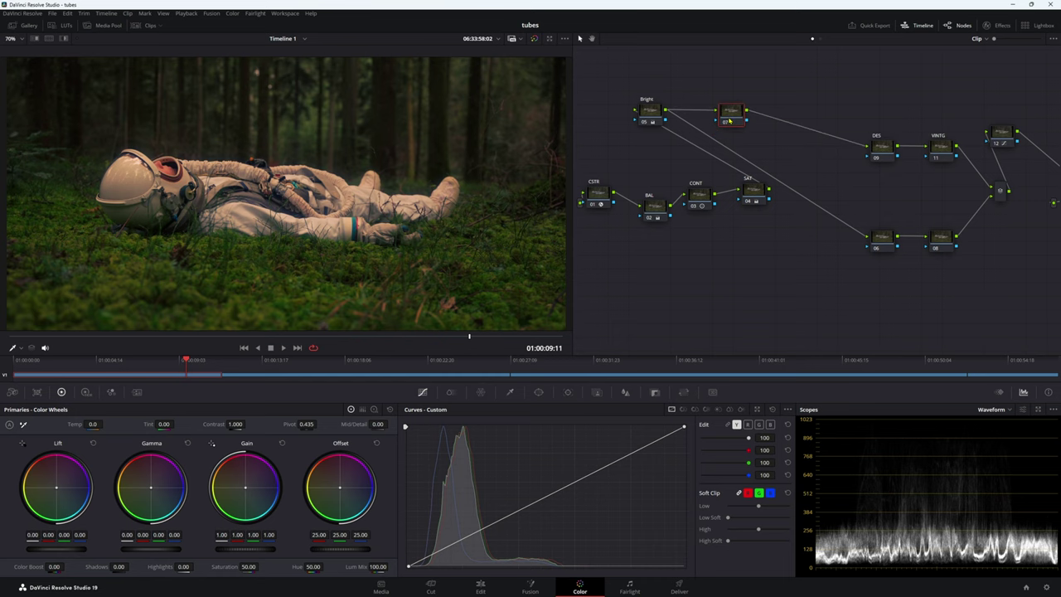
# - Apply the HighLight Softener still from the Gallery to node 07
pyautogui.click(23, 25)
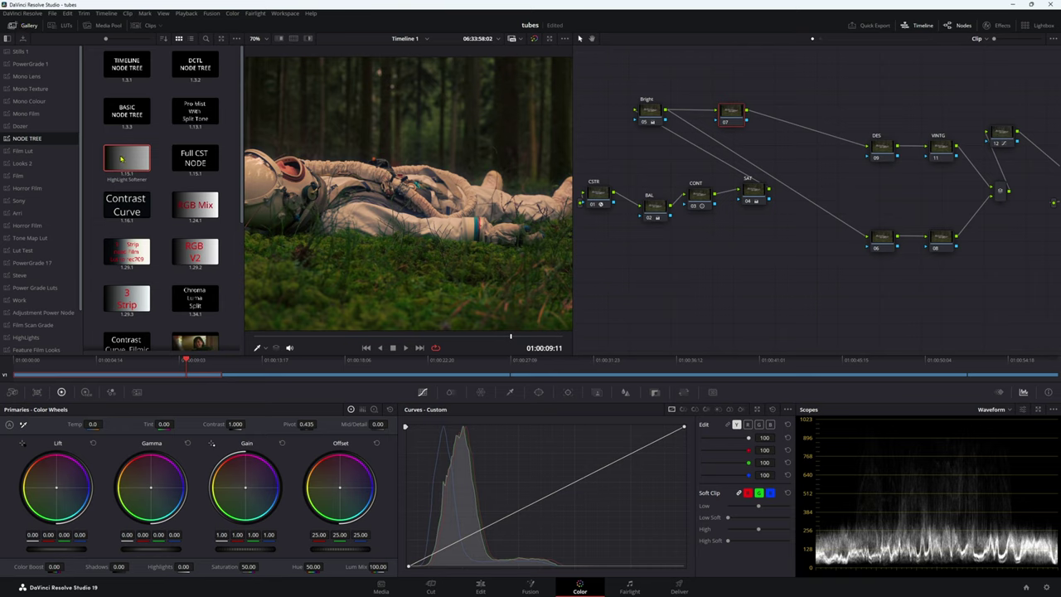
pyautogui.moveTo(122, 157); pyautogui.dragTo(732, 125)
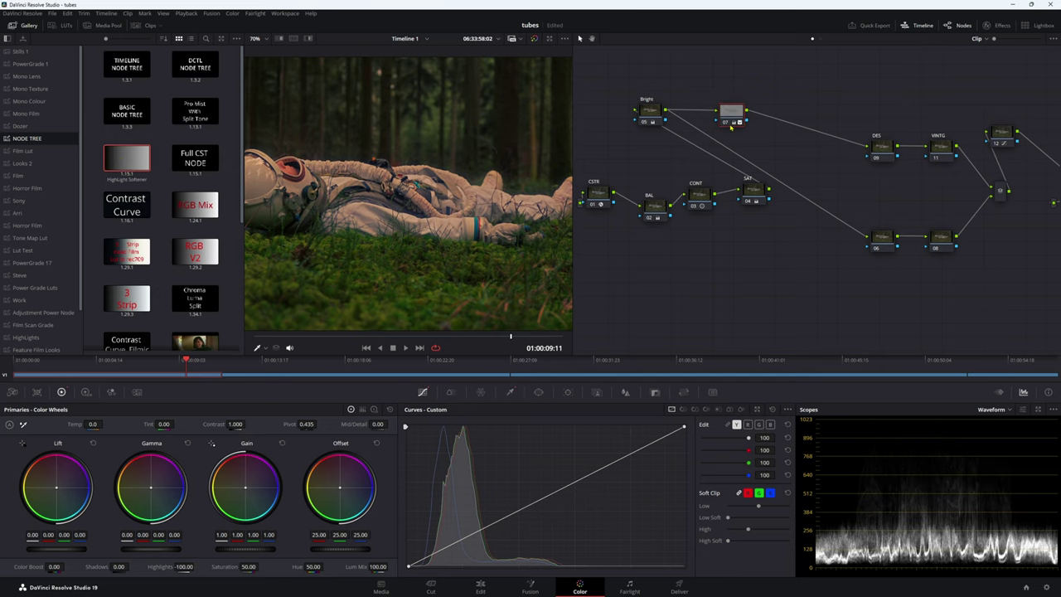
pyautogui.click(29, 24)
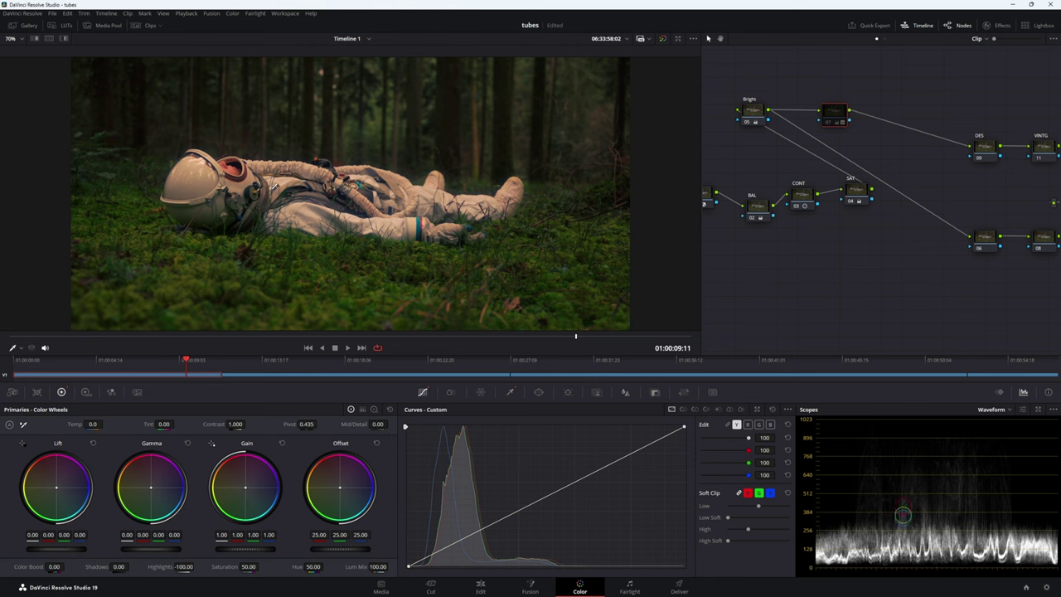
pyautogui.scroll(3, 274, 199)
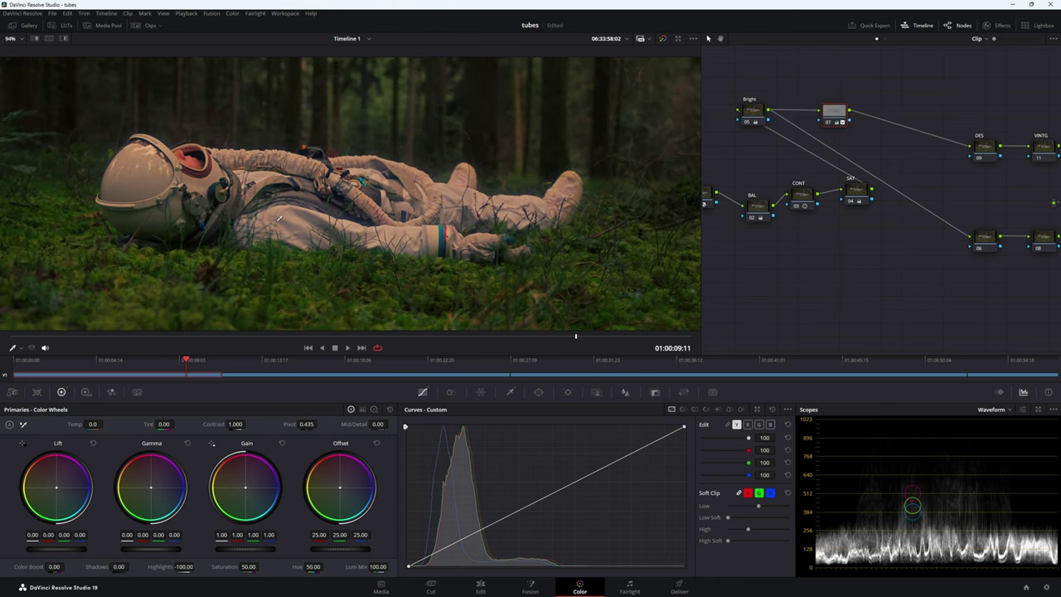
pyautogui.scroll(-3, 279, 218)
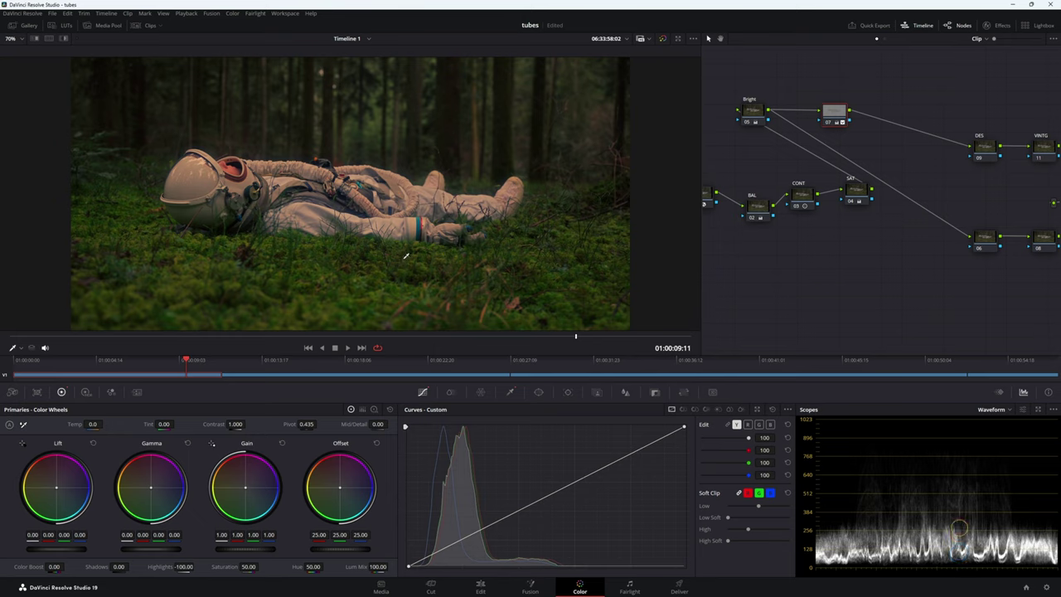
# - Set node 07's Key Output Gain to 0.496 and Highlights to -66
pyautogui.click(655, 392)
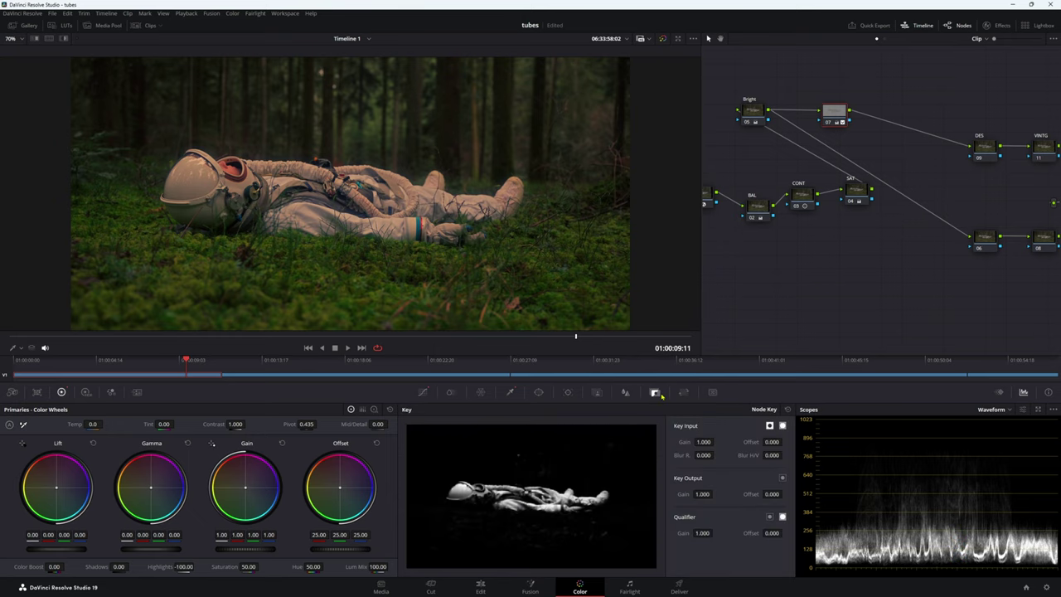
pyautogui.moveTo(693, 495)
pyautogui.mouseDown()
pyautogui.moveTo(644, 496)
pyautogui.moveTo(699, 495)
pyautogui.mouseUp()
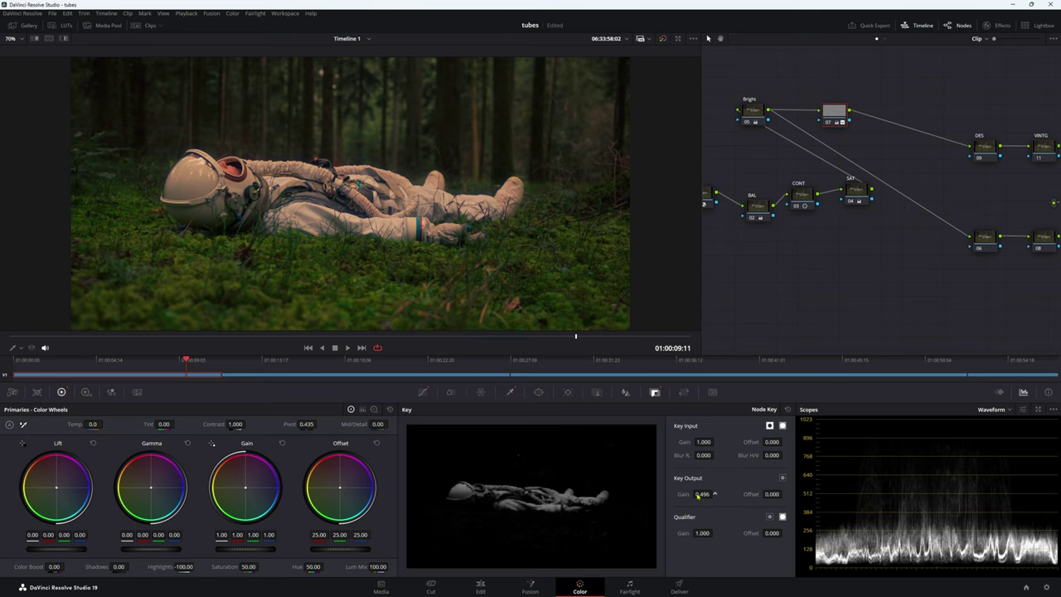
pyautogui.moveTo(184, 567); pyautogui.dragTo(195, 566)
pyautogui.scroll(-2, 534, 171)
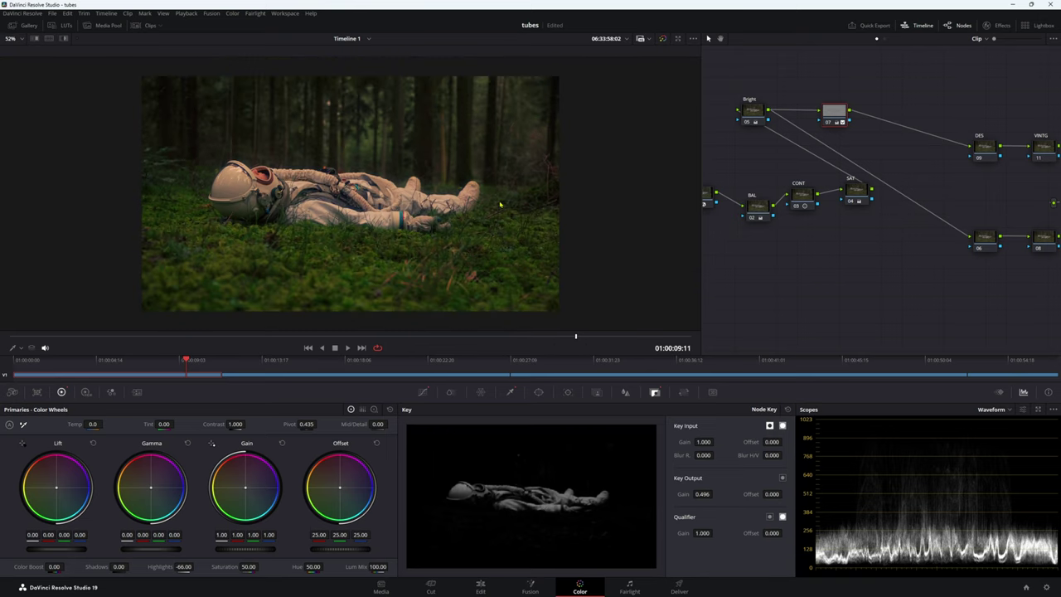
pyautogui.scroll(1, 500, 204)
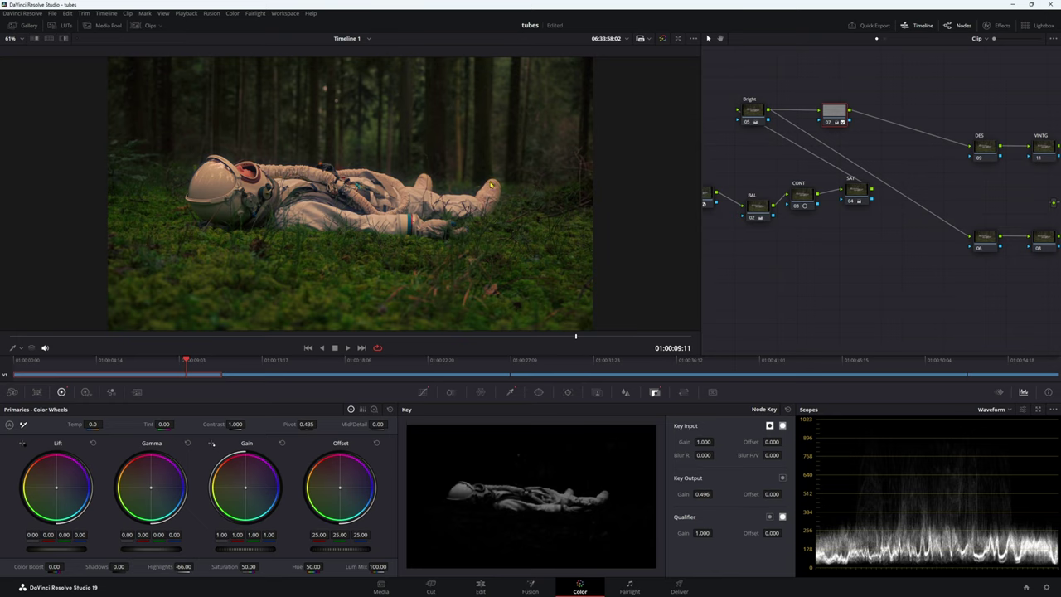
# - Clean up the node graph and move the VINTG node up
pyautogui.moveTo(705, 157); pyautogui.dragTo(350, 157)
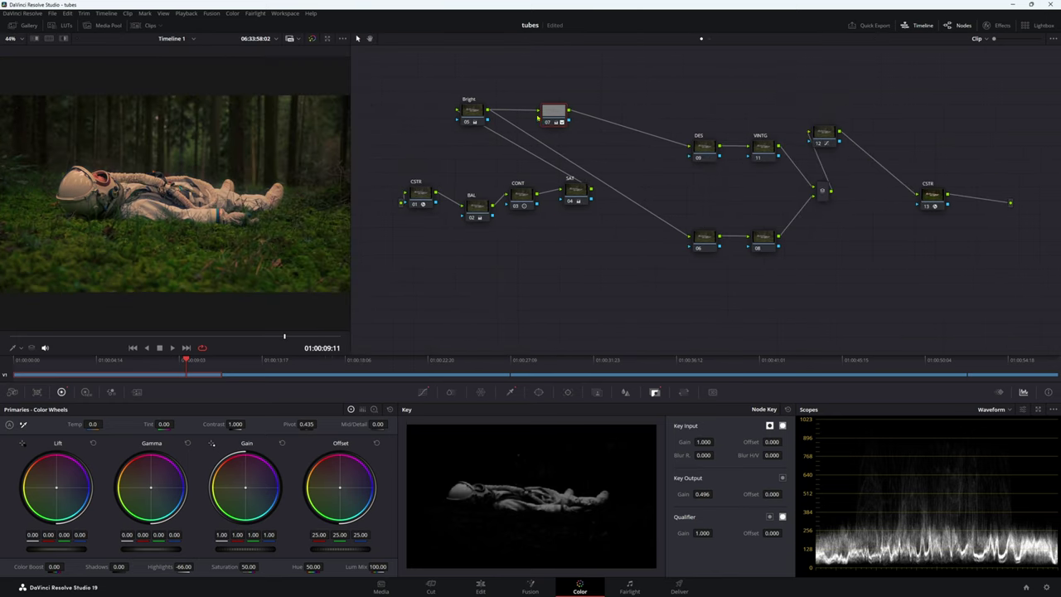
pyautogui.rightClick(573, 97)
pyautogui.click(614, 196)
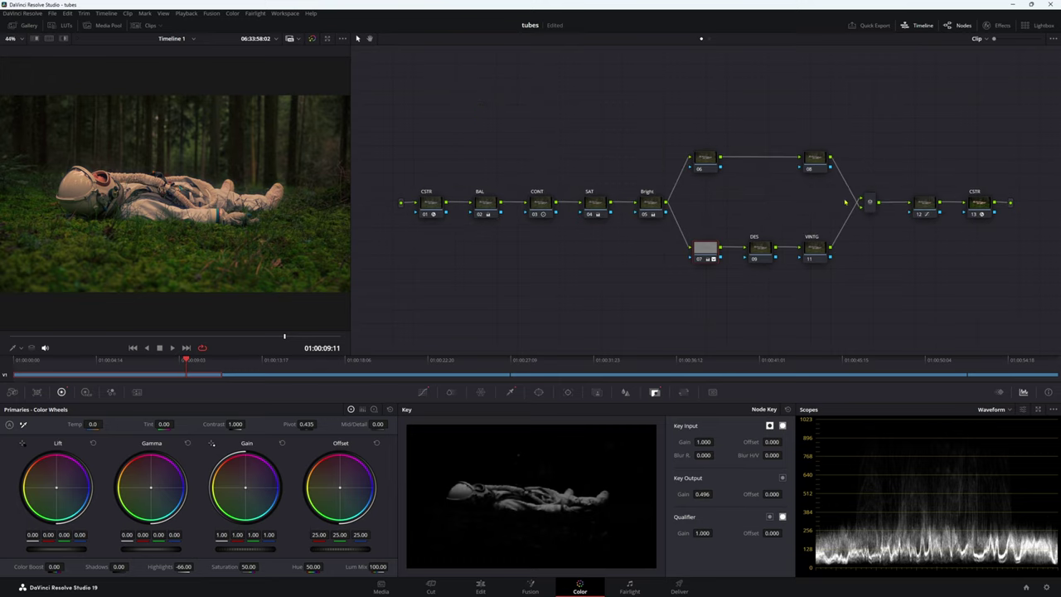
pyautogui.moveTo(821, 247); pyautogui.dragTo(799, 212)
pyautogui.scroll(-2, 229, 199)
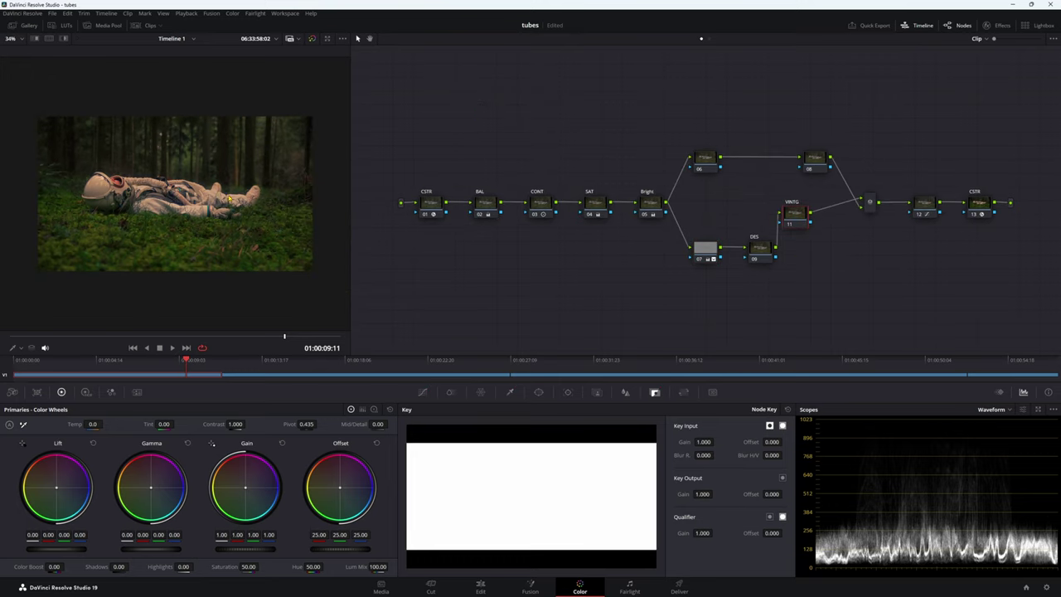
pyautogui.moveTo(349, 171); pyautogui.dragTo(840, 174)
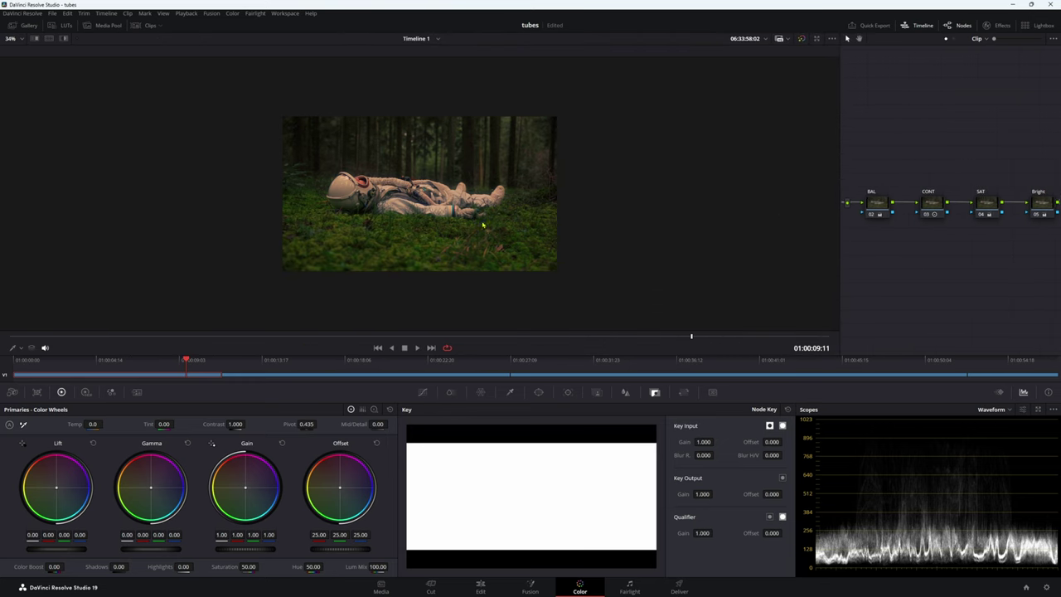
pyautogui.scroll(3, 420, 194)
# - Add a circular window and shape it into an ellipse around the astronaut
pyautogui.click(539, 393)
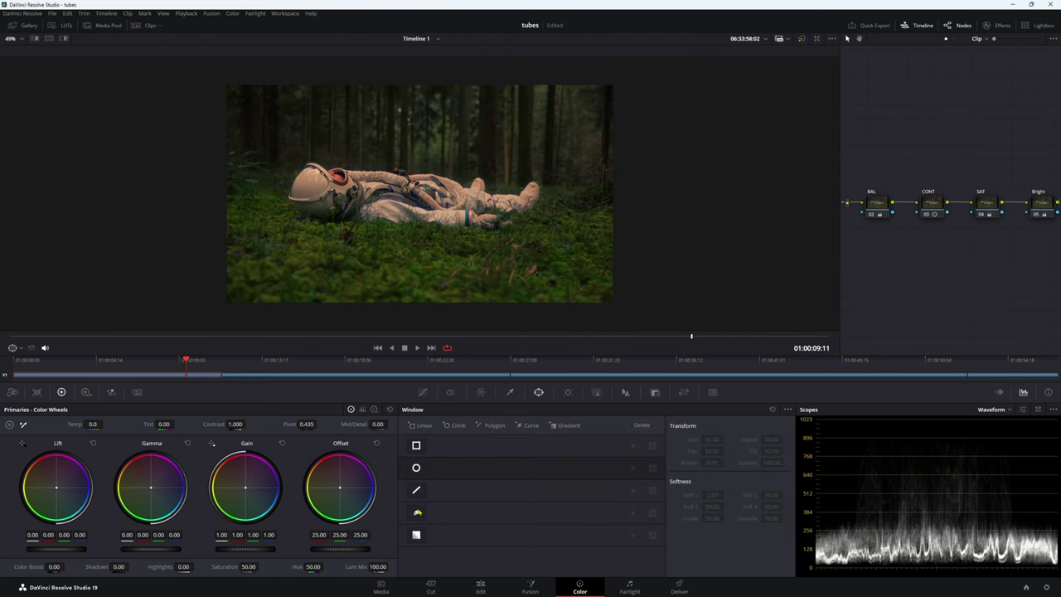
pyautogui.click(416, 467)
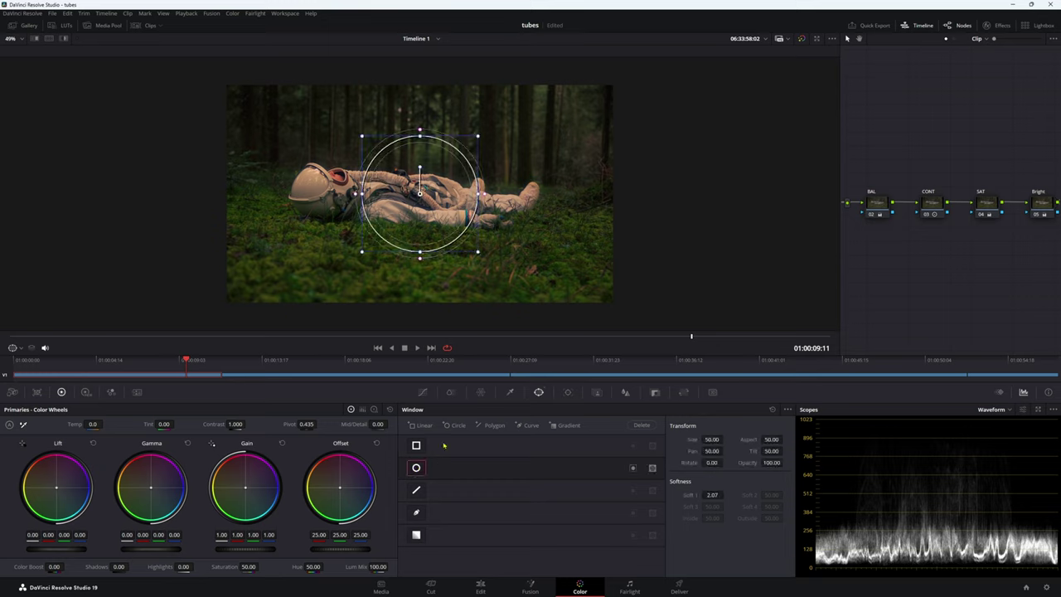
pyautogui.moveTo(420, 256); pyautogui.dragTo(419, 224)
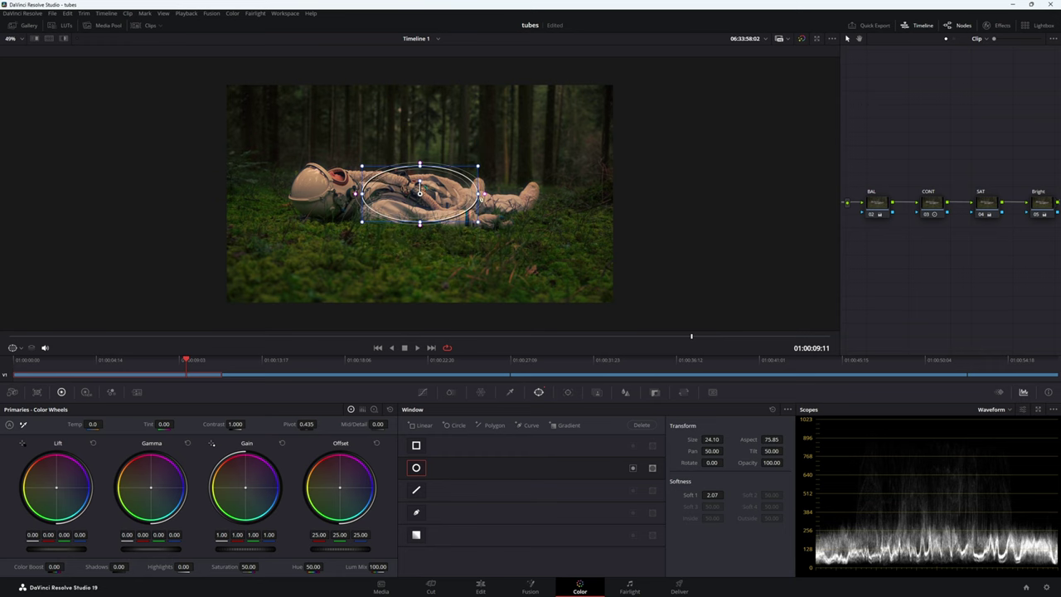
pyautogui.moveTo(481, 198); pyautogui.dragTo(671, 194)
pyautogui.moveTo(421, 225); pyautogui.dragTo(425, 270)
pyautogui.moveTo(419, 221); pyautogui.dragTo(423, 249)
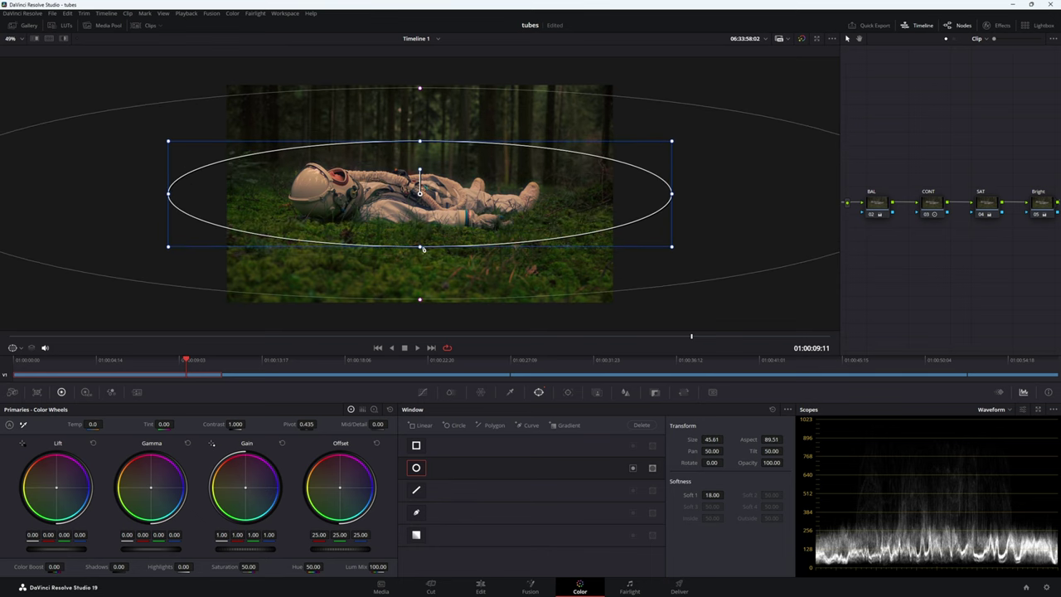
# - Test the window's invert and enable toggles with a gain preview, then reset gain to 1.00
pyautogui.click(633, 469)
pyautogui.click(632, 469)
pyautogui.moveTo(245, 548); pyautogui.dragTo(208, 548)
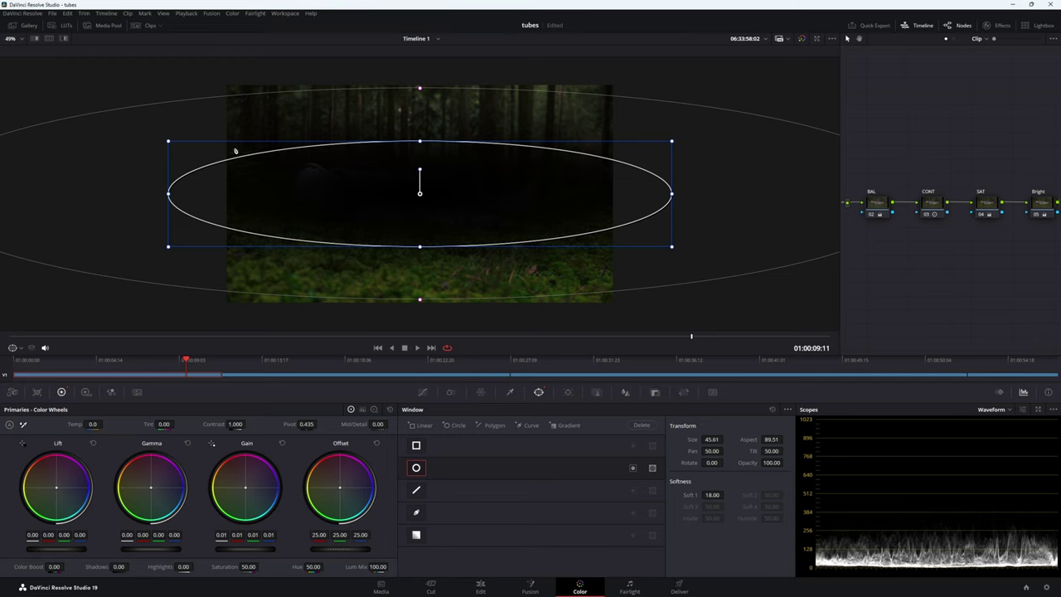
pyautogui.click(634, 469)
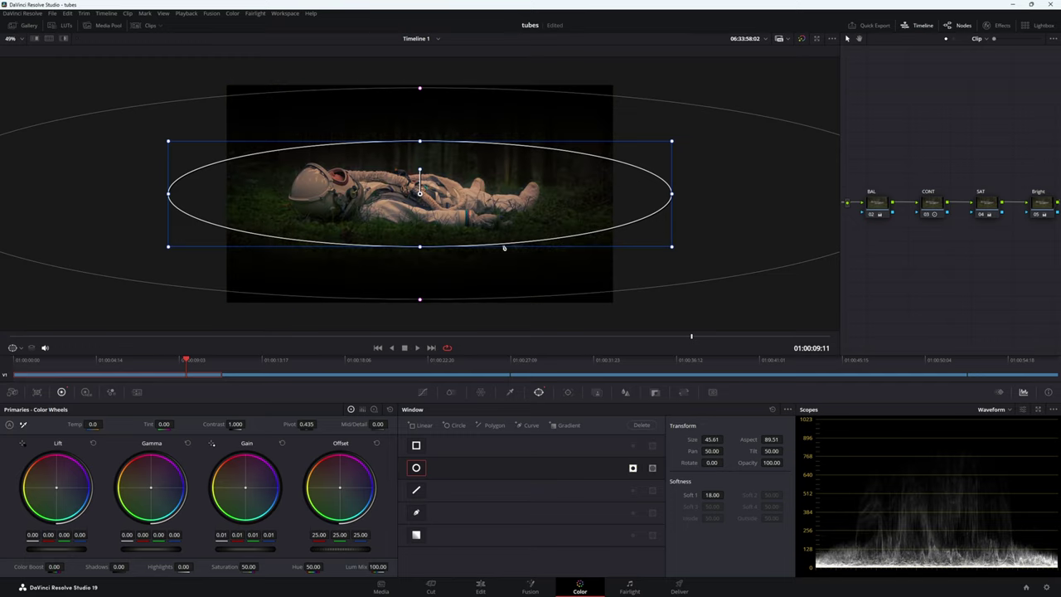
pyautogui.click(284, 445)
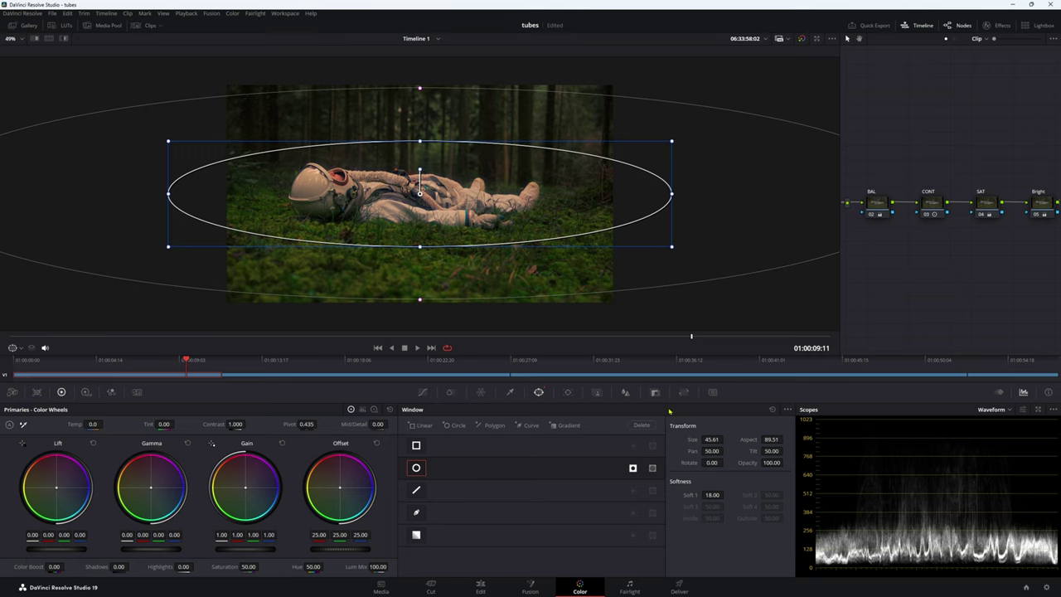
pyautogui.click(626, 394)
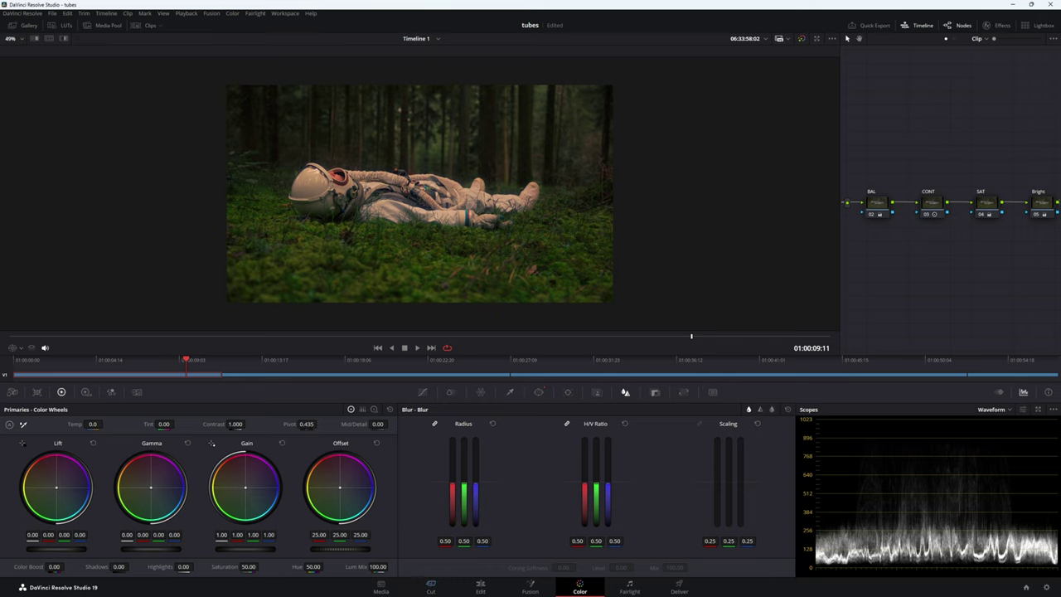
# - Raise the blur radius slightly and enlarge the ellipse window around the astronaut
pyautogui.moveTo(463, 497); pyautogui.dragTo(464, 488)
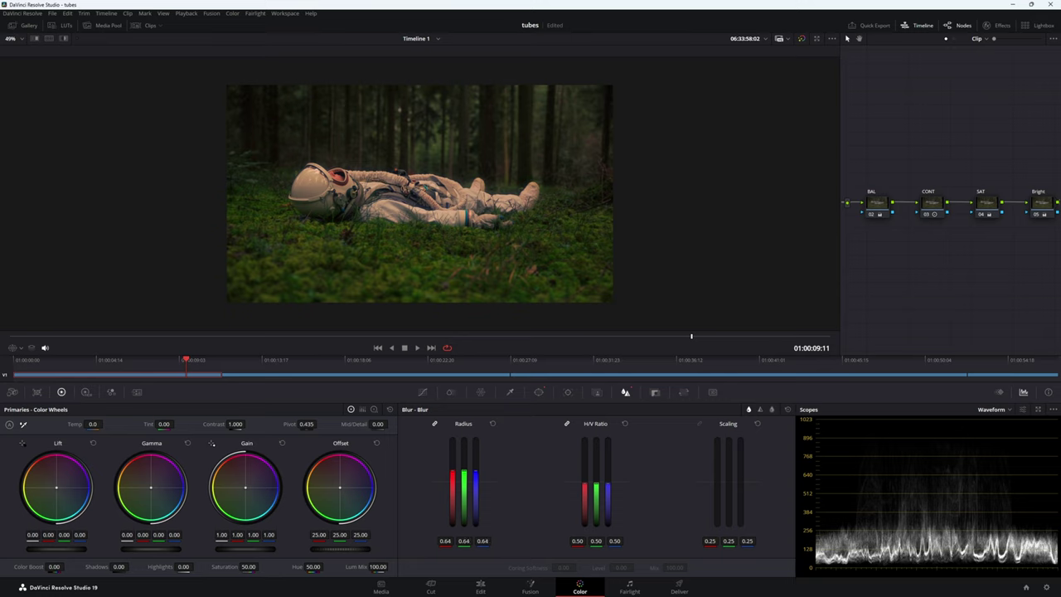
pyautogui.click(539, 392)
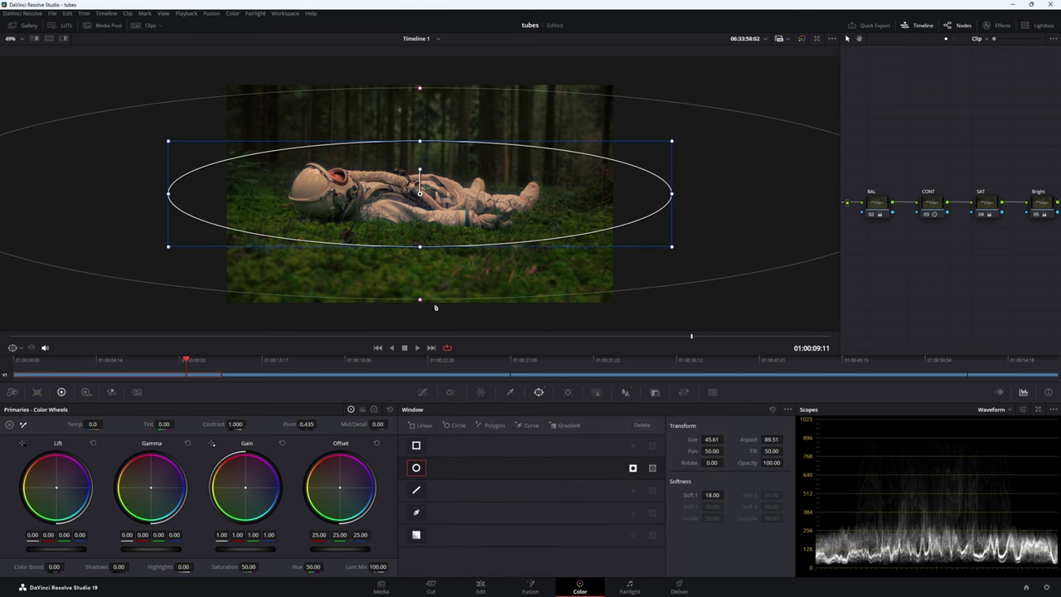
pyautogui.moveTo(420, 248); pyautogui.dragTo(424, 261)
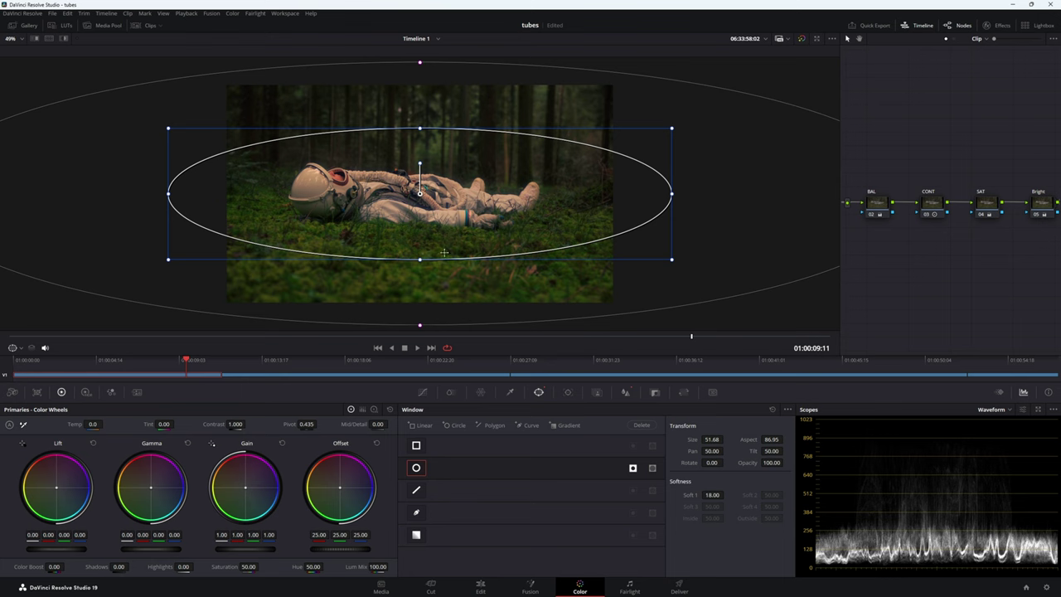
# - Lower Offset to 21.25 and preview the graded clip in full screen
pyautogui.scroll(2, 444, 253)
pyautogui.hotkey('alt', 'f')
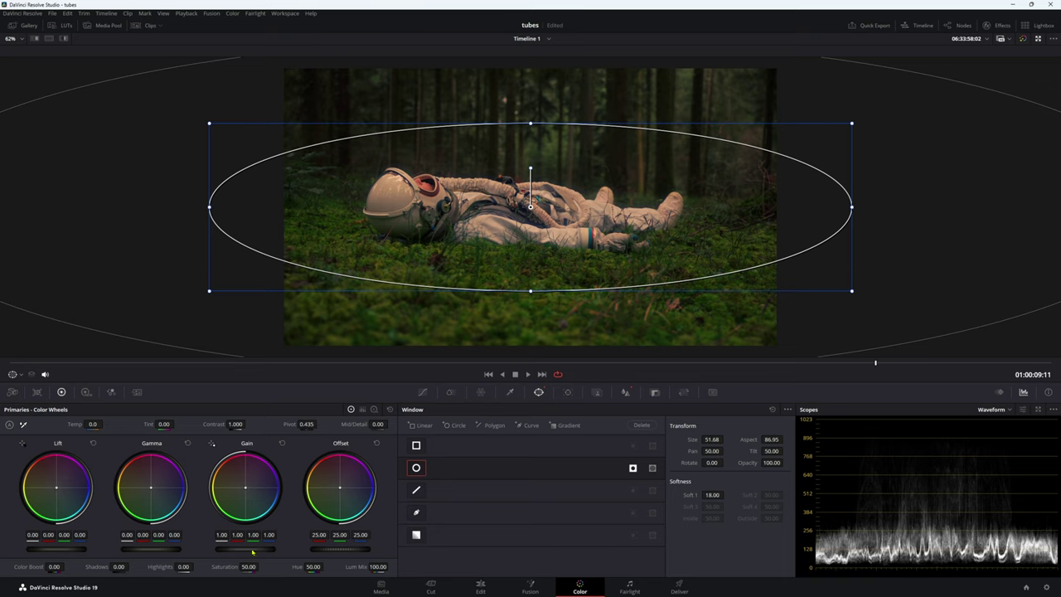
pyautogui.scroll(-3, 346, 552)
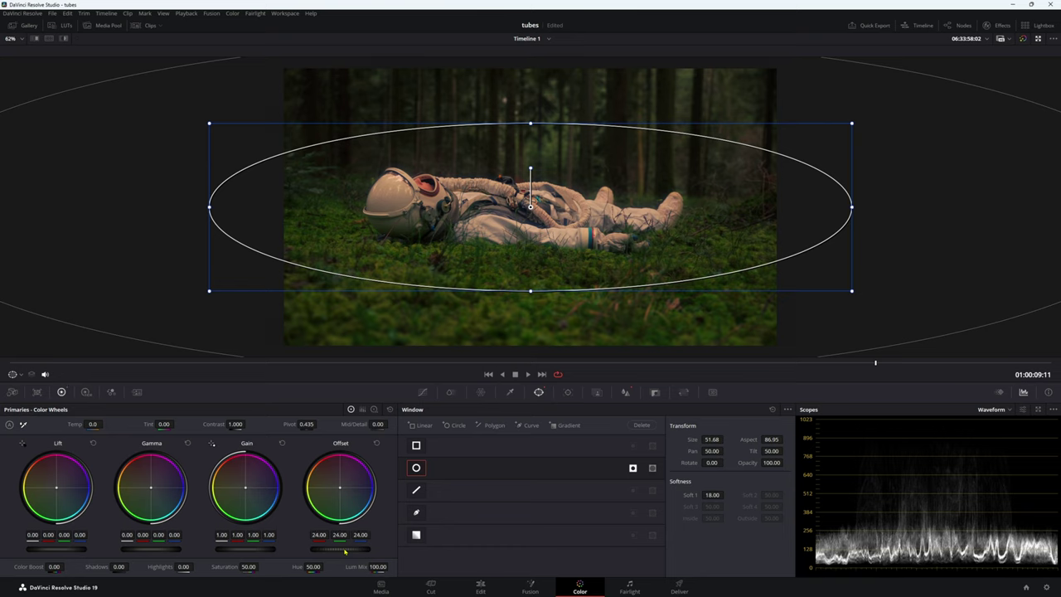
pyautogui.scroll(-1, 346, 552)
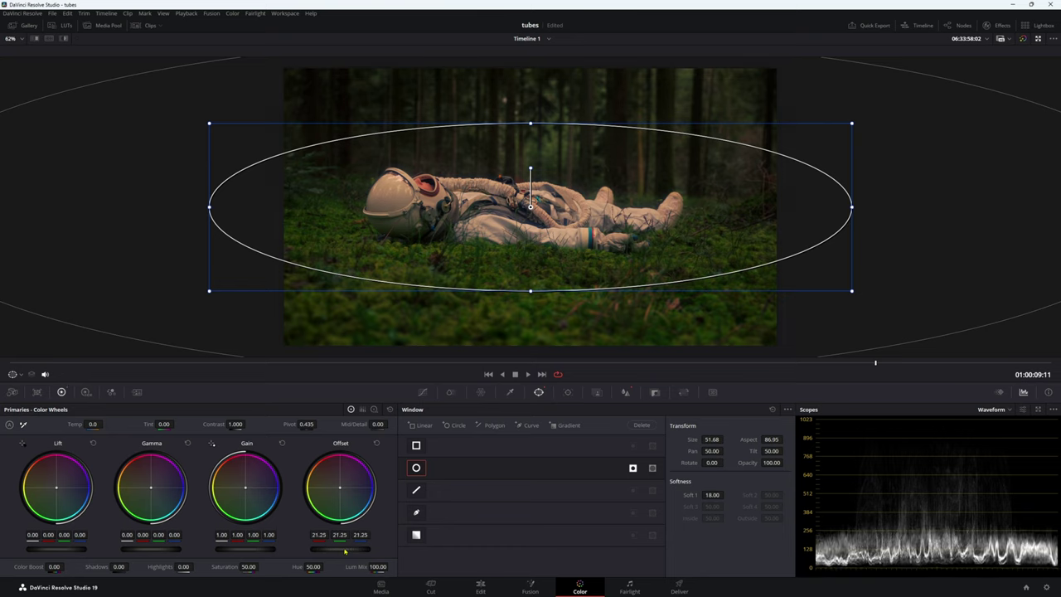
pyautogui.hotkey('ctrl', 'f')
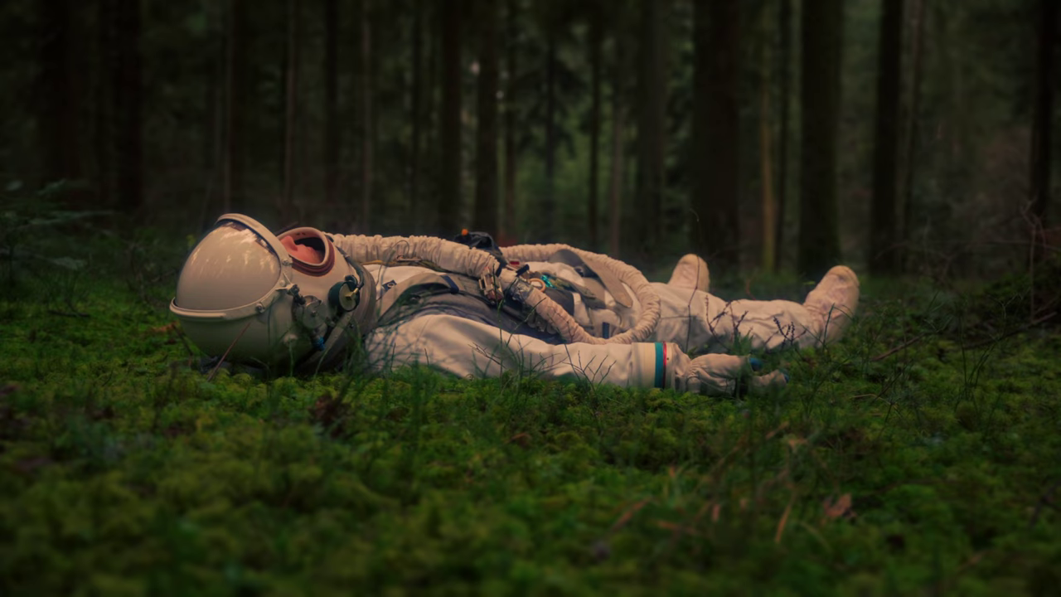
pyautogui.moveTo(507, 477)
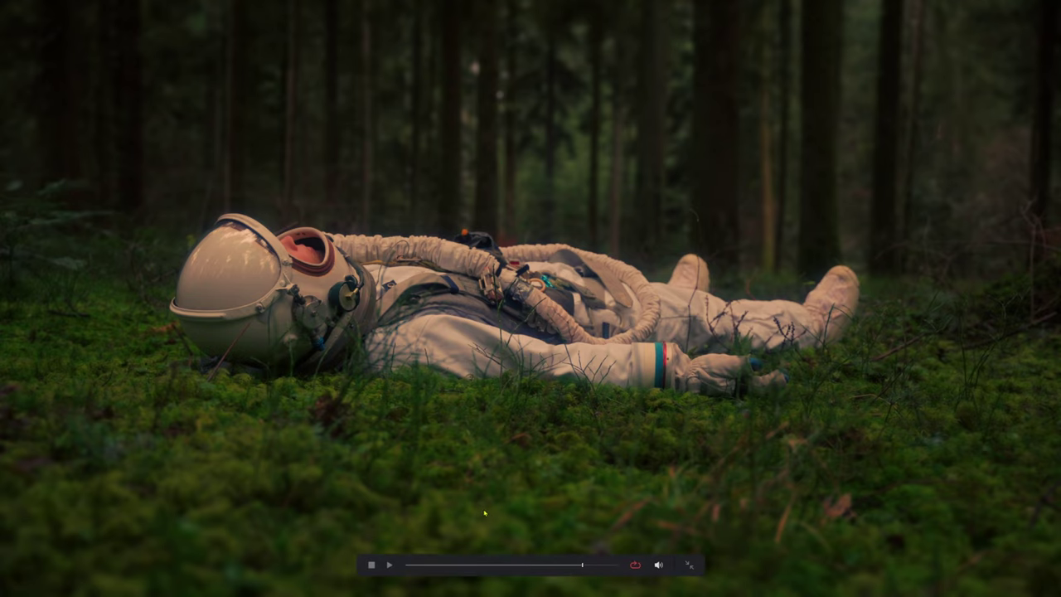
pyautogui.press('Escape')
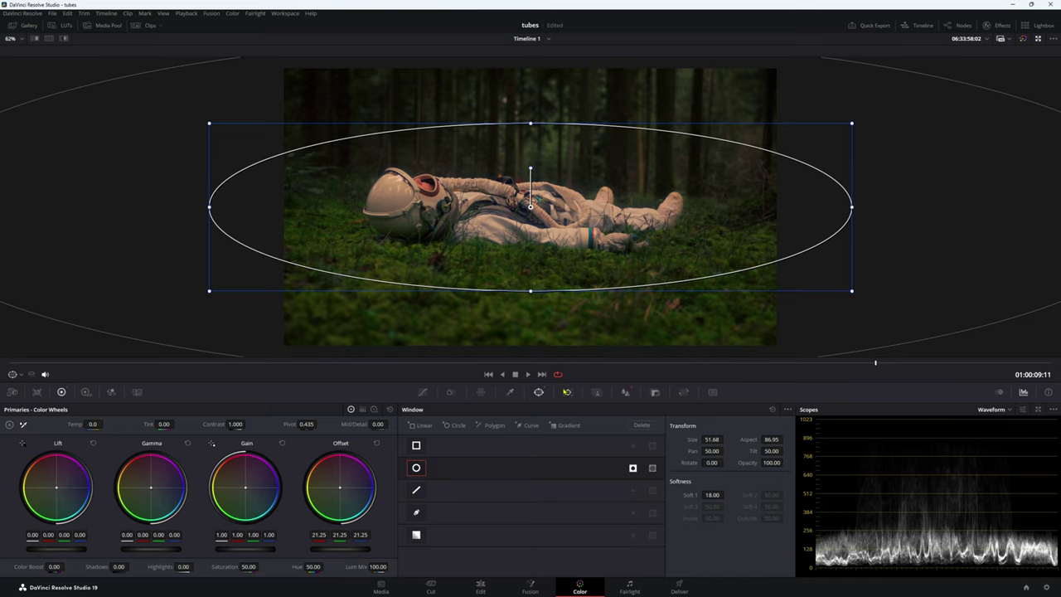
# - Track the circle window forward and backward with Rotate analysis turned off
pyautogui.click(568, 392)
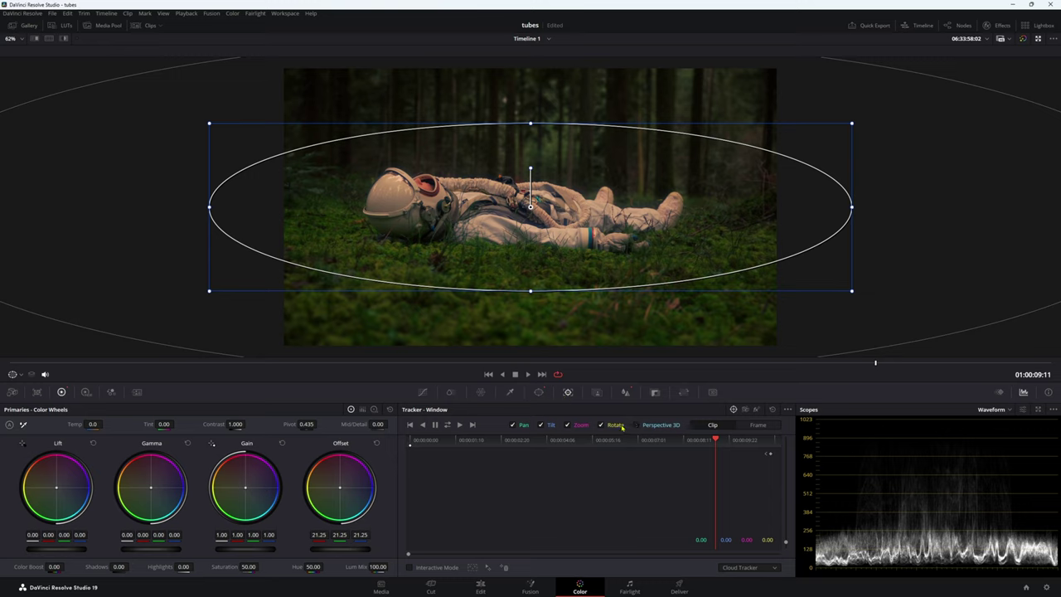
pyautogui.click(619, 426)
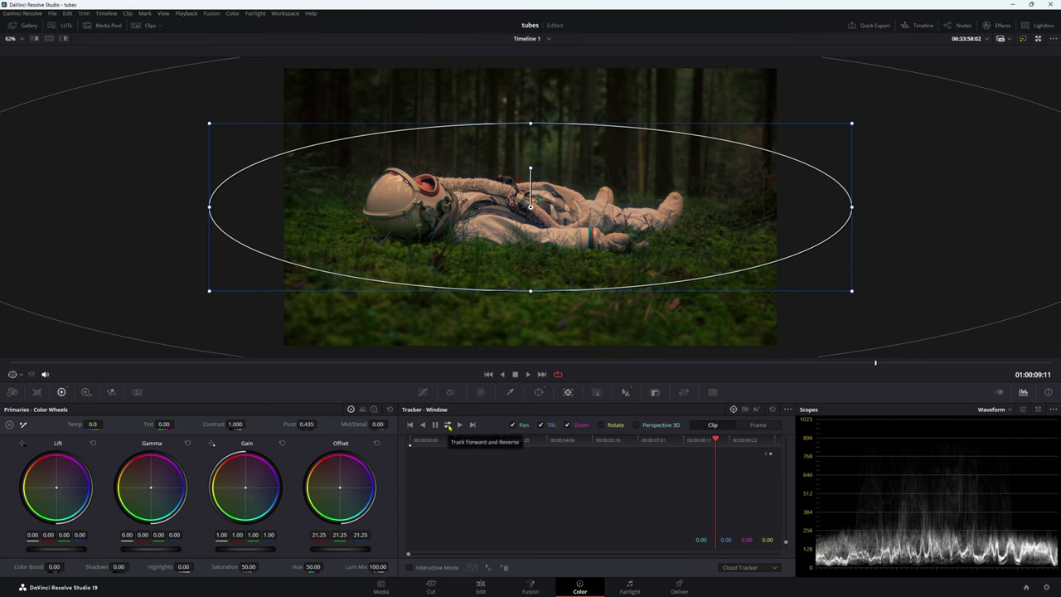
pyautogui.click(448, 425)
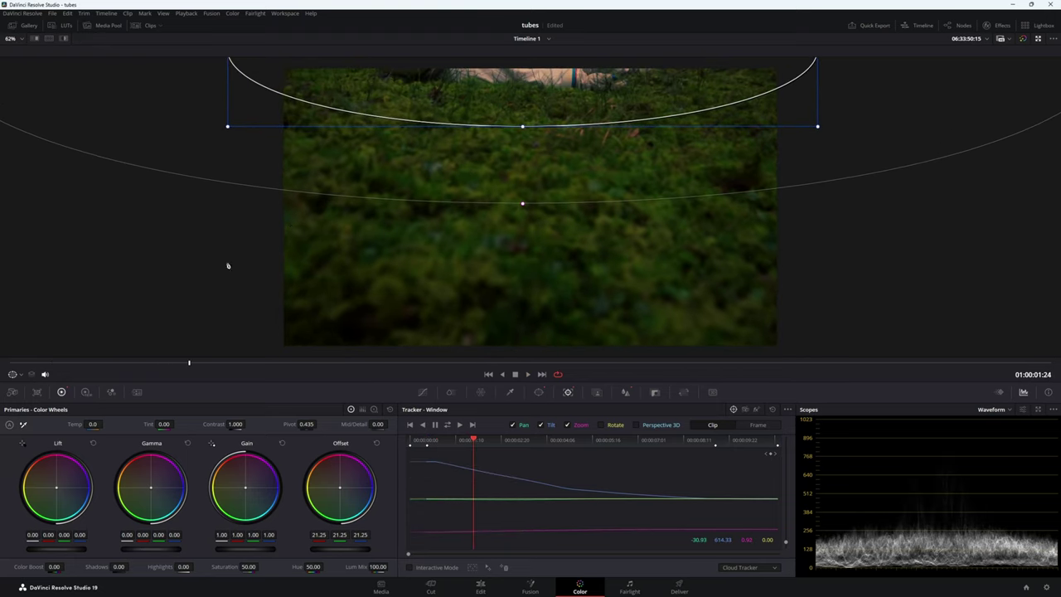
# - Hide the window outline, stop playback, park at 01:00:09:13, and exit Enhanced Viewer
pyautogui.click(21, 374)
pyautogui.click(50, 388)
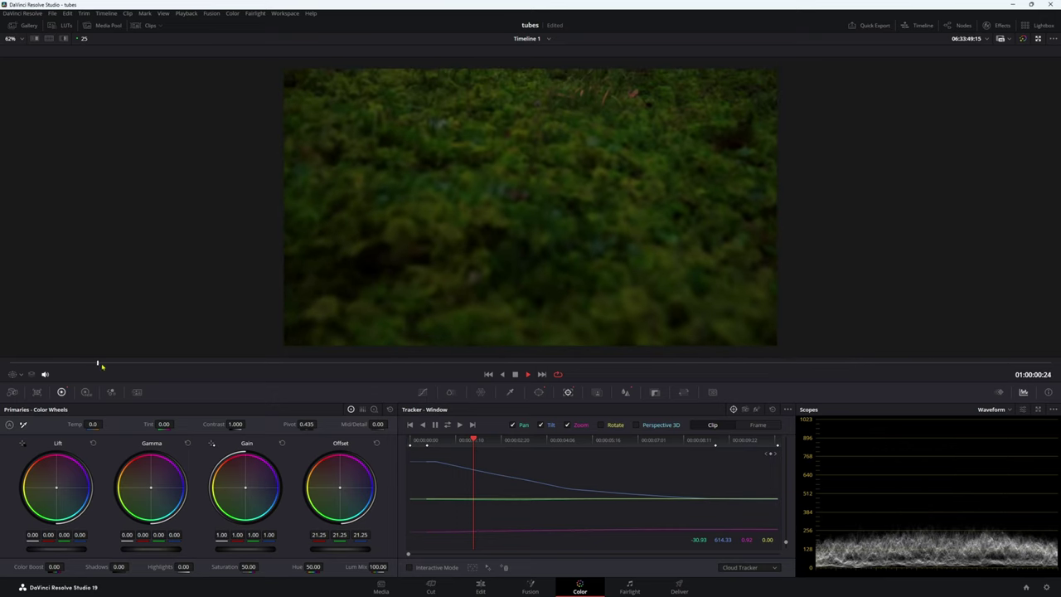
pyautogui.click(515, 374)
pyautogui.click(880, 364)
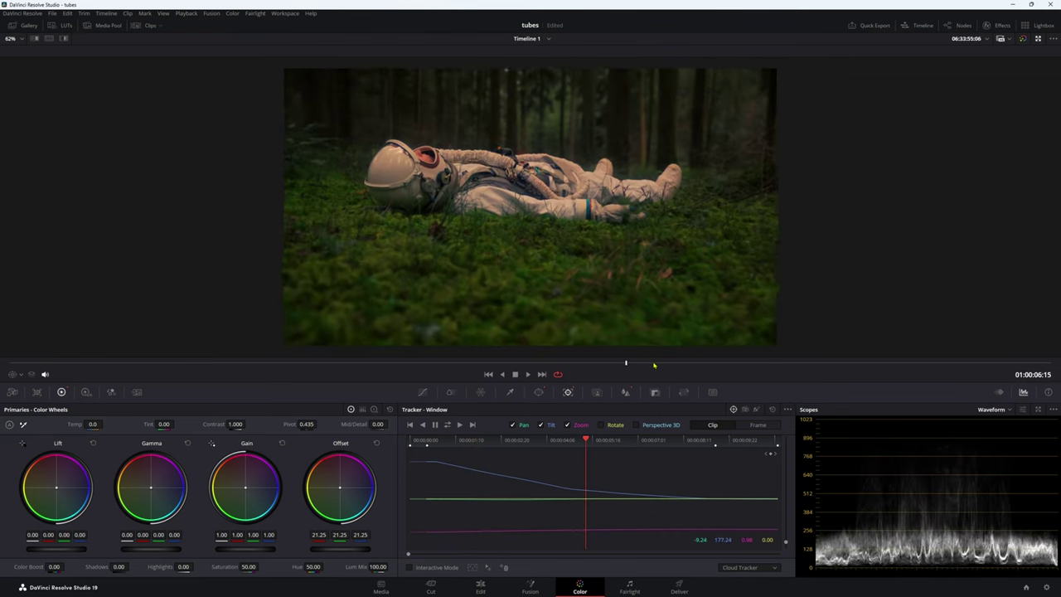
pyautogui.moveTo(881, 364); pyautogui.dragTo(883, 364)
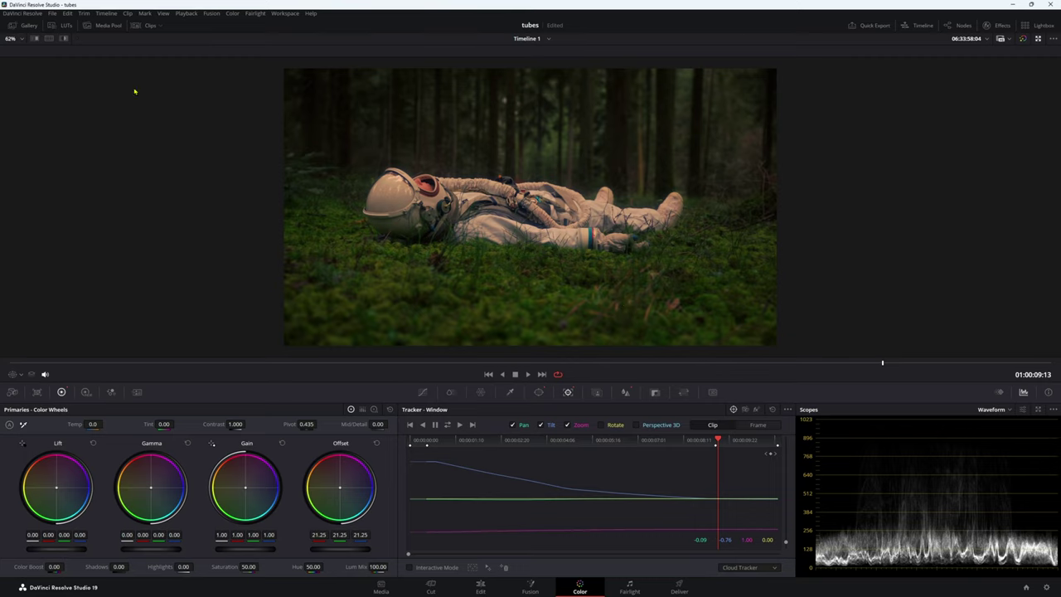
pyautogui.hotkey('alt', 'f')
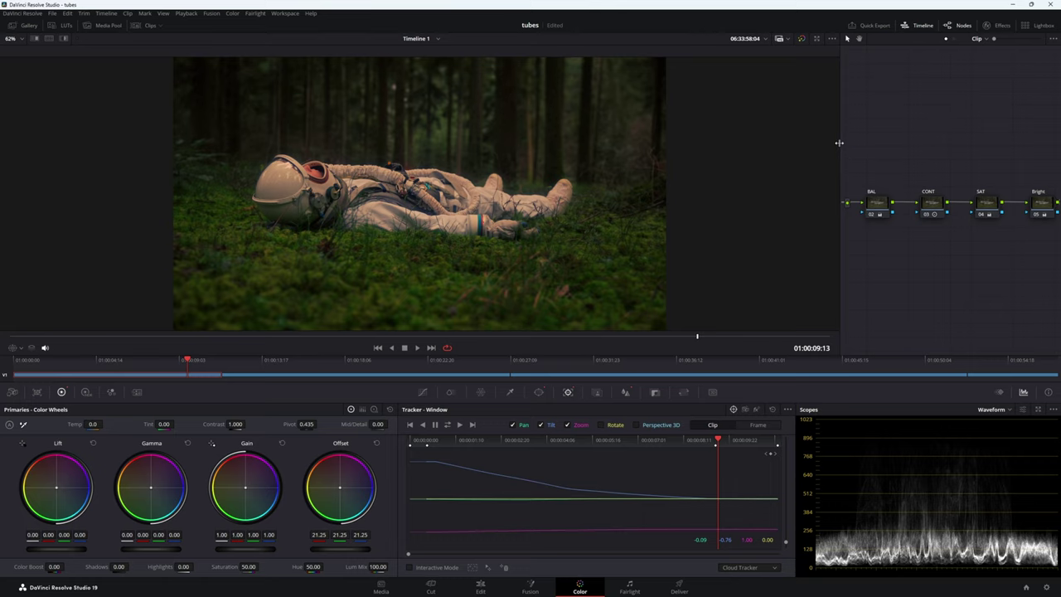
# - Widen the node graph, zoom the viewer out, and show the four-clip thumbnail strip
pyautogui.moveTo(840, 145); pyautogui.dragTo(532, 149)
pyautogui.scroll(-1, 307, 258)
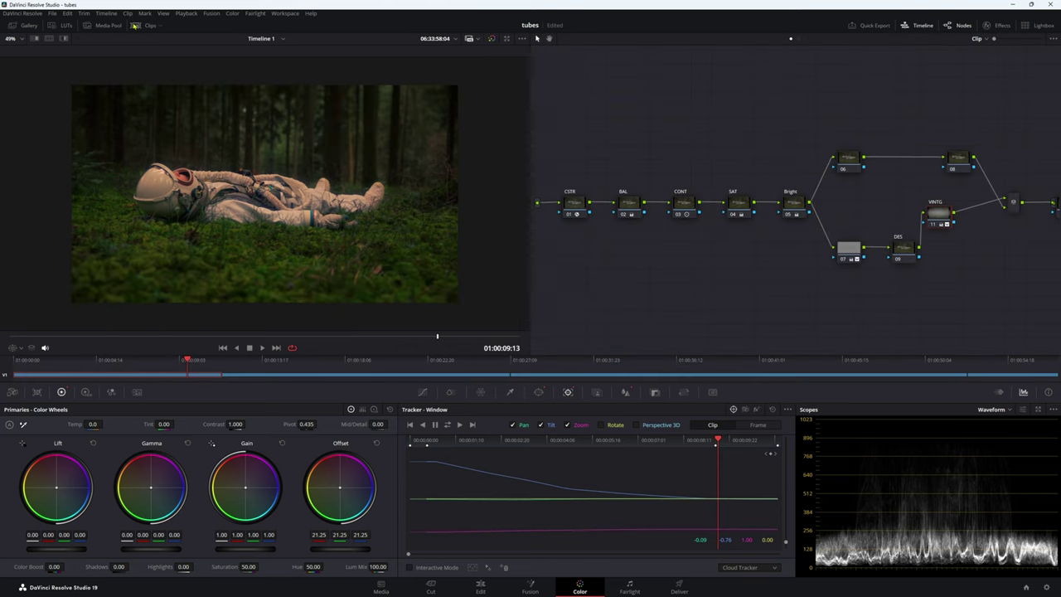
pyautogui.click(146, 25)
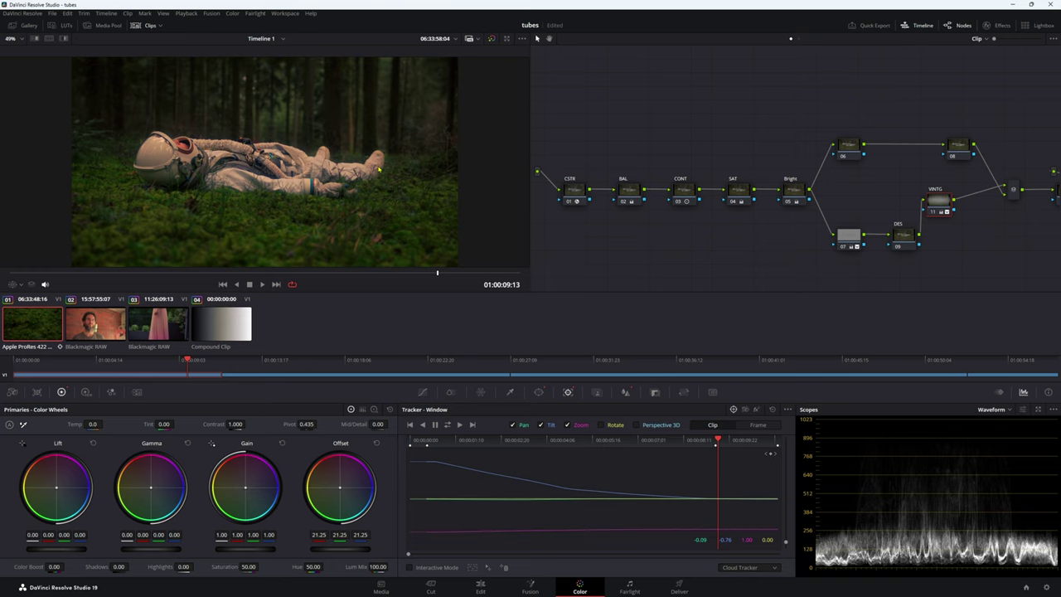
# - On clip 02, the man by the brick wall, delete the VINTG node and select BAL
pyautogui.click(100, 326)
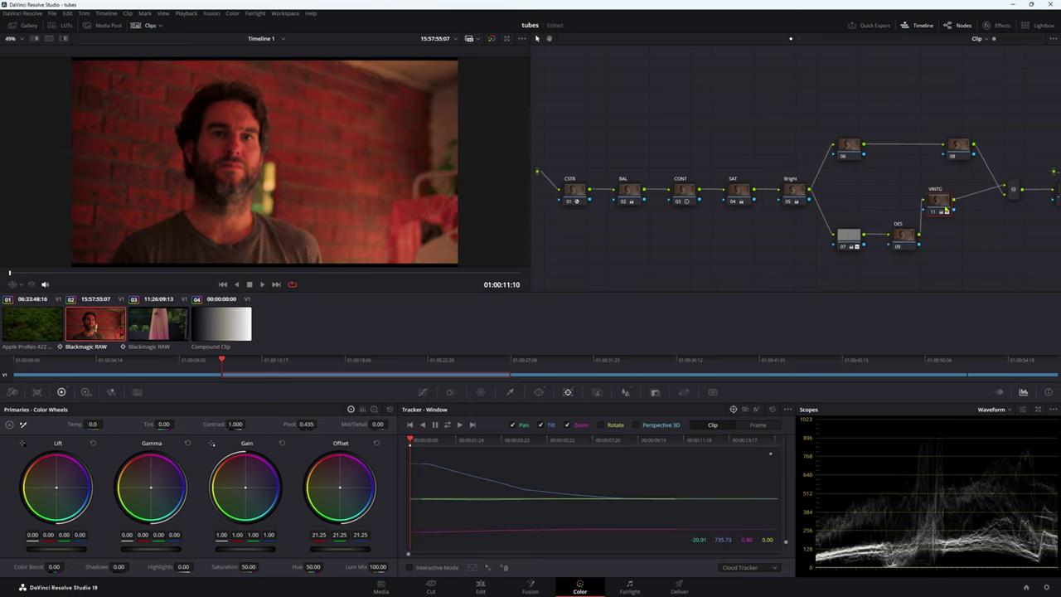
pyautogui.press('Delete')
pyautogui.click(840, 243)
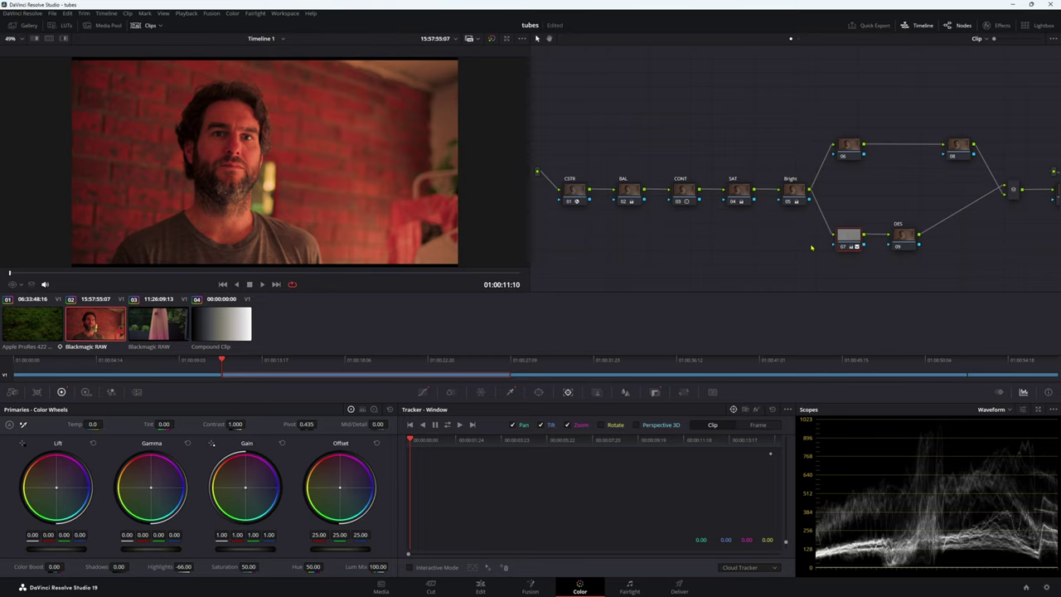
pyautogui.click(634, 194)
# - Float a Vectorscope, pull Gain back to 0.92/1.02/1.01, then dock the scopes
pyautogui.click(1023, 409)
pyautogui.click(1023, 410)
pyautogui.click(999, 410)
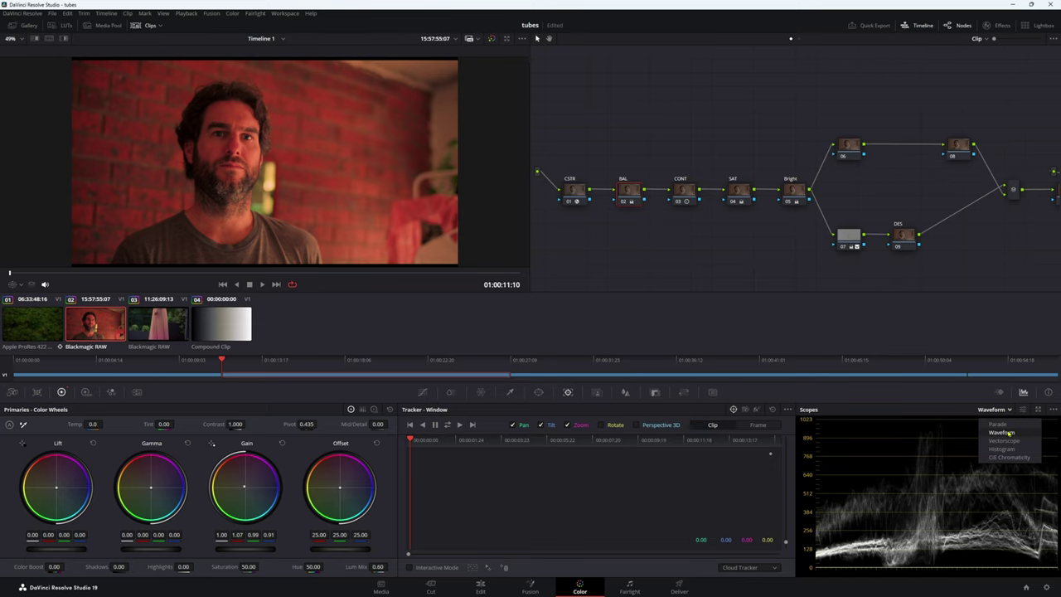
pyautogui.click(1004, 441)
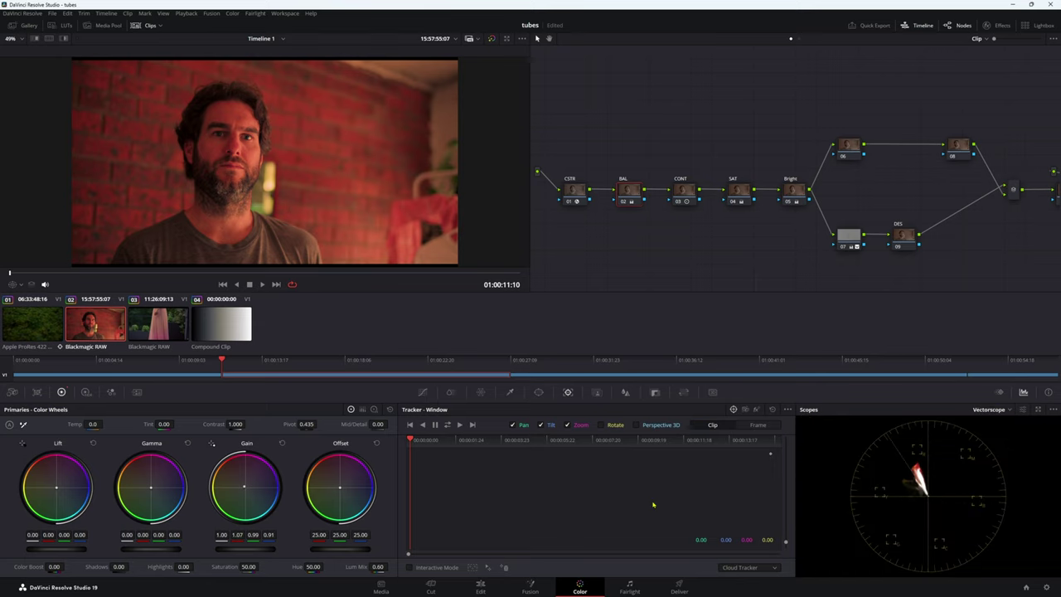
pyautogui.click(1037, 409)
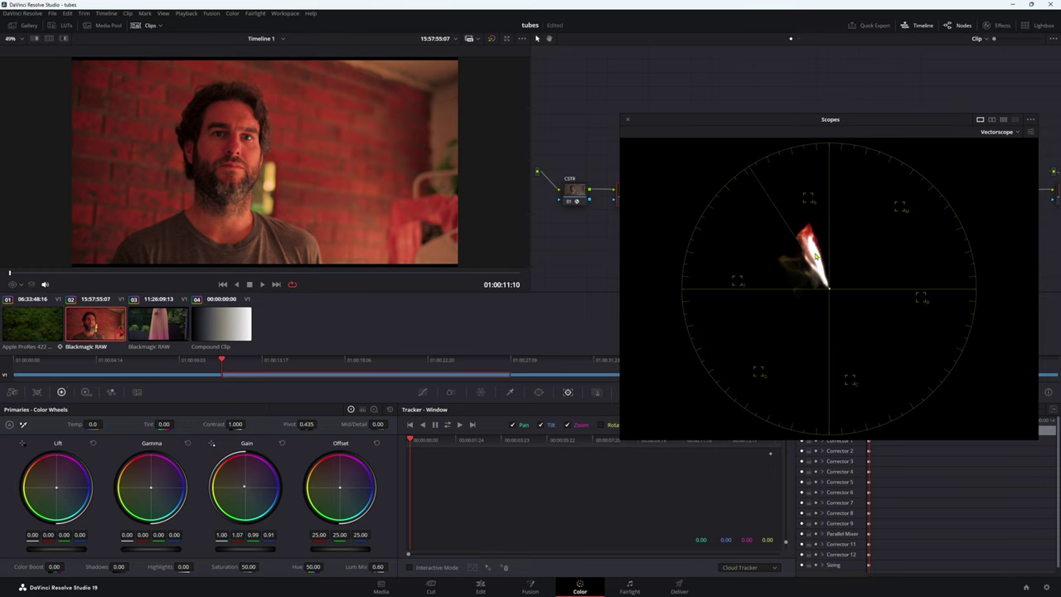
pyautogui.moveTo(257, 483); pyautogui.dragTo(244, 488)
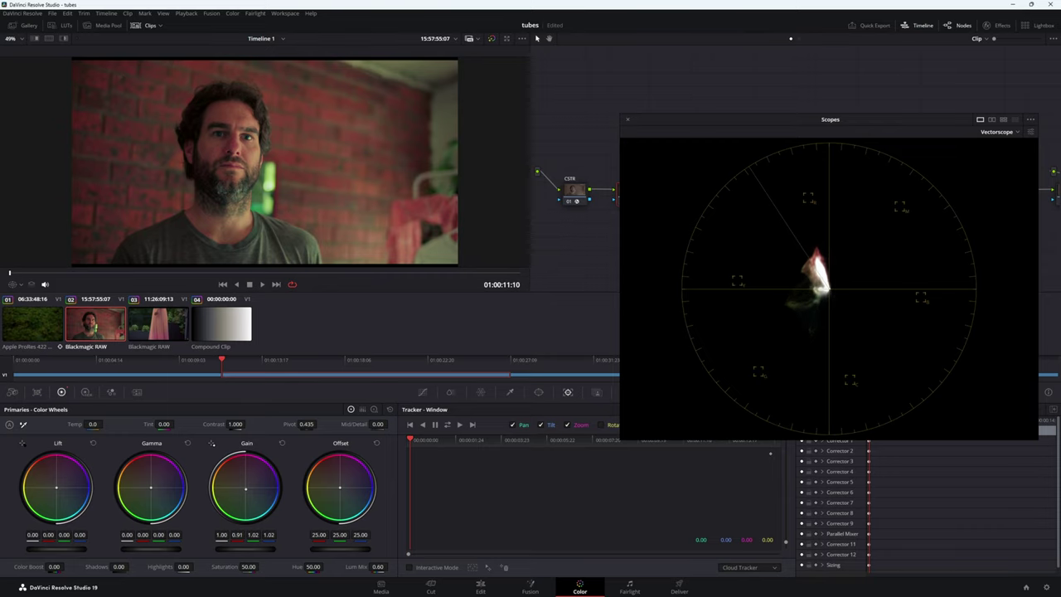
pyautogui.click(628, 120)
# - Compare the grade with node bypass, then shift the man's Gain slightly toward cyan
pyautogui.moveTo(536, 155); pyautogui.dragTo(816, 155)
pyautogui.scroll(2, 416, 223)
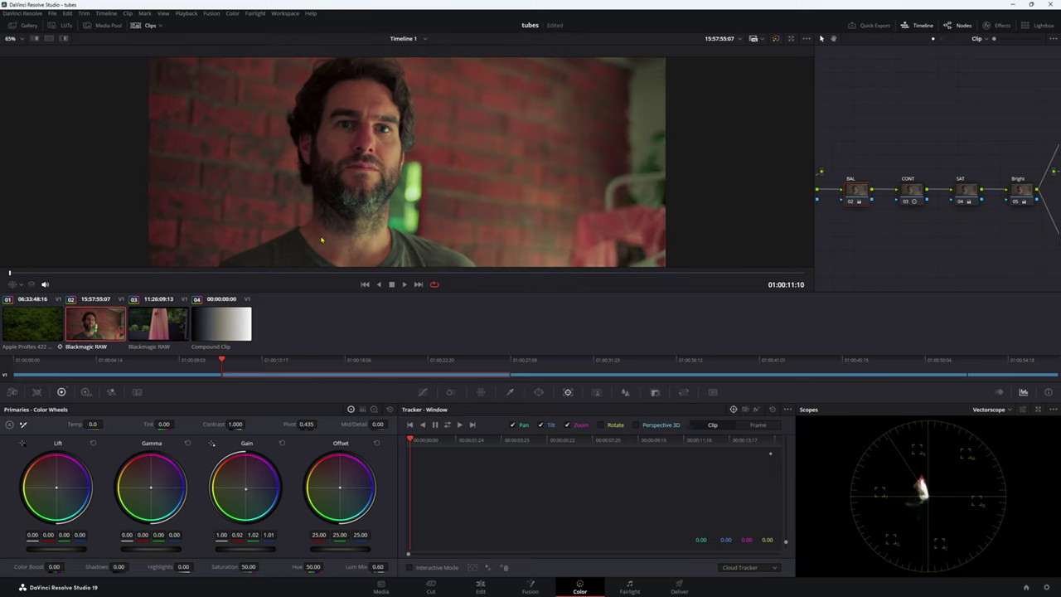
pyautogui.hotkey('ctrl', 'd')
pyautogui.hotkey('ctrl', 'd')
pyautogui.scroll(-3, 322, 241)
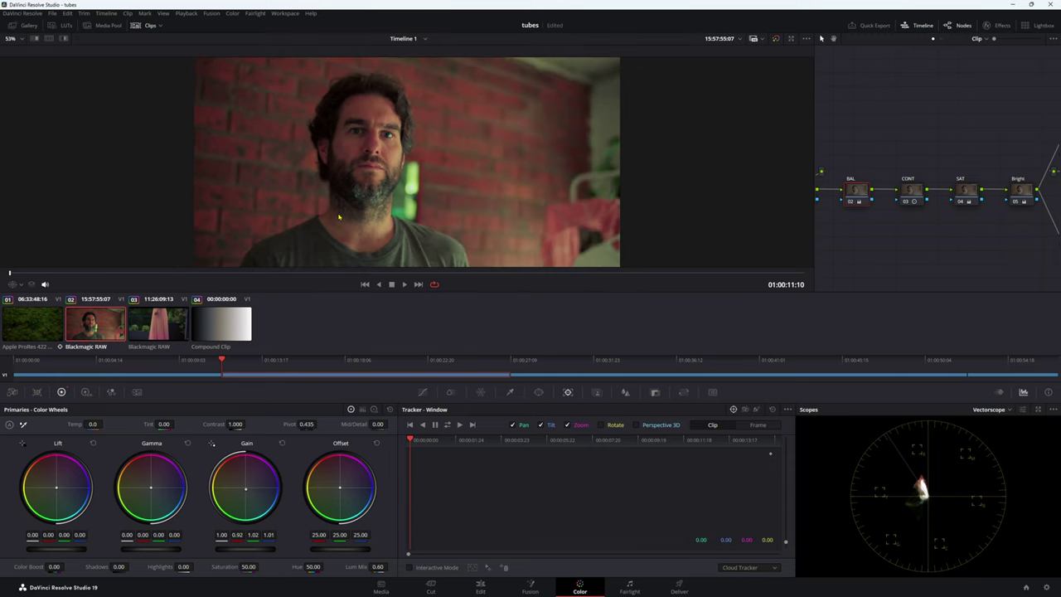
pyautogui.hotkey('ctrl', 'd')
pyautogui.hotkey('ctrl', 'd')
pyautogui.scroll(2, 315, 199)
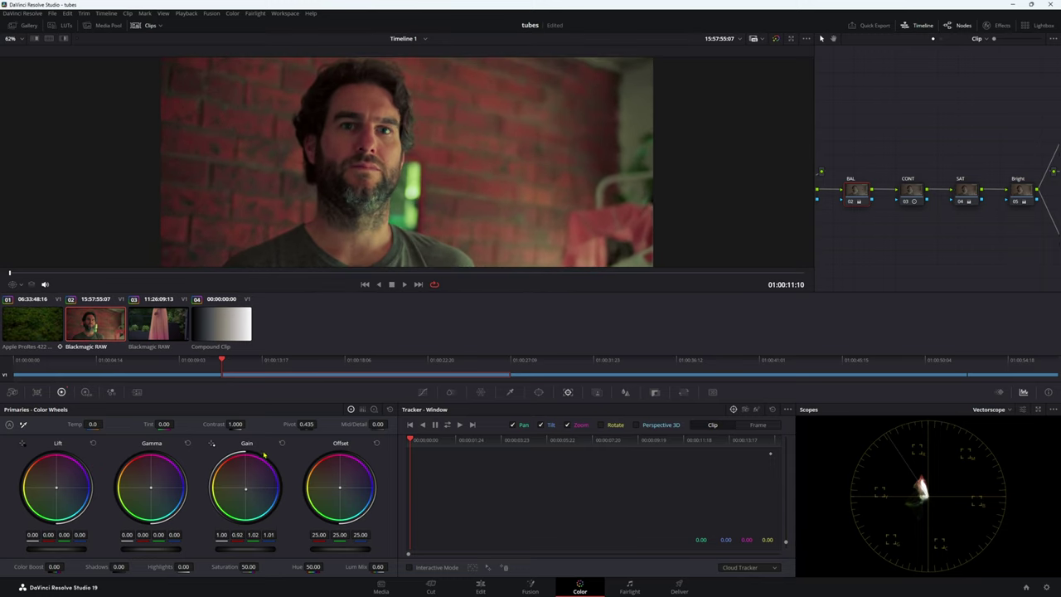
pyautogui.moveTo(245, 488); pyautogui.dragTo(249, 491)
pyautogui.scroll(-2, 400, 189)
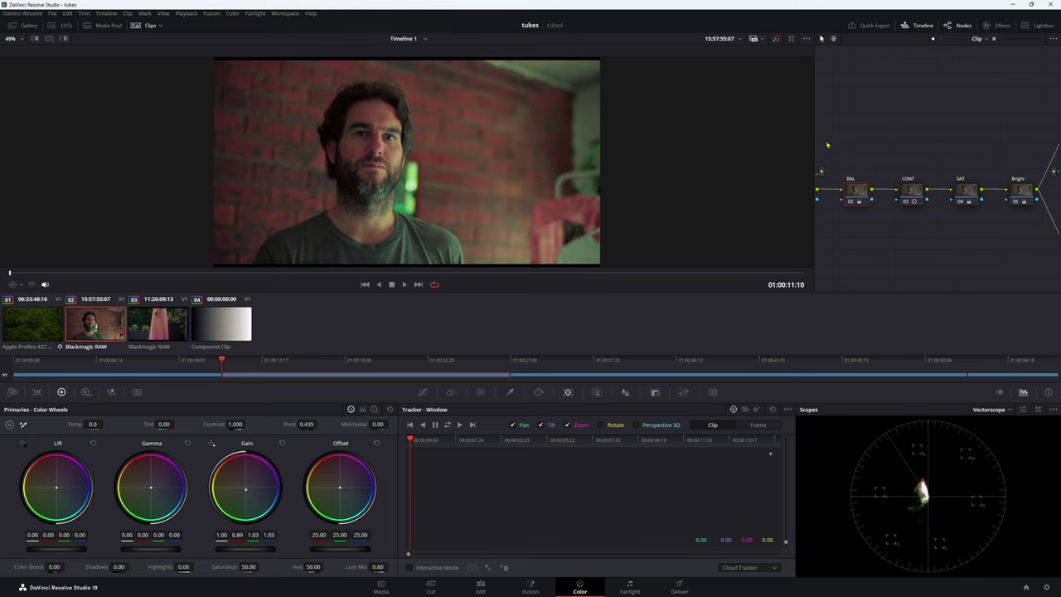
# - Widen the node graph, then switch to clip 03 and scrub through the woman's shot
pyautogui.moveTo(815, 145); pyautogui.dragTo(716, 149)
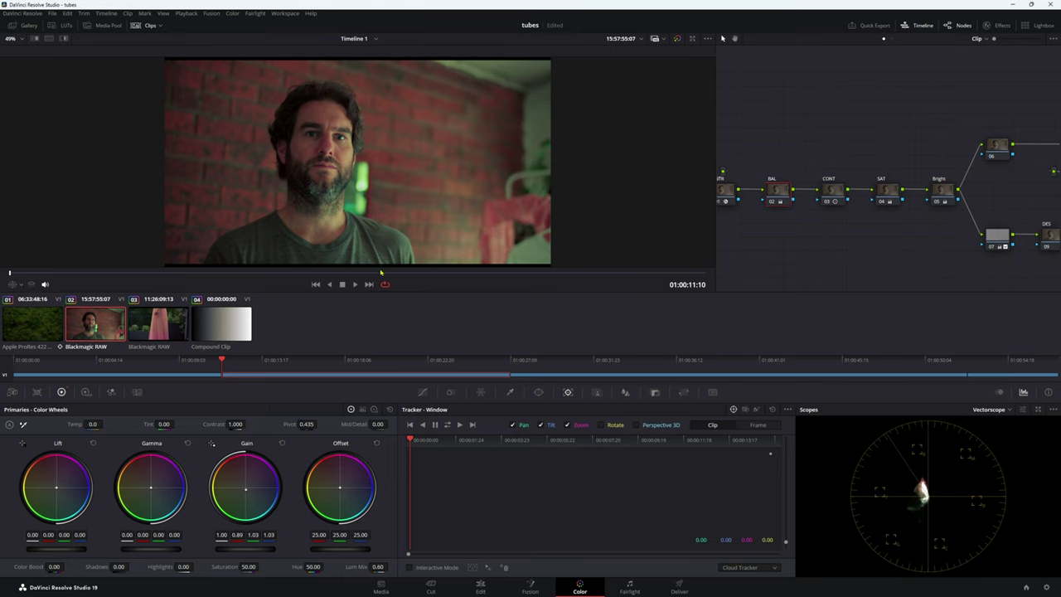
pyautogui.moveTo(382, 272); pyautogui.dragTo(538, 279)
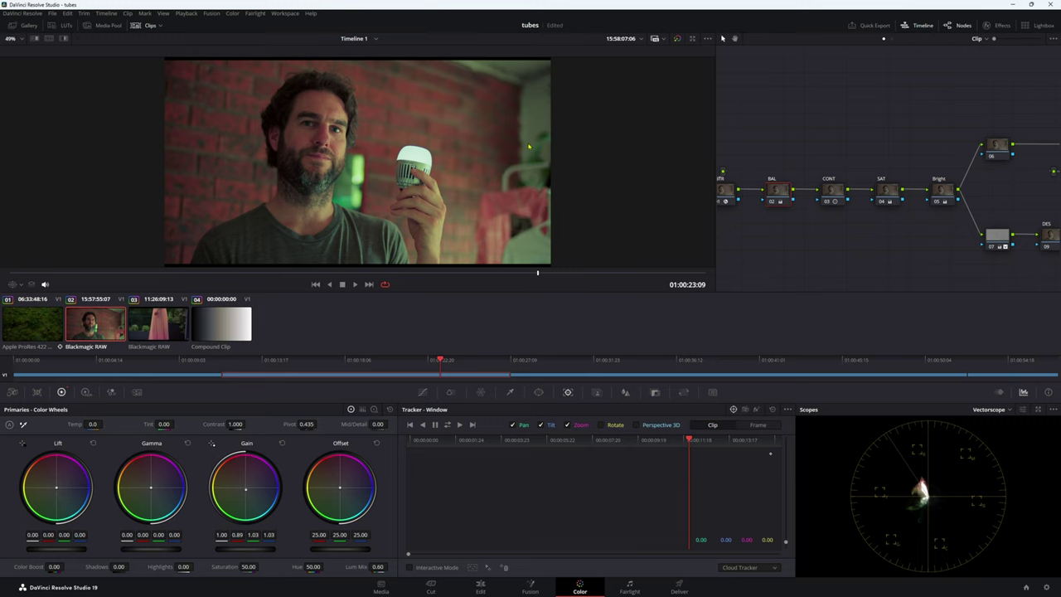
pyautogui.click(162, 330)
pyautogui.moveTo(375, 276); pyautogui.dragTo(556, 272)
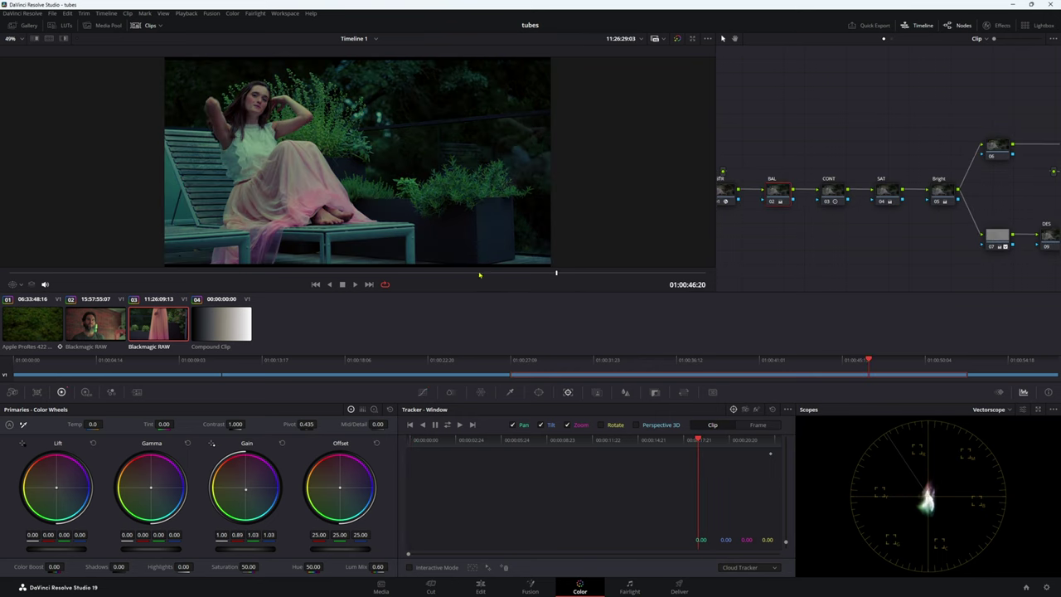
# - Neutralise the pink cast on BAL, set Bright node Gain to 1.40, and SAT Gamma to -0.01
pyautogui.moveTo(556, 273); pyautogui.dragTo(566, 274)
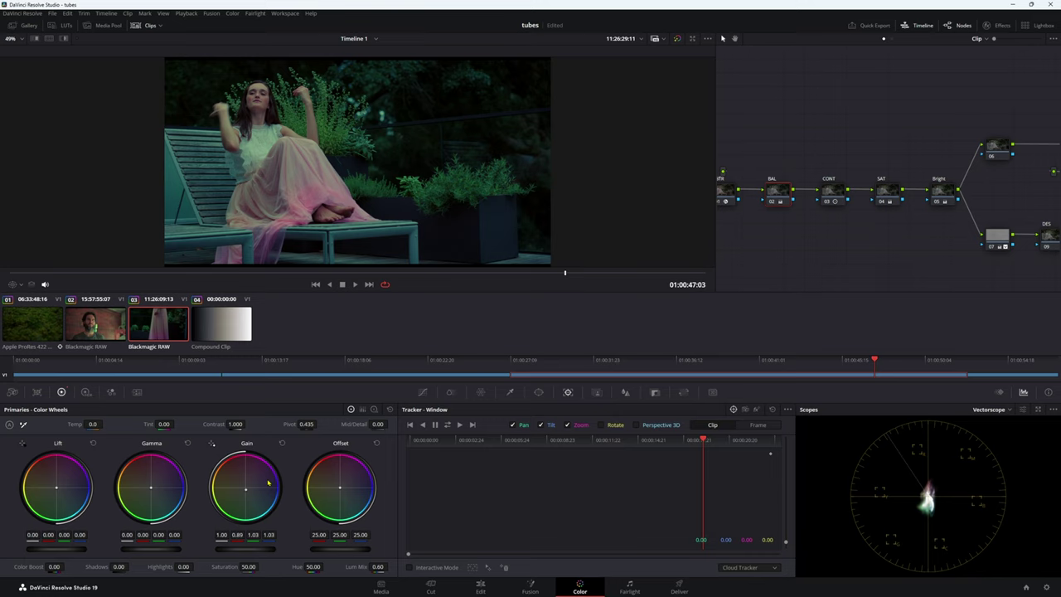
pyautogui.moveTo(268, 483); pyautogui.dragTo(250, 501)
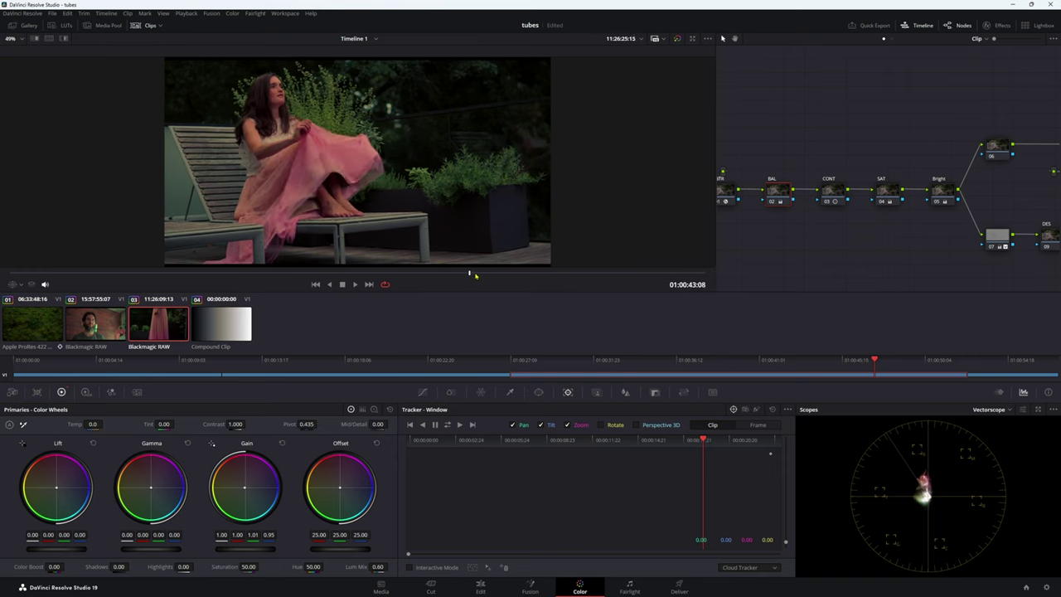
pyautogui.click(945, 190)
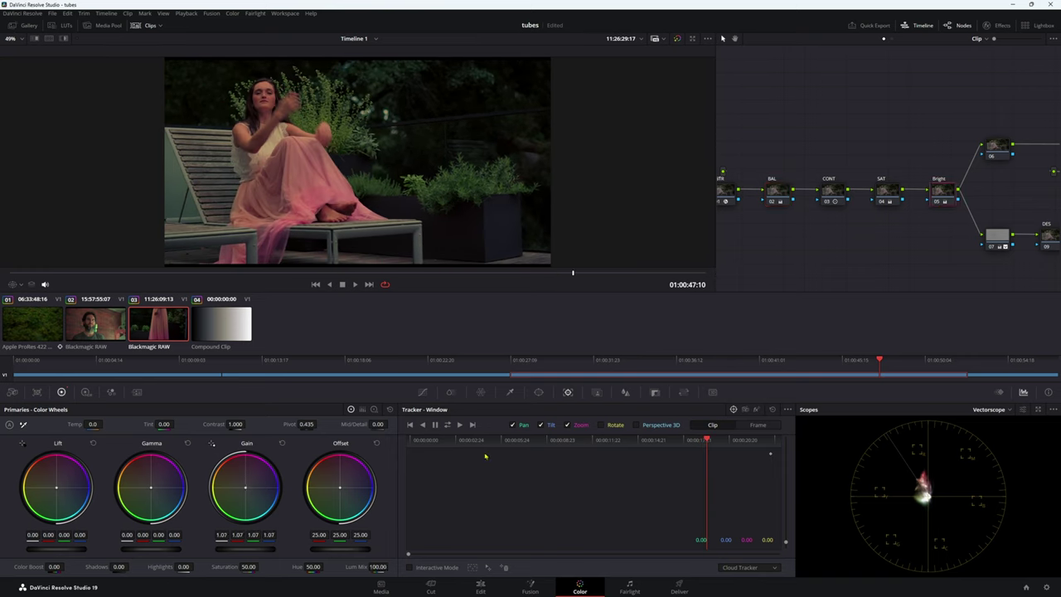
pyautogui.moveTo(246, 548); pyautogui.dragTo(274, 548)
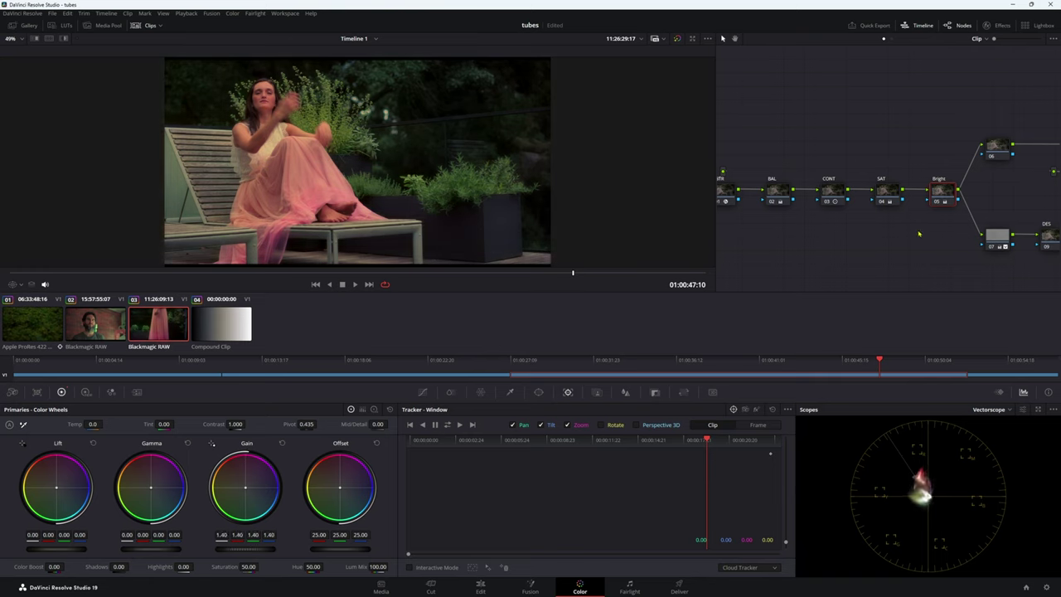
pyautogui.click(891, 196)
pyautogui.moveTo(152, 548); pyautogui.dragTo(148, 548)
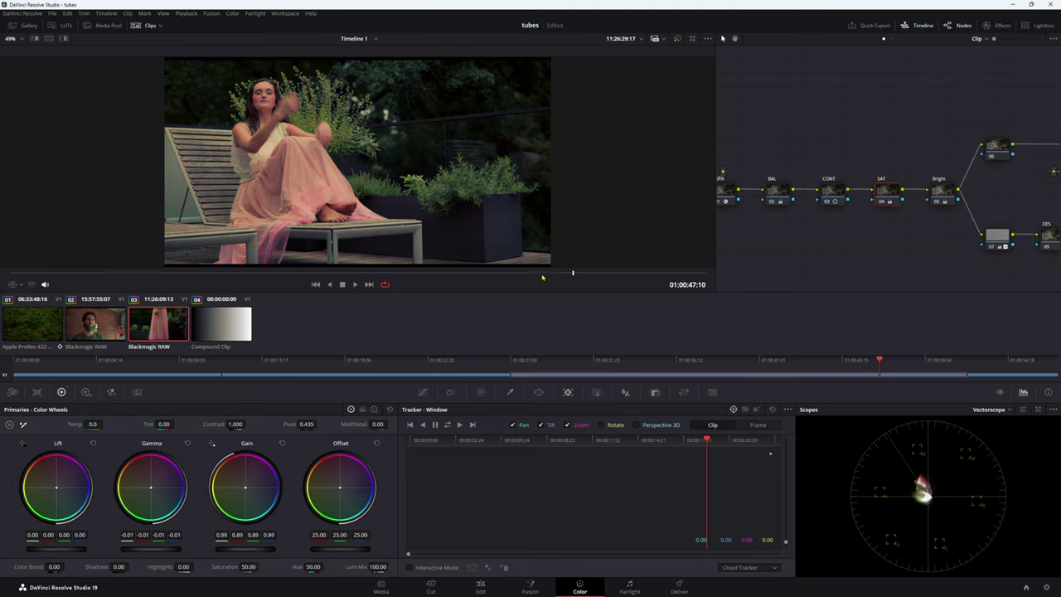
pyautogui.moveTo(495, 279); pyautogui.dragTo(204, 274)
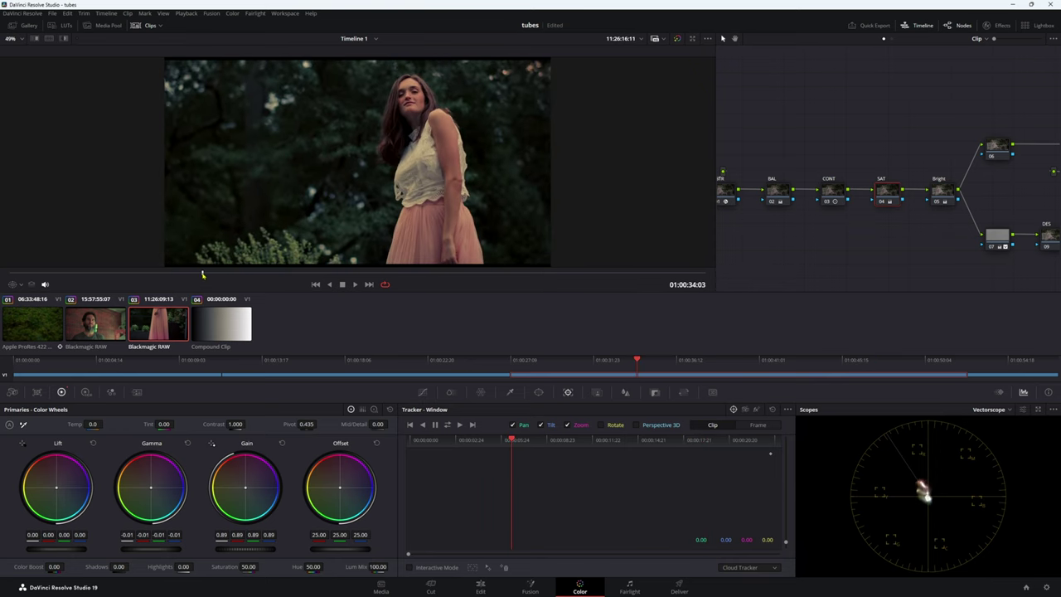
# - Scrub clip 03 in Cinema Viewer, exit it, and jump to the timeline start
pyautogui.hotkey('ctrl', 'f')
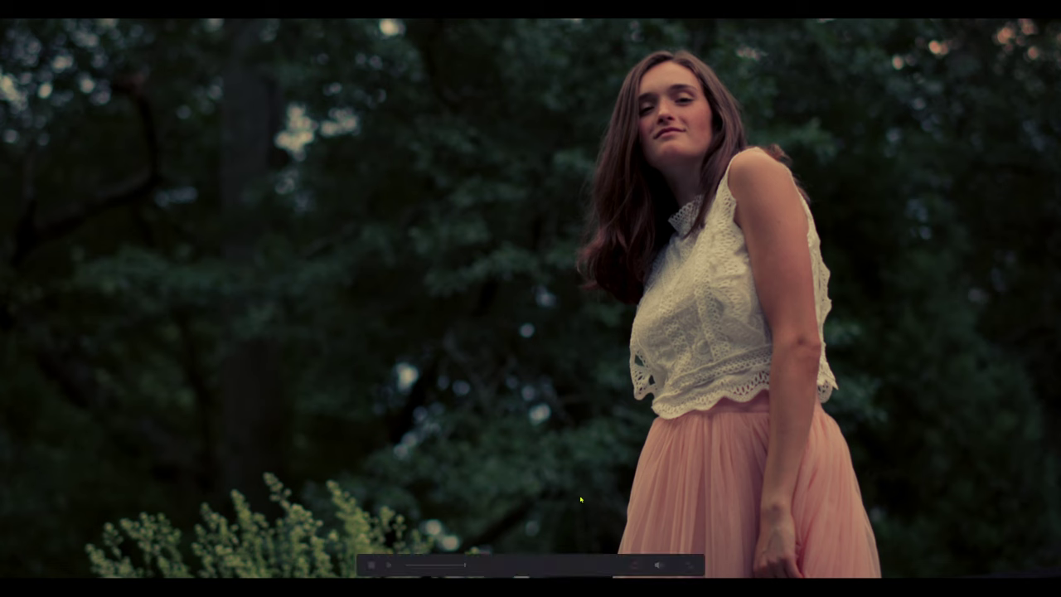
pyautogui.moveTo(533, 572); pyautogui.dragTo(476, 568)
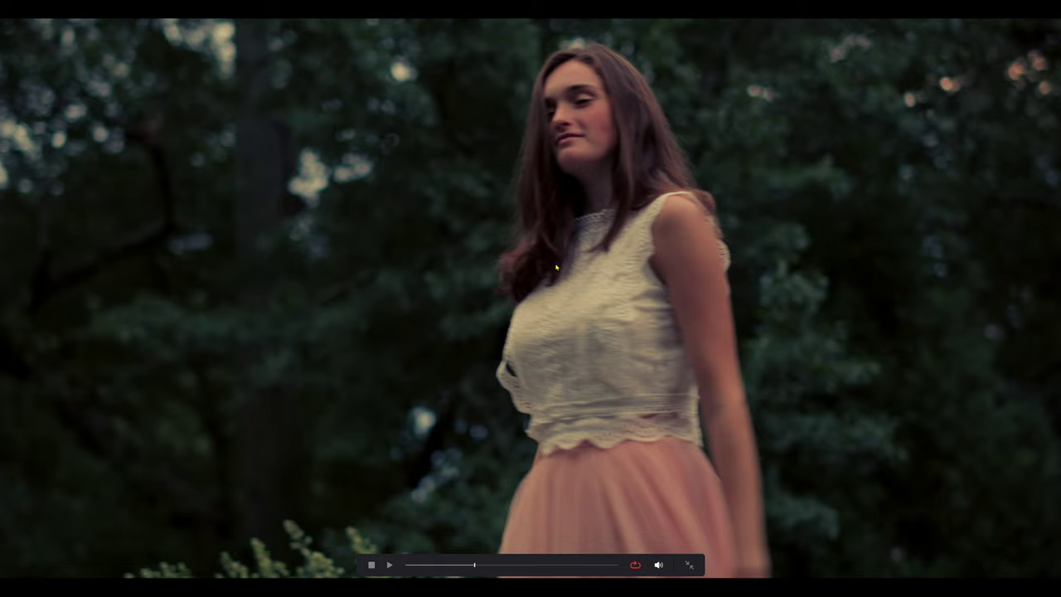
pyautogui.press('Escape')
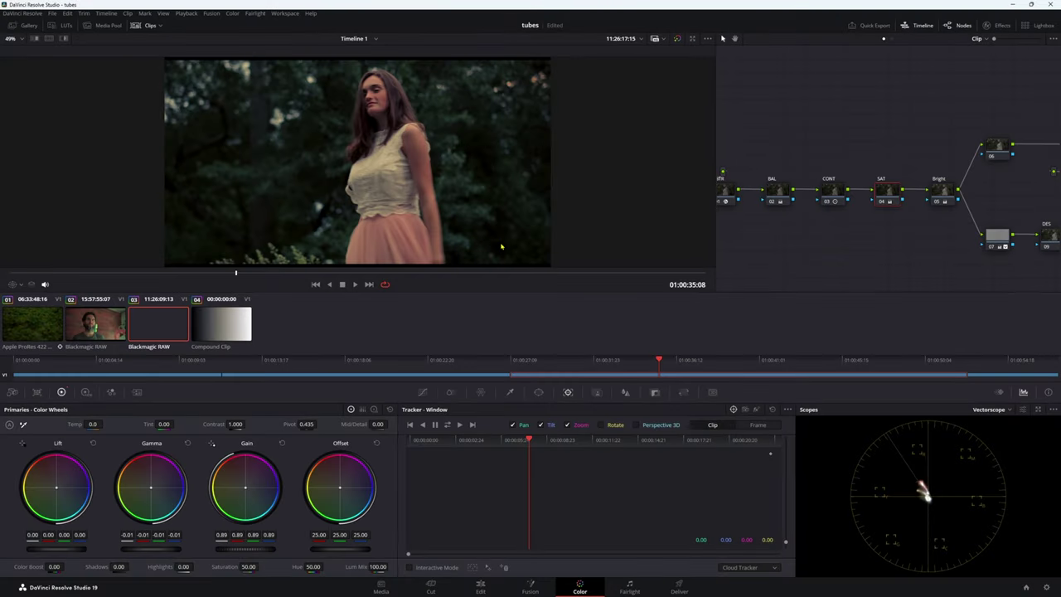
pyautogui.press('Home')
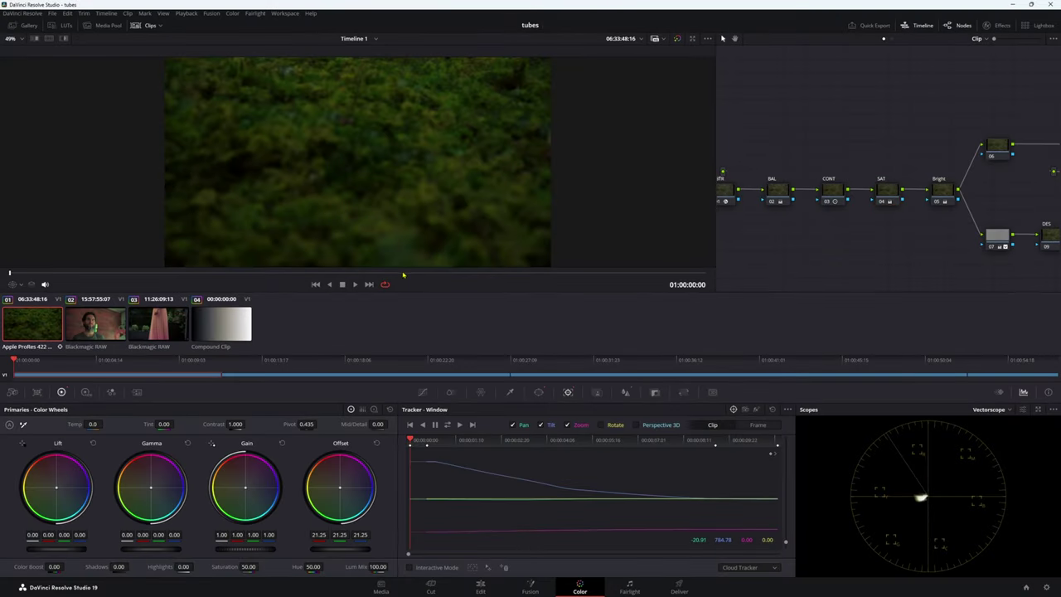
# - Scrub to the forest astronaut, widen the node graph, move VINTG aside, and show ColorSlice
pyautogui.moveTo(403, 276); pyautogui.dragTo(644, 272)
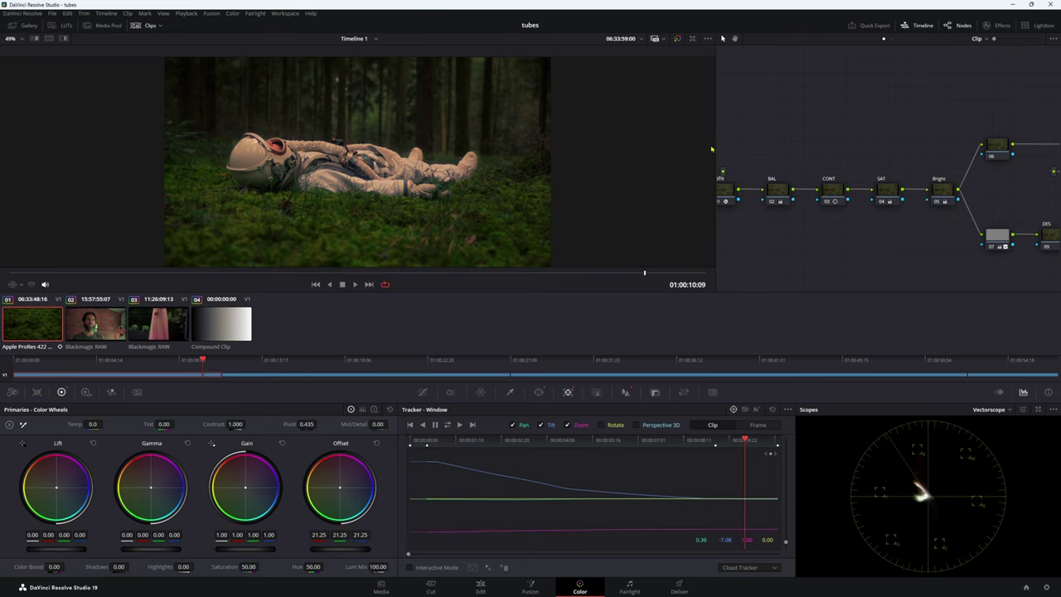
pyautogui.moveTo(716, 149); pyautogui.dragTo(426, 154)
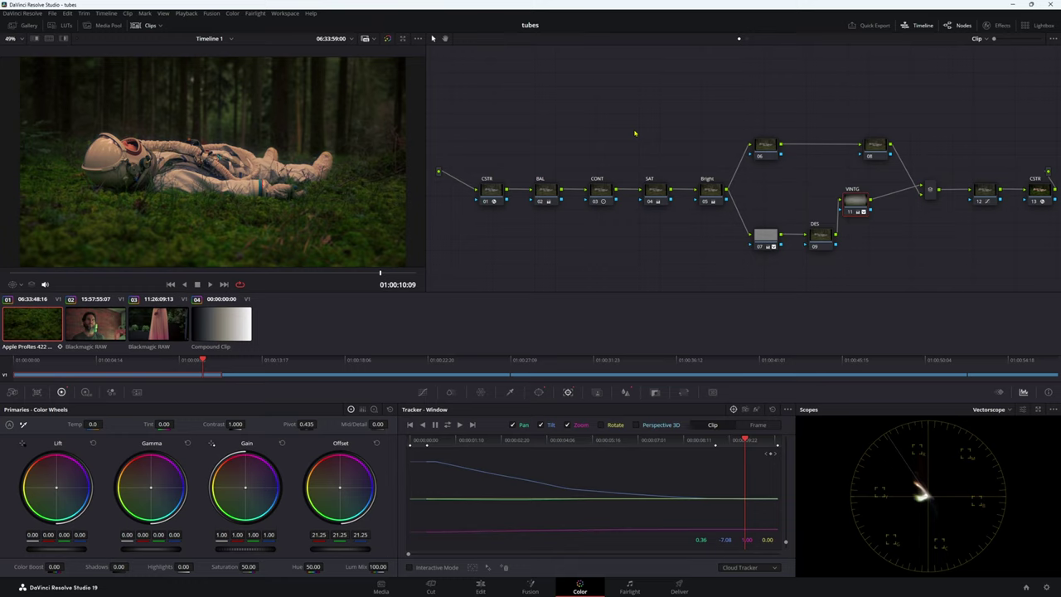
pyautogui.moveTo(848, 206); pyautogui.dragTo(809, 224)
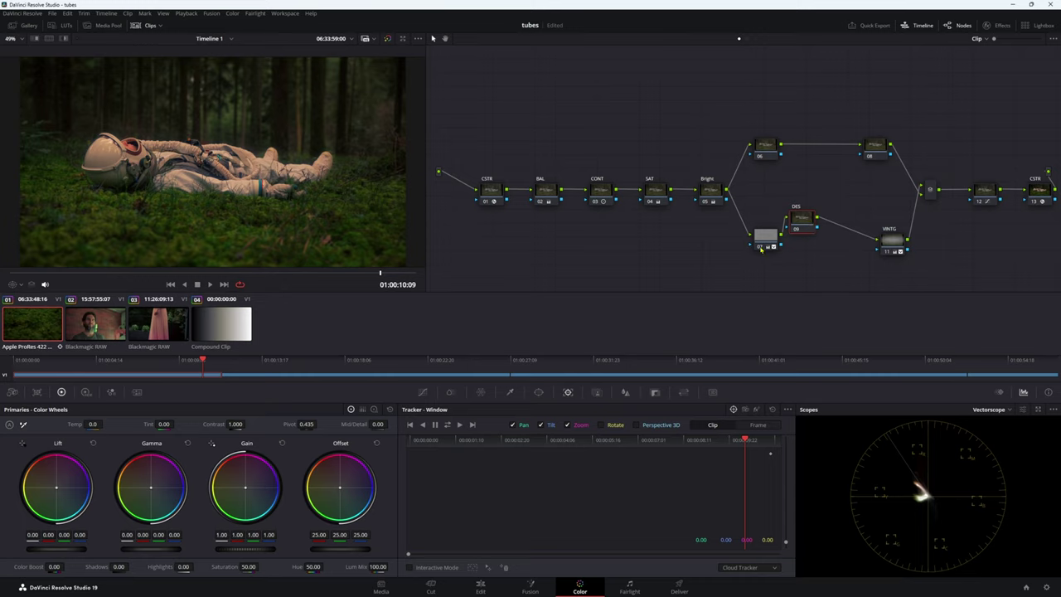
pyautogui.click(450, 392)
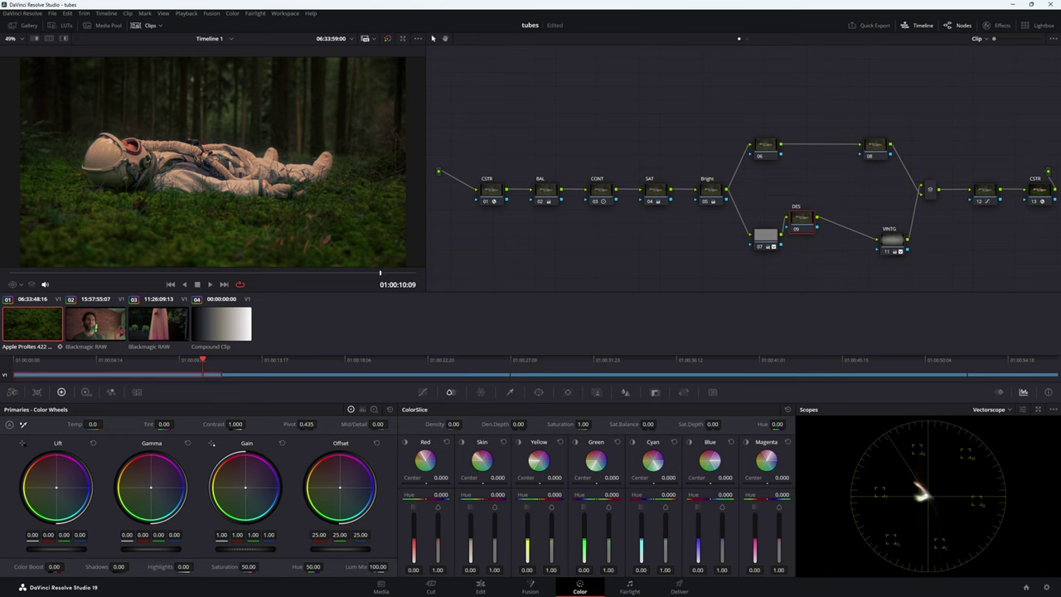
# - Test the Yellow and Green saturation and Green sliders, then reset them
pyautogui.moveTo(585, 535)
pyautogui.mouseDown()
pyautogui.moveTo(585, 552)
pyautogui.moveTo(584, 514)
pyautogui.moveTo(585, 563)
pyautogui.moveTo(585, 514)
pyautogui.moveTo(584, 528)
pyautogui.mouseUp()
pyautogui.moveTo(528, 537)
pyautogui.mouseDown()
pyautogui.moveTo(527, 524)
pyautogui.moveTo(528, 536)
pyautogui.mouseUp()
pyautogui.doubleClick(527, 507)
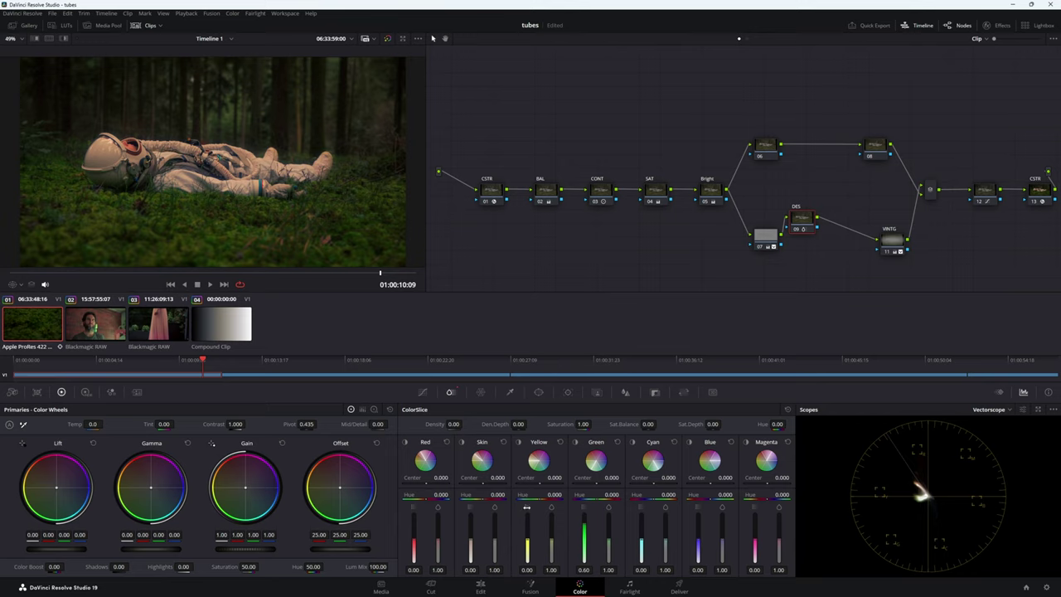
pyautogui.doubleClick(585, 508)
pyautogui.moveTo(609, 508)
pyautogui.mouseDown()
pyautogui.moveTo(609, 498)
pyautogui.moveTo(609, 509)
pyautogui.mouseUp()
pyautogui.doubleClick(608, 509)
# - Try the Yellow, Green, Cyan and Blue slice adjustments, resetting each to 1.00
pyautogui.moveTo(528, 544)
pyautogui.mouseDown()
pyautogui.moveTo(528, 509)
pyautogui.moveTo(527, 540)
pyautogui.moveTo(552, 521)
pyautogui.moveTo(552, 556)
pyautogui.moveTo(552, 514)
pyautogui.mouseUp()
pyautogui.moveTo(608, 557); pyautogui.dragTo(666, 549)
pyautogui.doubleClick(607, 535)
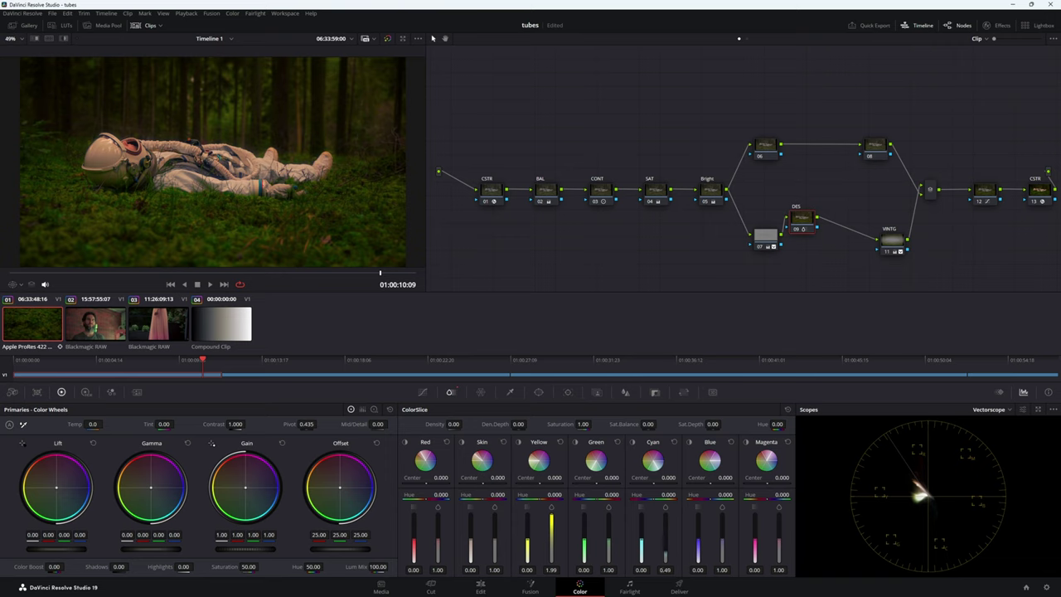
pyautogui.click(665, 508)
pyautogui.moveTo(723, 531); pyautogui.dragTo(723, 554)
pyautogui.doubleClick(723, 553)
pyautogui.moveTo(552, 527)
pyautogui.mouseDown()
pyautogui.moveTo(551, 564)
pyautogui.moveTo(528, 528)
pyautogui.mouseUp()
pyautogui.click(550, 507)
# - Set the Yellow Hue to 0.316 and Green Hue to 0.248, then enlarge the viewer
pyautogui.moveTo(554, 495)
pyautogui.mouseDown()
pyautogui.moveTo(534, 495)
pyautogui.moveTo(550, 495)
pyautogui.mouseUp()
pyautogui.doubleClick(524, 506)
pyautogui.doubleClick(525, 492)
pyautogui.moveTo(603, 498)
pyautogui.mouseDown()
pyautogui.moveTo(586, 497)
pyautogui.moveTo(630, 498)
pyautogui.moveTo(607, 497)
pyautogui.mouseUp()
pyautogui.moveTo(554, 496); pyautogui.dragTo(551, 496)
pyautogui.moveTo(554, 495); pyautogui.dragTo(592, 495)
pyautogui.hotkey('alt', 'f')
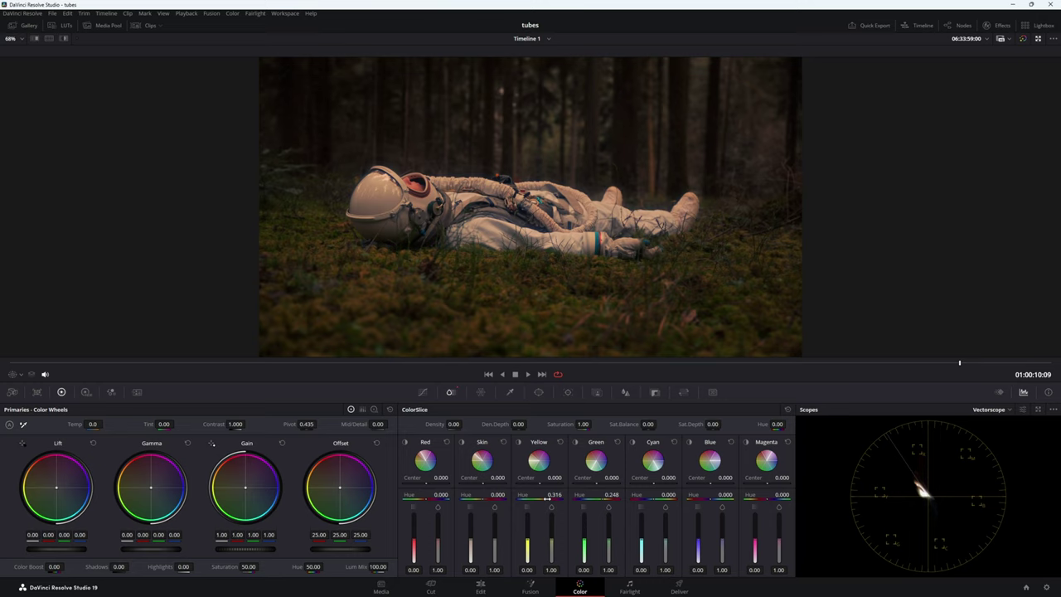
# - Fine-tune the Yellow hue to 0.322 and review the clip against the bypassed grade
pyautogui.moveTo(554, 494); pyautogui.dragTo(530, 494)
pyautogui.moveTo(554, 495); pyautogui.dragTo(541, 495)
pyautogui.moveTo(547, 494); pyautogui.dragTo(576, 494)
pyautogui.click(502, 374)
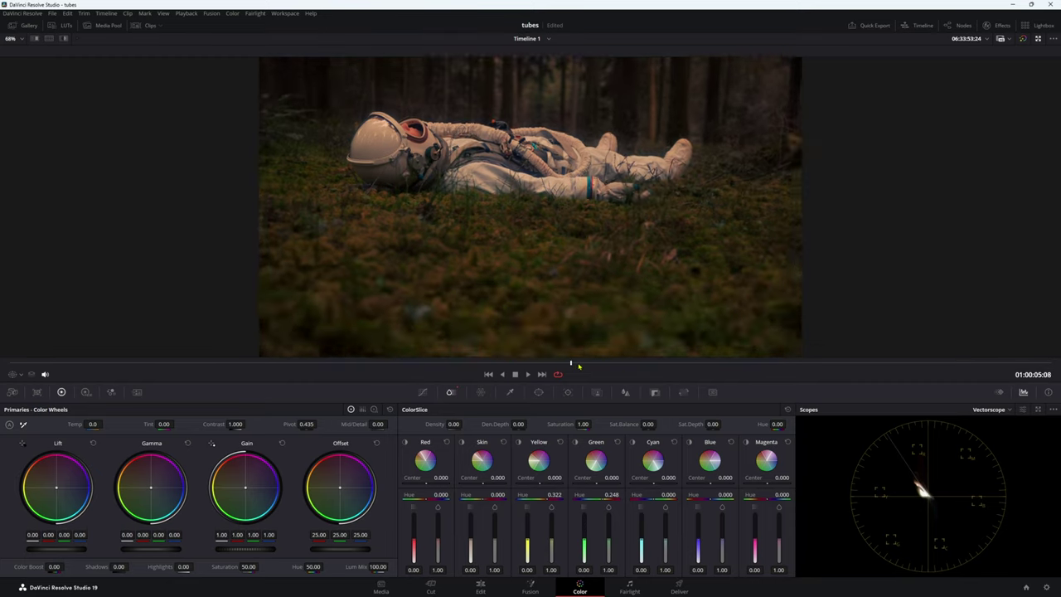
pyautogui.moveTo(715, 363); pyautogui.dragTo(802, 362)
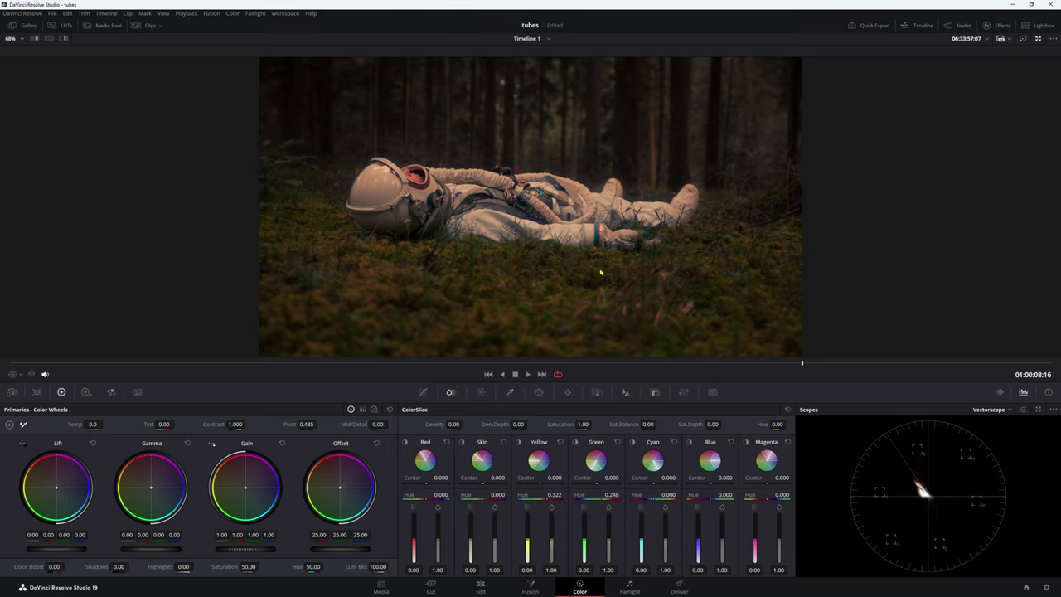
pyautogui.hotkey('shift', 'd')
pyautogui.hotkey('shift', 'd')
pyautogui.moveTo(542, 364); pyautogui.dragTo(854, 363)
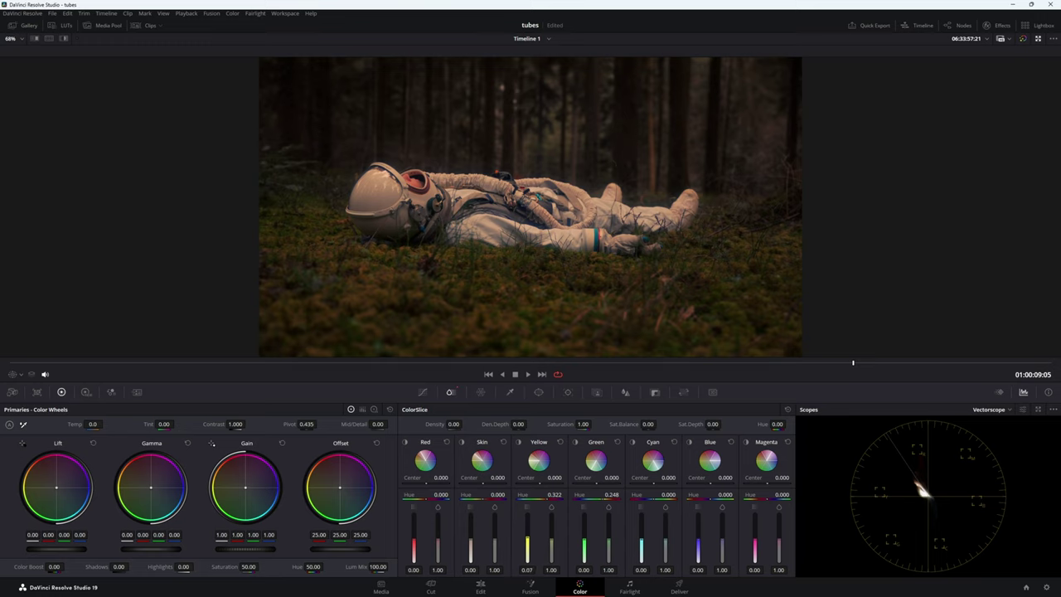
# - Strengthen Yellow (saturation 0.40, density 1.54) and Cyan, desaturate Blue, and adjust the Skin slice
pyautogui.moveTo(527, 539); pyautogui.dragTo(551, 531)
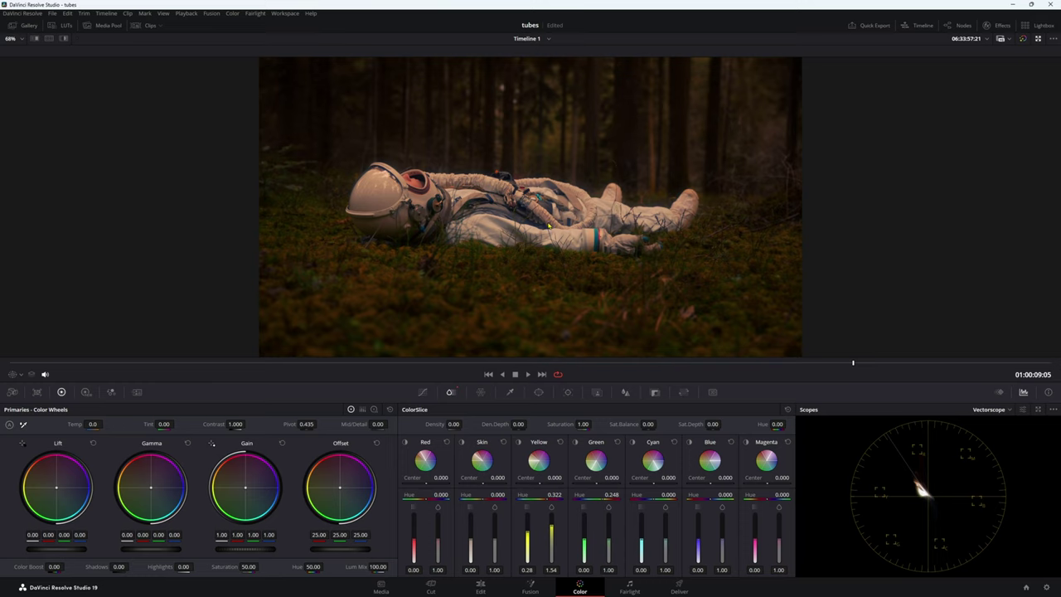
pyautogui.moveTo(638, 535)
pyautogui.mouseDown()
pyautogui.moveTo(669, 537)
pyautogui.moveTo(666, 563)
pyautogui.moveTo(665, 526)
pyautogui.moveTo(666, 550)
pyautogui.moveTo(640, 533)
pyautogui.moveTo(641, 546)
pyautogui.moveTo(645, 532)
pyautogui.mouseUp()
pyautogui.moveTo(718, 546); pyautogui.dragTo(779, 545)
pyautogui.moveTo(527, 535); pyautogui.dragTo(528, 531)
pyautogui.moveTo(494, 543); pyautogui.dragTo(494, 512)
pyautogui.doubleClick(495, 516)
pyautogui.moveTo(470, 547); pyautogui.dragTo(470, 550)
# - Boost the Red slice saturation, then scrub later astronaut frames to check the grade
pyautogui.moveTo(415, 547); pyautogui.dragTo(415, 538)
pyautogui.moveTo(420, 521); pyautogui.dragTo(438, 543)
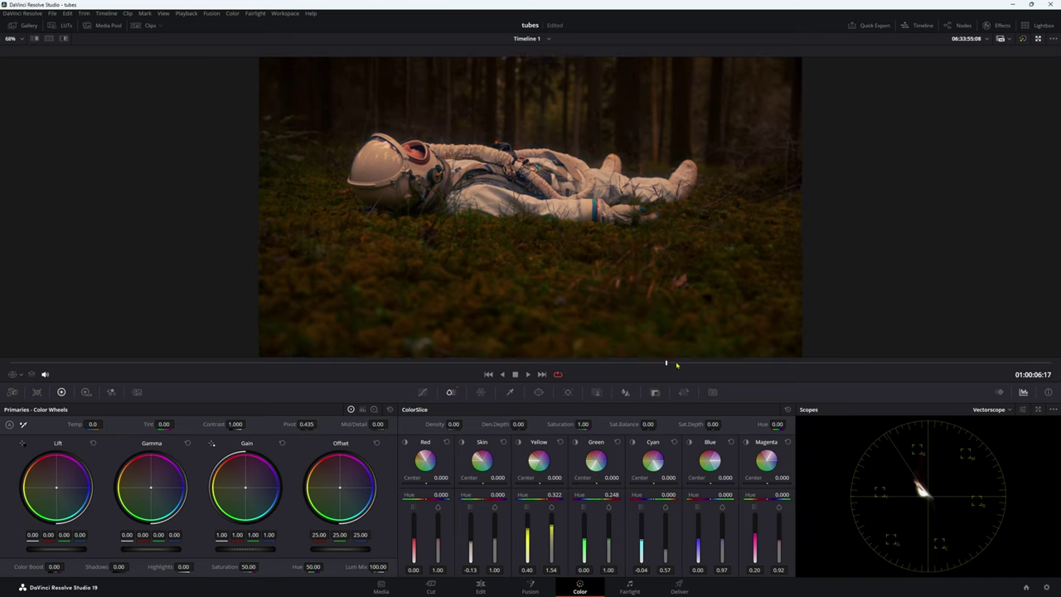
pyautogui.click(868, 363)
pyautogui.moveTo(869, 363); pyautogui.dragTo(912, 358)
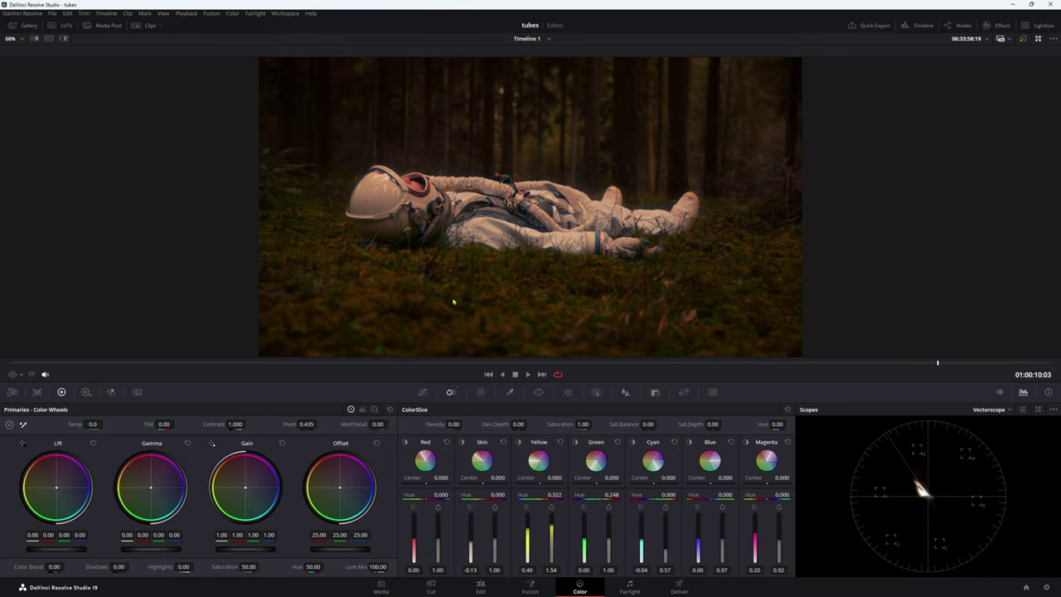
# - Toggle the astronaut grade off and back on with Shift+D, then save with Ctrl+S
pyautogui.hotkey('shift', 'd')
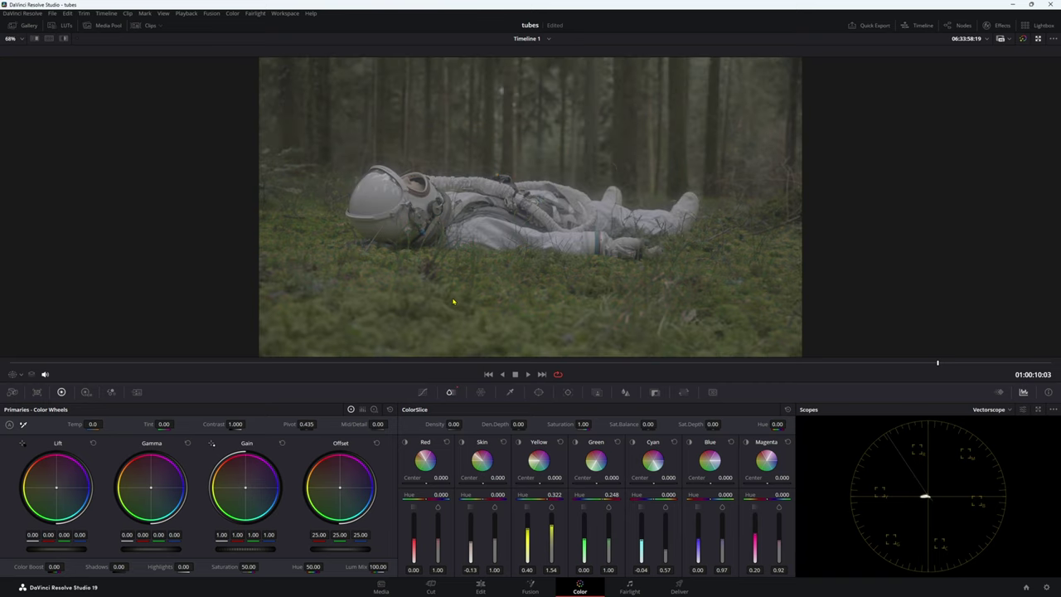
pyautogui.hotkey('shift', 'd')
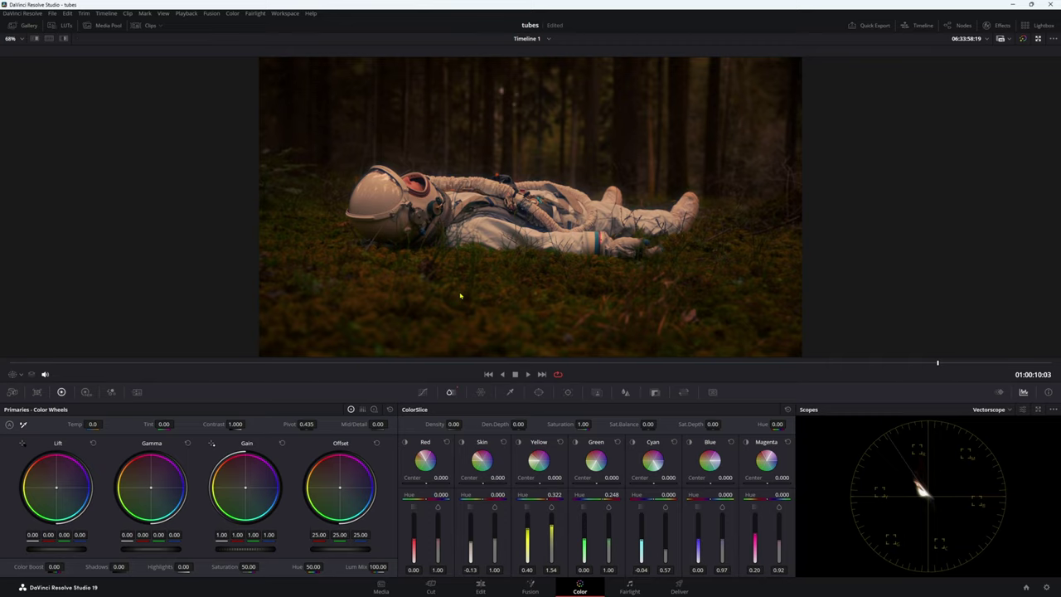
pyautogui.hotkey('ctrl', 's')
# - Return to the normal layout, widen the viewer beside the node graph, and scrub later
pyautogui.hotkey('alt', 'f')
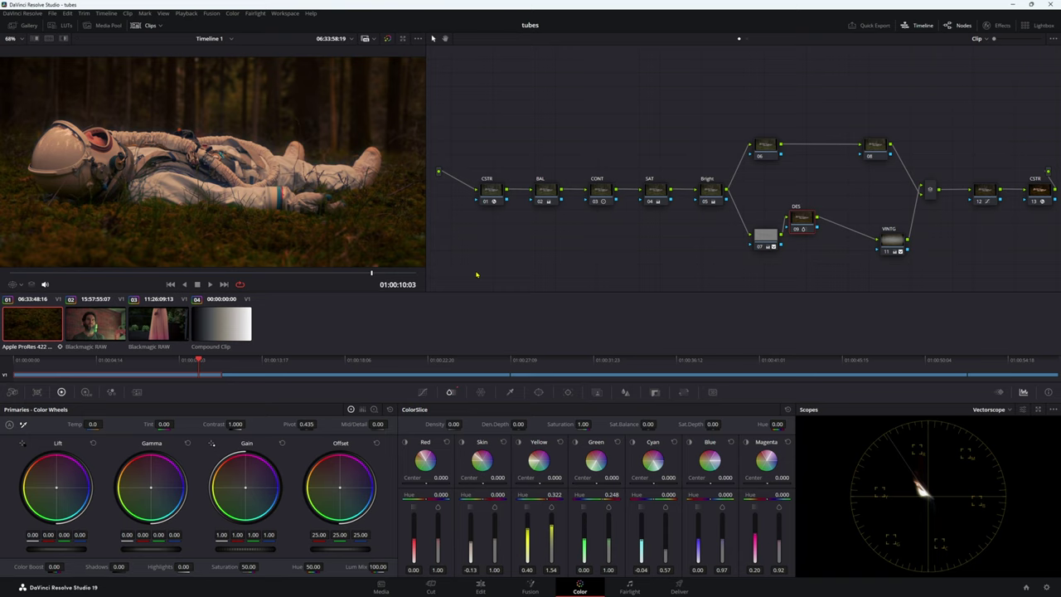
pyautogui.moveTo(429, 137); pyautogui.dragTo(676, 135)
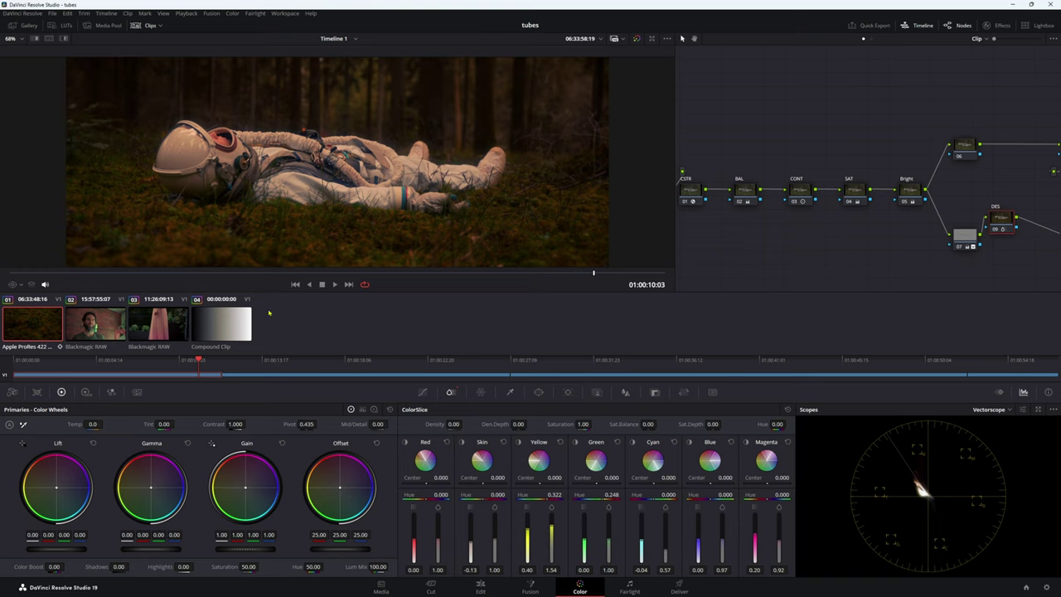
pyautogui.moveTo(593, 273); pyautogui.dragTo(621, 279)
# - Shift the Yellow slice's hue and reduce its saturation in ColorSlice
pyautogui.scroll(-2, 369, 186)
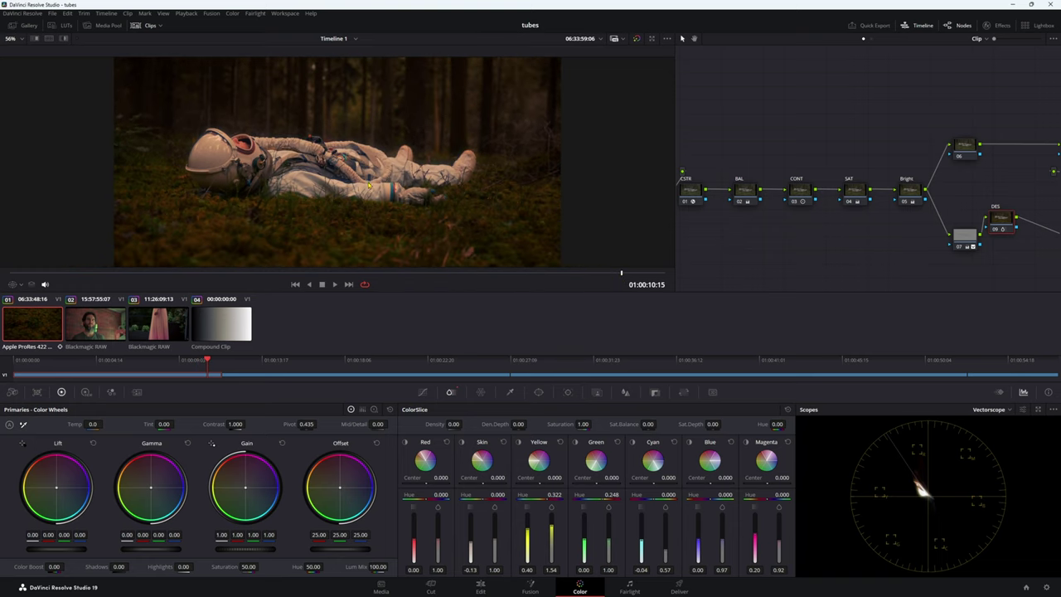
pyautogui.scroll(-1, 349, 190)
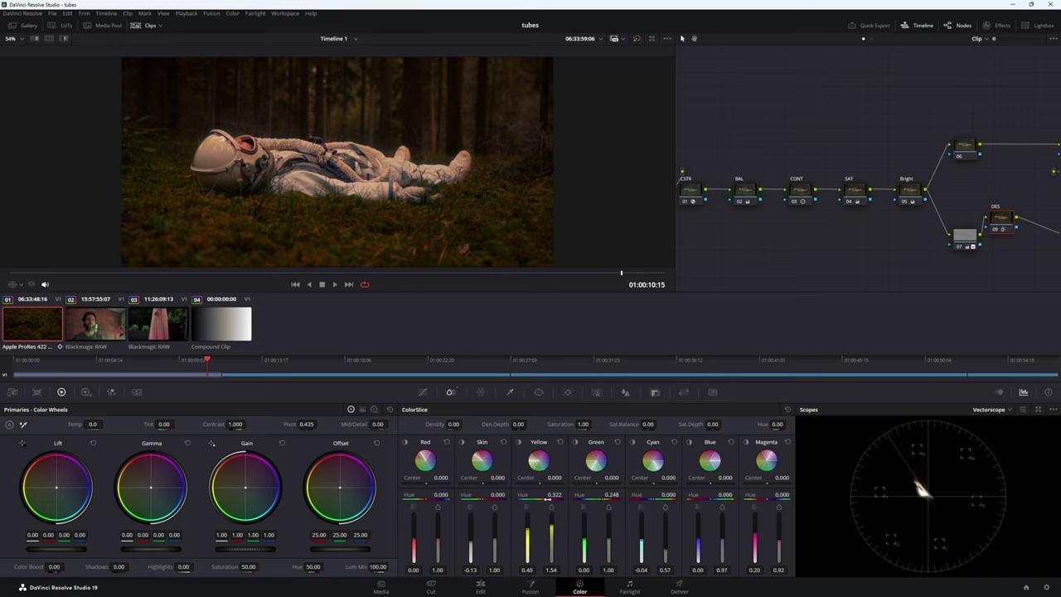
pyautogui.moveTo(547, 500); pyautogui.dragTo(527, 500)
pyautogui.moveTo(551, 524); pyautogui.dragTo(551, 543)
# - On the bearded man's clip, tune the DES node's Green and Skin slices (Skin 0.52, Green 0.51)
pyautogui.click(103, 331)
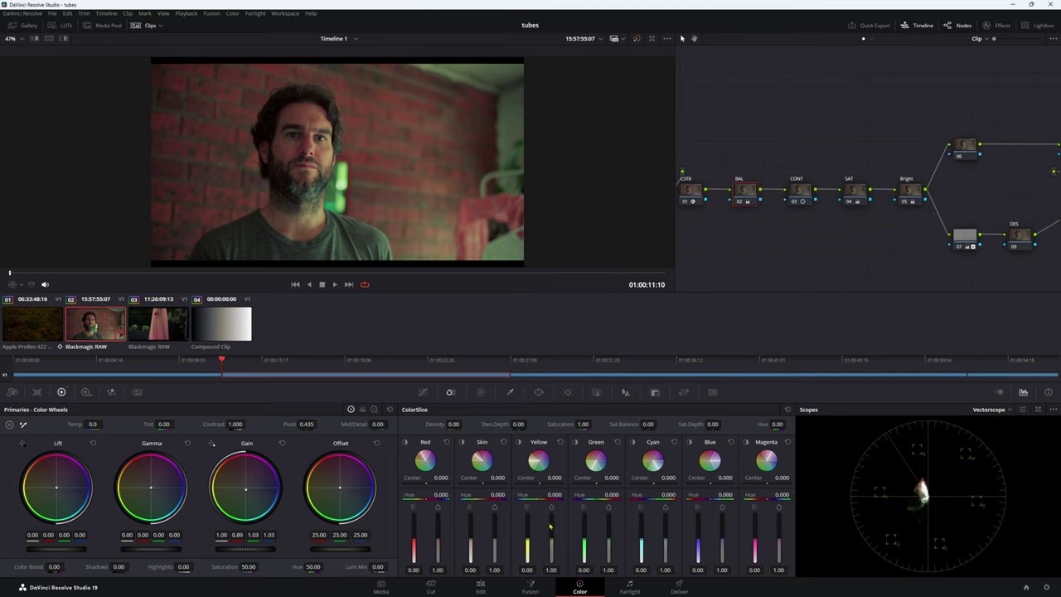
pyautogui.click(1020, 241)
pyautogui.moveTo(610, 543); pyautogui.dragTo(610, 558)
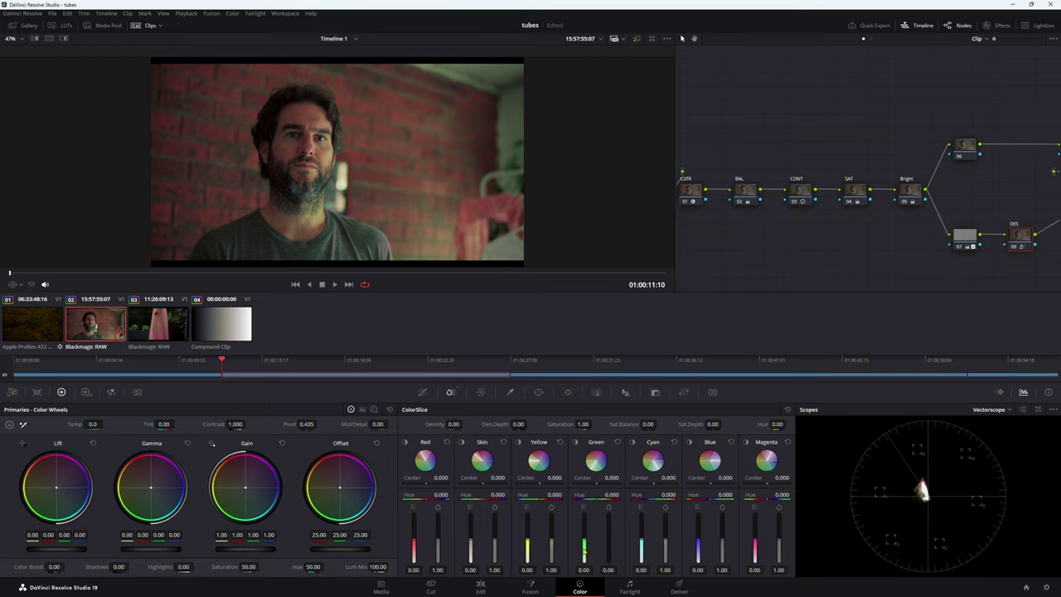
pyautogui.moveTo(585, 537); pyautogui.dragTo(585, 527)
pyautogui.moveTo(470, 544); pyautogui.dragTo(470, 536)
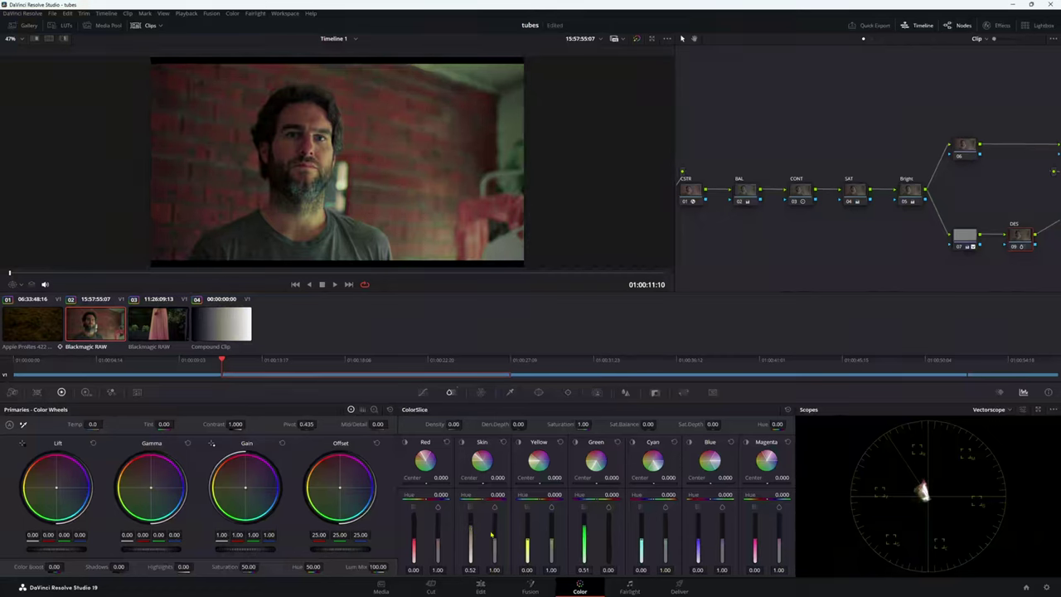
pyautogui.moveTo(491, 549); pyautogui.dragTo(491, 557)
# - Compare the DES node on and off with thumbnails hidden, then load the lounger clip
pyautogui.scroll(-2, 331, 186)
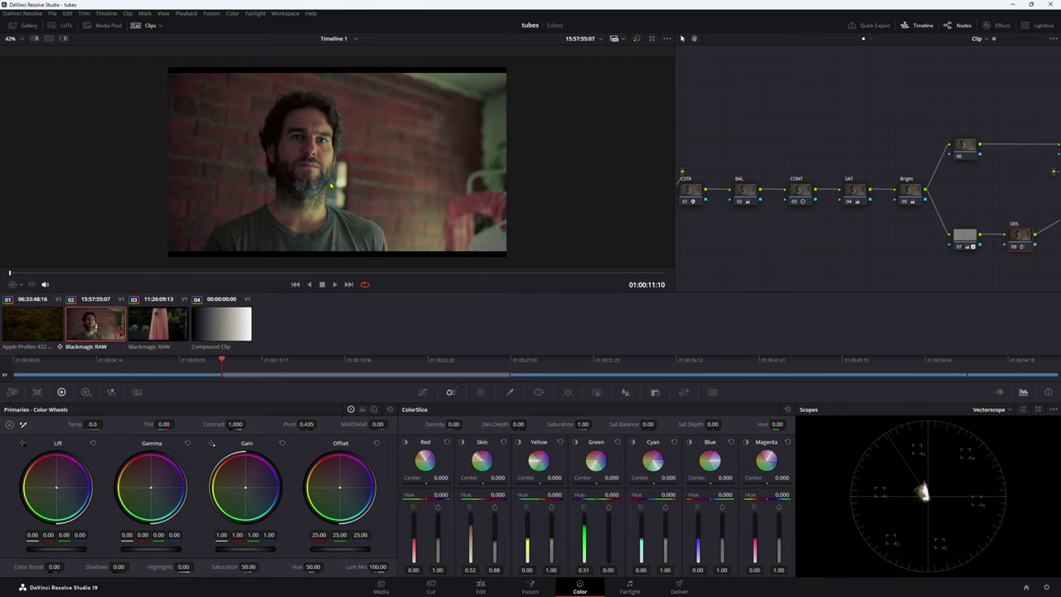
pyautogui.scroll(5, 318, 201)
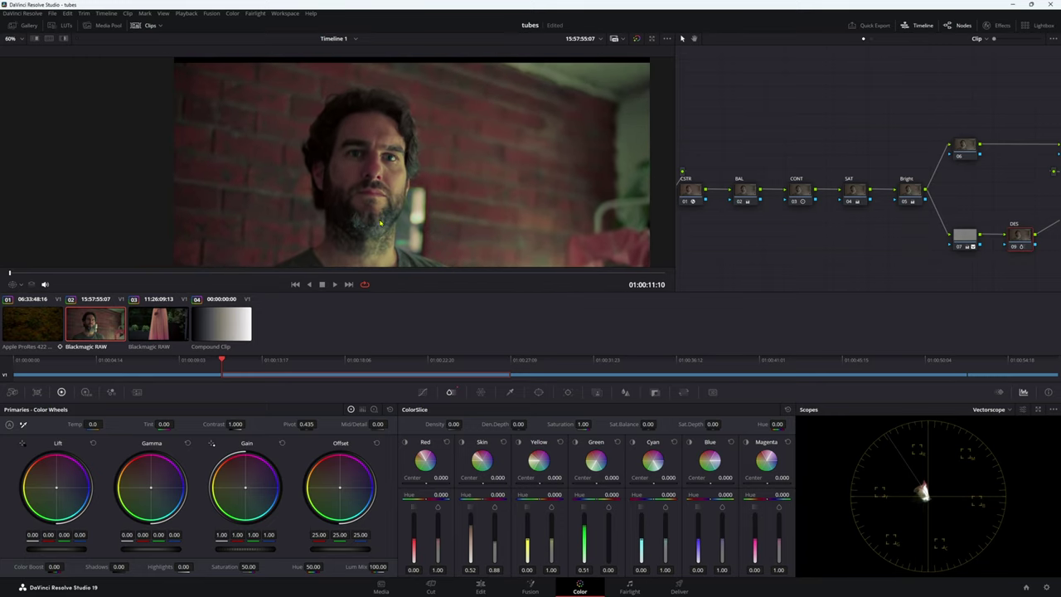
pyautogui.click(137, 25)
pyautogui.scroll(3, 185, 206)
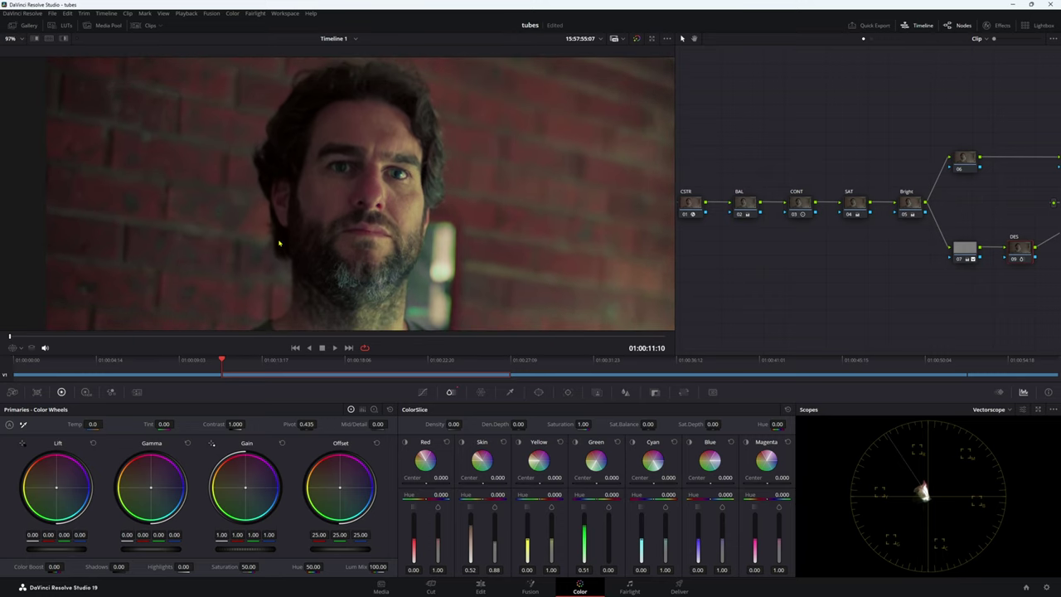
pyautogui.hotkey('ctrl', 'd')
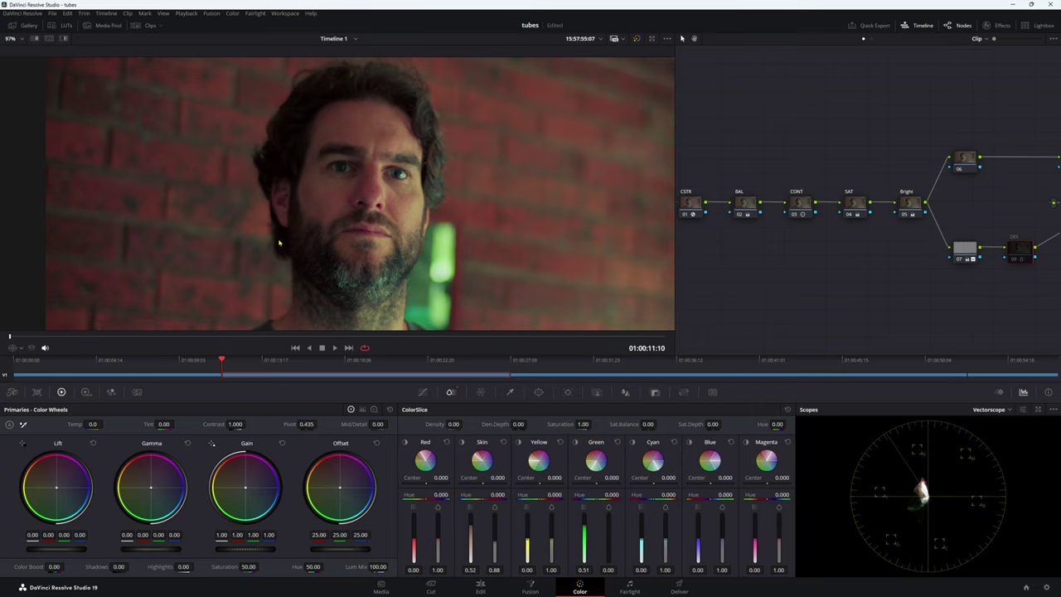
pyautogui.hotkey('ctrl', 'd')
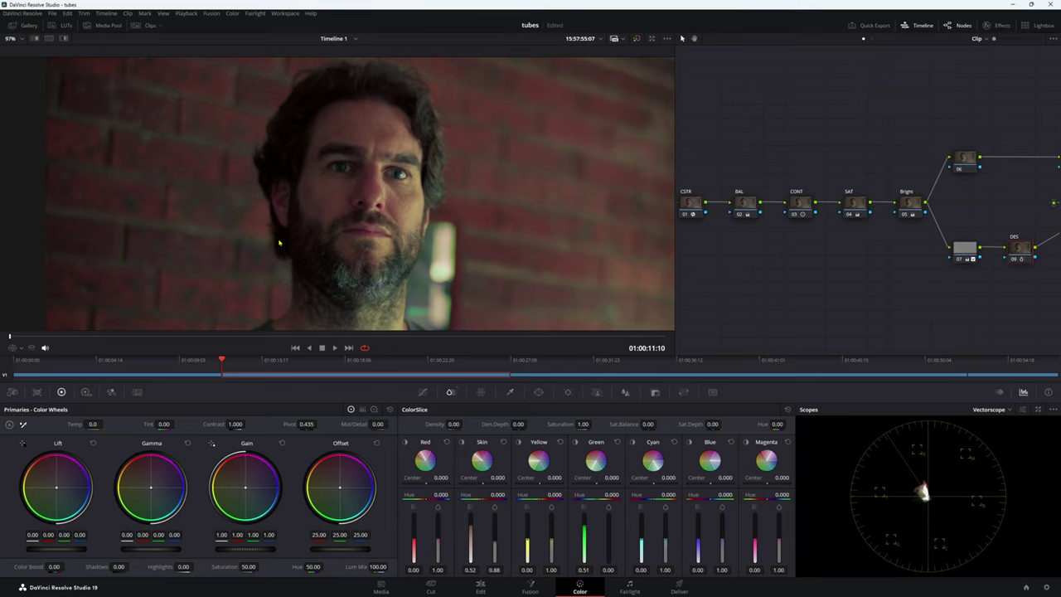
pyautogui.scroll(-5, 280, 243)
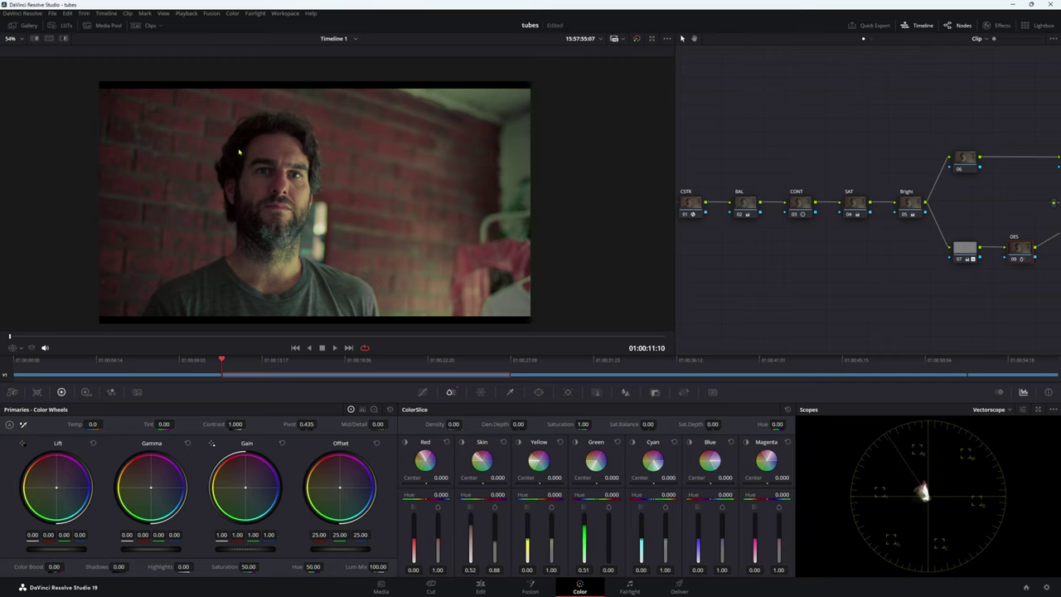
pyautogui.click(149, 25)
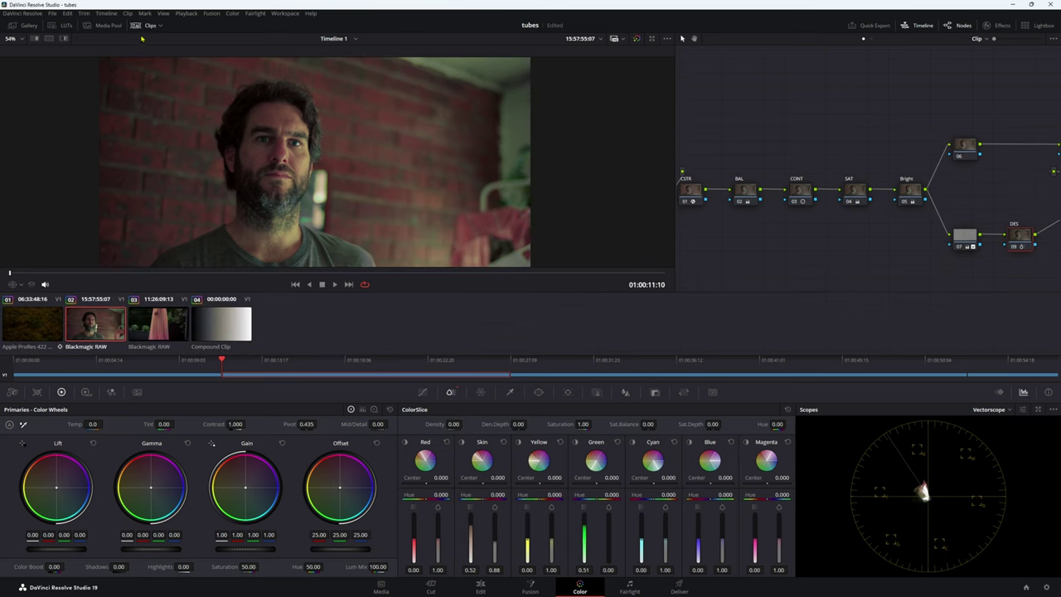
pyautogui.click(166, 332)
# - Scrub to a later frame of the lounger clip and select its DES node
pyautogui.moveTo(395, 275); pyautogui.dragTo(538, 276)
pyautogui.click(1015, 237)
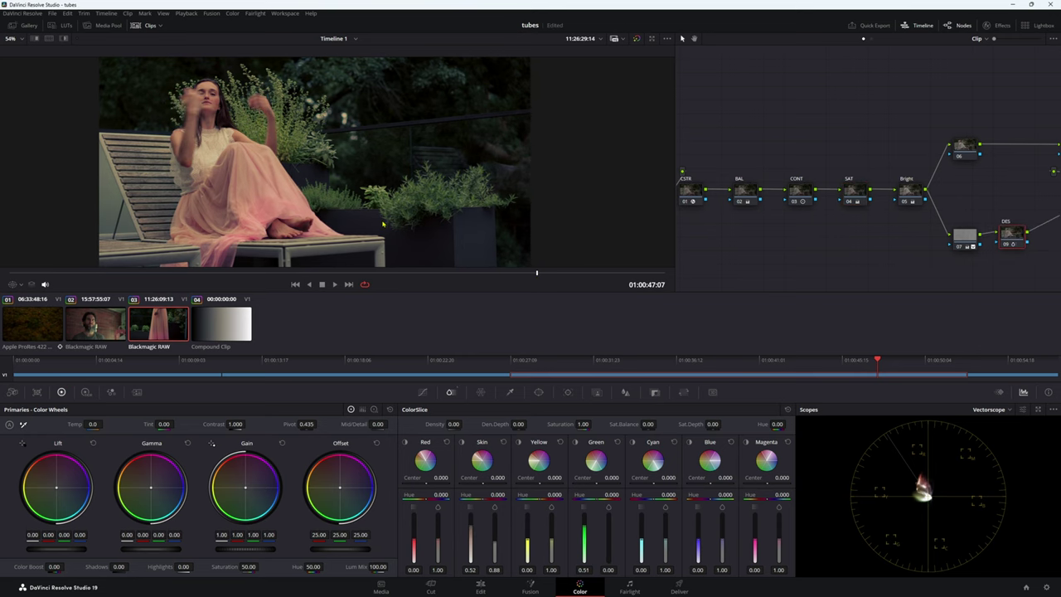
pyautogui.moveTo(417, 276); pyautogui.dragTo(552, 275)
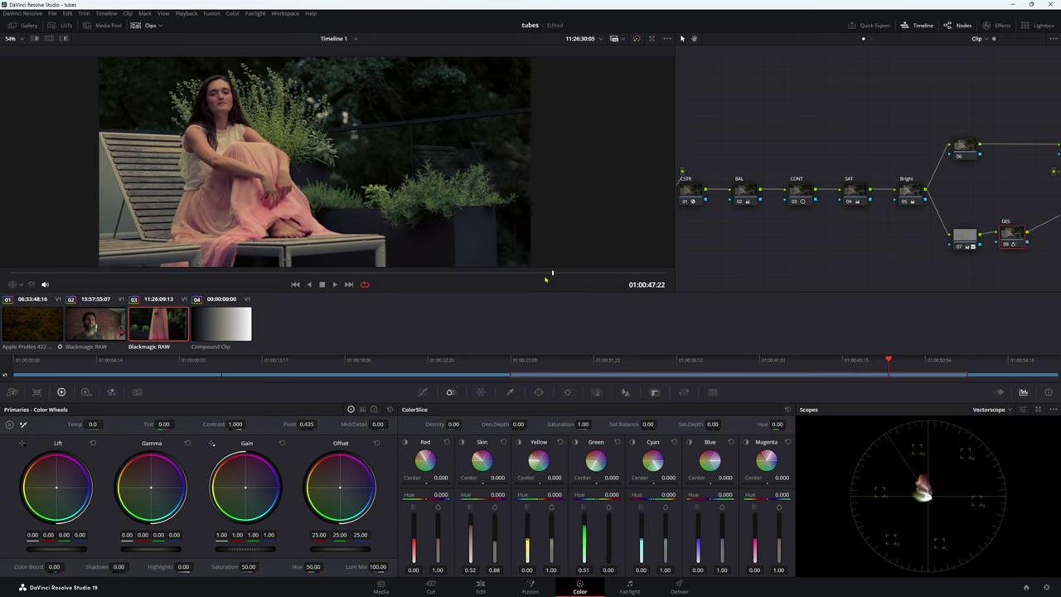
# - Review the lounger clip's grade in full-screen Cinema Viewer, scrubbing through a few frames
pyautogui.hotkey('ctrl', 'f')
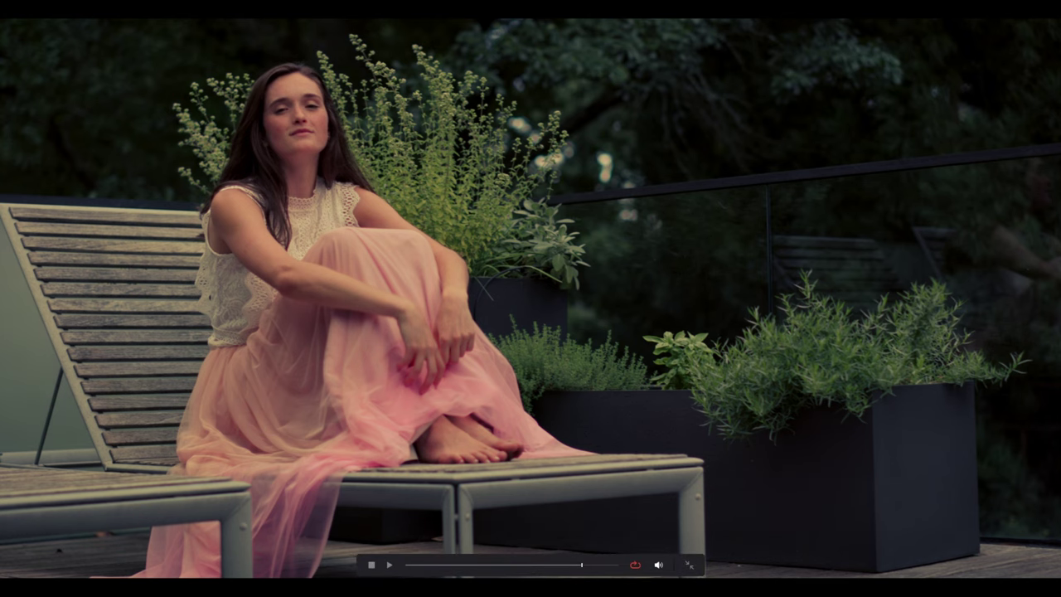
pyautogui.moveTo(564, 567); pyautogui.dragTo(593, 570)
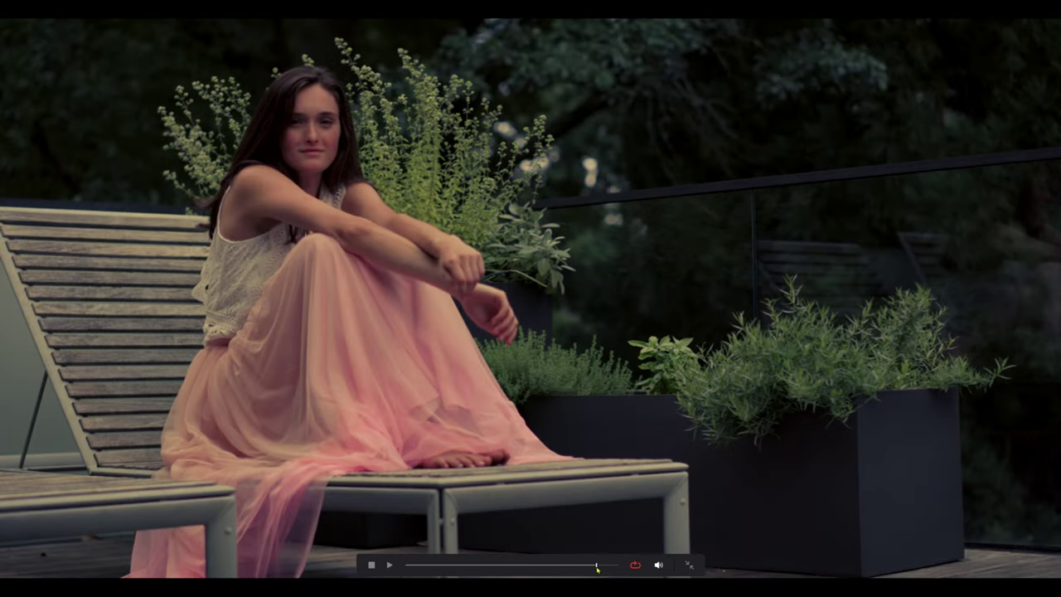
pyautogui.click(594, 567)
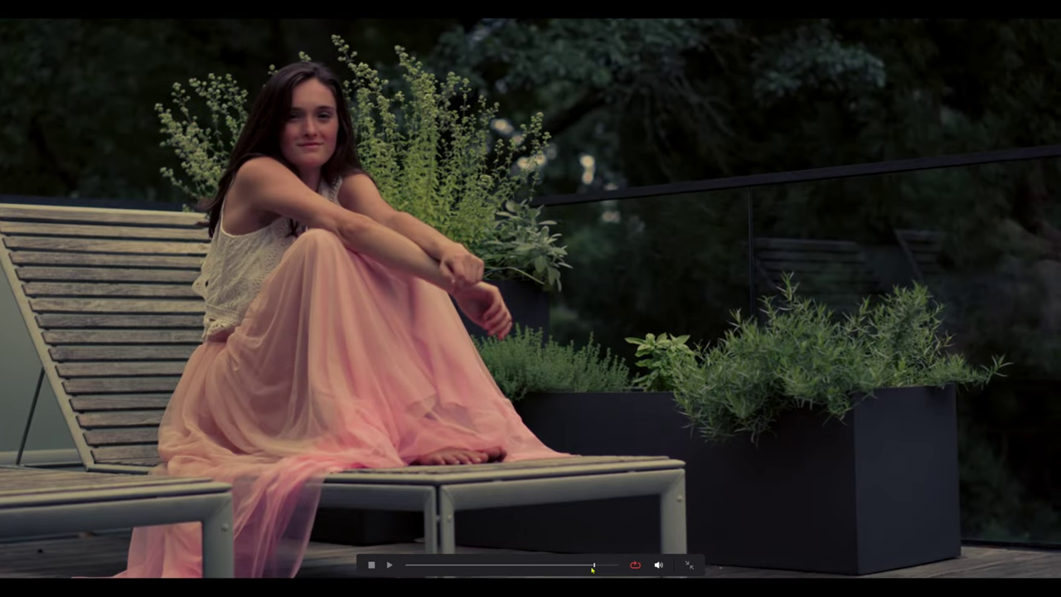
pyautogui.moveTo(594, 568); pyautogui.dragTo(592, 569)
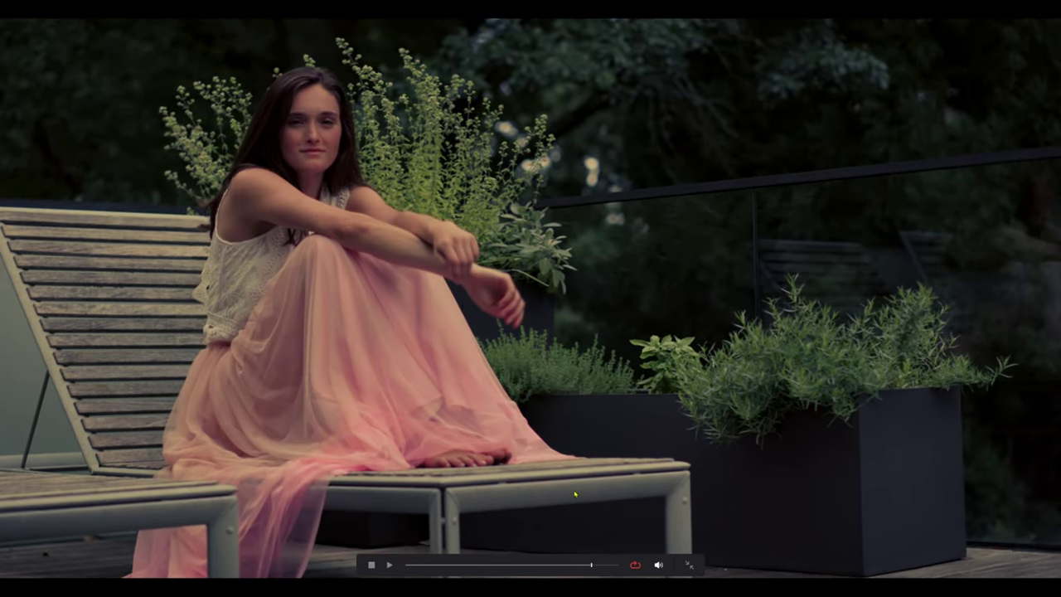
pyautogui.press('Escape')
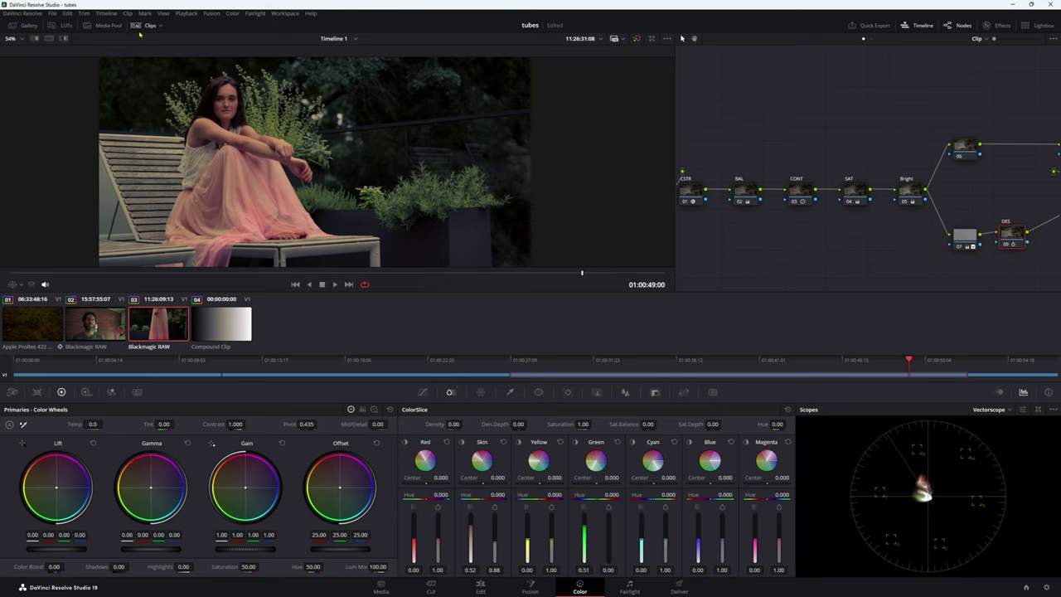
# - Bring up the clip thumbnail strip and switch via the bulb clip to the forest astronaut clip
pyautogui.click(108, 26)
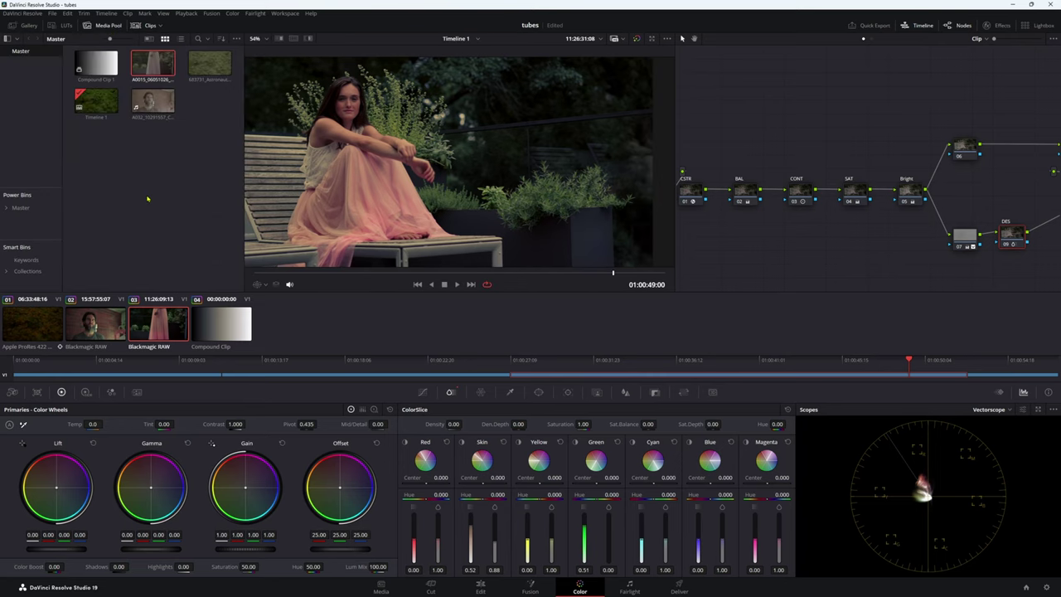
pyautogui.click(142, 26)
pyautogui.click(97, 26)
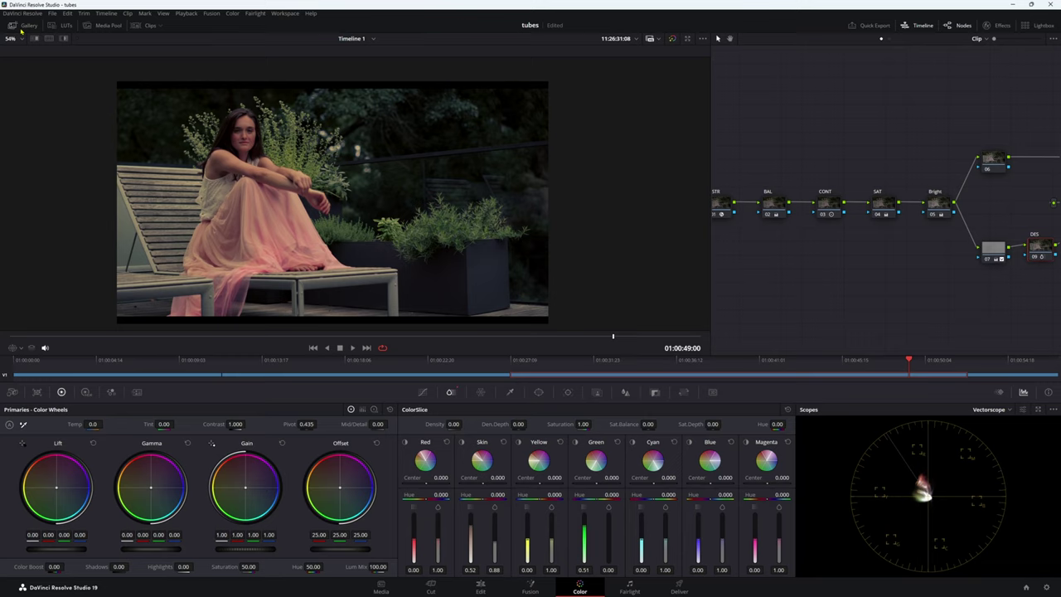
pyautogui.click(147, 25)
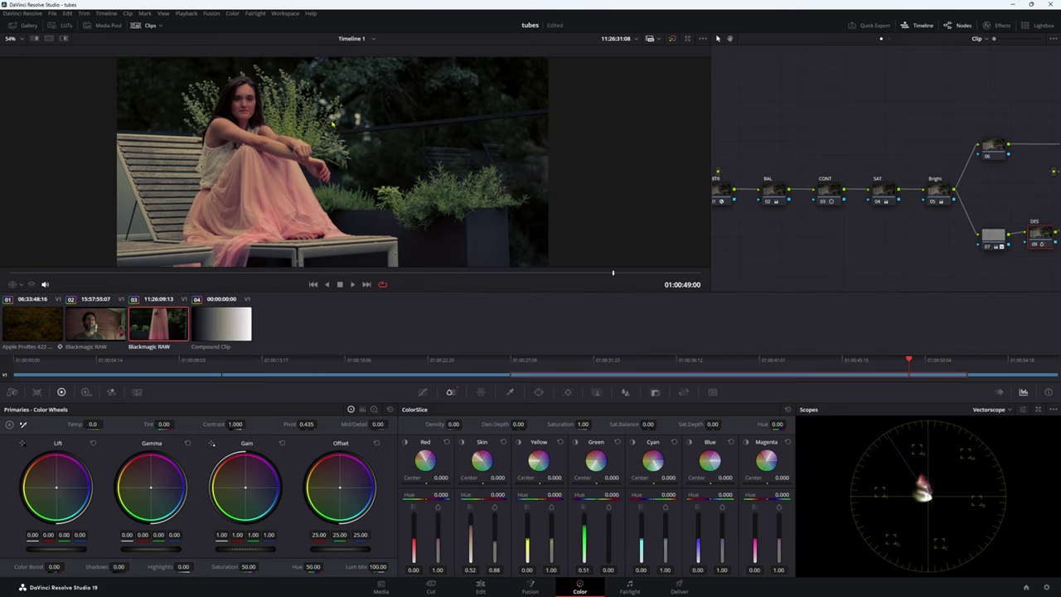
pyautogui.click(83, 316)
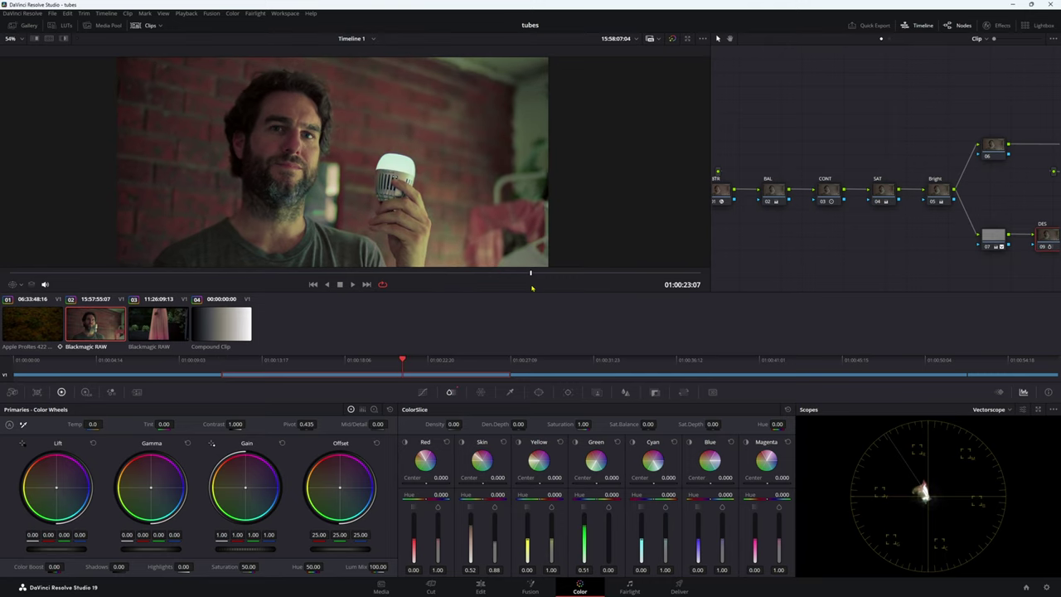
pyautogui.click(25, 336)
# - Scrub through the astronaut clip, then switch to the pink-dress clip and scrub its frames
pyautogui.moveTo(551, 278); pyautogui.dragTo(597, 279)
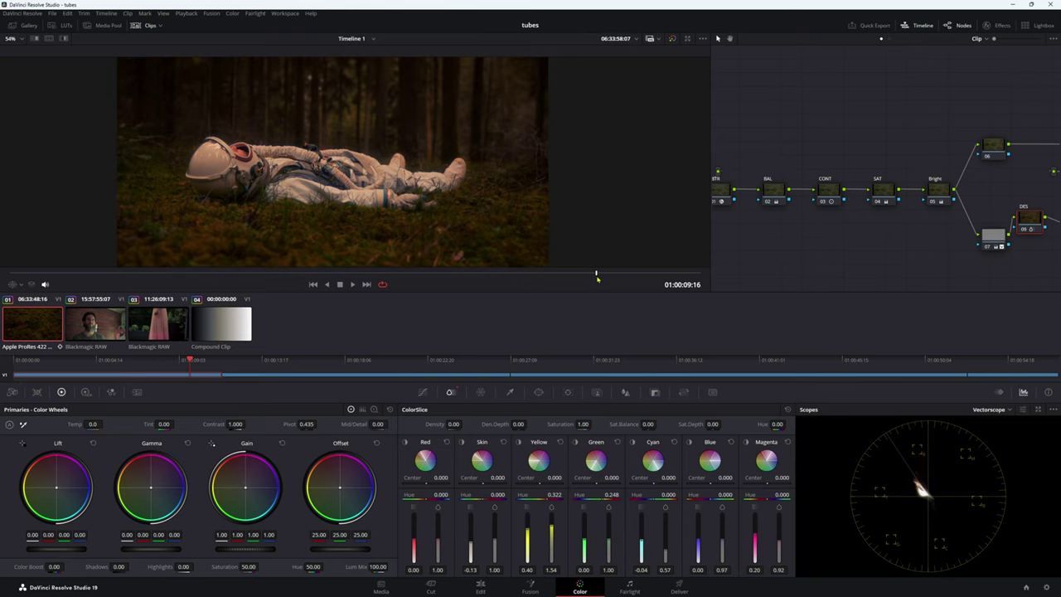
pyautogui.scroll(-2, 477, 219)
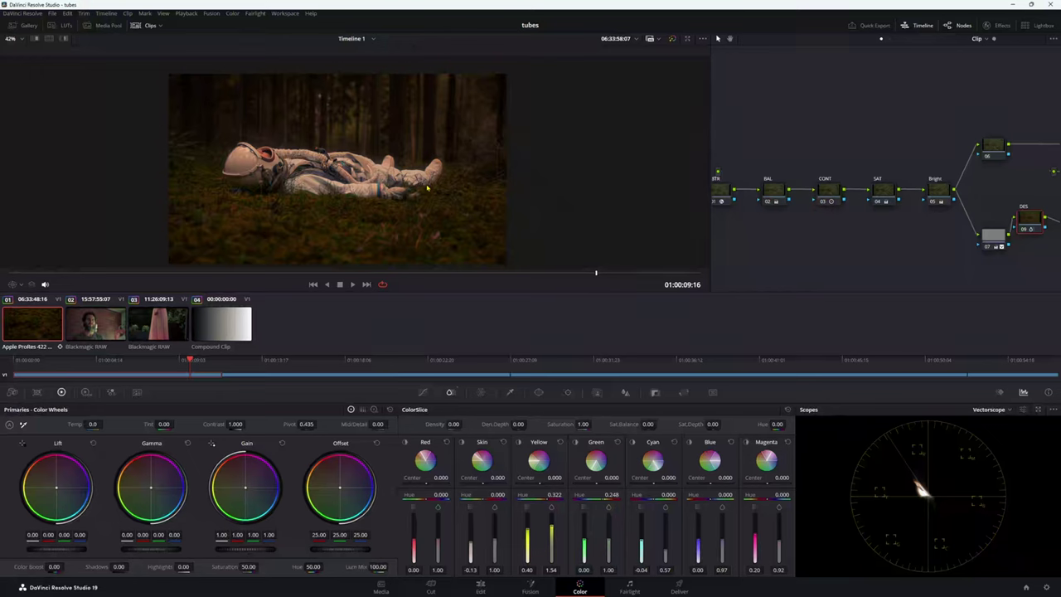
pyautogui.scroll(-2, 394, 203)
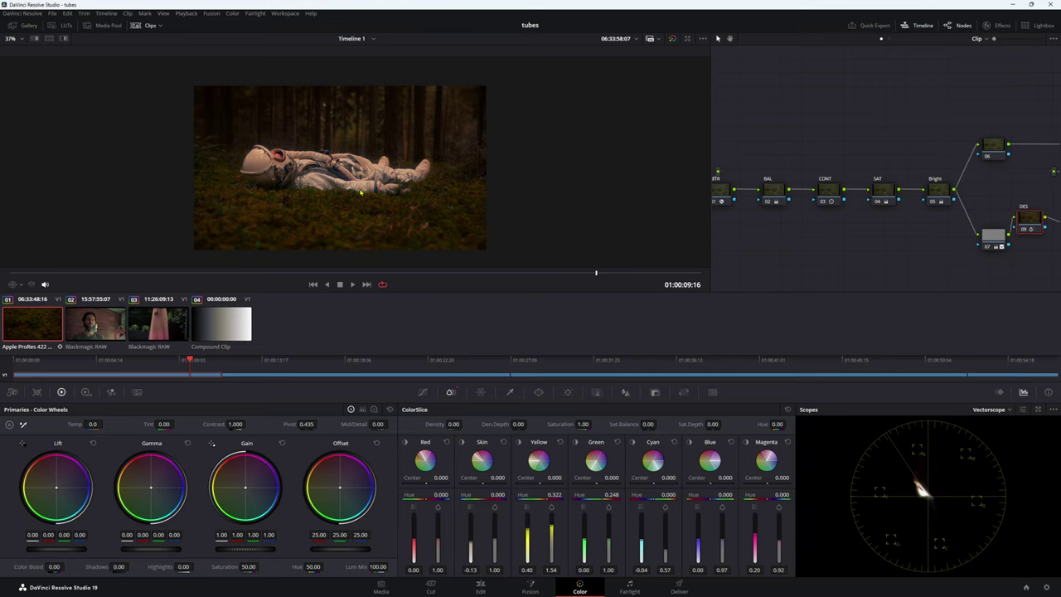
pyautogui.scroll(1, 361, 192)
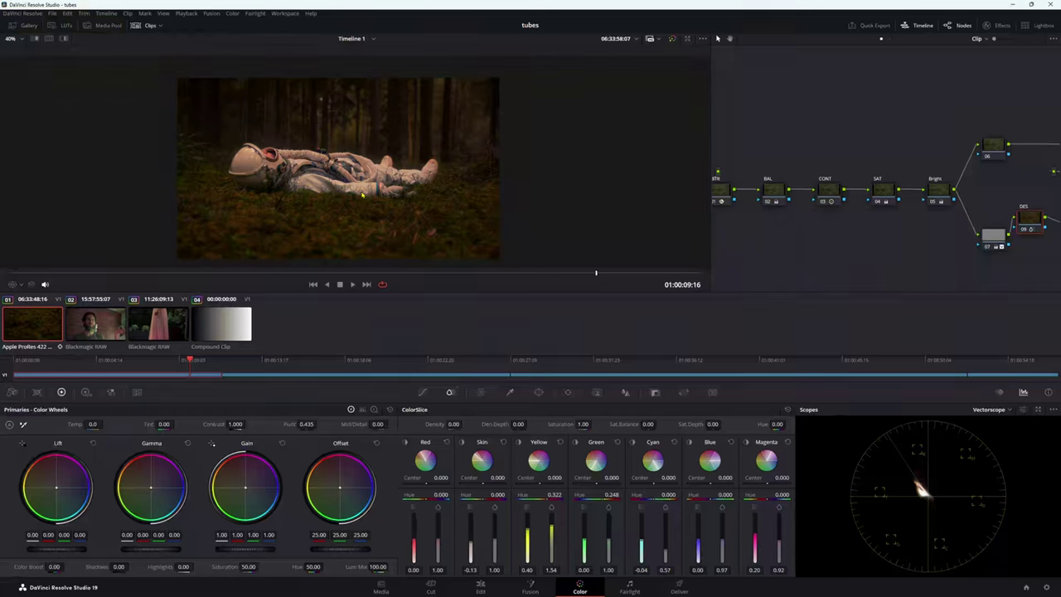
pyautogui.click(157, 323)
pyautogui.moveTo(365, 274); pyautogui.dragTo(557, 273)
# - Load and play the gradient compound clip, tidy its node, and bring up the Curves palette
pyautogui.click(222, 335)
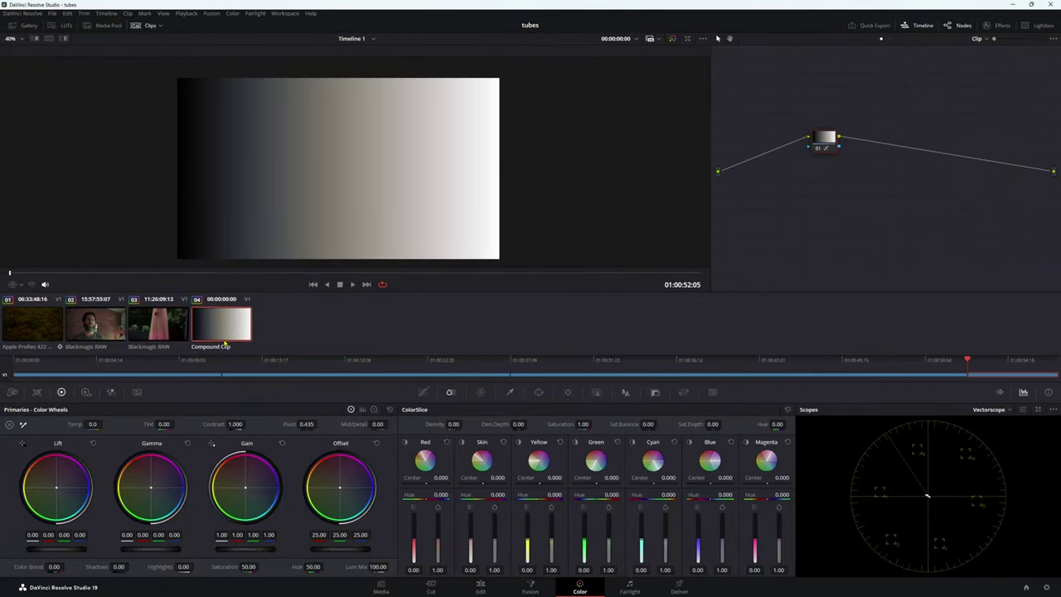
pyautogui.press('space')
pyautogui.moveTo(825, 147); pyautogui.dragTo(802, 188)
pyautogui.click(422, 393)
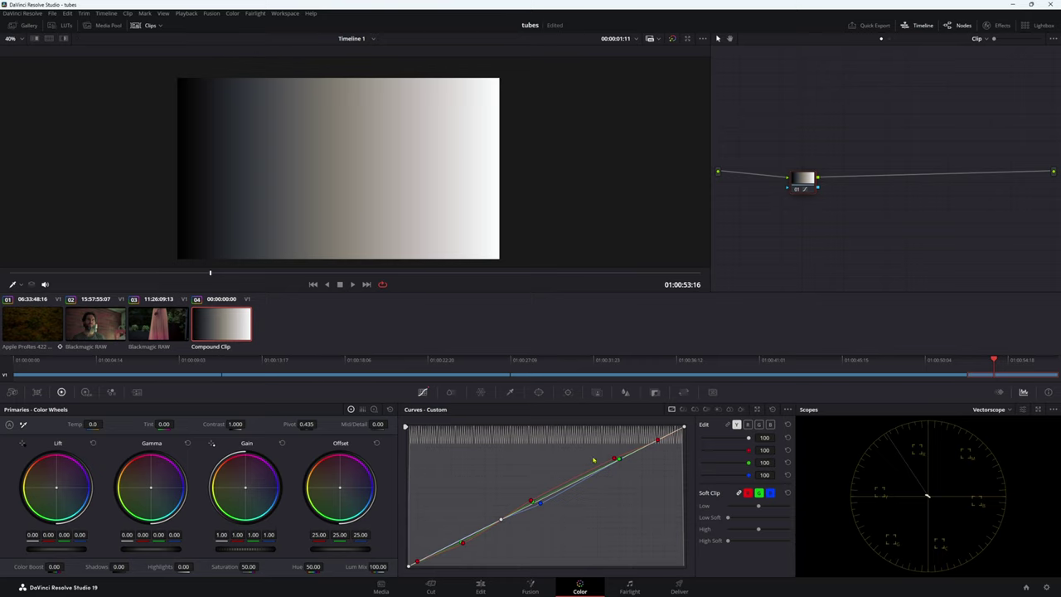
# - Glance at later frames of the bulb clip, then return to the gradient compound clip
pyautogui.click(95, 323)
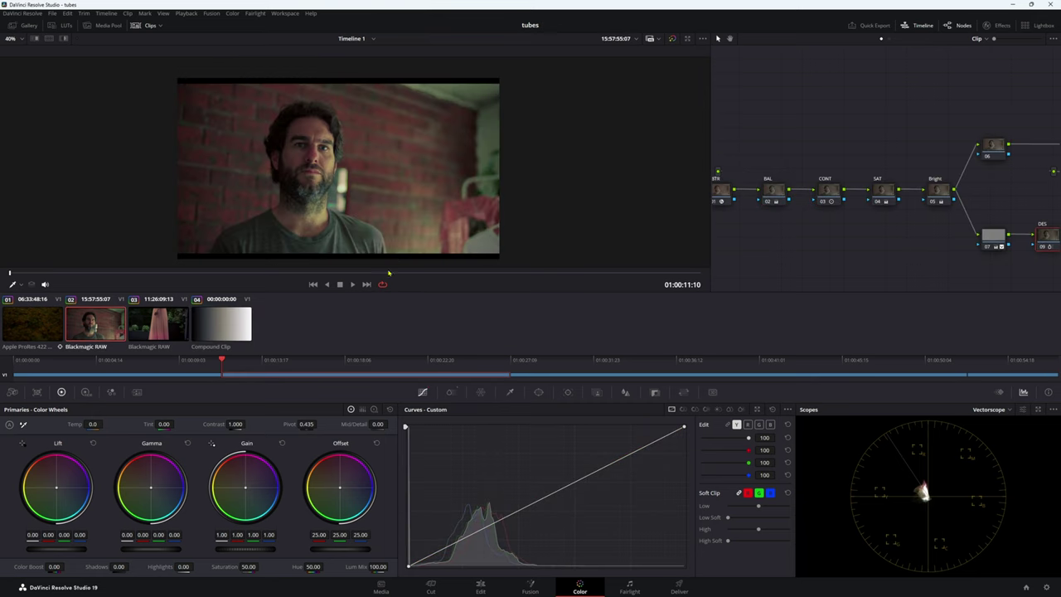
pyautogui.moveTo(379, 274); pyautogui.dragTo(421, 284)
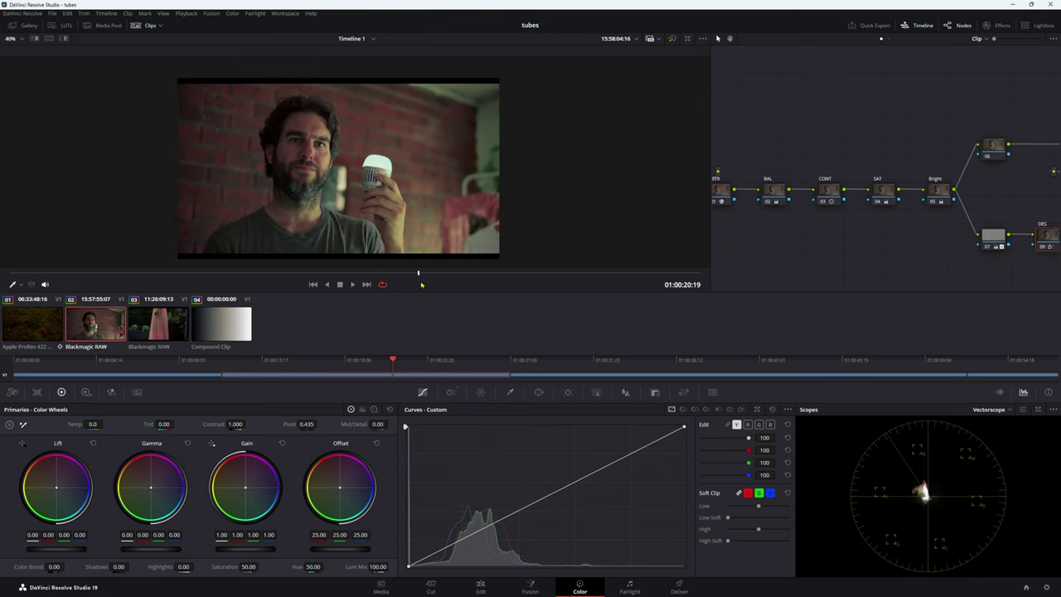
pyautogui.click(235, 323)
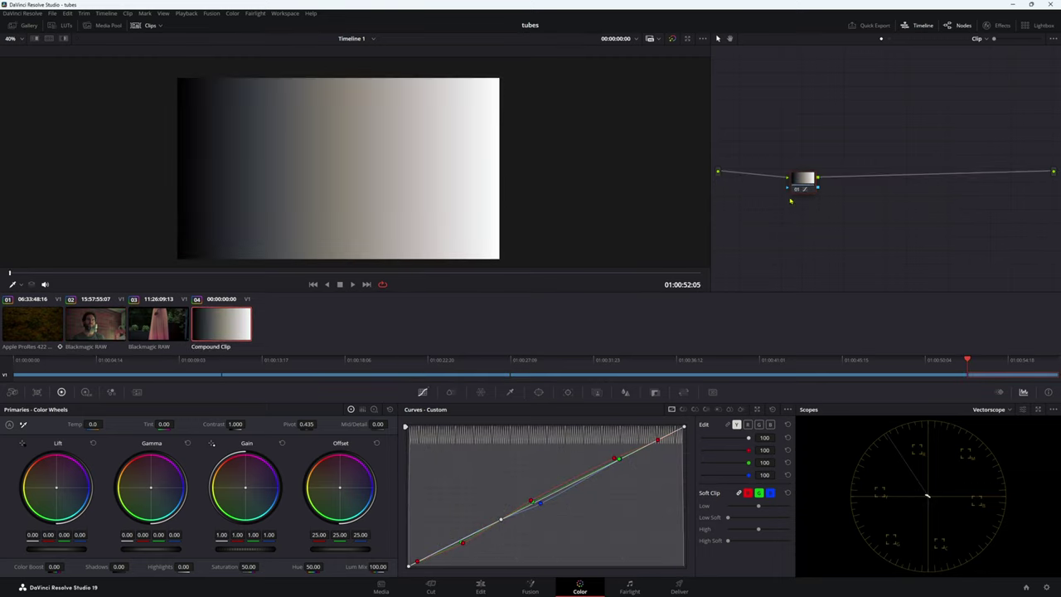
pyautogui.moveTo(798, 191); pyautogui.dragTo(801, 163)
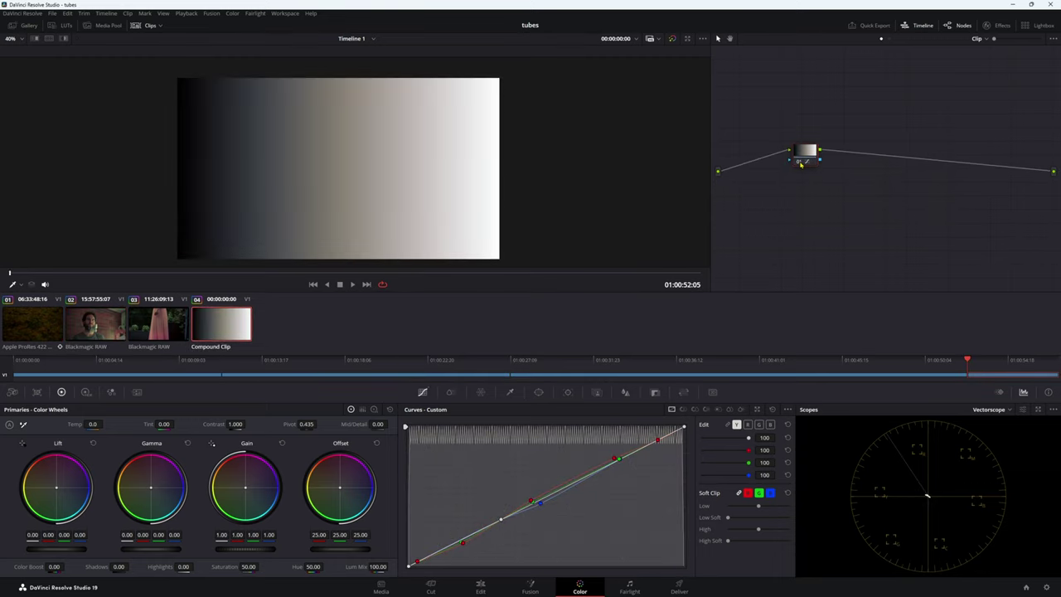
# - Apply a luminance-only S-curve to the gradient, lowering shadows and lifting mid-tones
pyautogui.click(736, 425)
pyautogui.moveTo(446, 549); pyautogui.dragTo(446, 560)
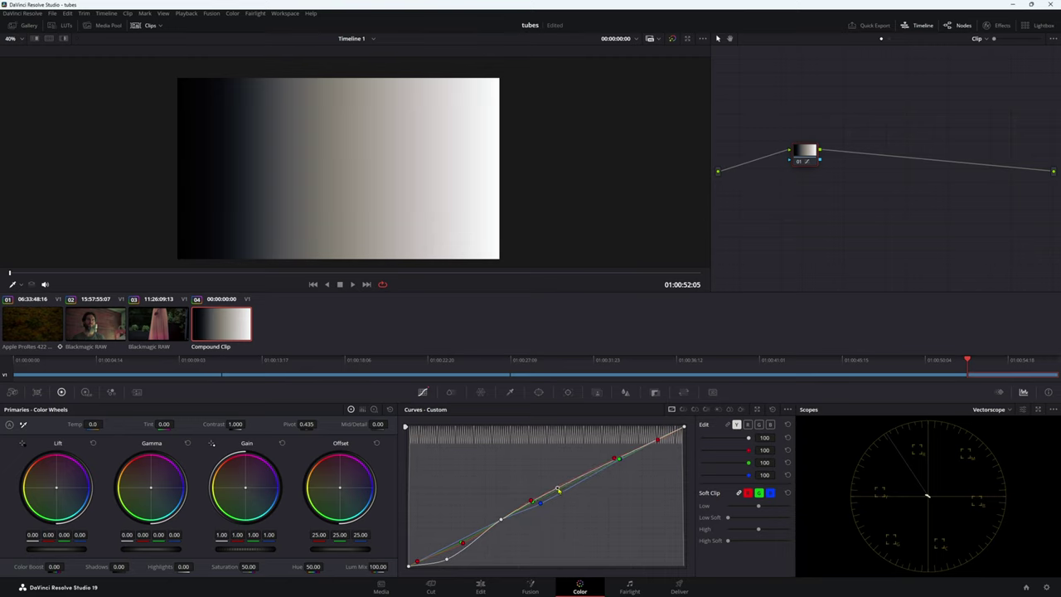
pyautogui.moveTo(539, 501); pyautogui.dragTo(538, 462)
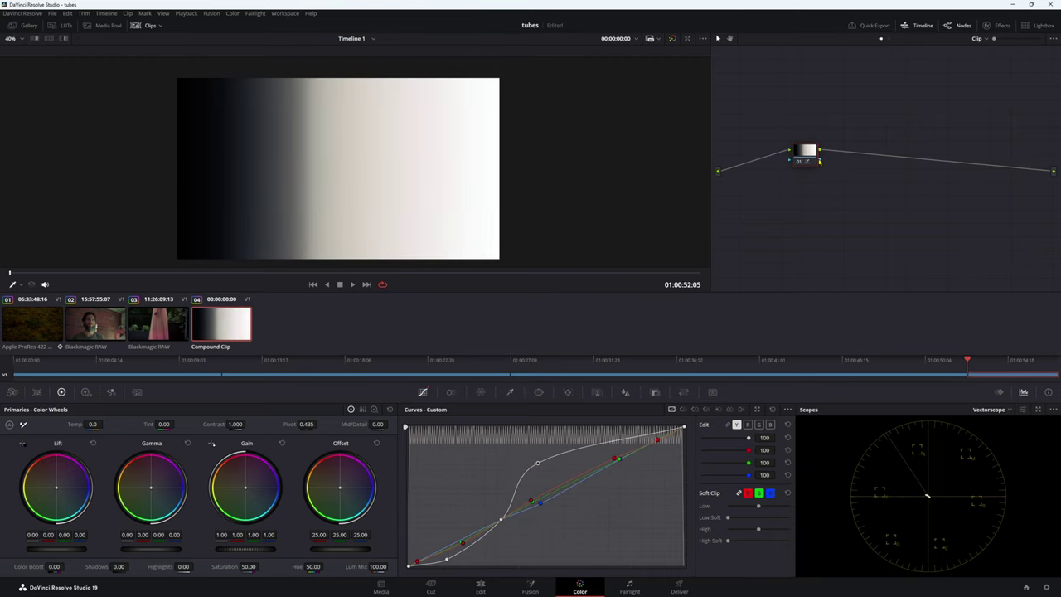
# - On the bulb clip, move node 11 up and compare its grade on and off full screen
pyautogui.click(98, 324)
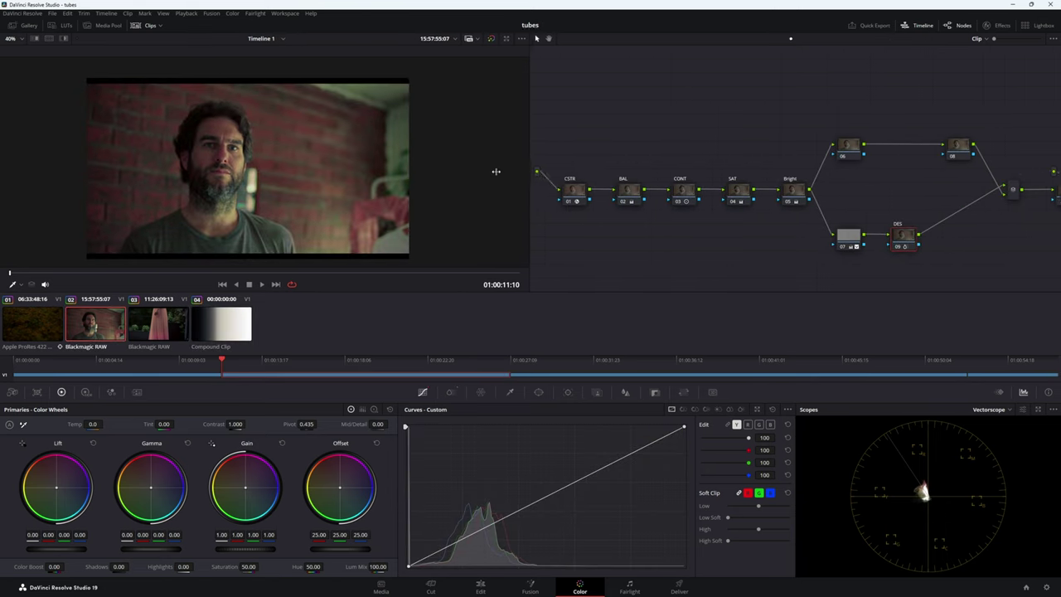
pyautogui.moveTo(1019, 200); pyautogui.dragTo(606, 122)
pyautogui.hotkey('ctrl', 'f')
pyautogui.hotkey('ctrl', 'd')
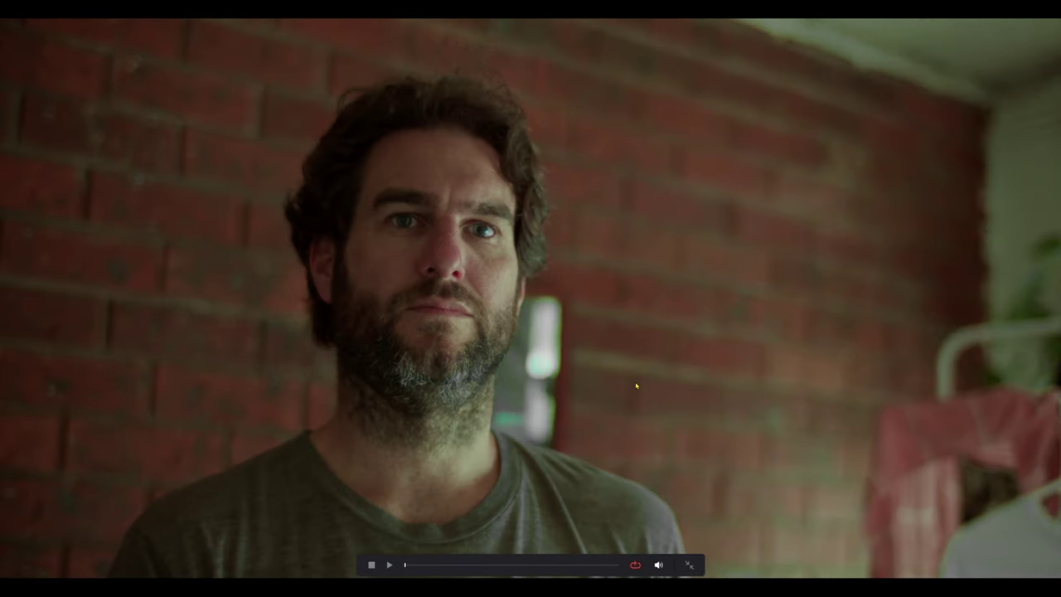
pyautogui.hotkey('ctrl', 'd')
pyautogui.press('Escape')
pyautogui.hotkey('ctrl', 'z')
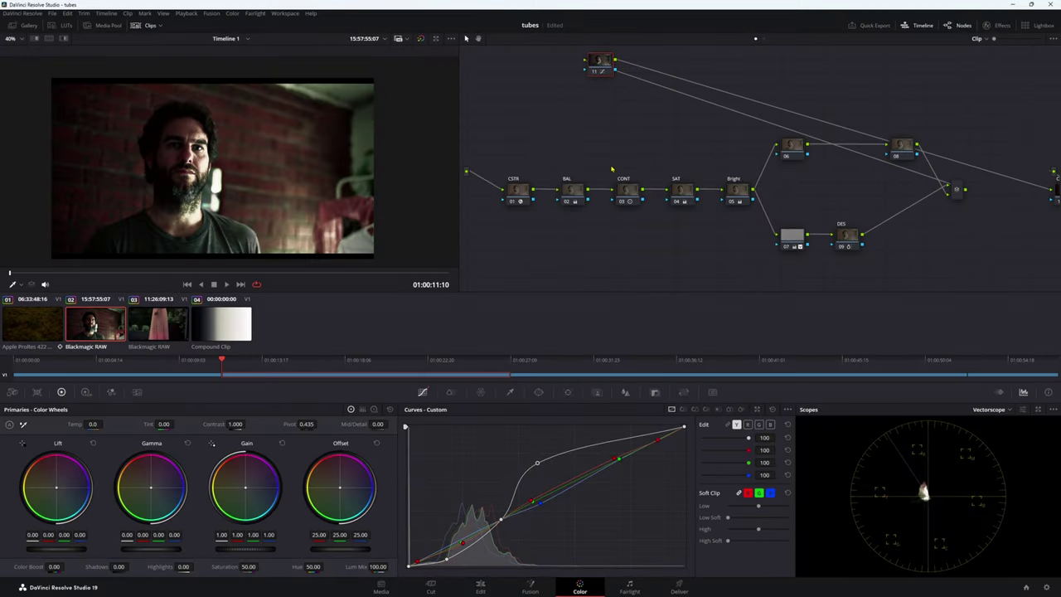
# - Undo the gradient's S-curve and go back to a frame of the forest astronaut clip
pyautogui.click(221, 327)
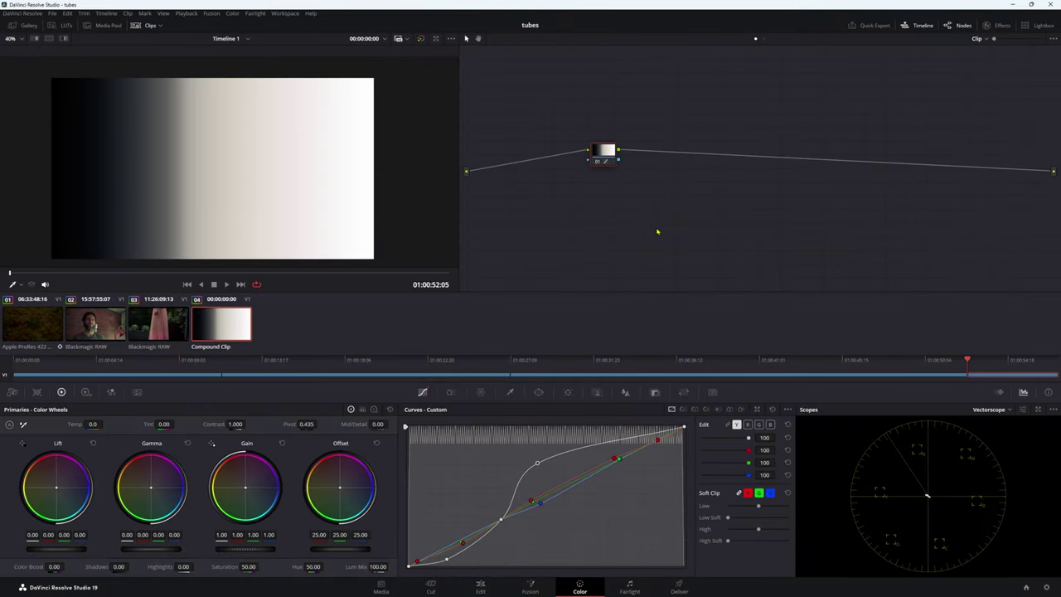
pyautogui.hotkey('ctrl', 'z')
pyautogui.hotkey('ctrl', 'z')
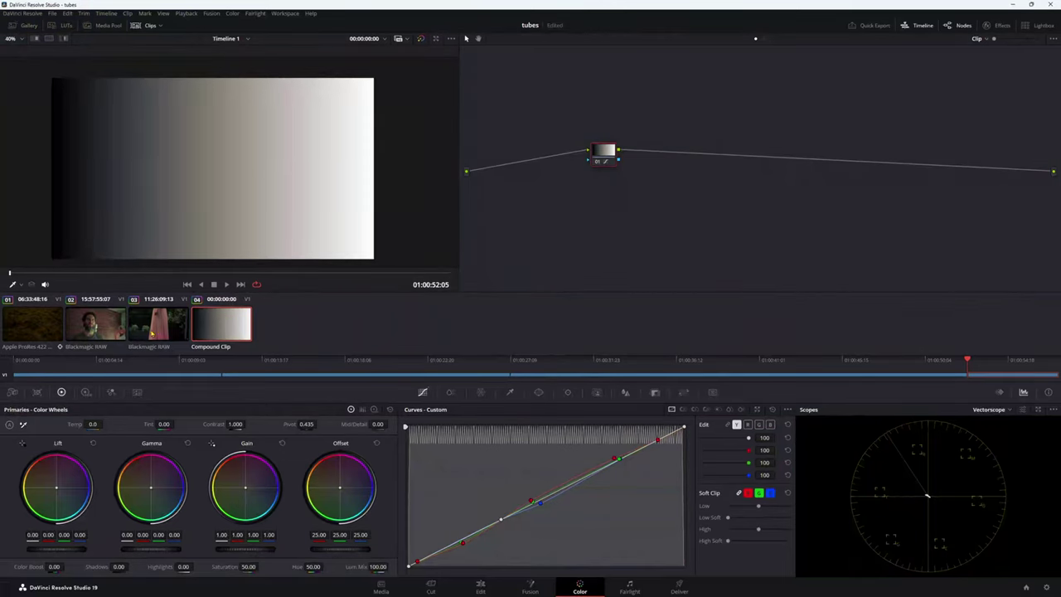
pyautogui.click(32, 323)
pyautogui.click(349, 274)
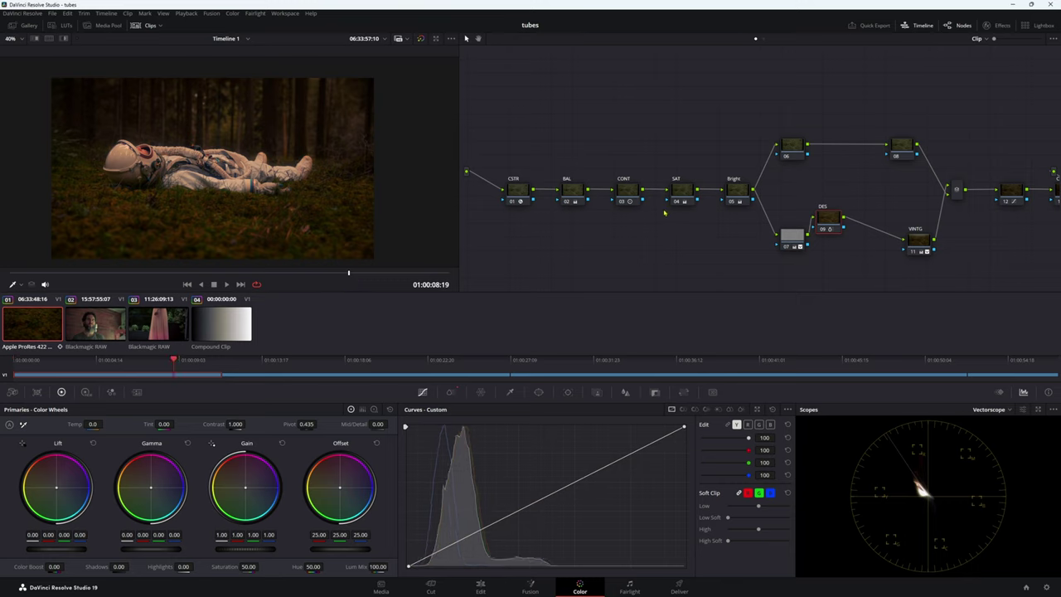
# - In the enhanced viewer, nudge the BAL node's Gain to 1.02 red, 1.00 green, 0.96 blue
pyautogui.click(573, 197)
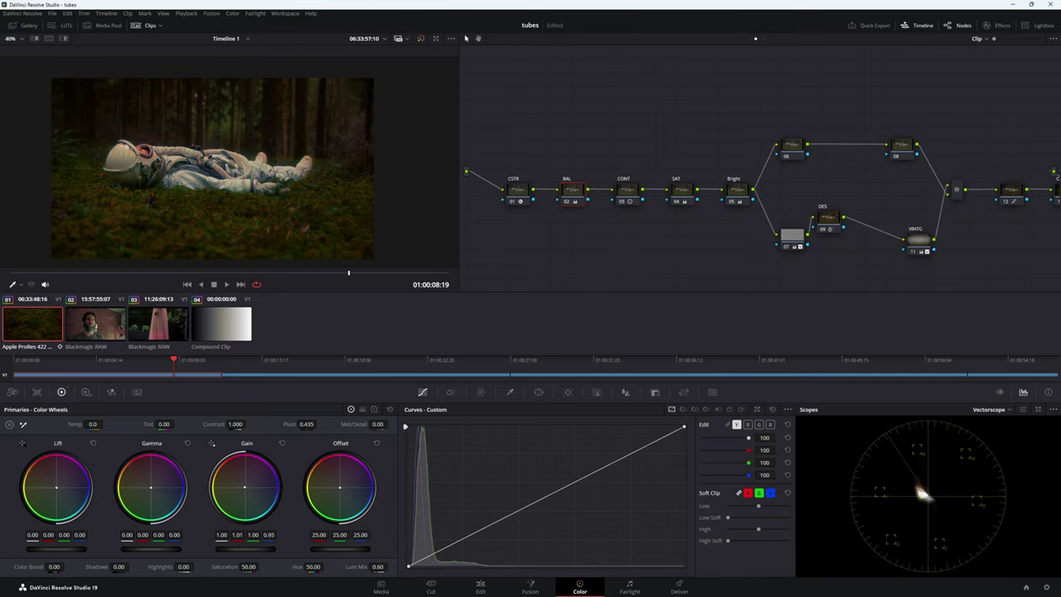
pyautogui.hotkey('alt', 'f')
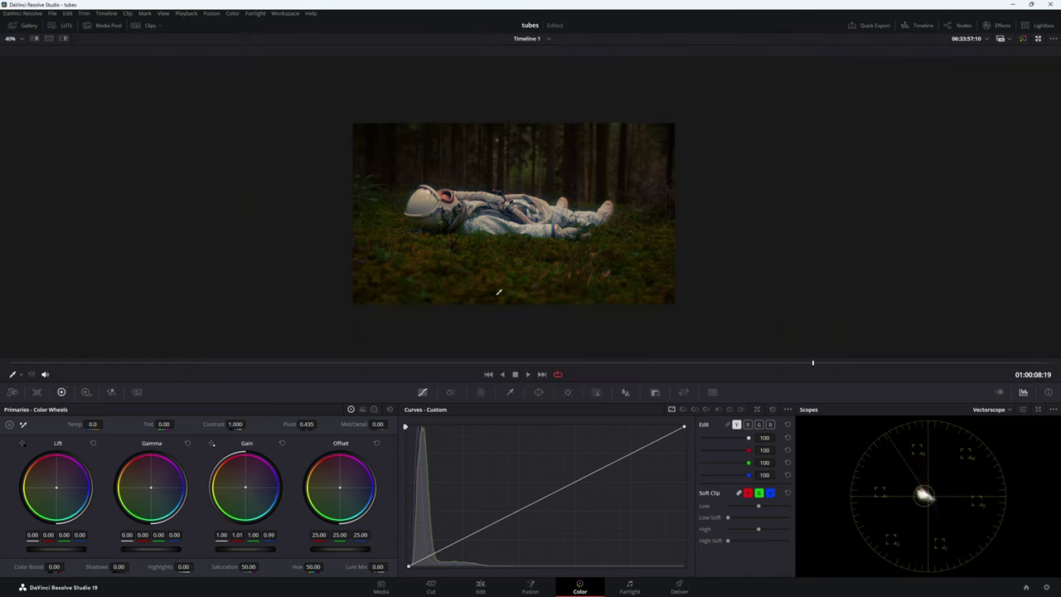
pyautogui.moveTo(247, 492); pyautogui.dragTo(244, 496)
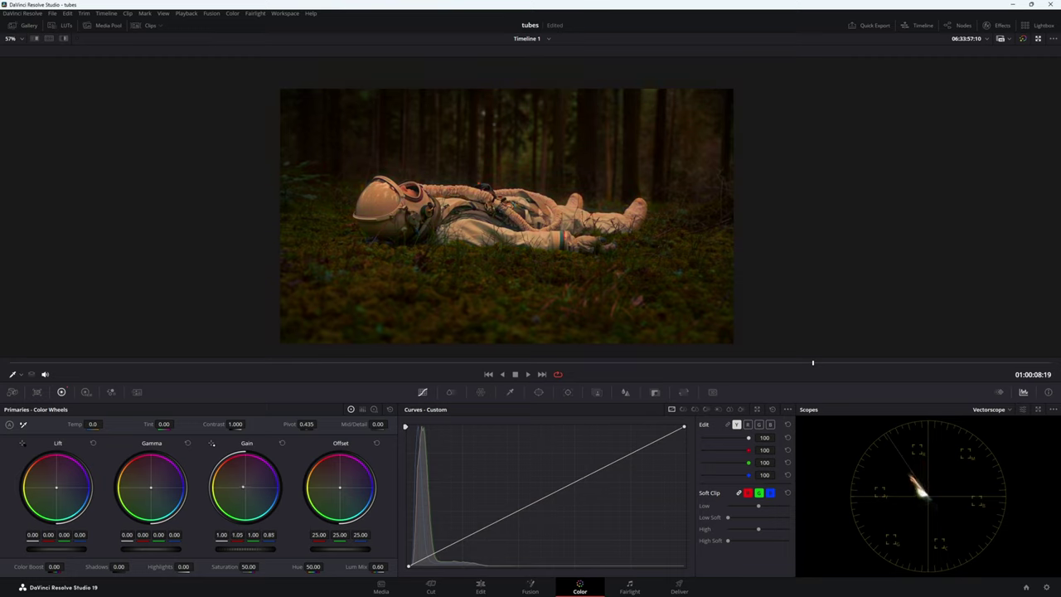
pyautogui.moveTo(243, 490); pyautogui.dragTo(241, 491)
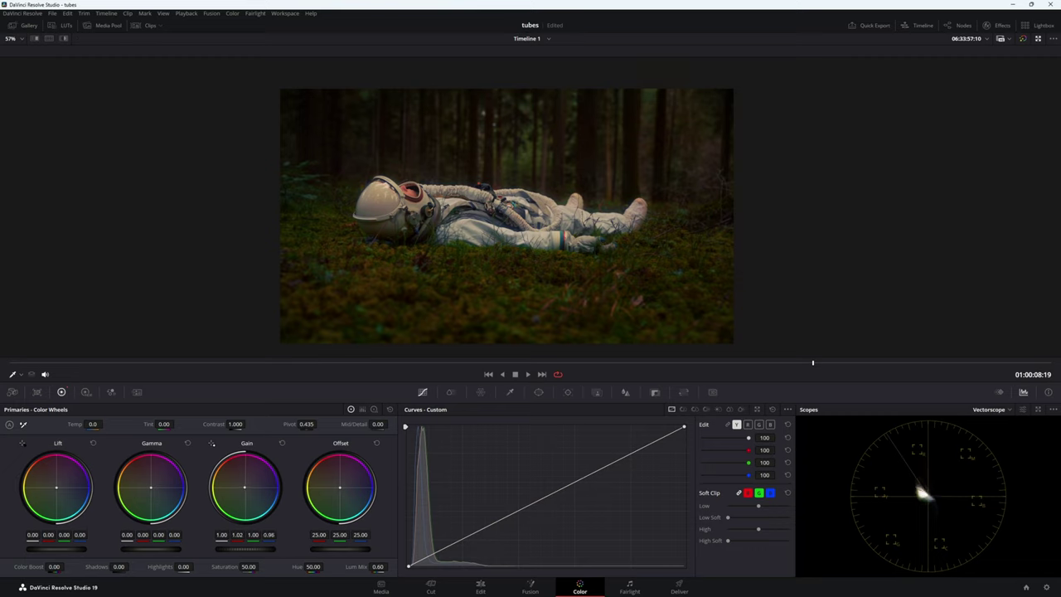